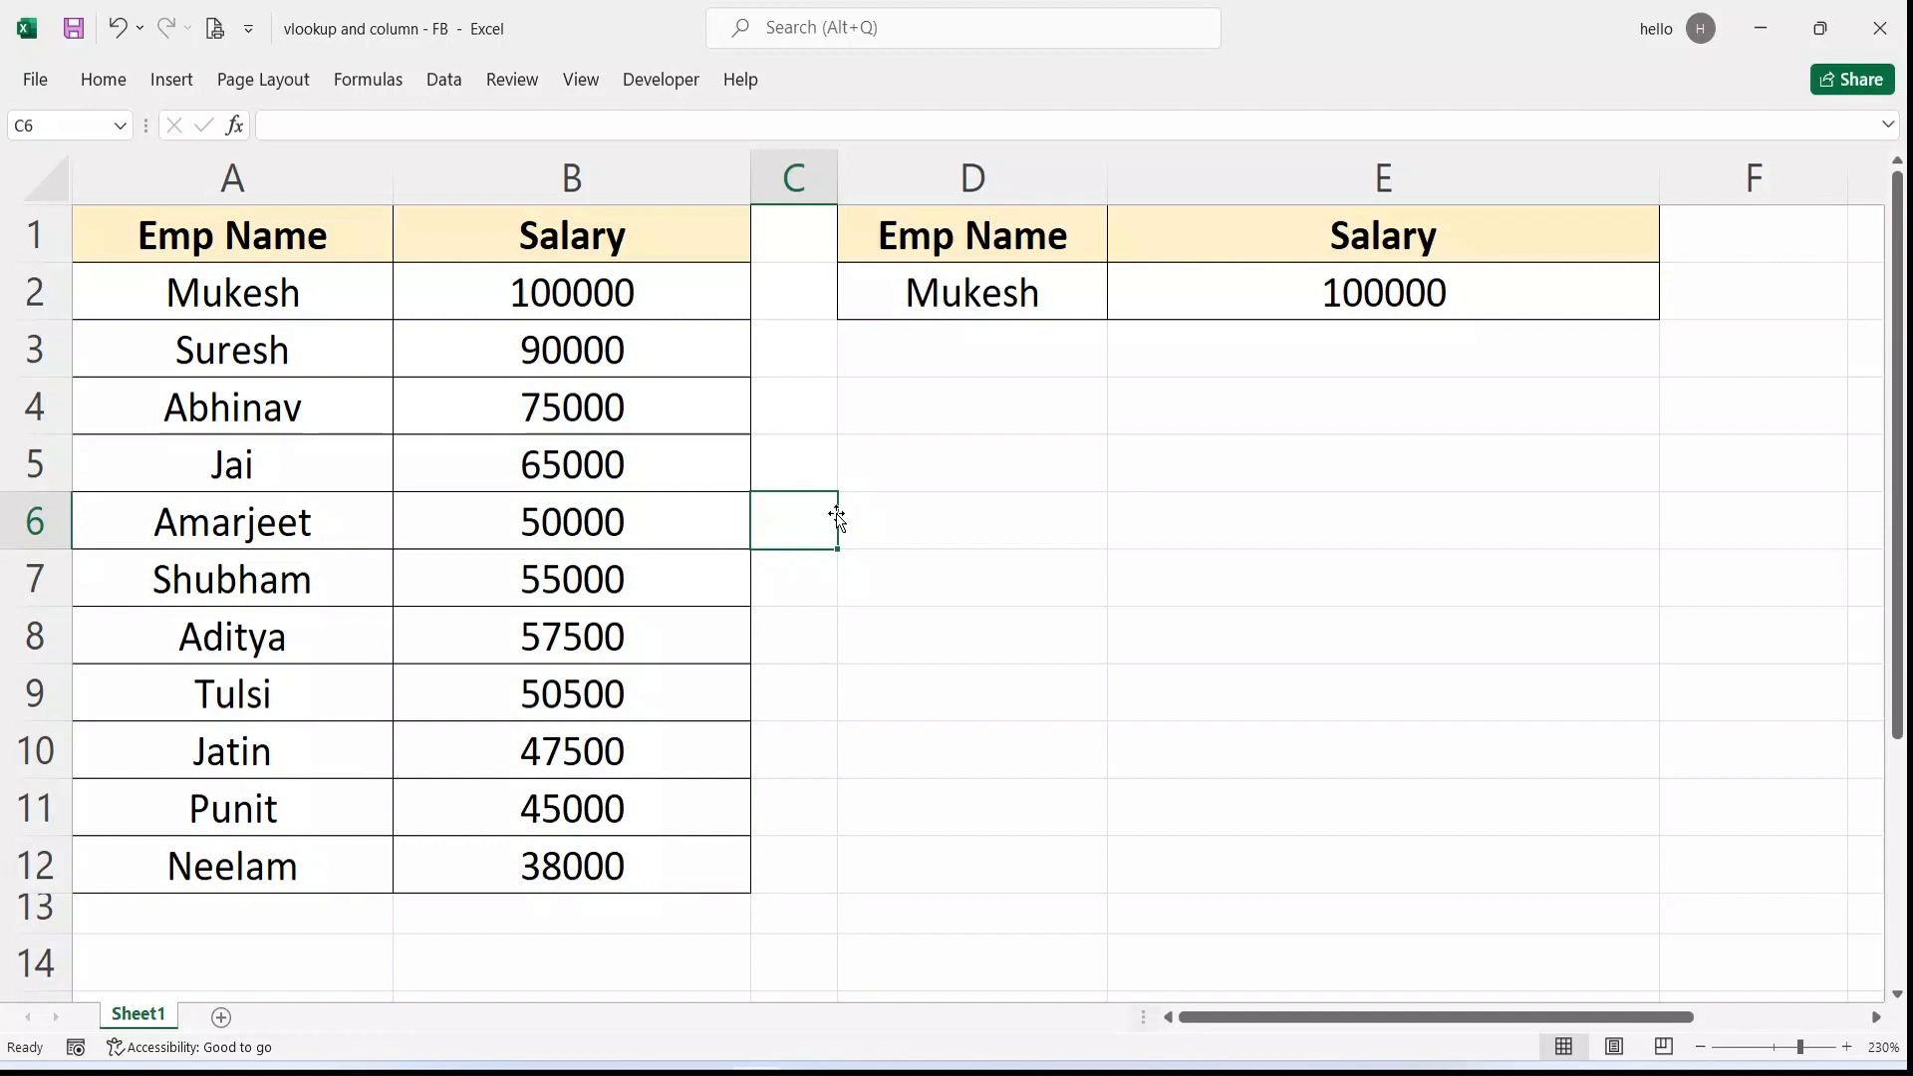
pyautogui.click(299, 175)
pyautogui.click(458, 188)
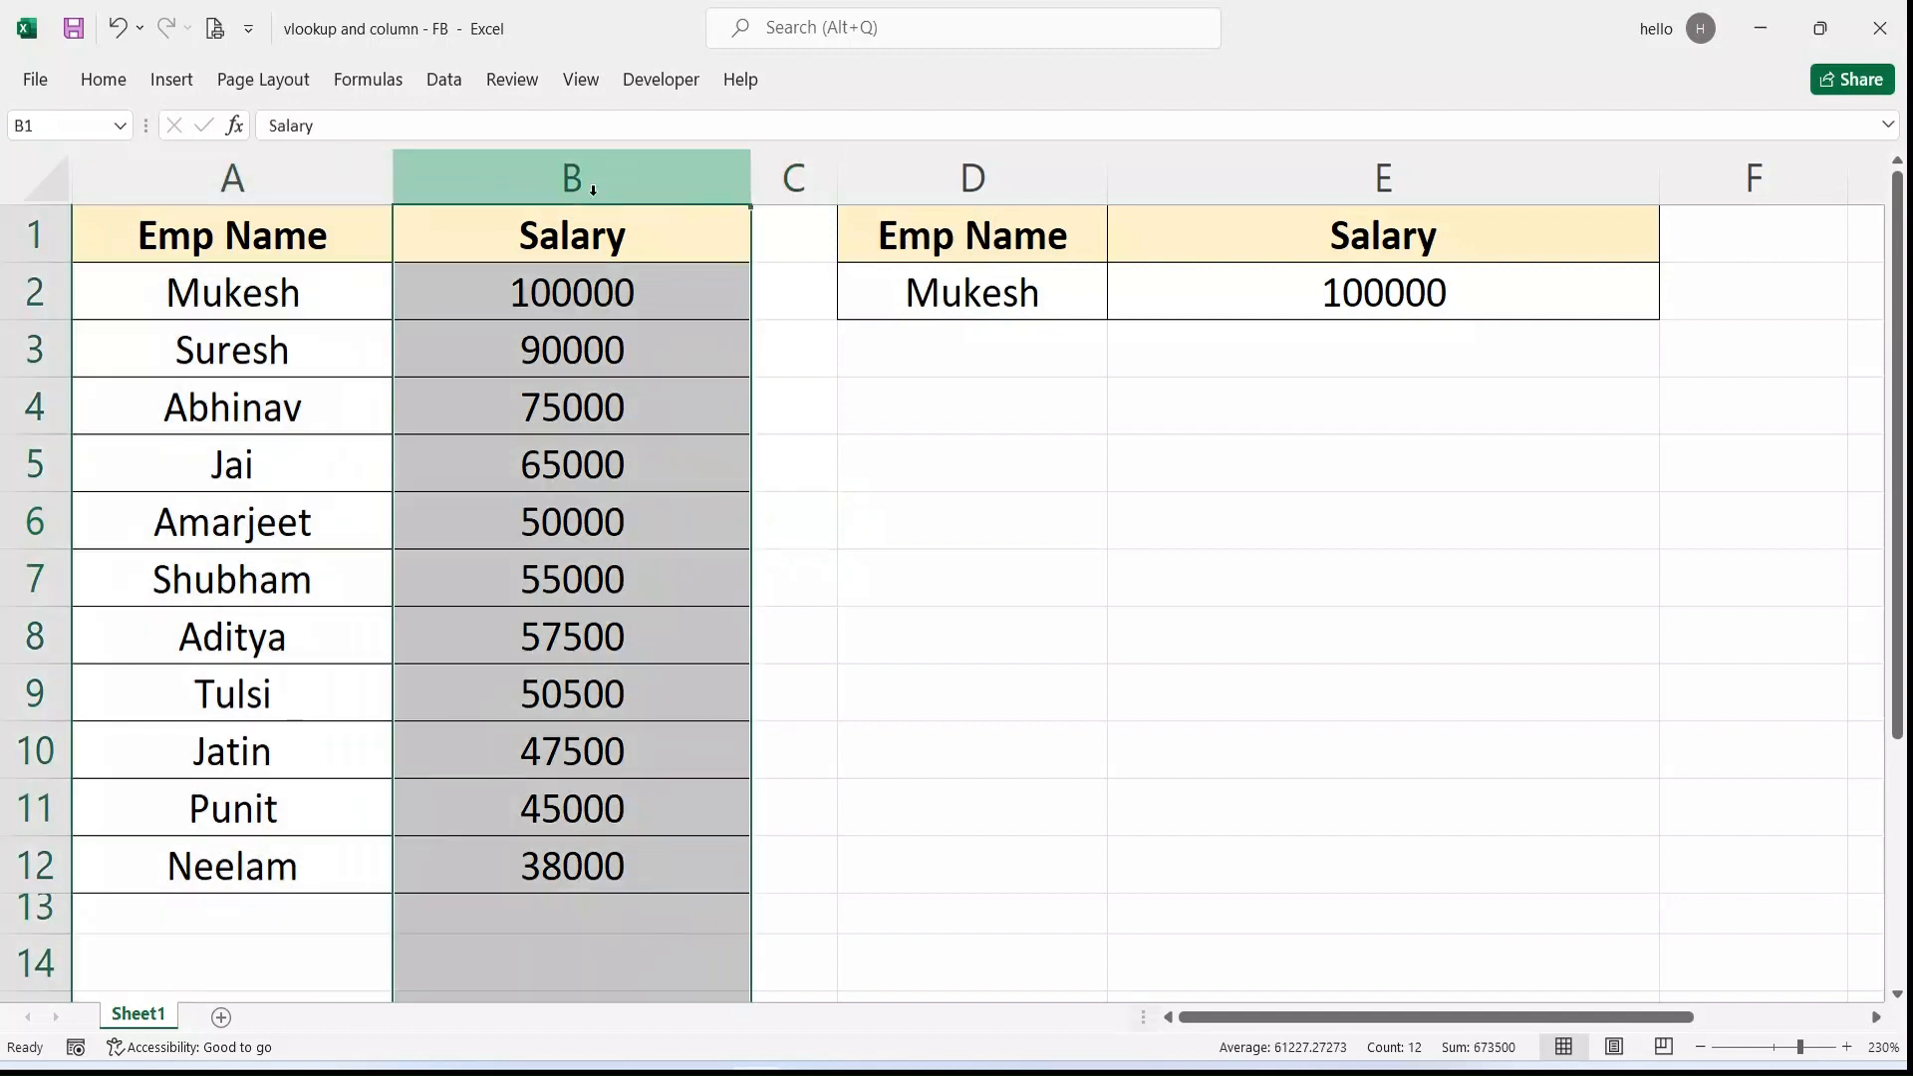
pyautogui.click(947, 487)
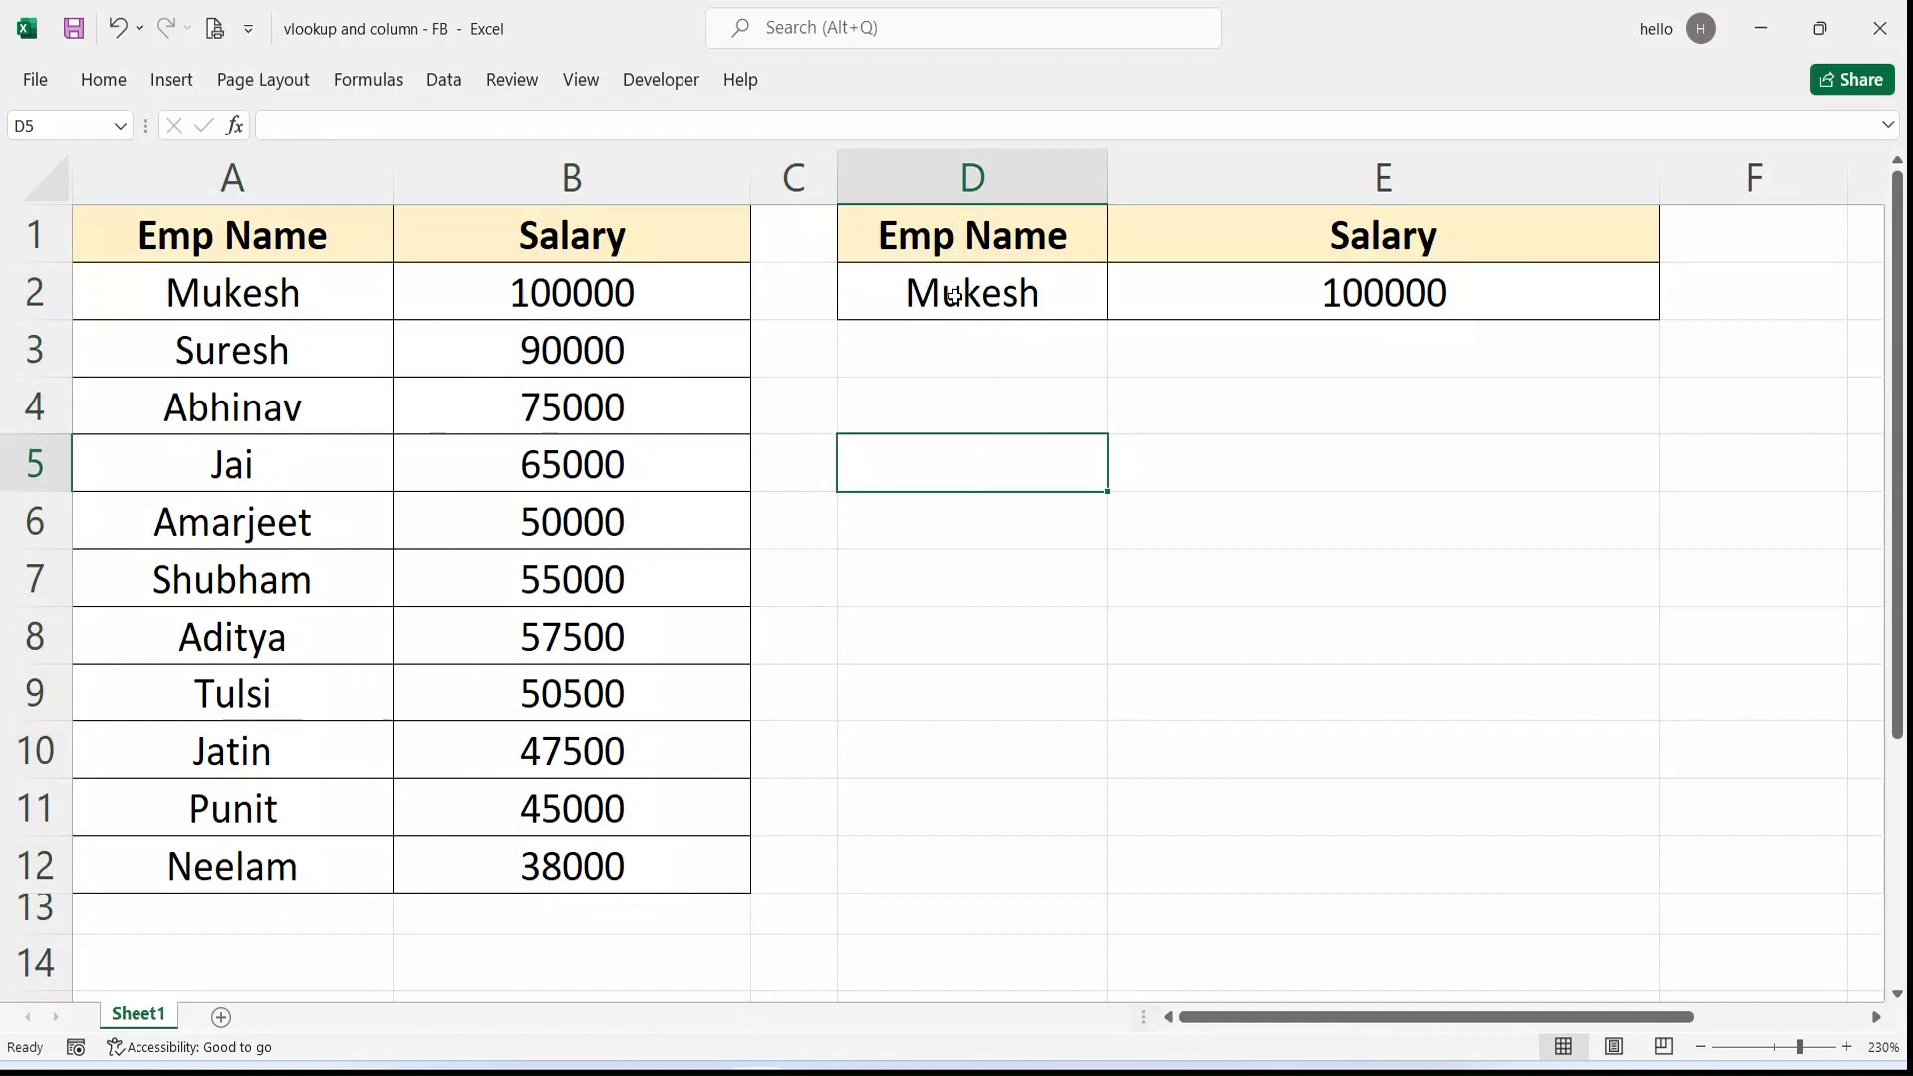
pyautogui.click(915, 290)
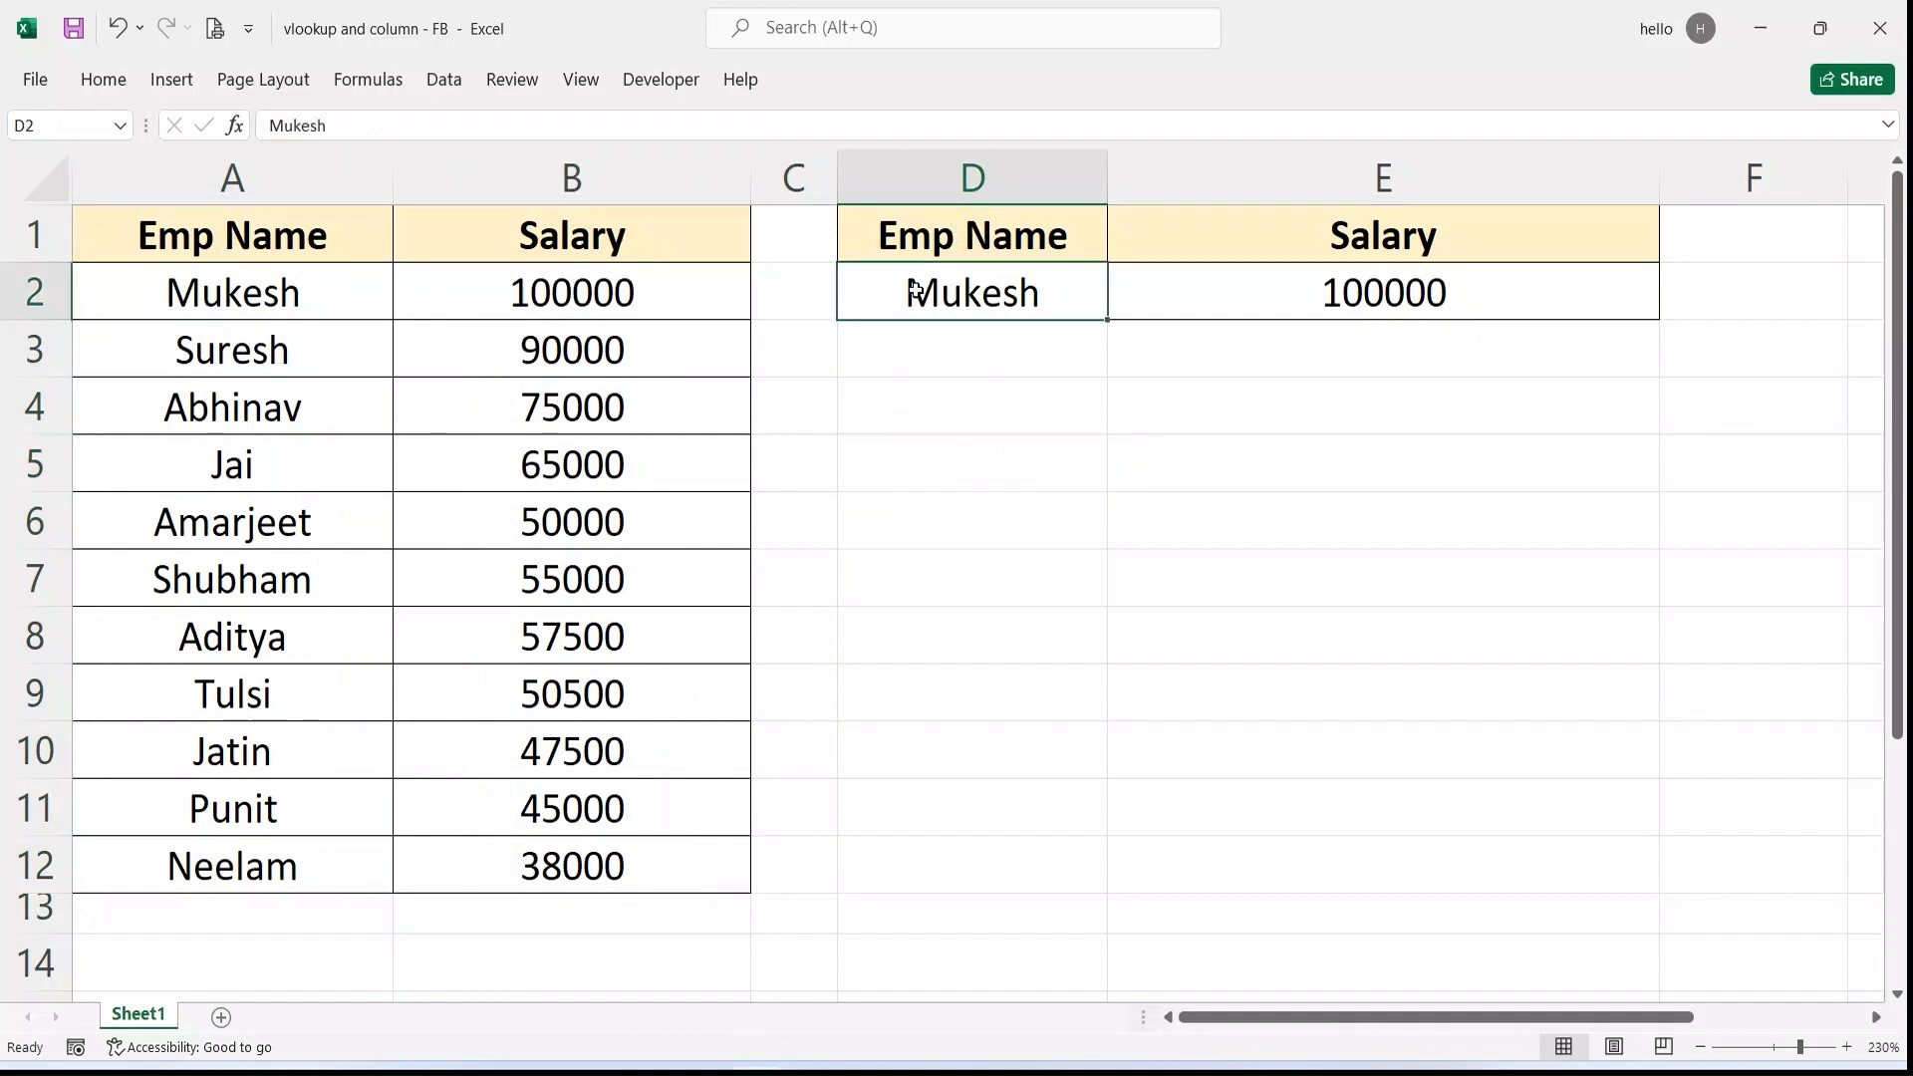
pyautogui.click(974, 457)
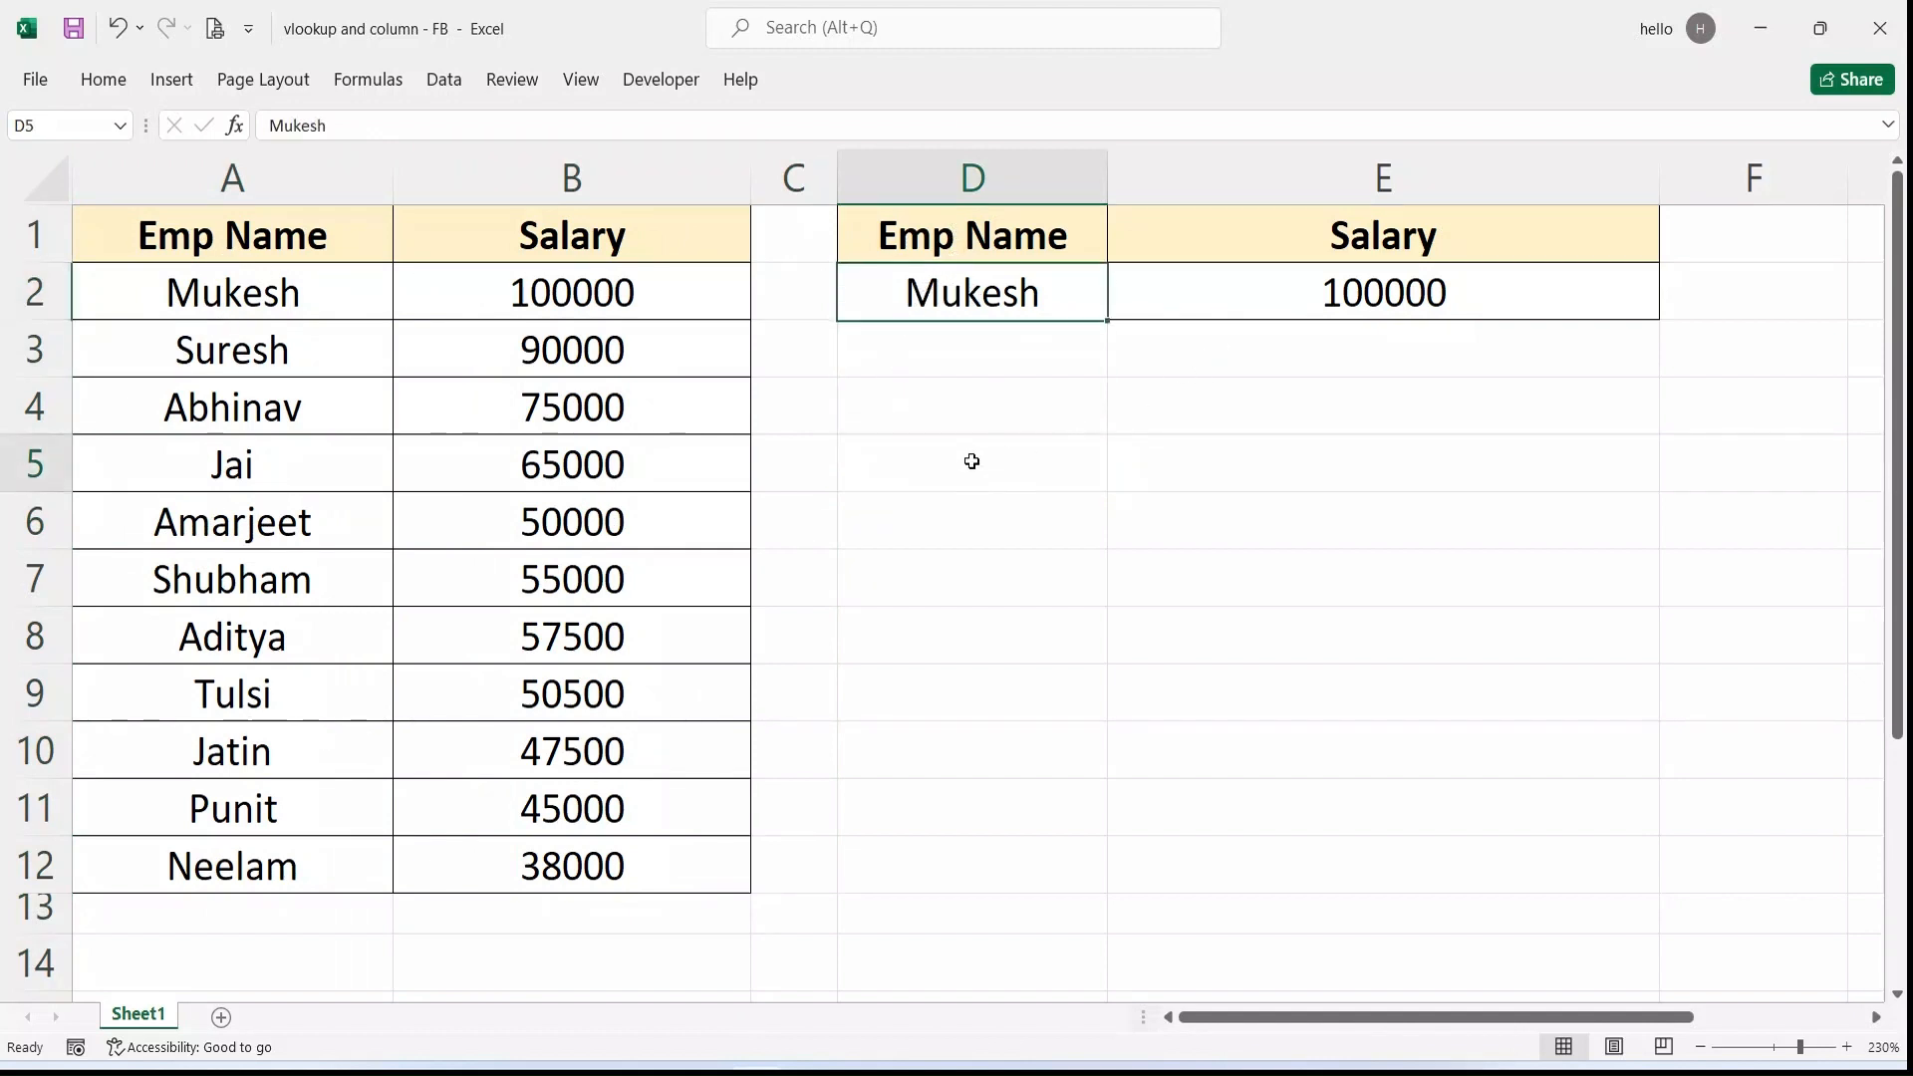
# Step: Replace the lookup name in cell D2 with the employee name listed in A3
pyautogui.click(1025, 310)
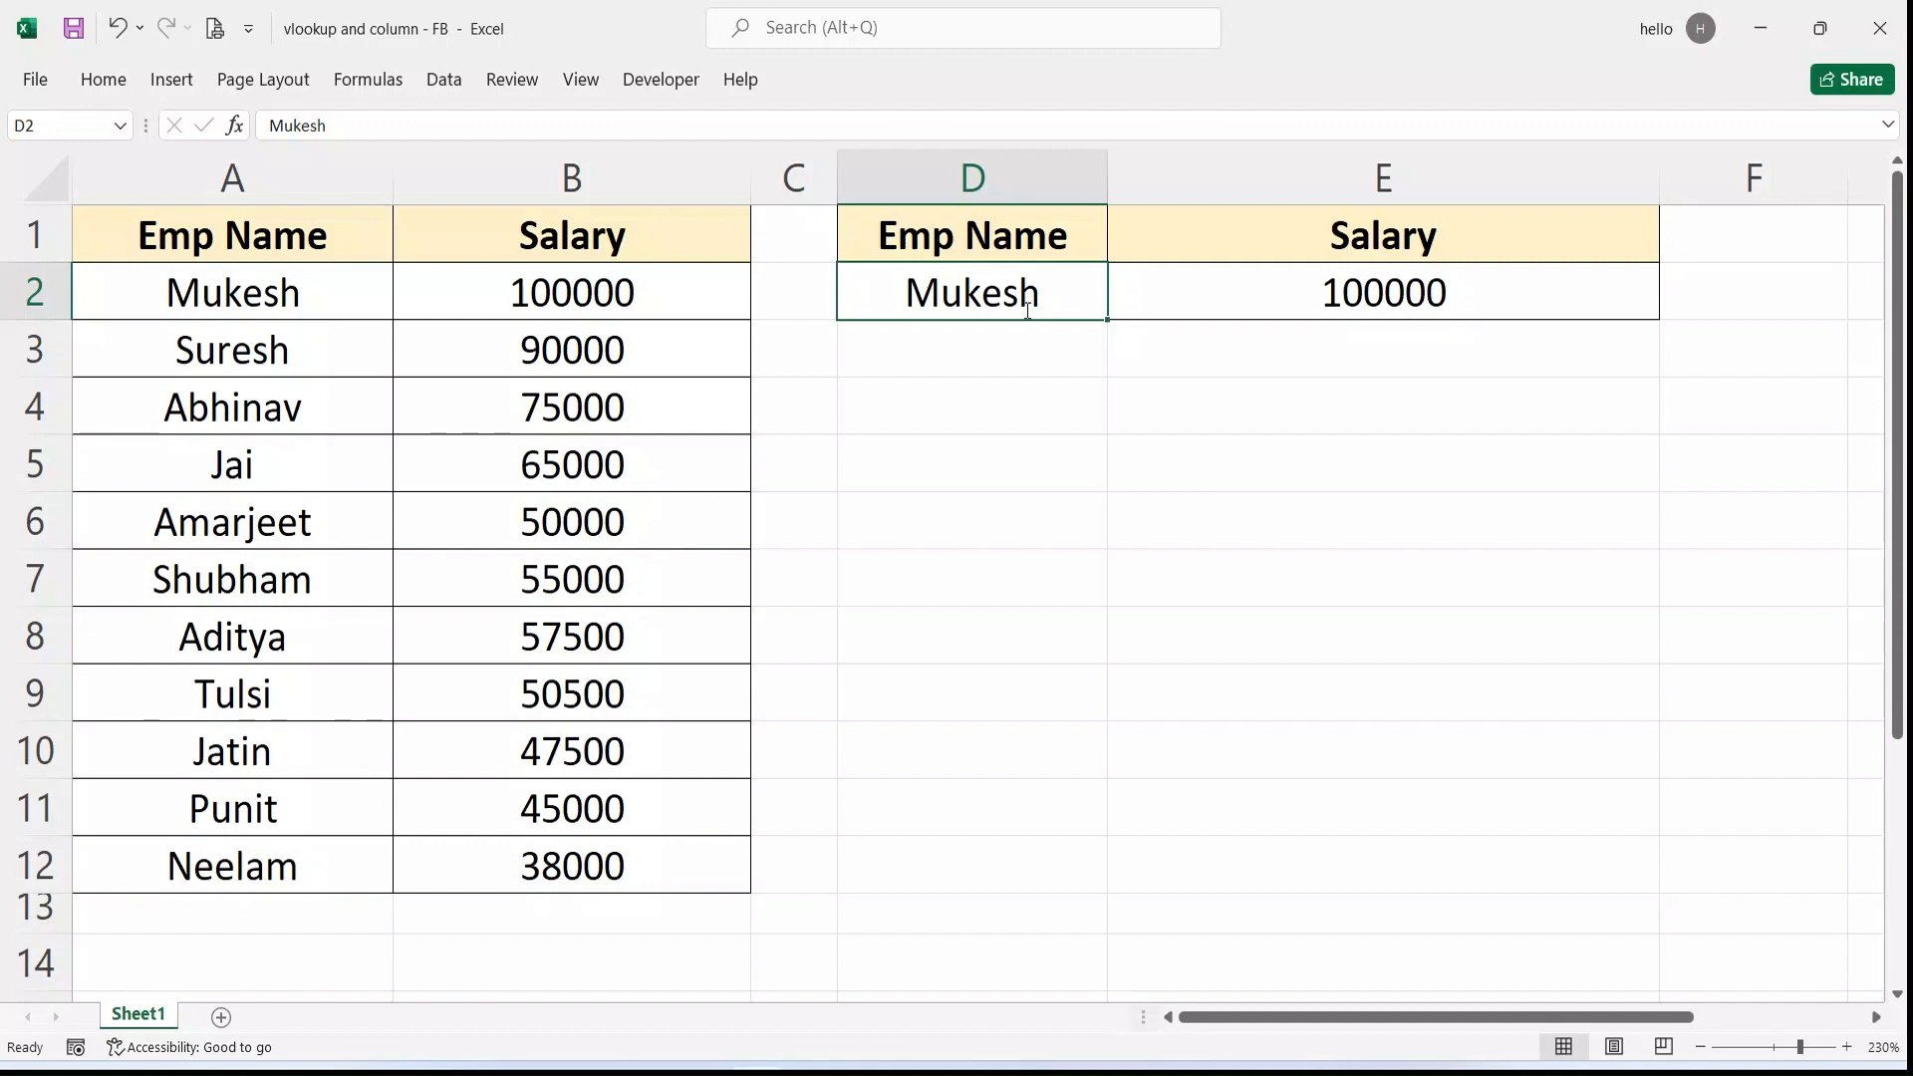
pyautogui.write('Suresh')
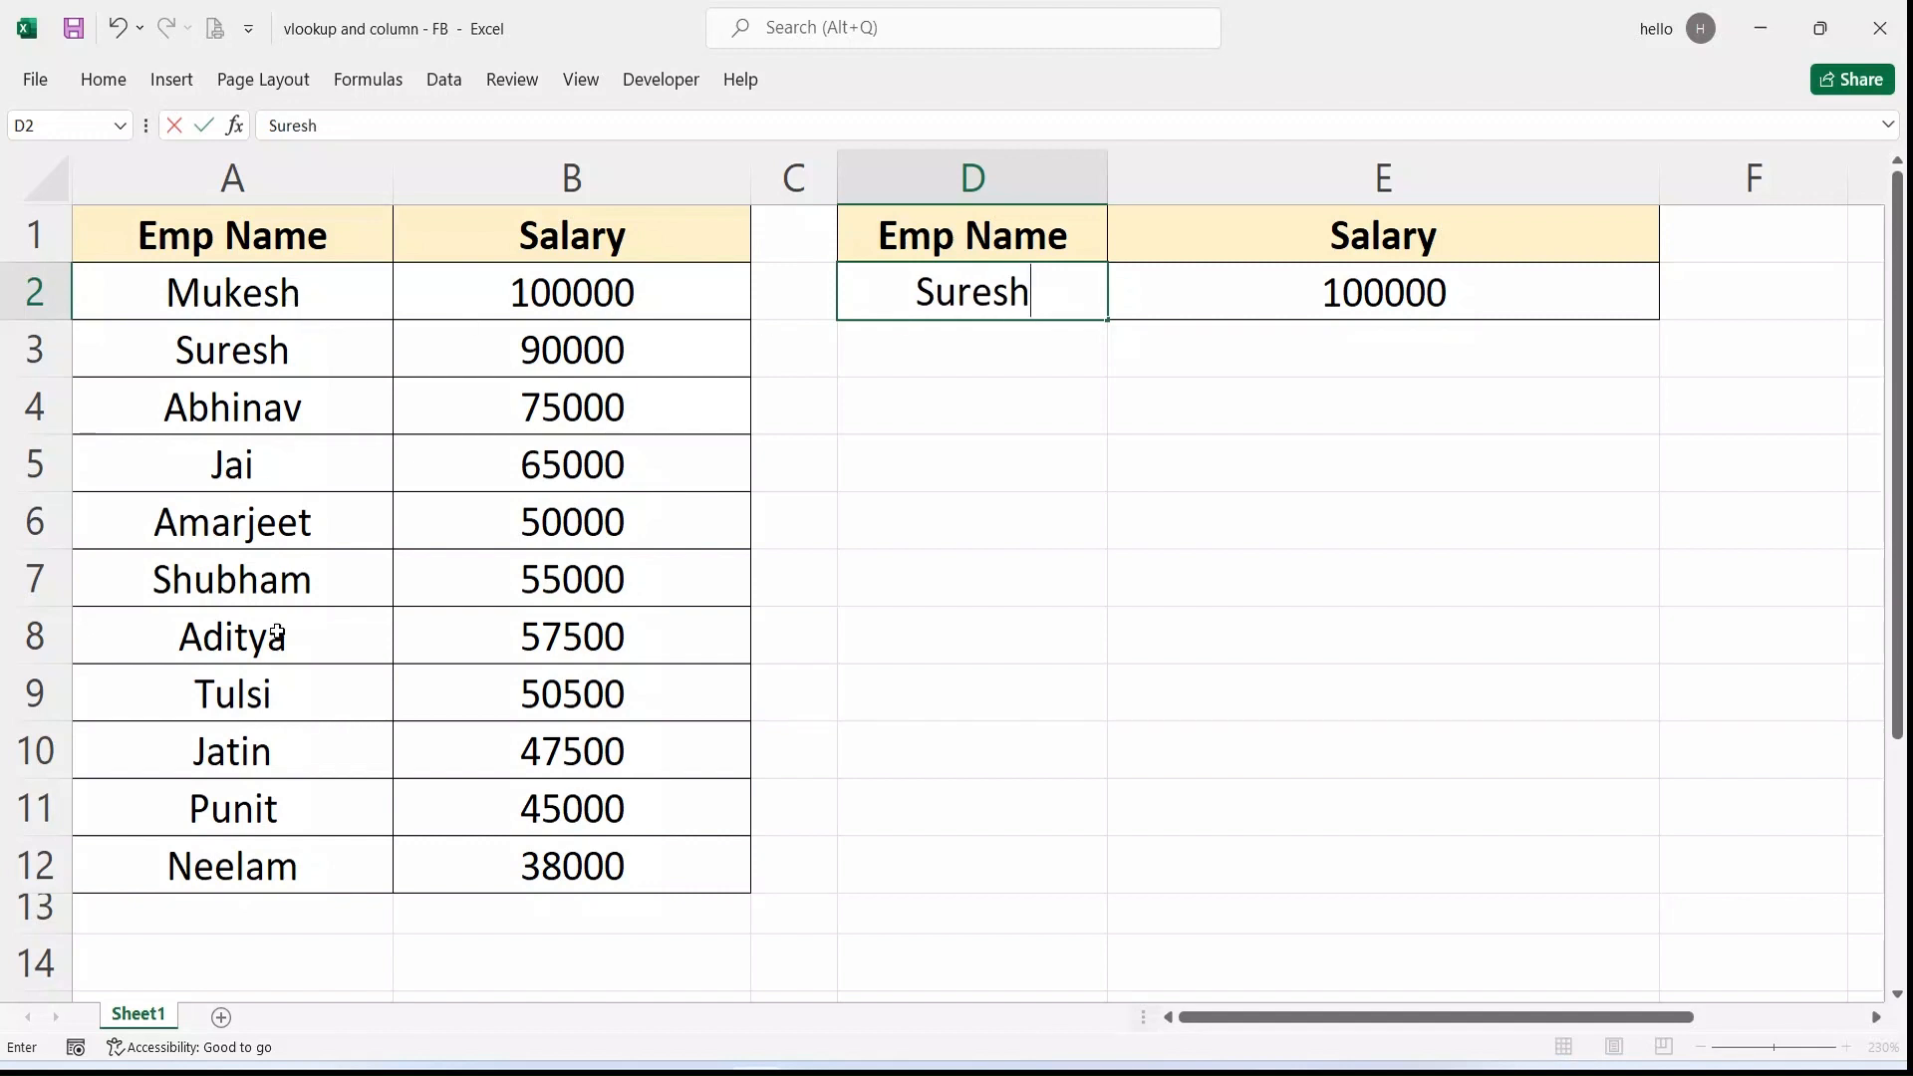
pyautogui.press('Return')
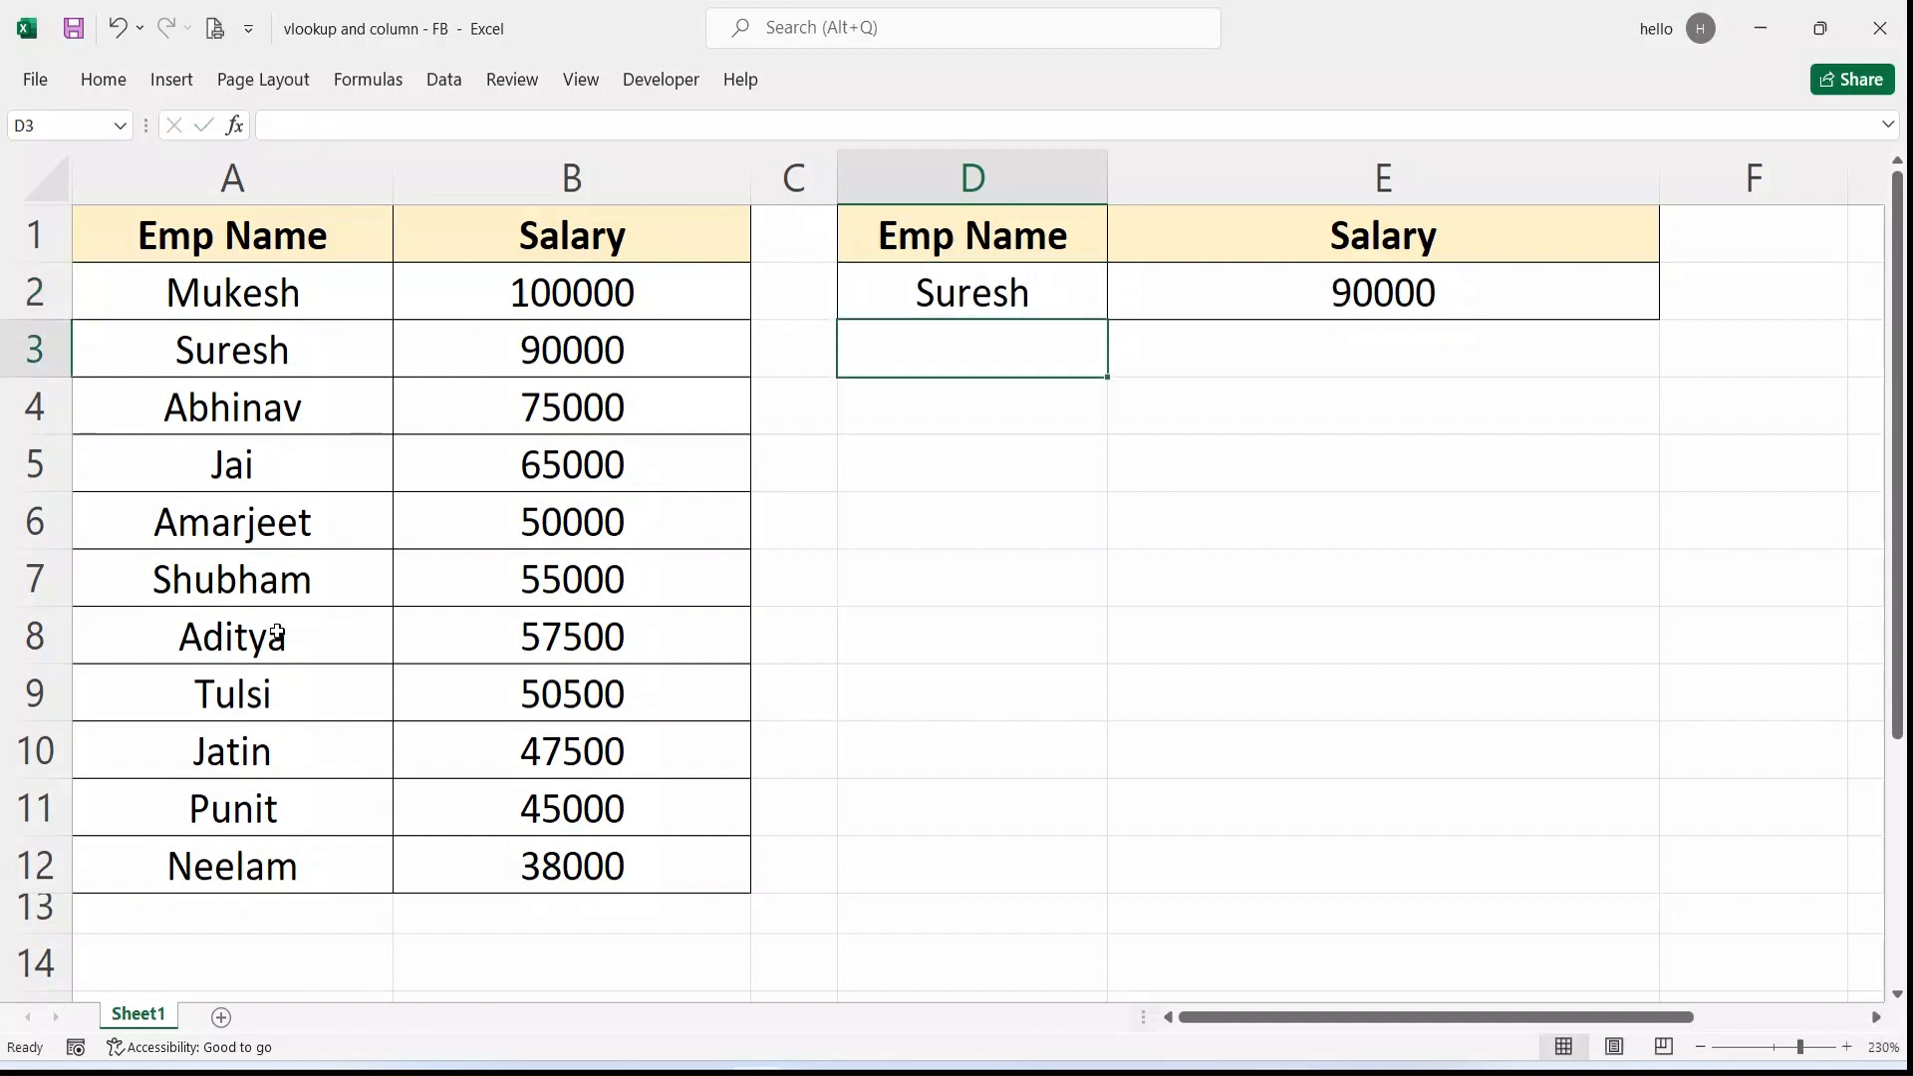
# Step: Append a surname to the employee name in D2 so it differs from the list, and dismiss the message box
pyautogui.click(1081, 307)
pyautogui.doubleClick(1045, 299)
pyautogui.write('kumar')
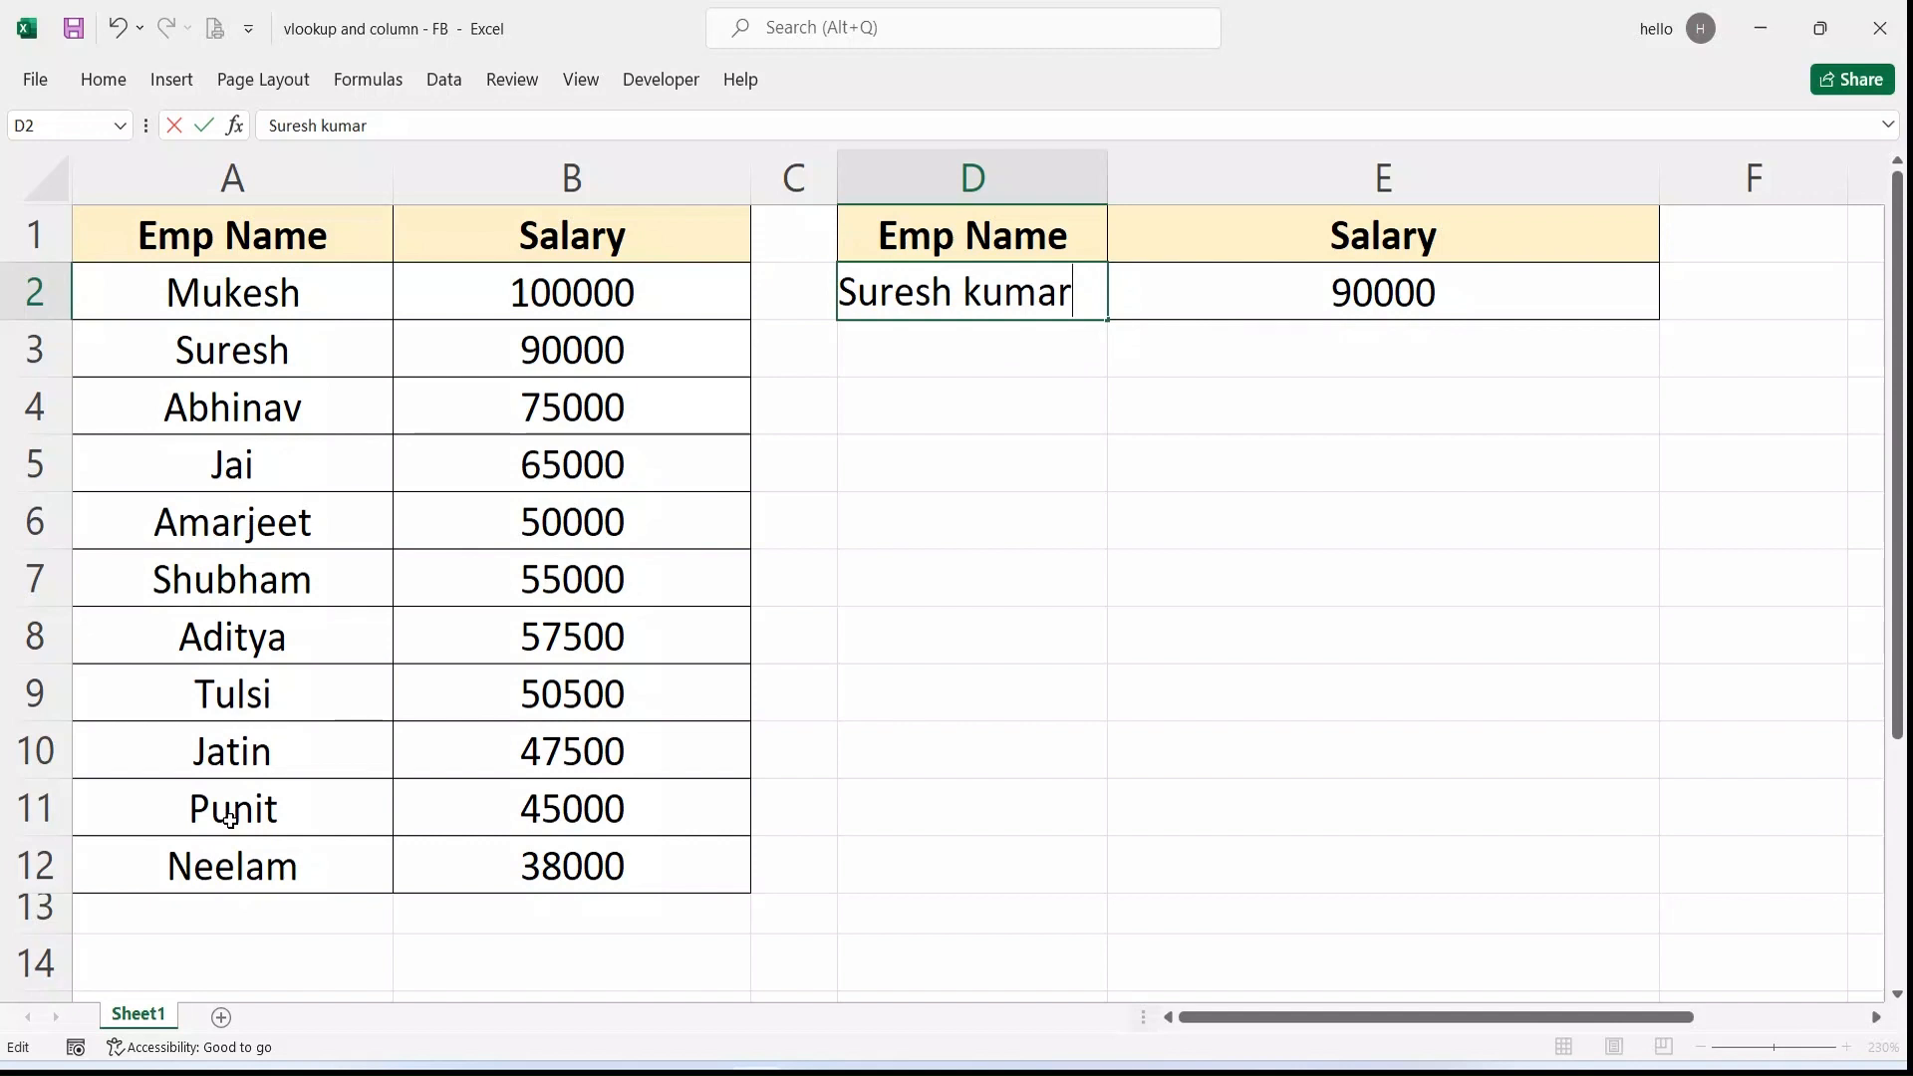
pyautogui.click(230, 822)
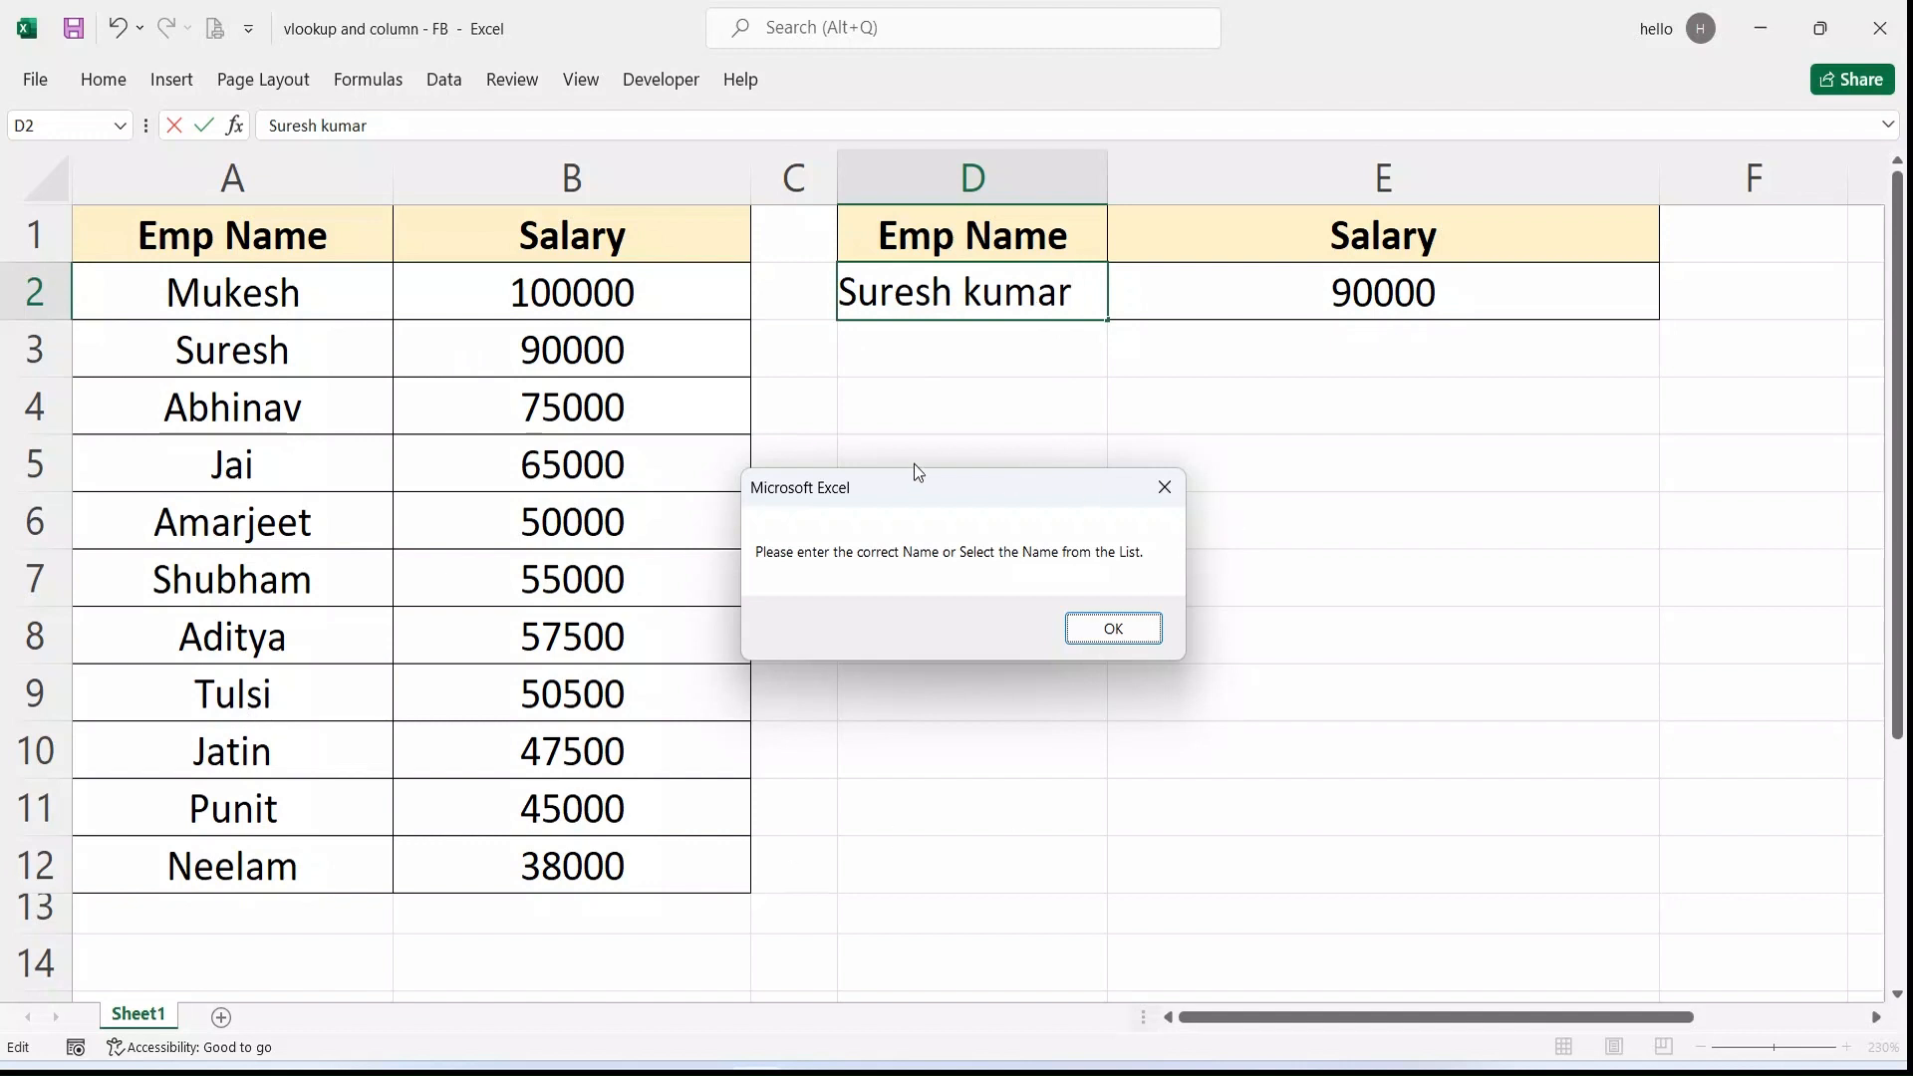
pyautogui.click(1110, 638)
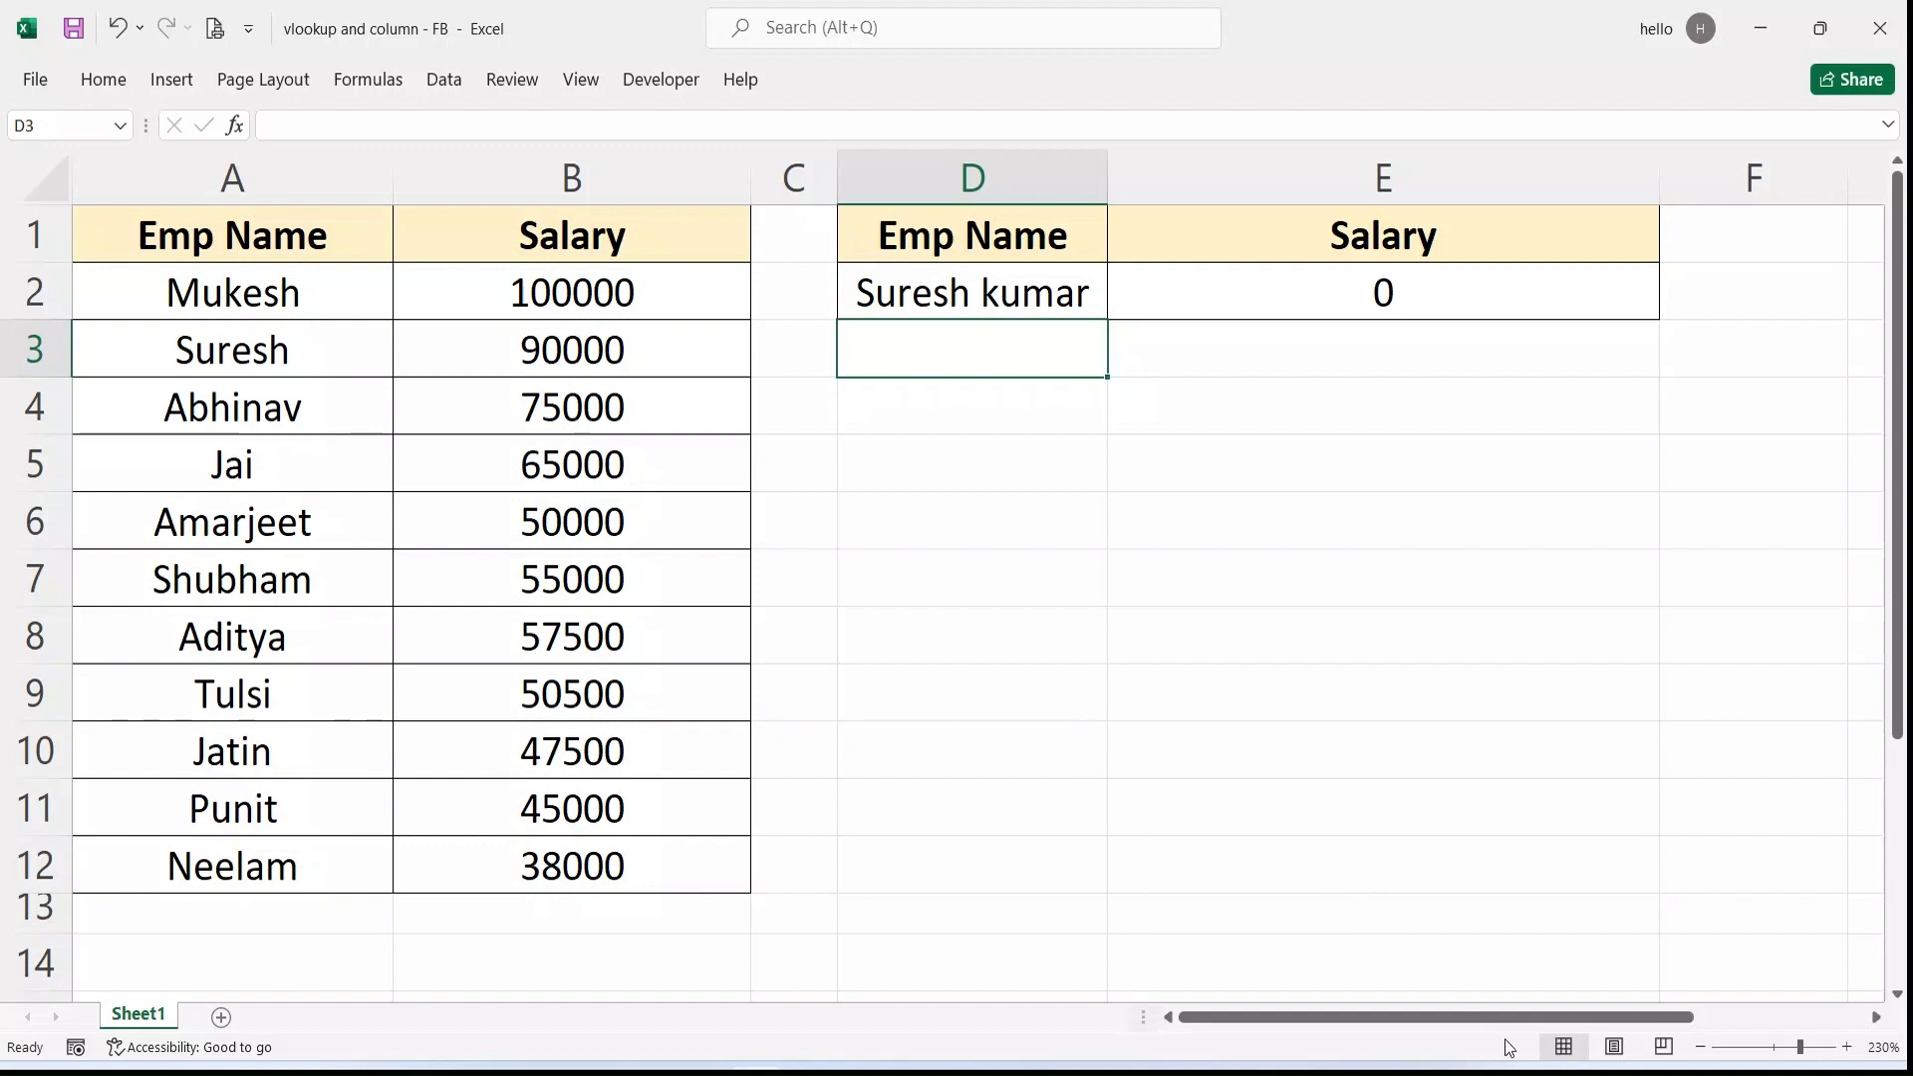
pyautogui.click(1380, 734)
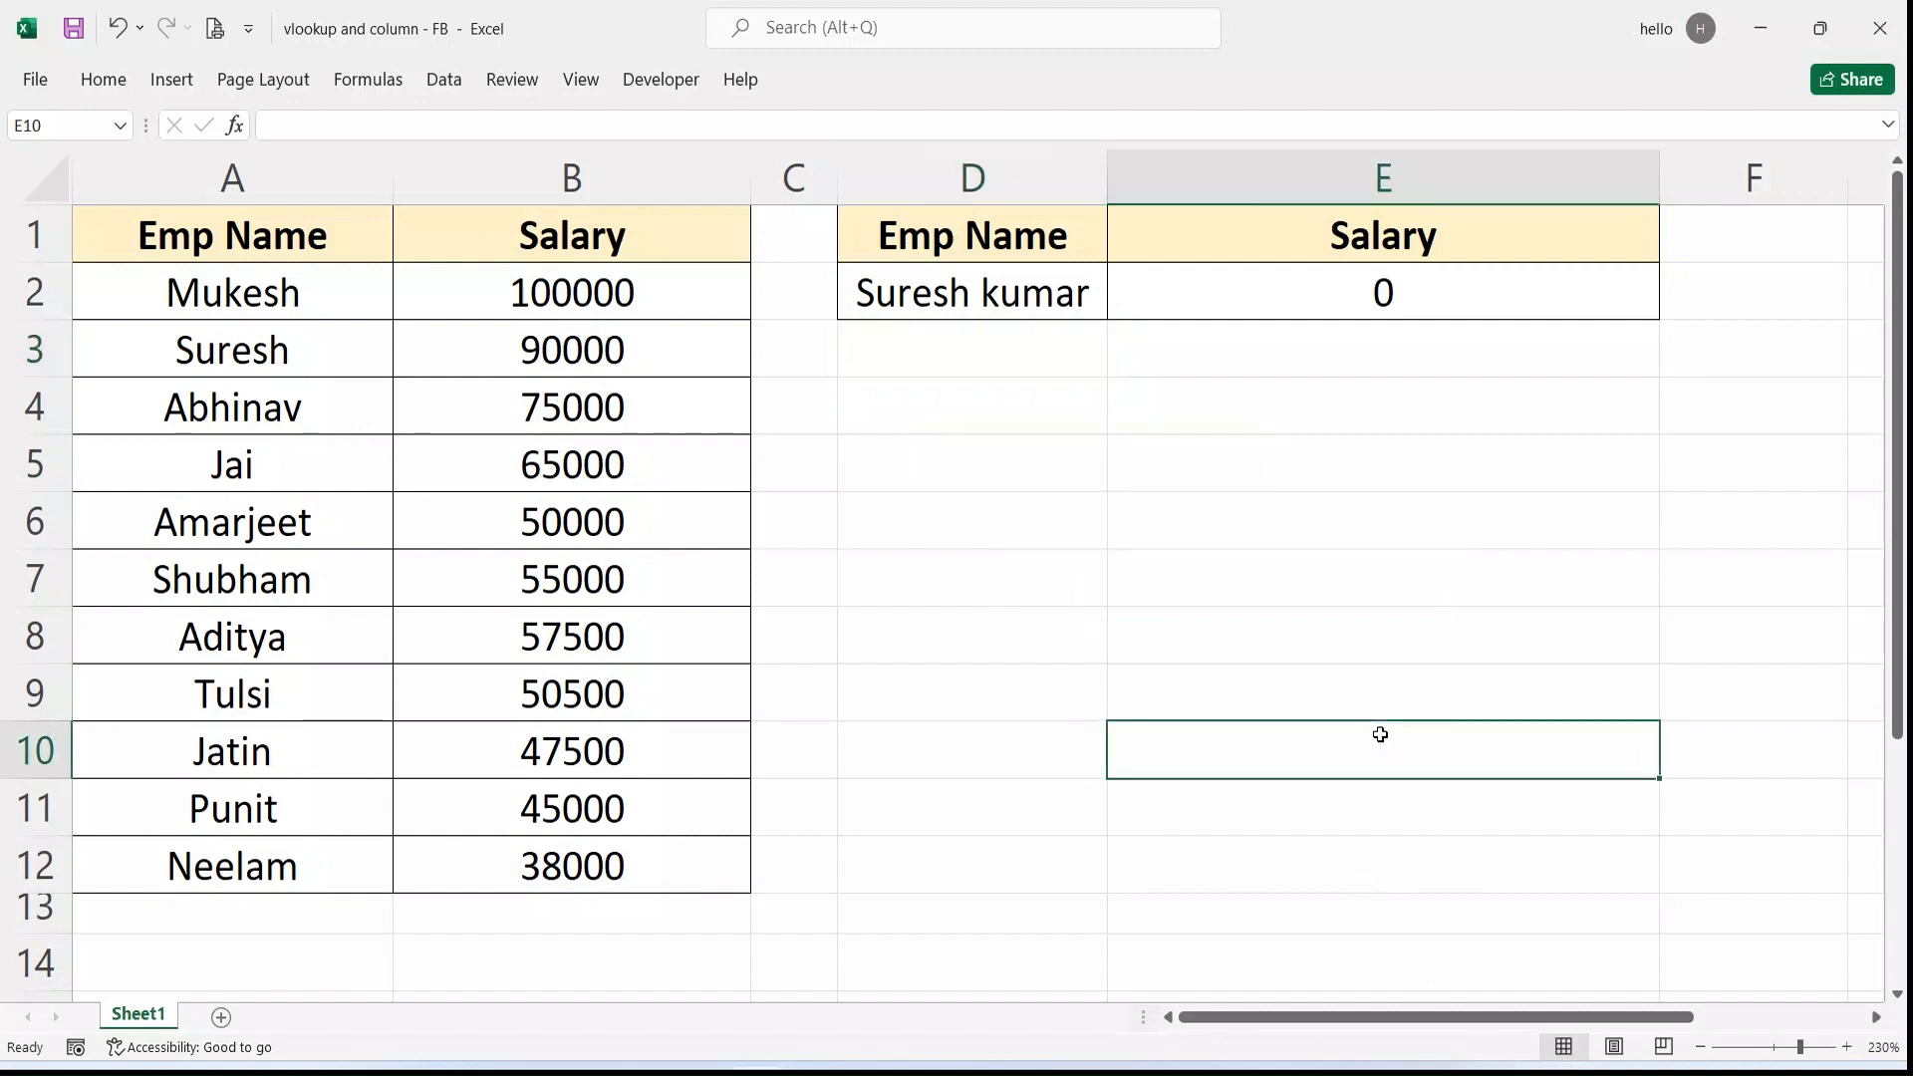
pyautogui.click(959, 302)
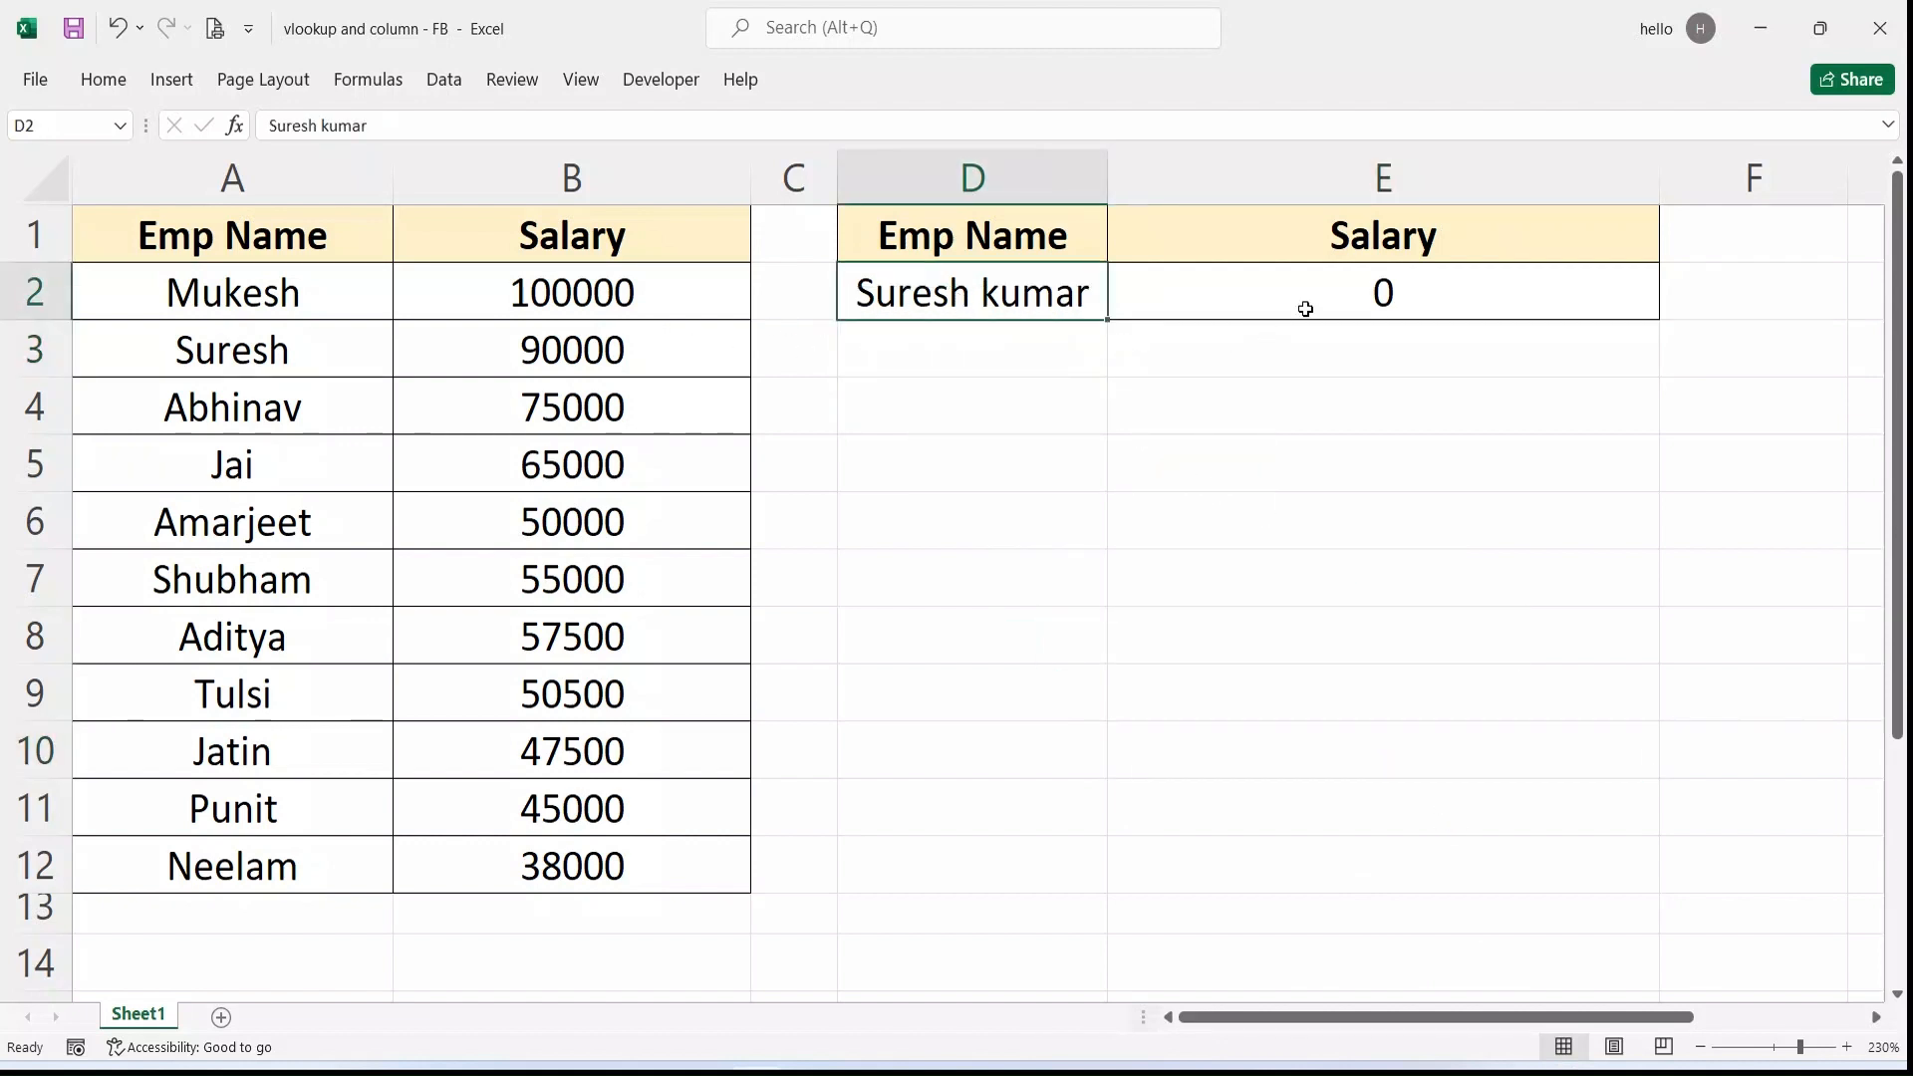
# Step: Enter the employee name from A3 in lowercase in cell D5 as a second lookup value
pyautogui.click(993, 475)
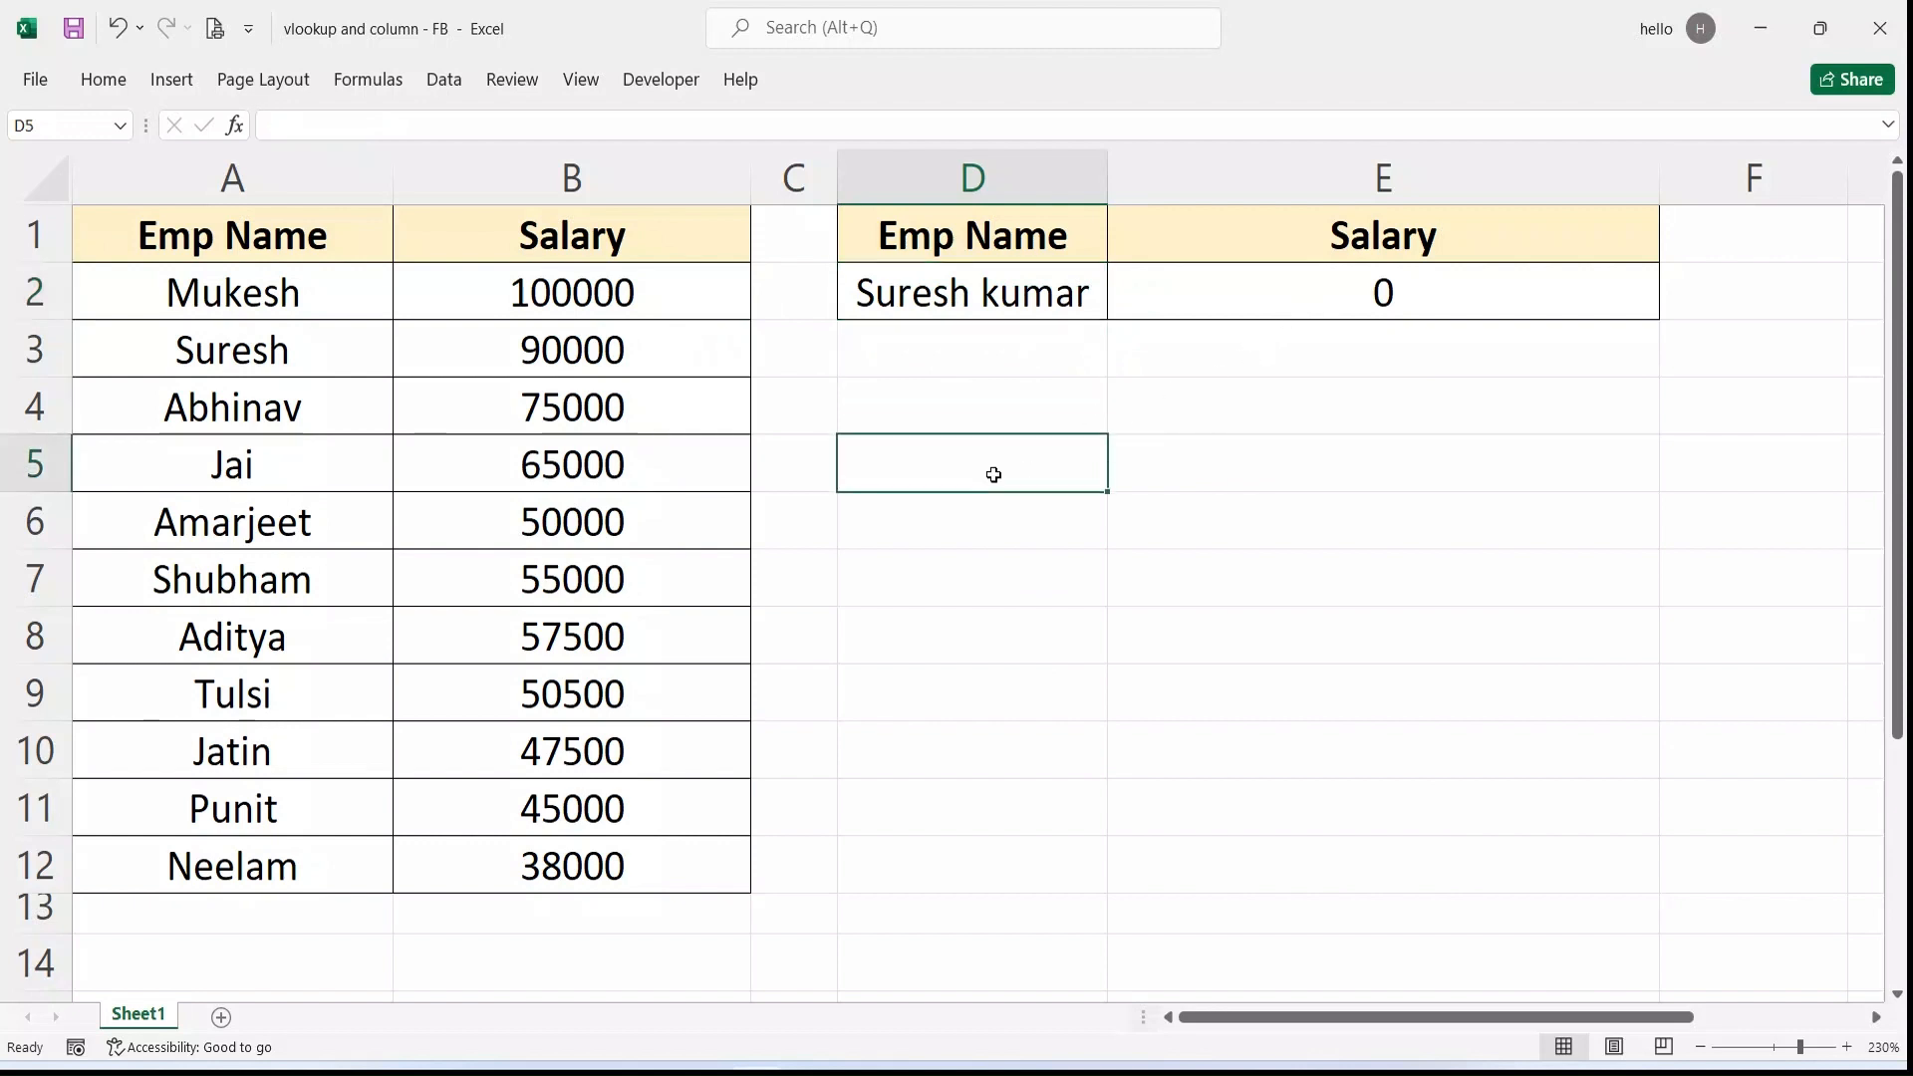
pyautogui.write('suresh')
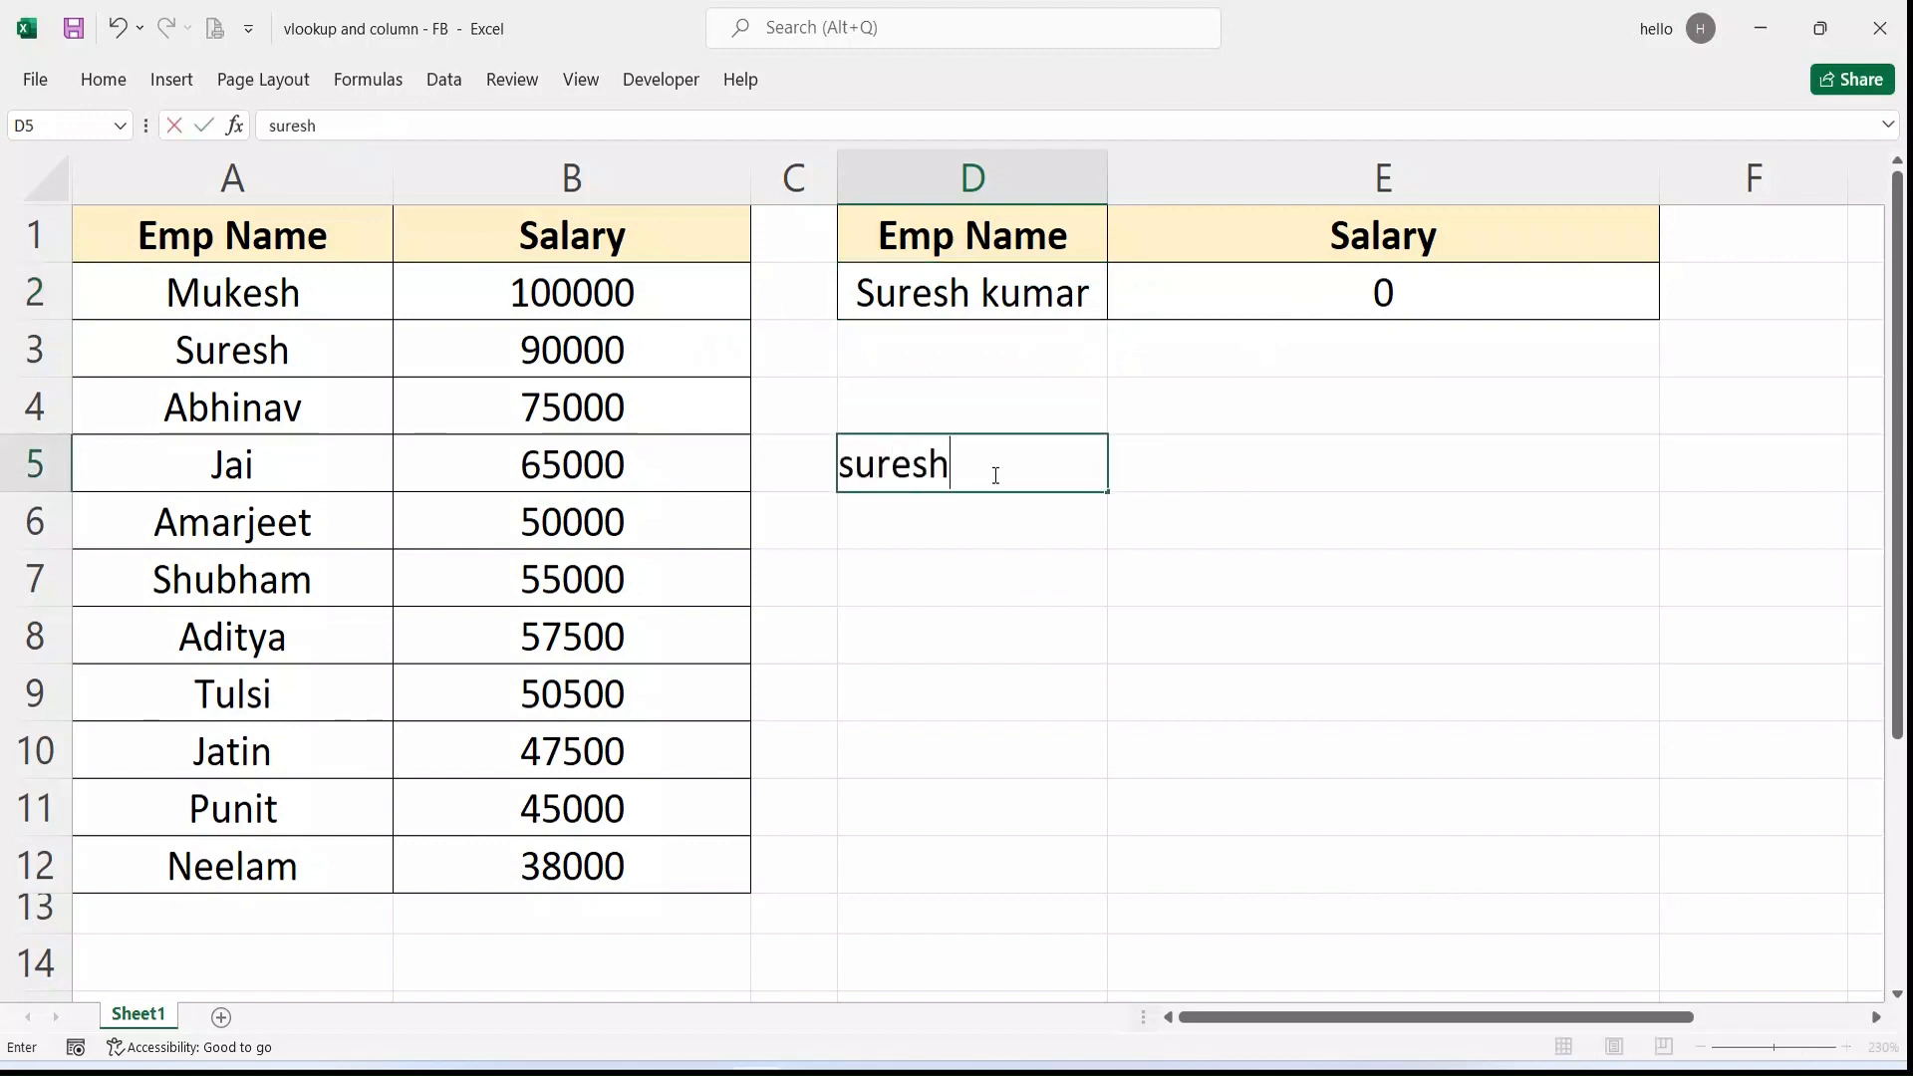
pyautogui.press('Tab')
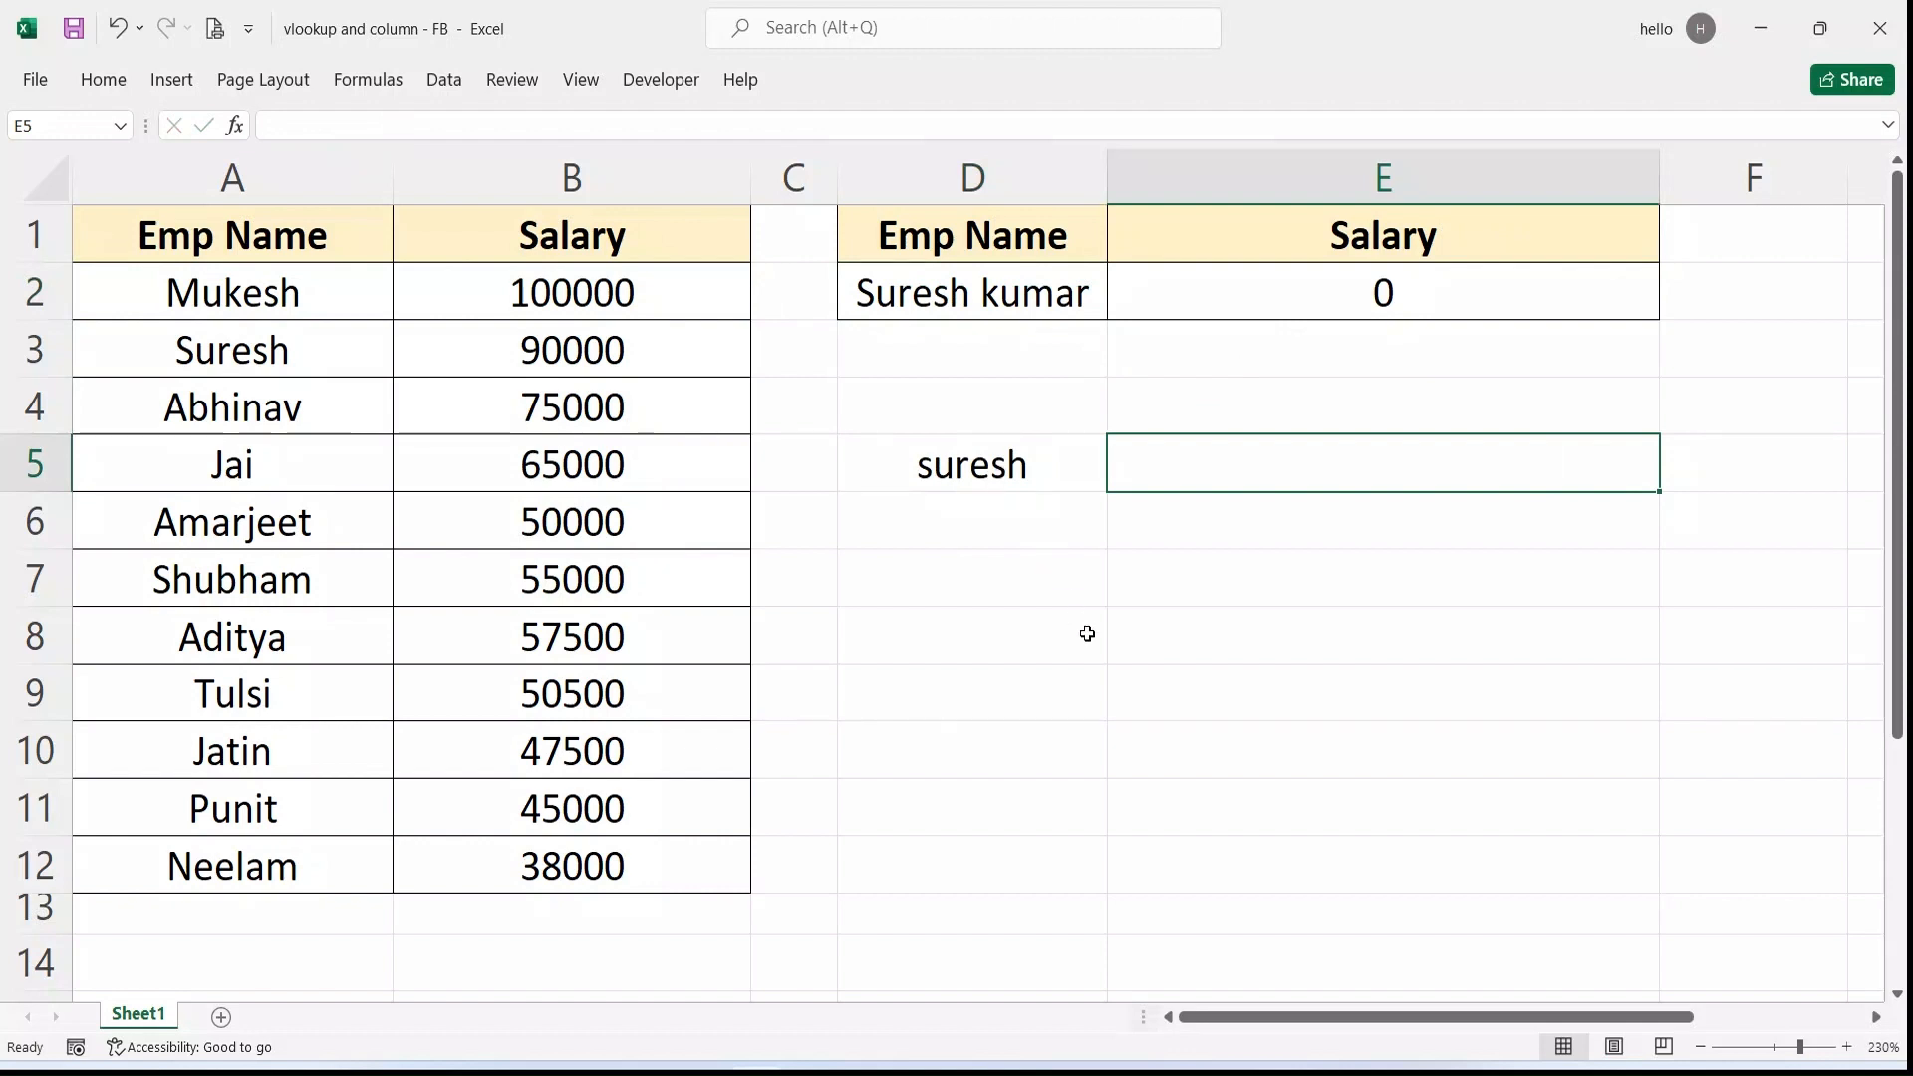
# Step: Enter =VLOOKUP(D5,A2:B12,2,0) in E5 to look up the employee's salary
pyautogui.write('=vl')
pyautogui.press('Tab')
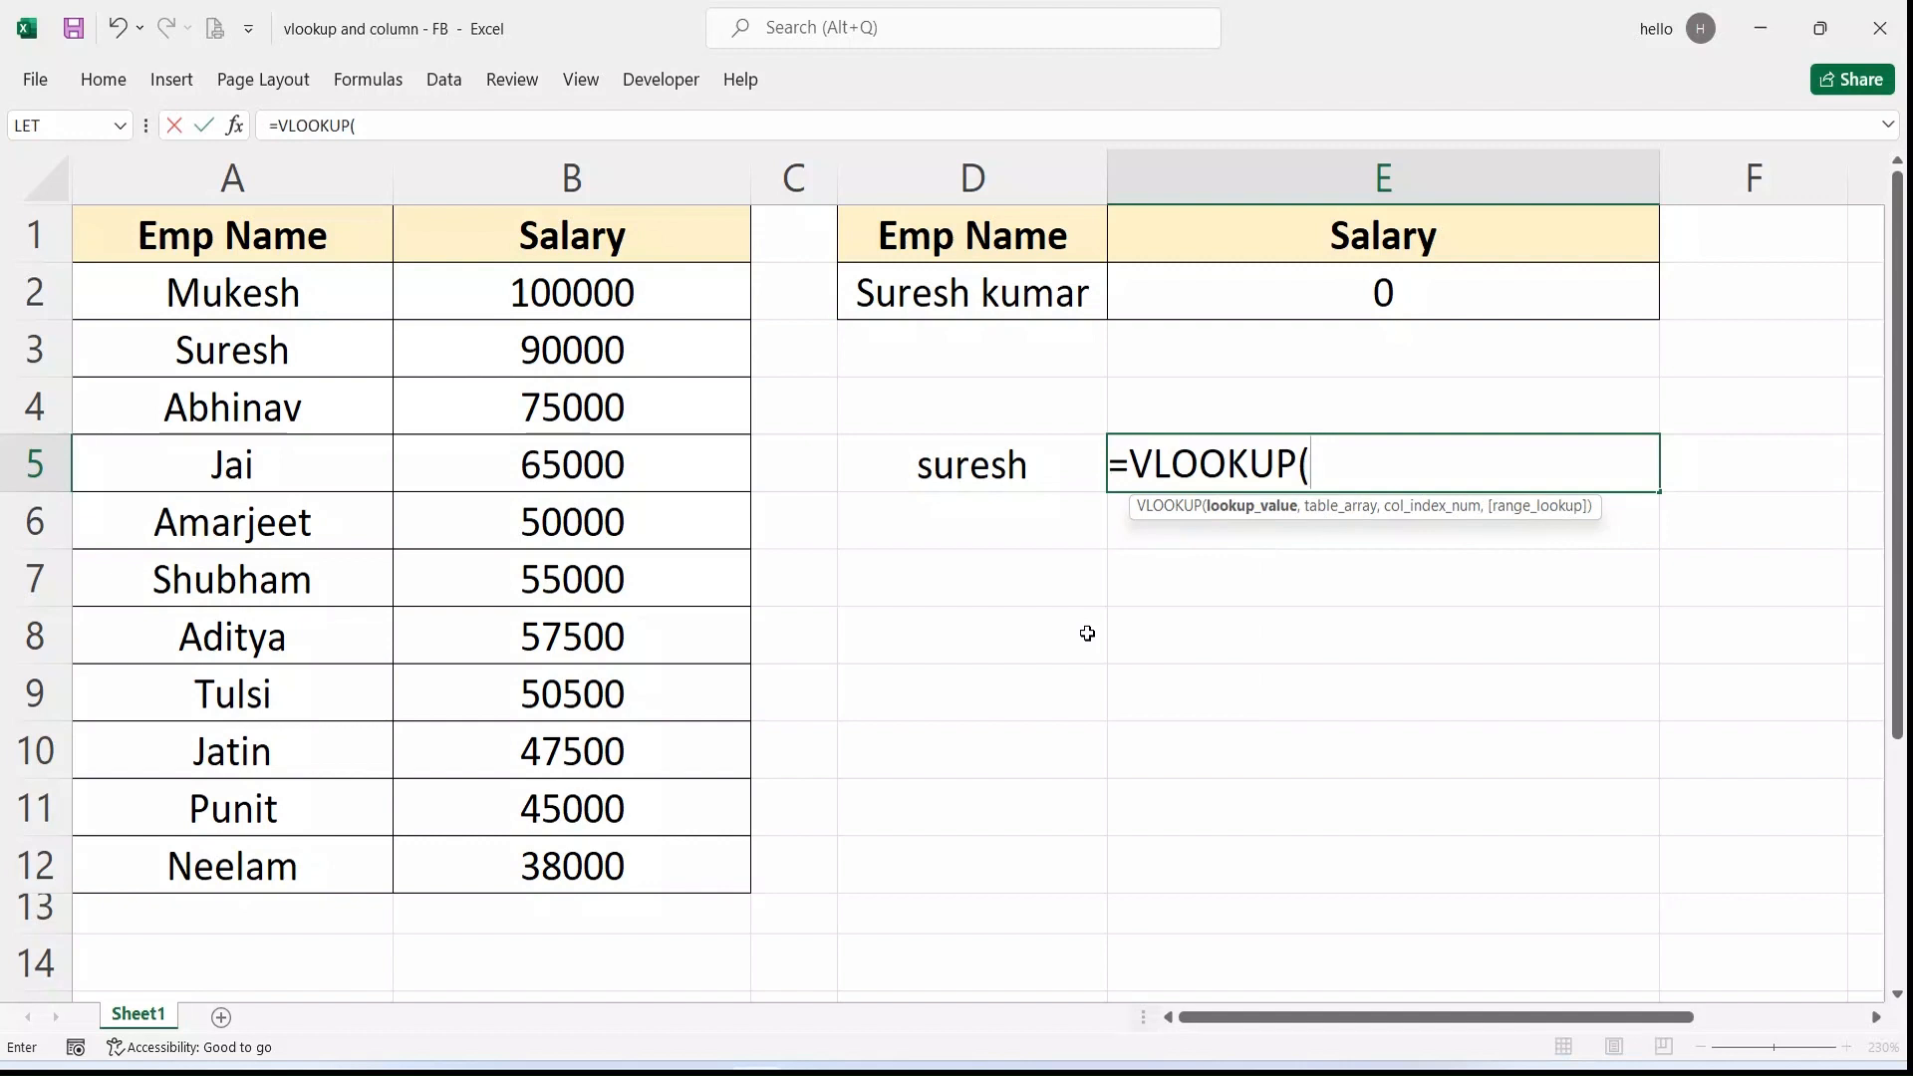
pyautogui.click(964, 460)
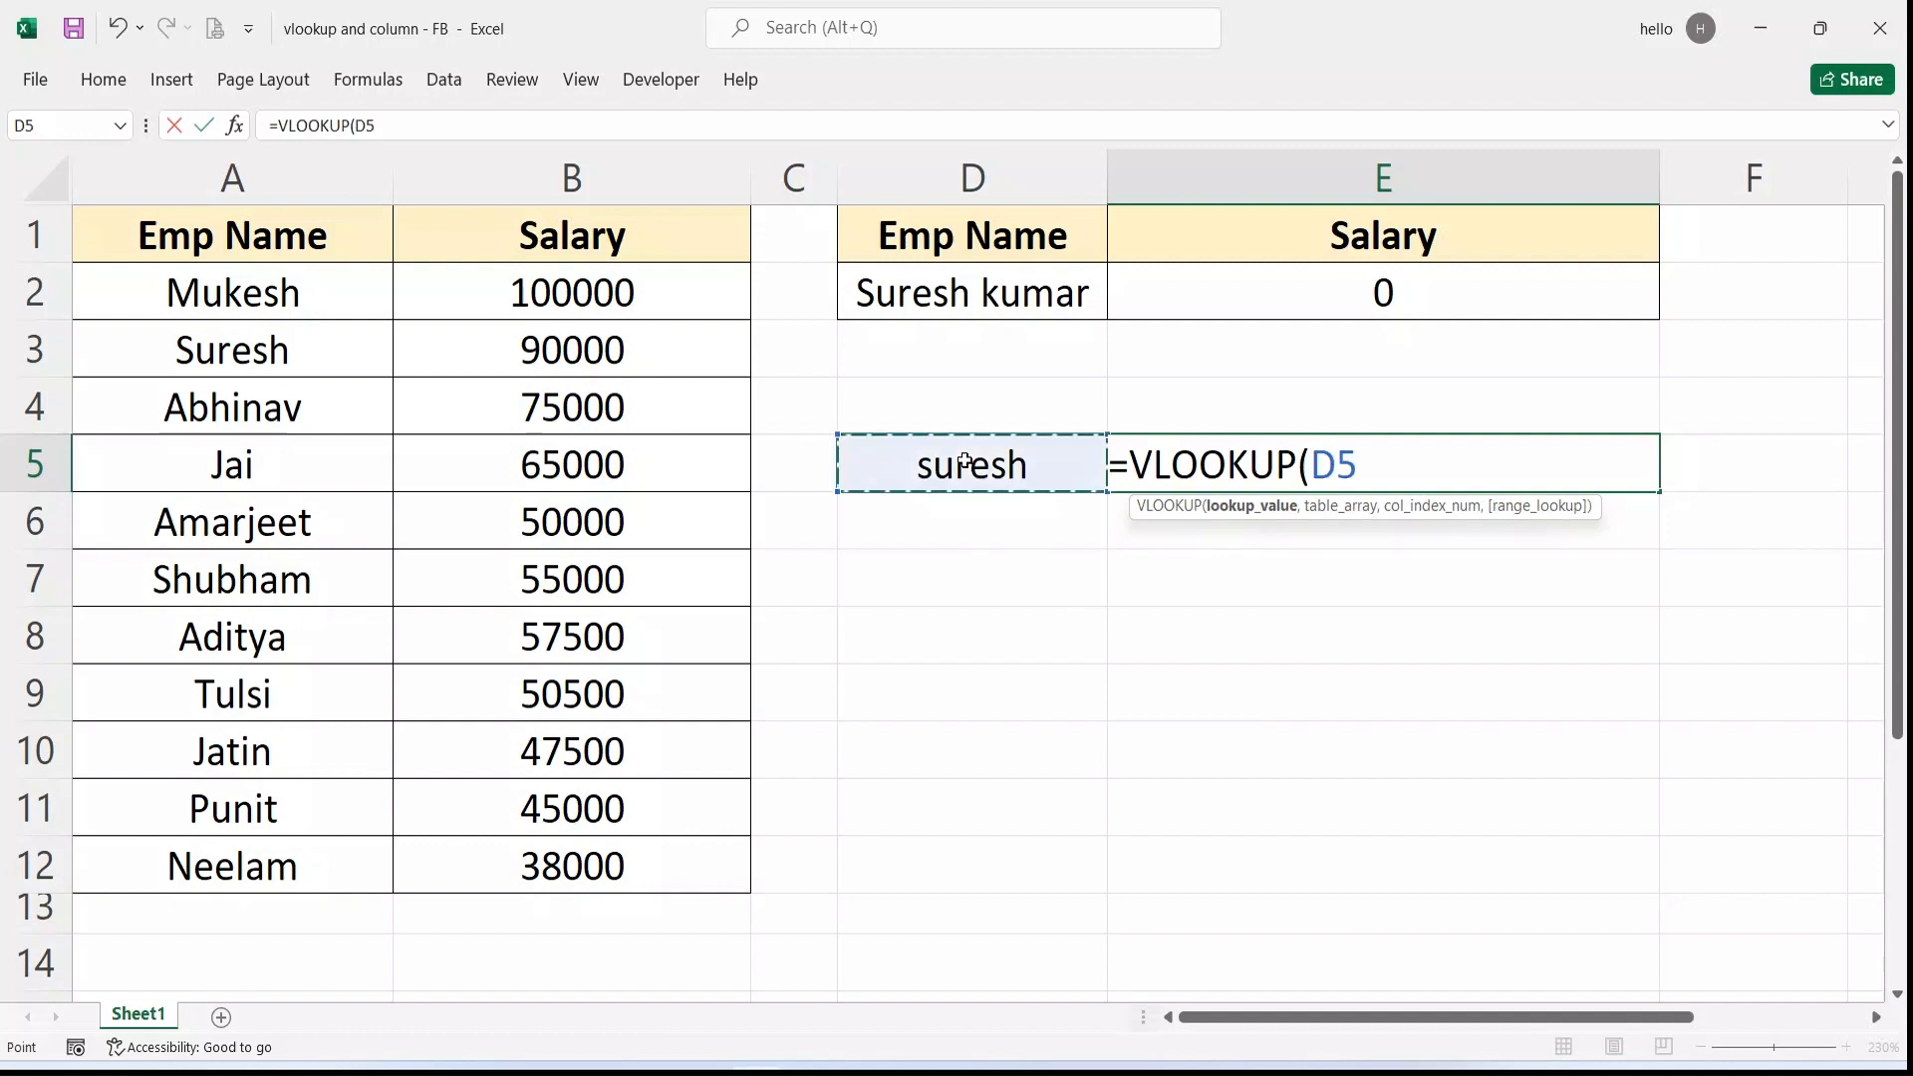
pyautogui.write(',')
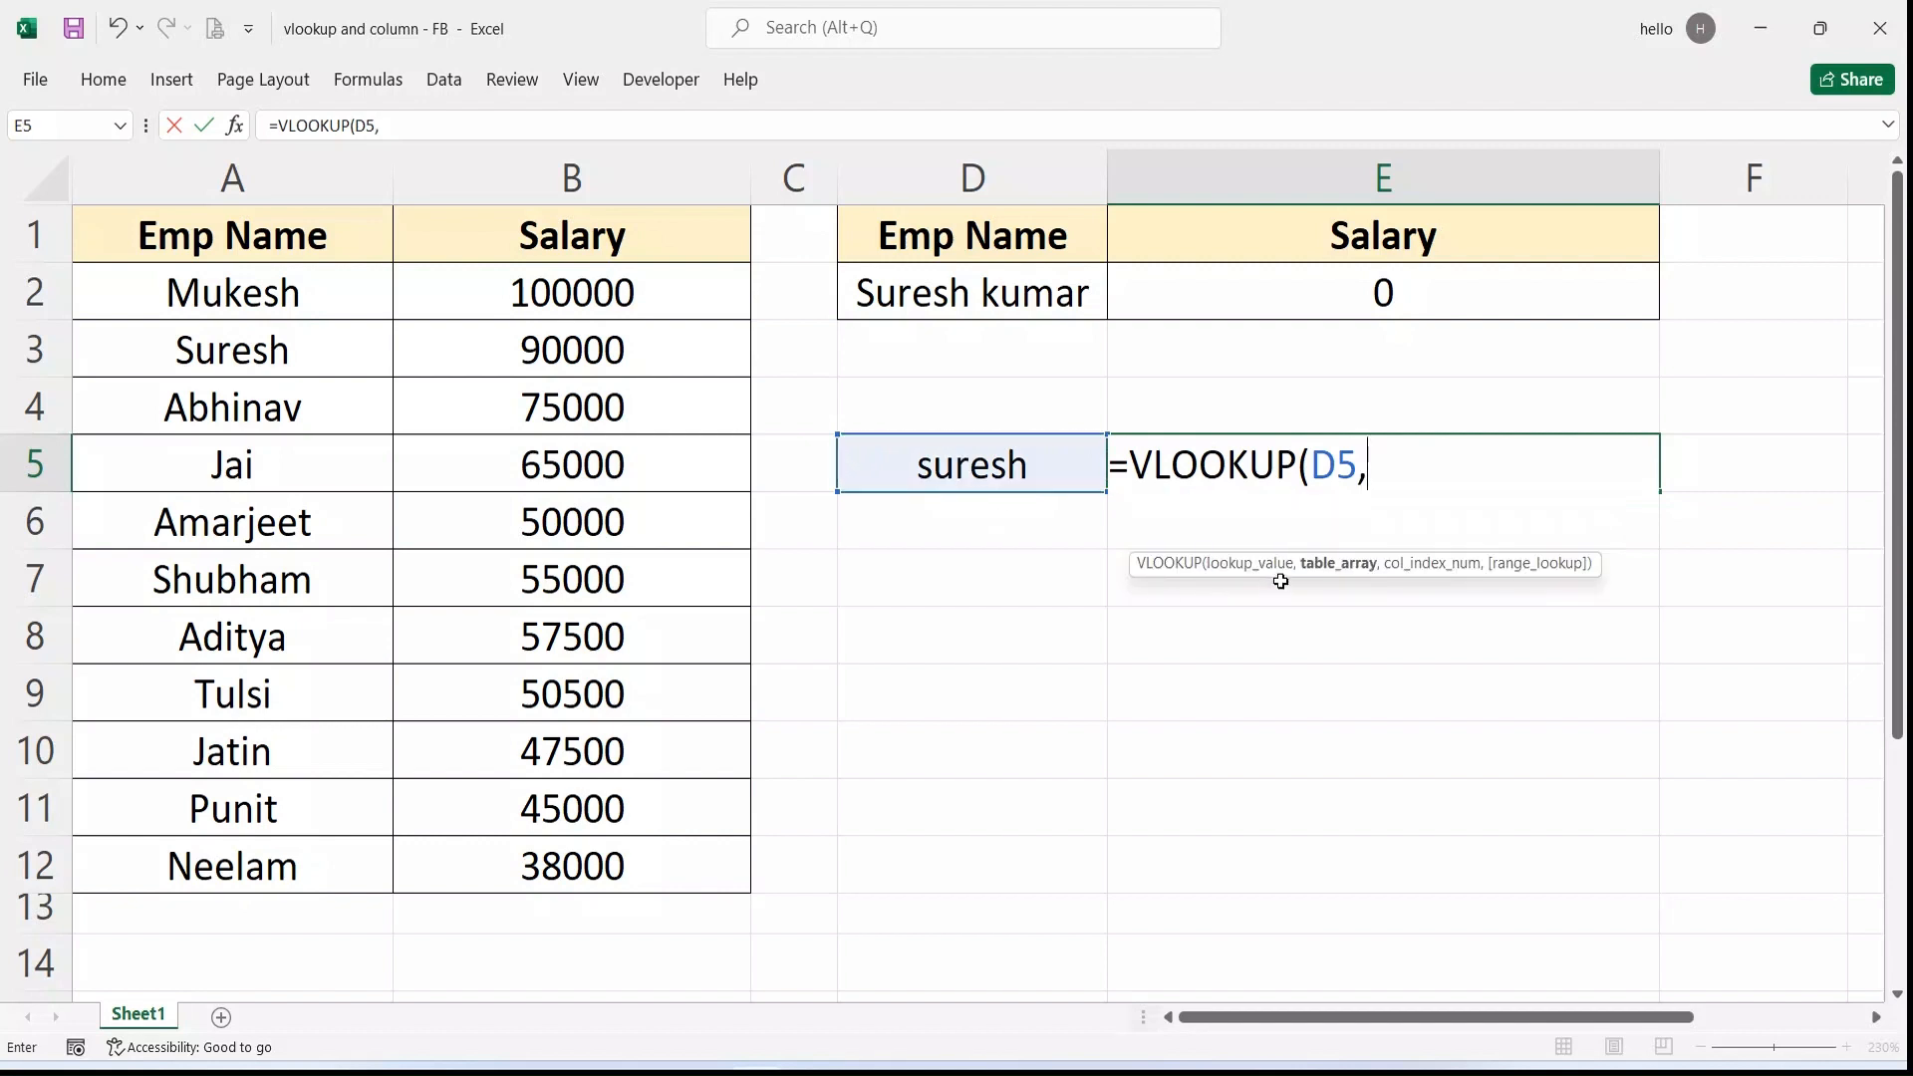
pyautogui.moveTo(269, 290); pyautogui.dragTo(608, 865)
pyautogui.write(',')
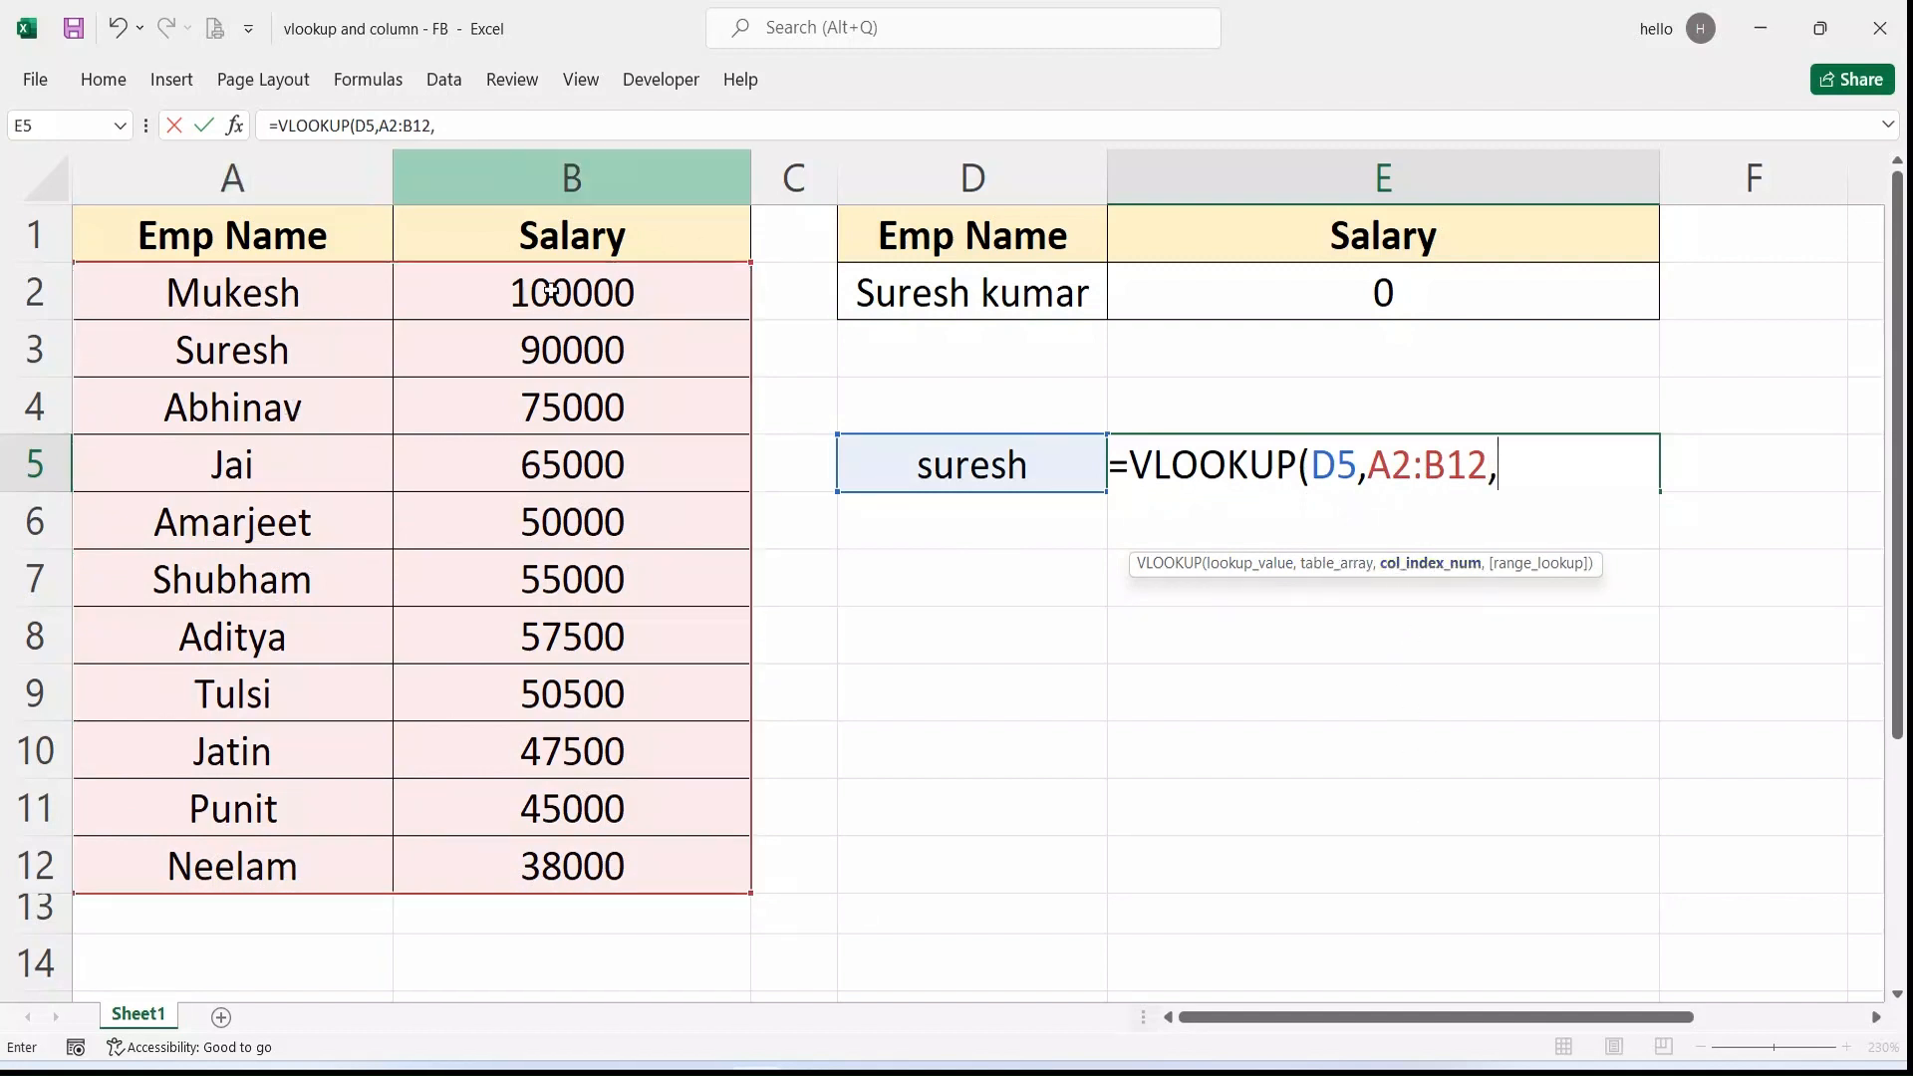
pyautogui.write('2')
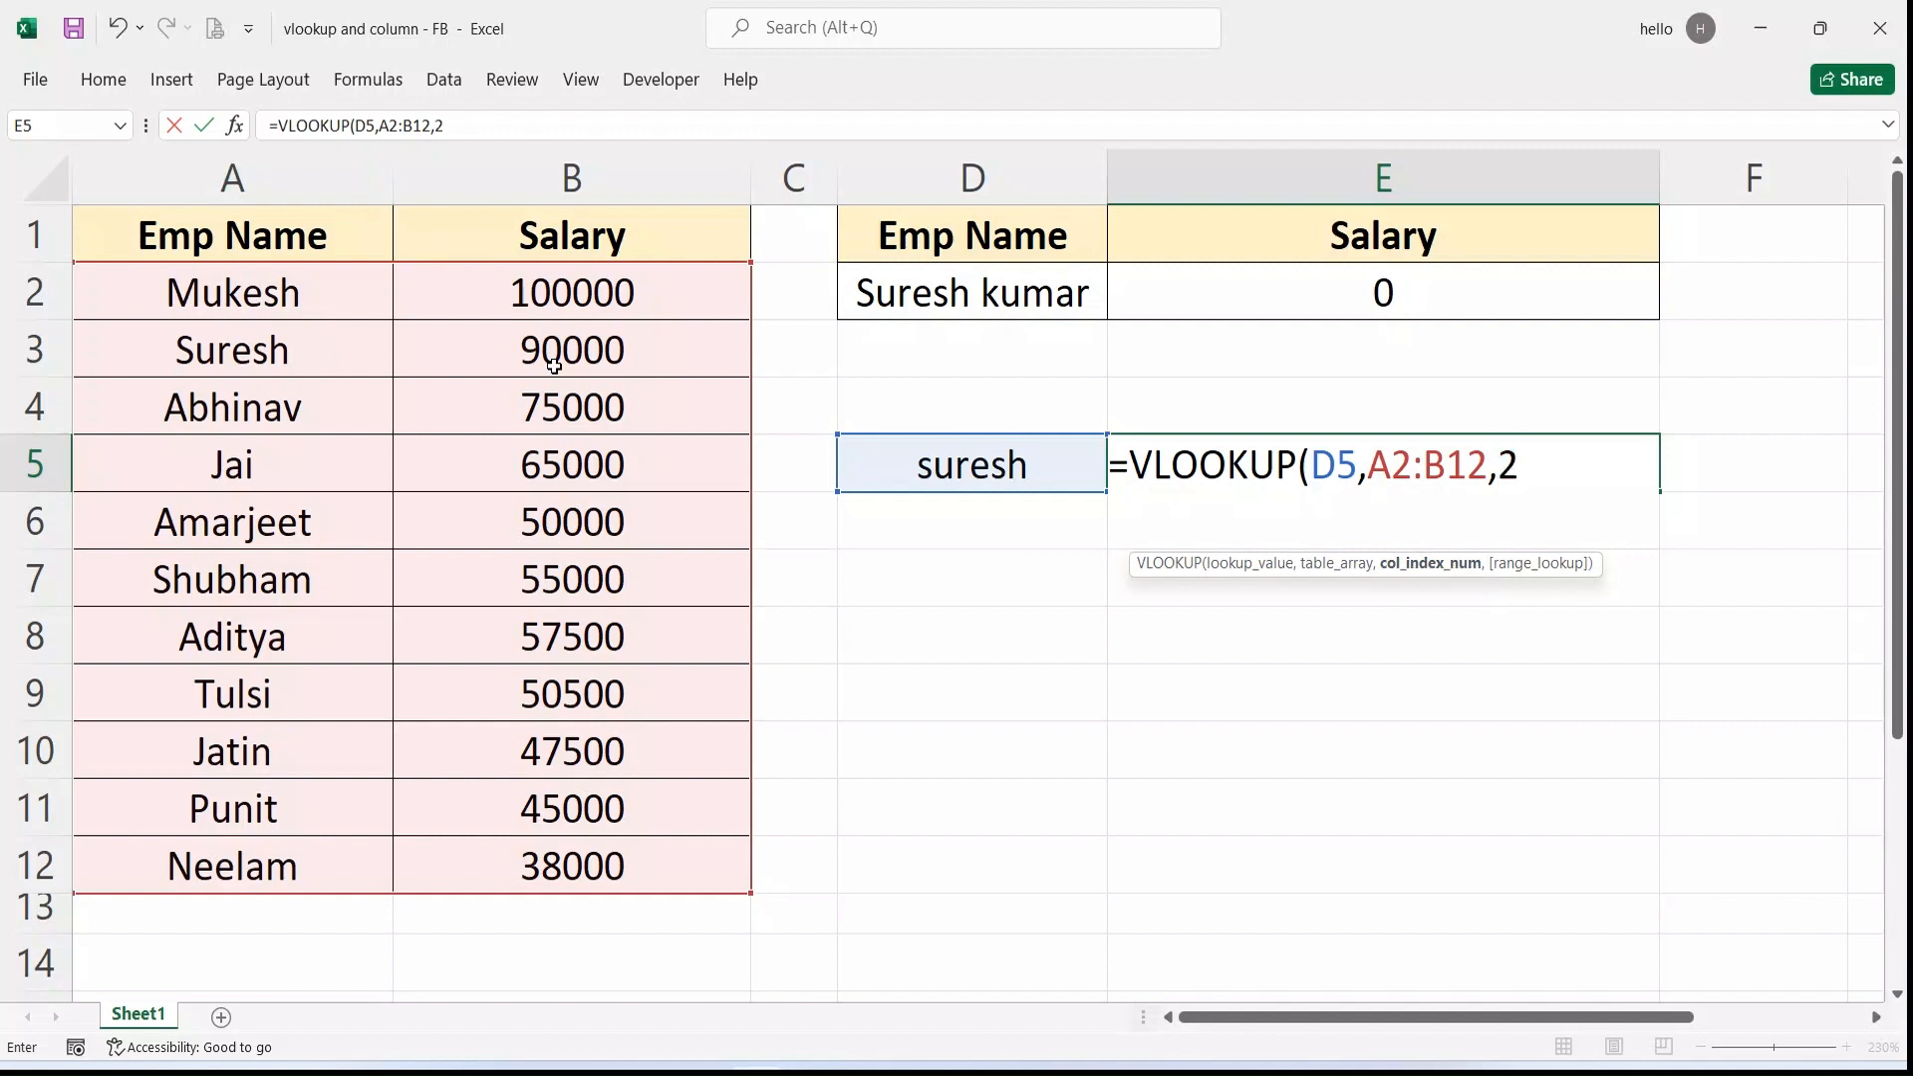
pyautogui.write(',')
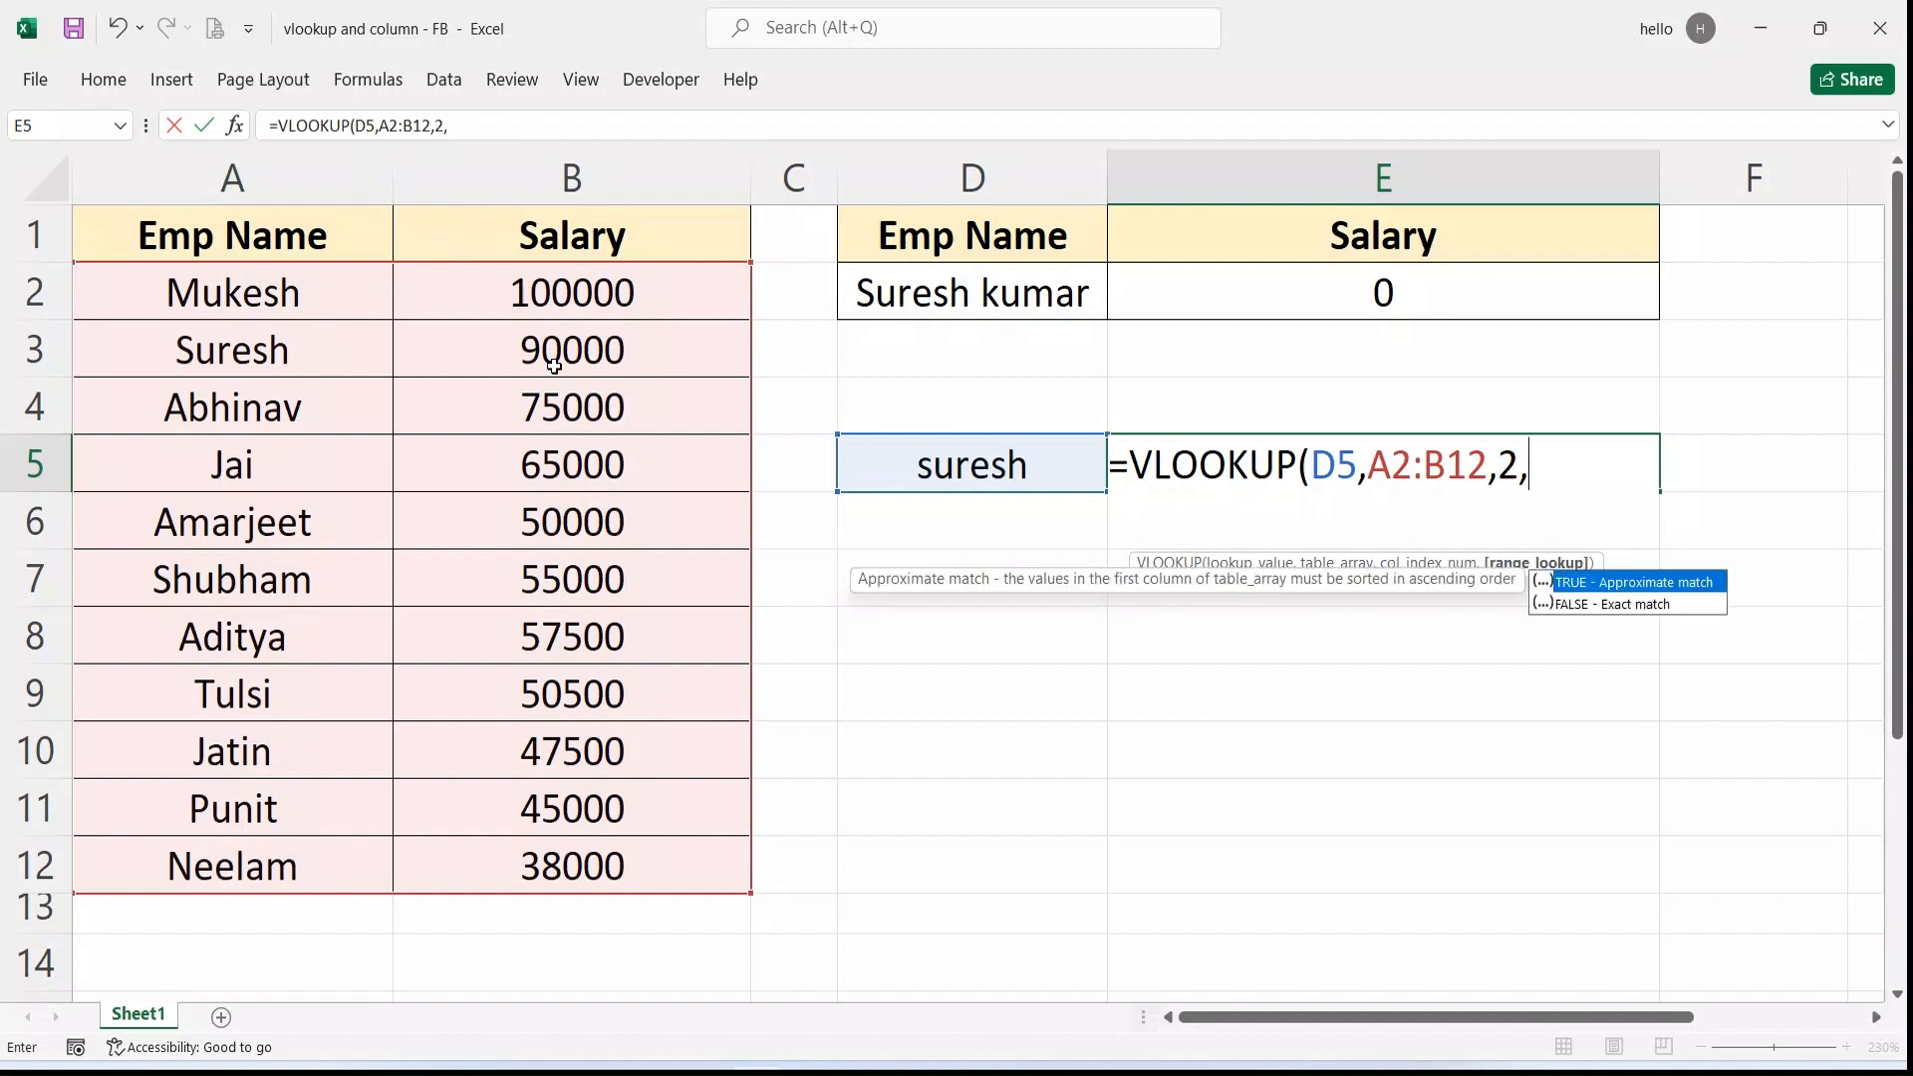
pyautogui.write('0)')
pyautogui.press('Return')
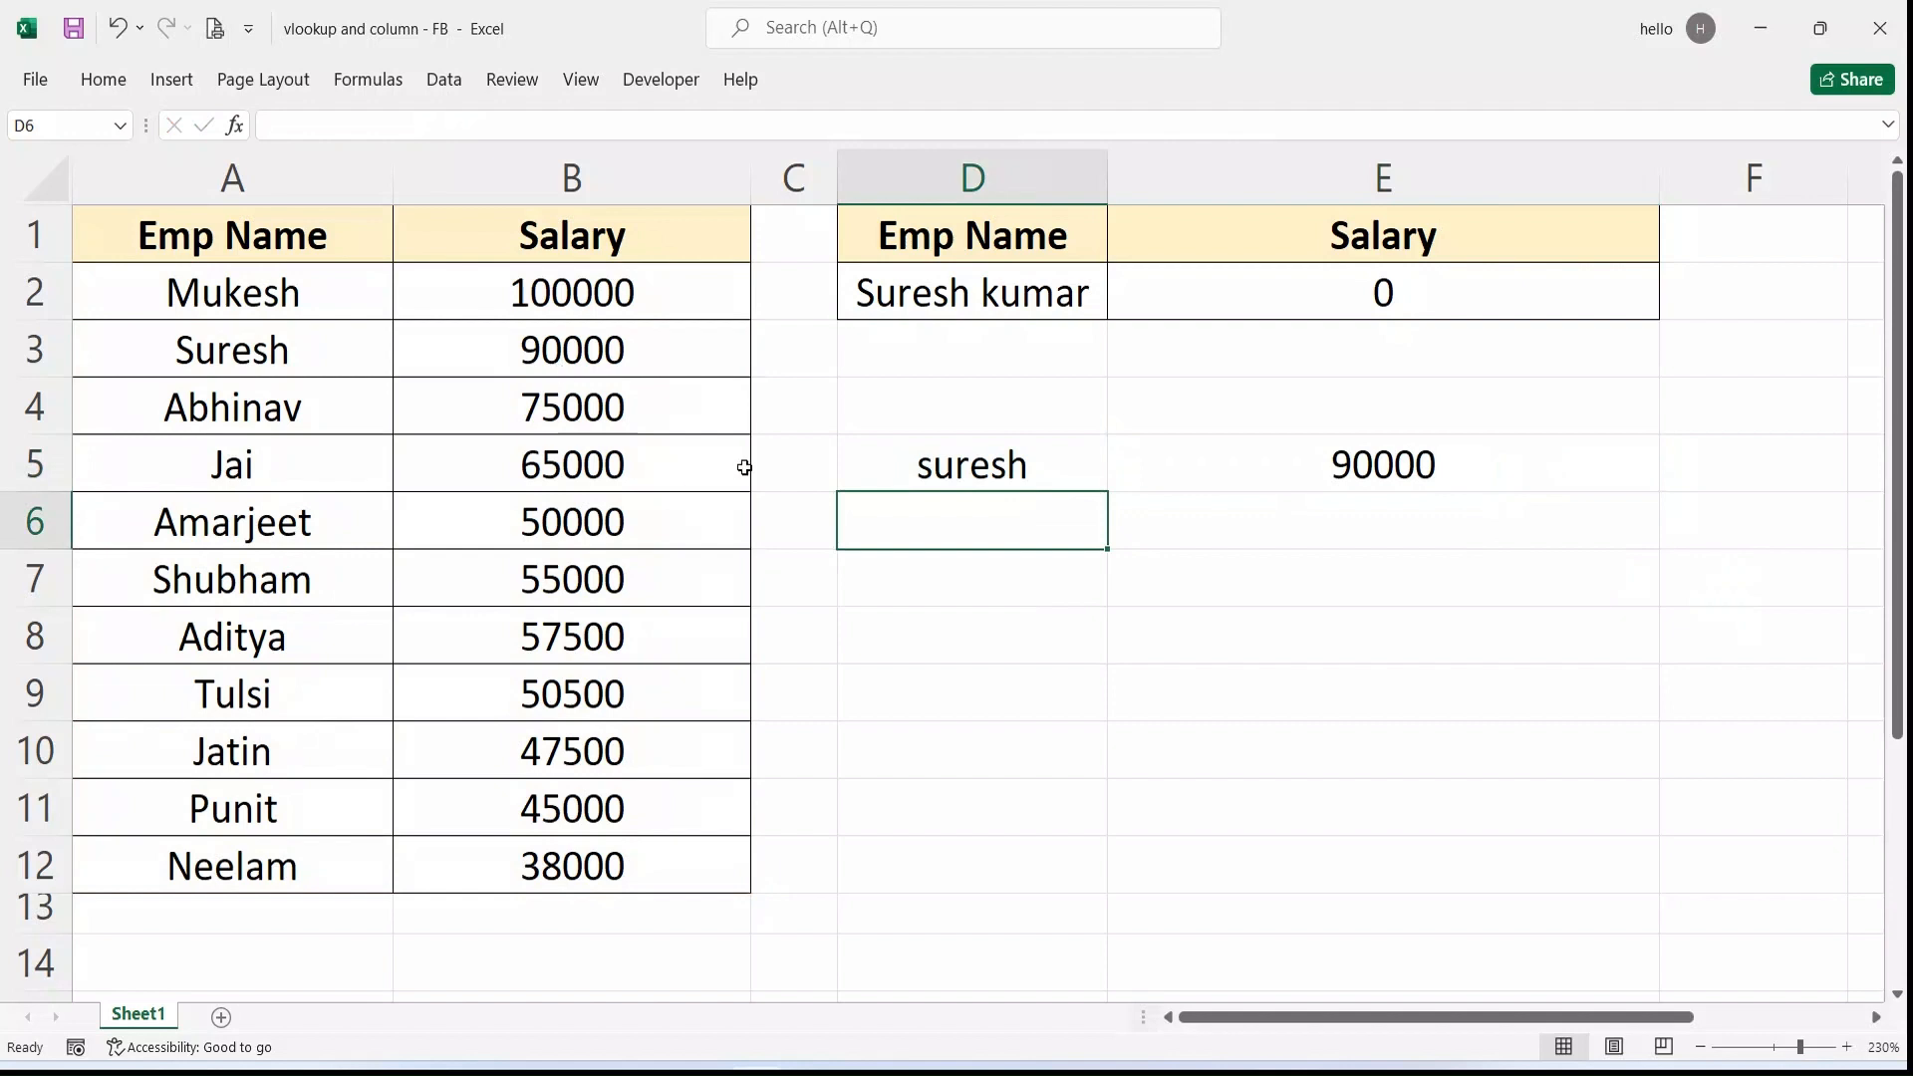
# Step: Replace the lookup name in D5 with an employee name that is missing from the list in column A
pyautogui.click(879, 473)
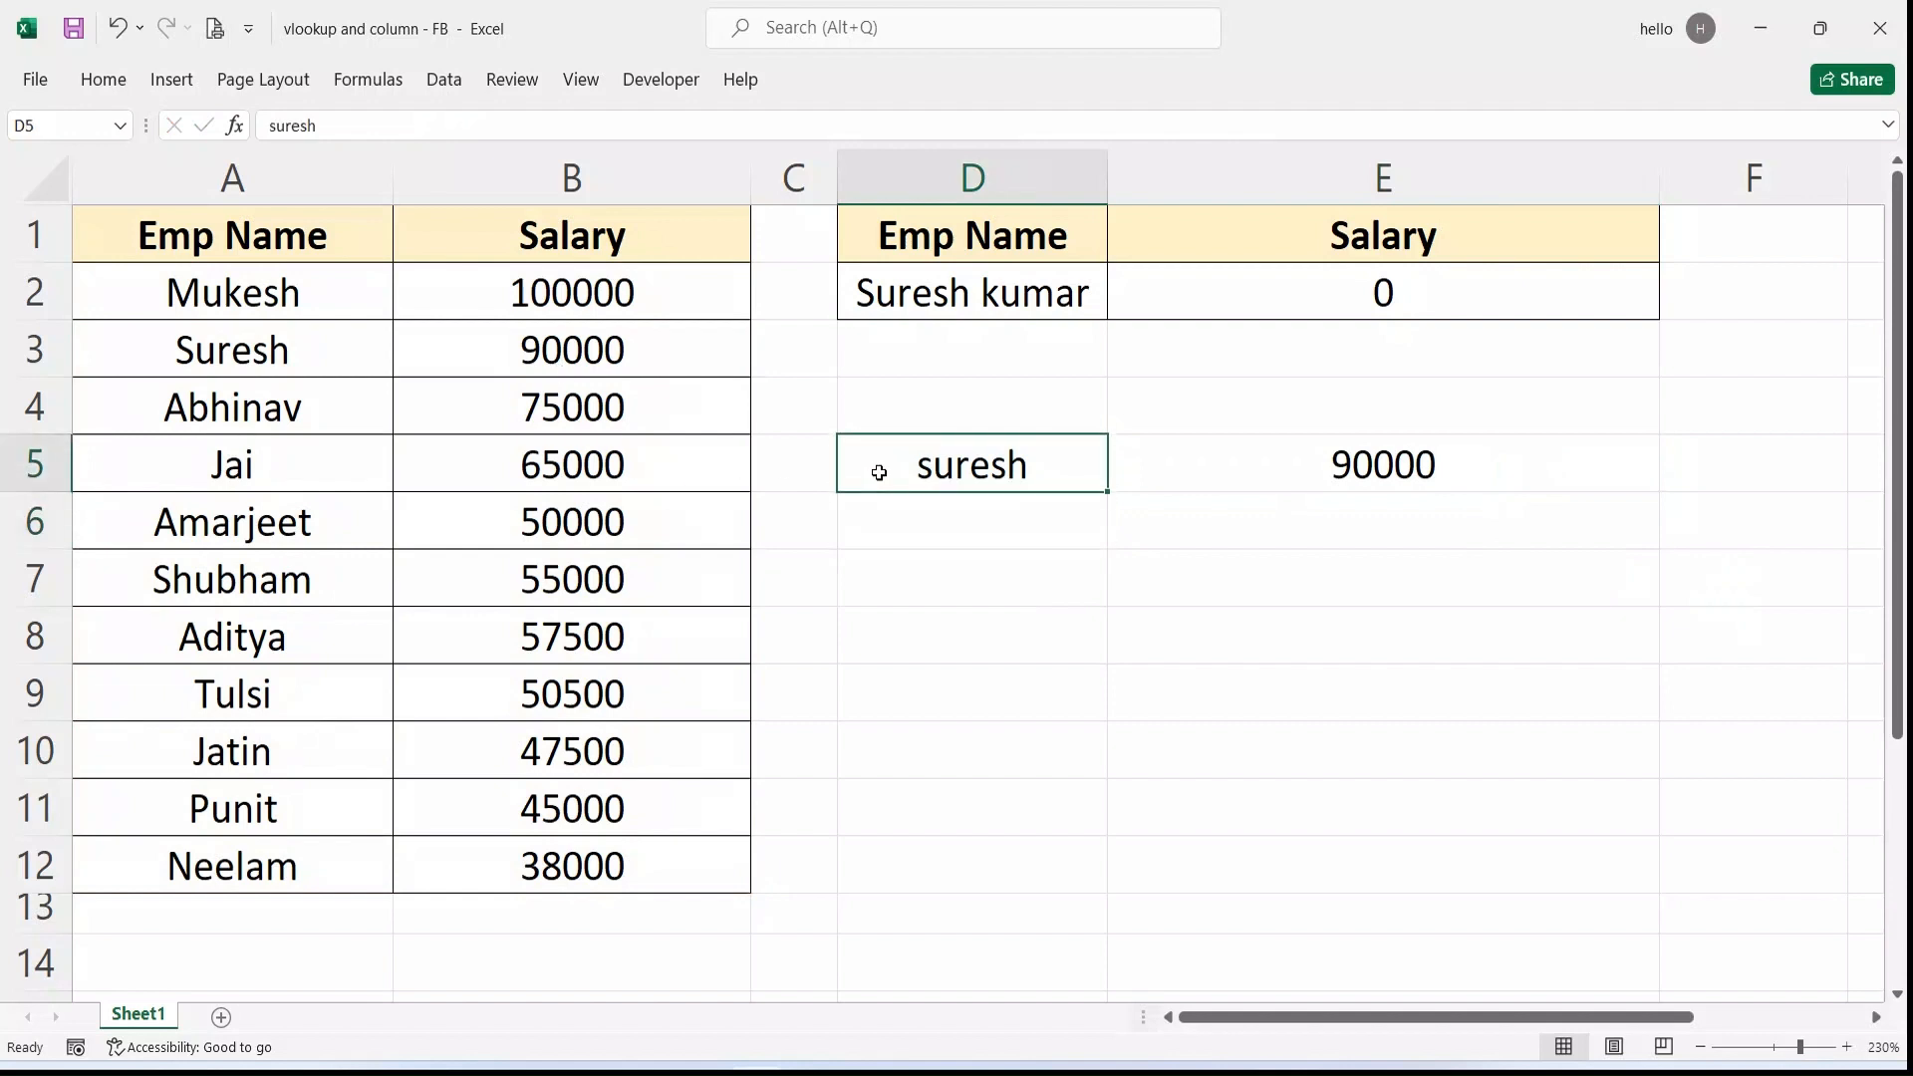
pyautogui.write('Narsh')
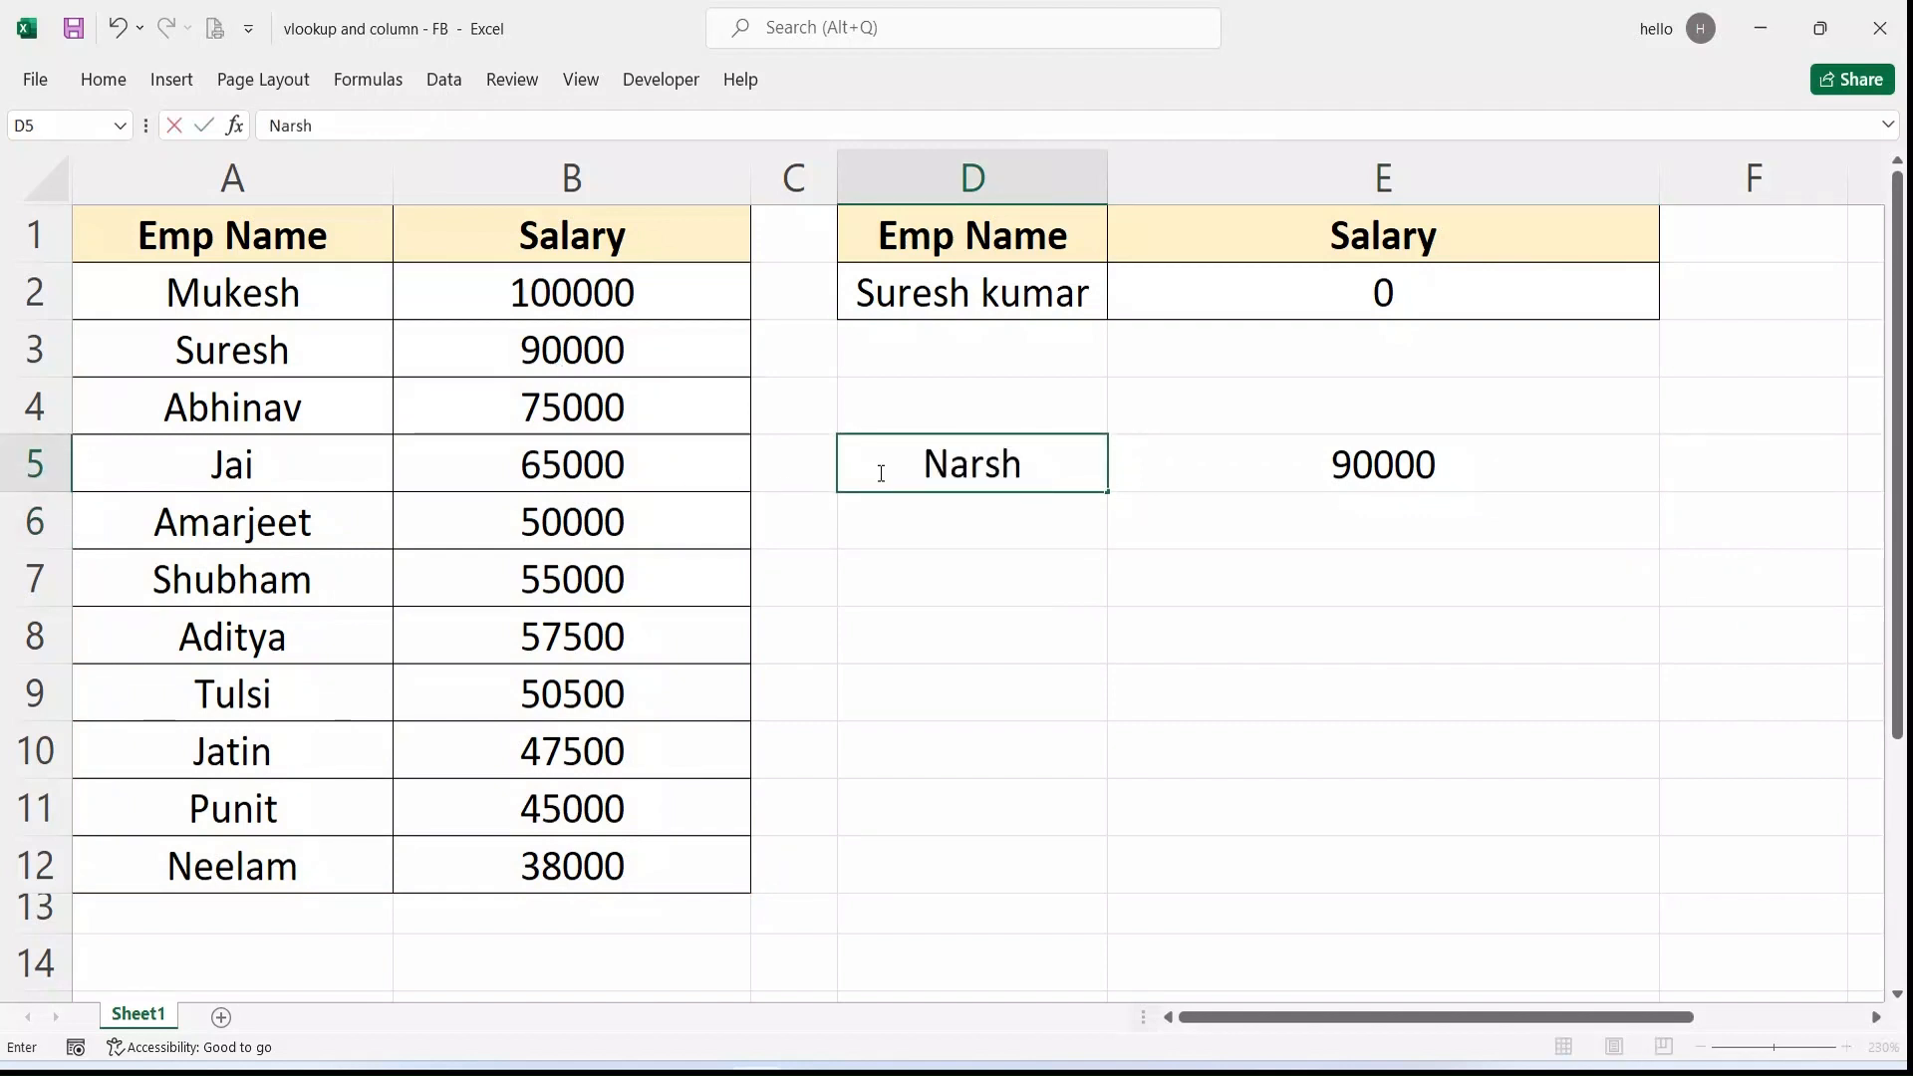
pyautogui.press('BackSpace')
pyautogui.press('BackSpace')
pyautogui.write('esh')
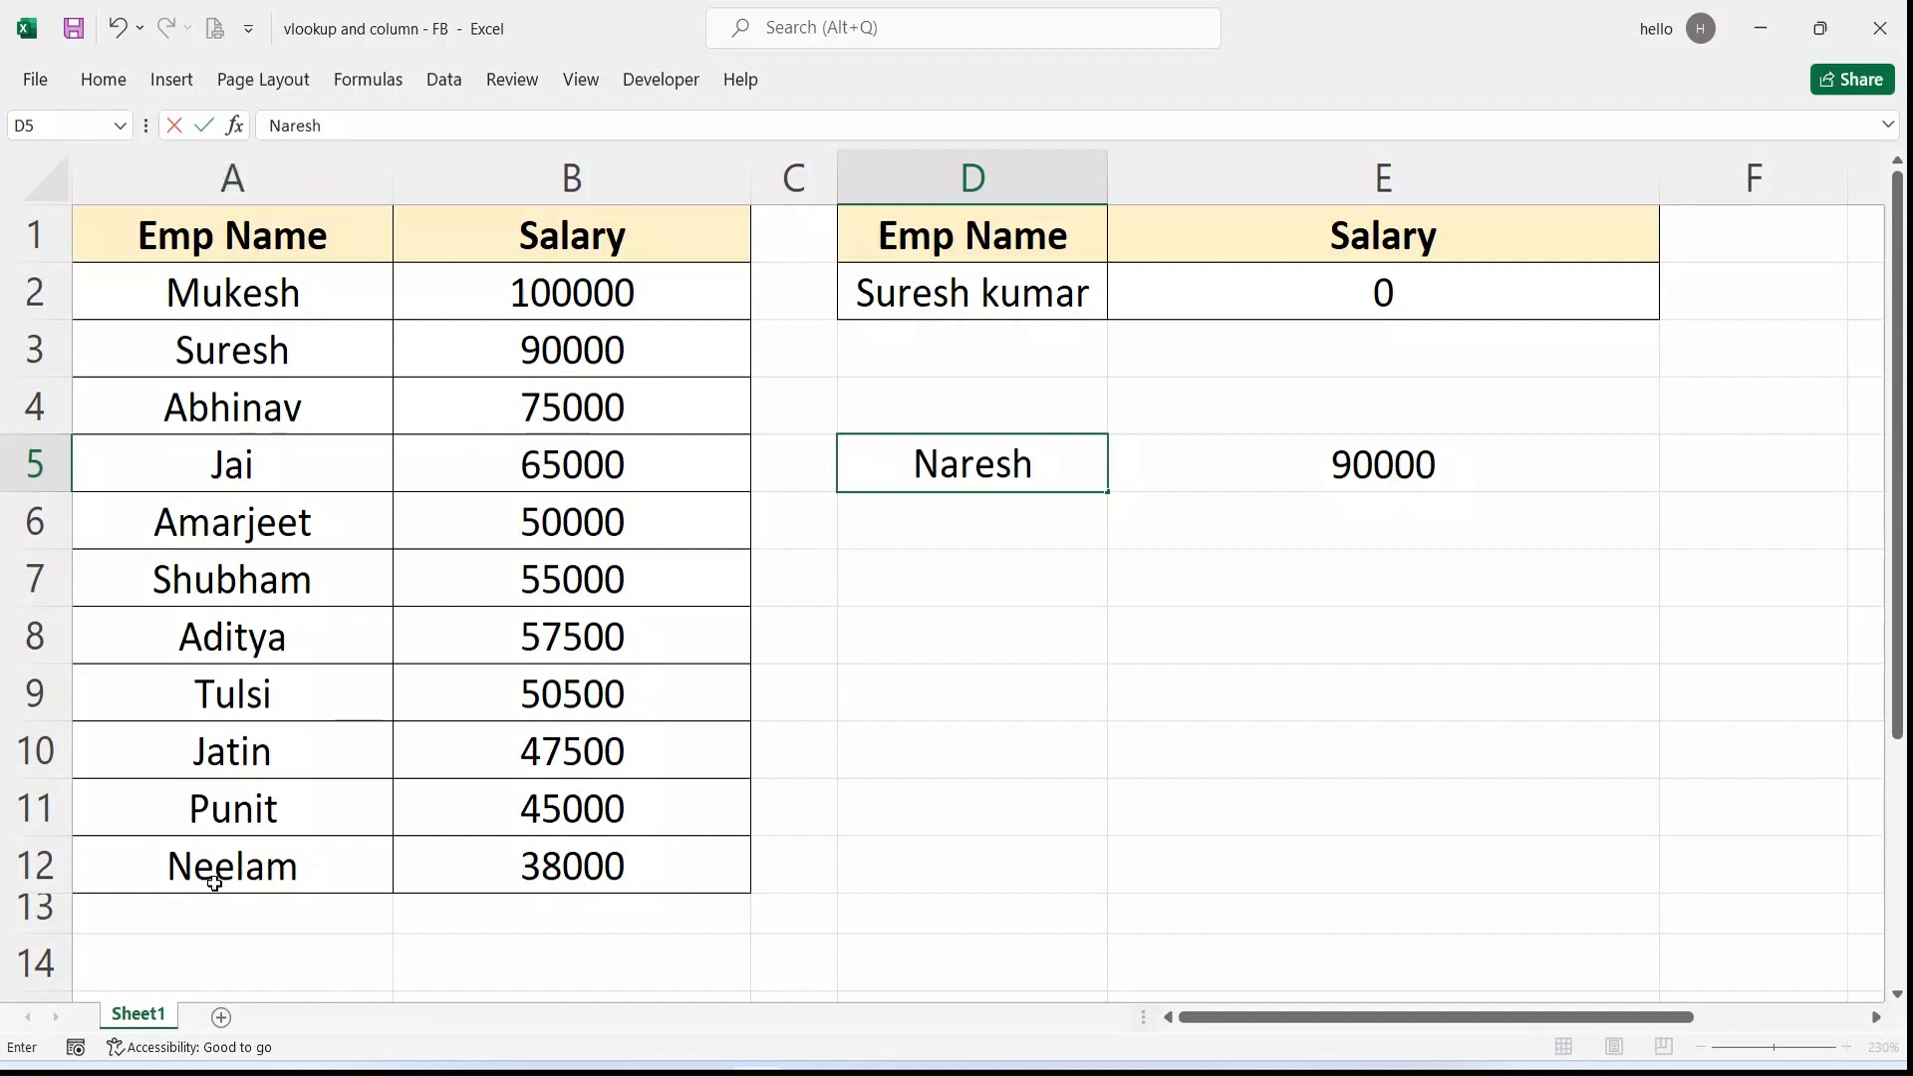
pyautogui.press('Return')
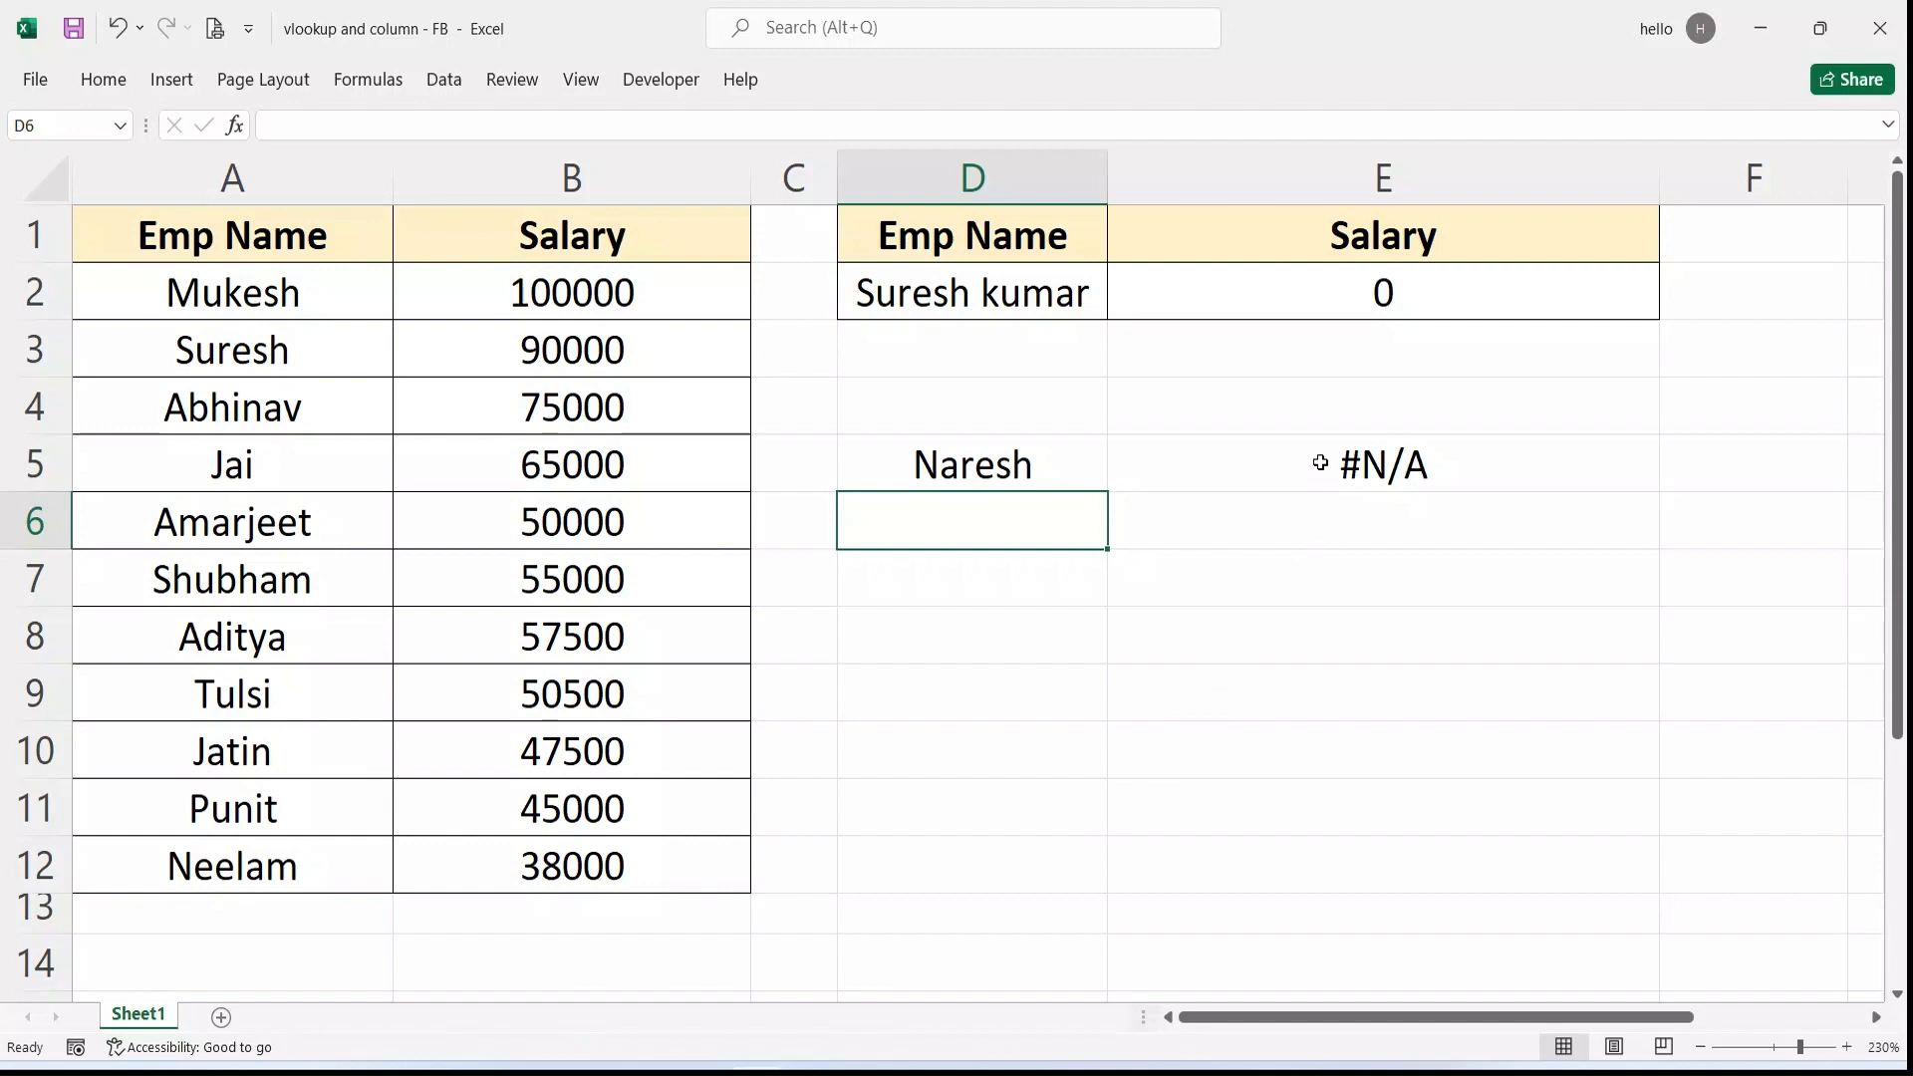
# Step: Wrap the lookup in E5 in IFERROR with 0 as fallback: =IFERROR(VLOOKUP(D5,A2:B12,2,0),0)
pyautogui.doubleClick(1320, 462)
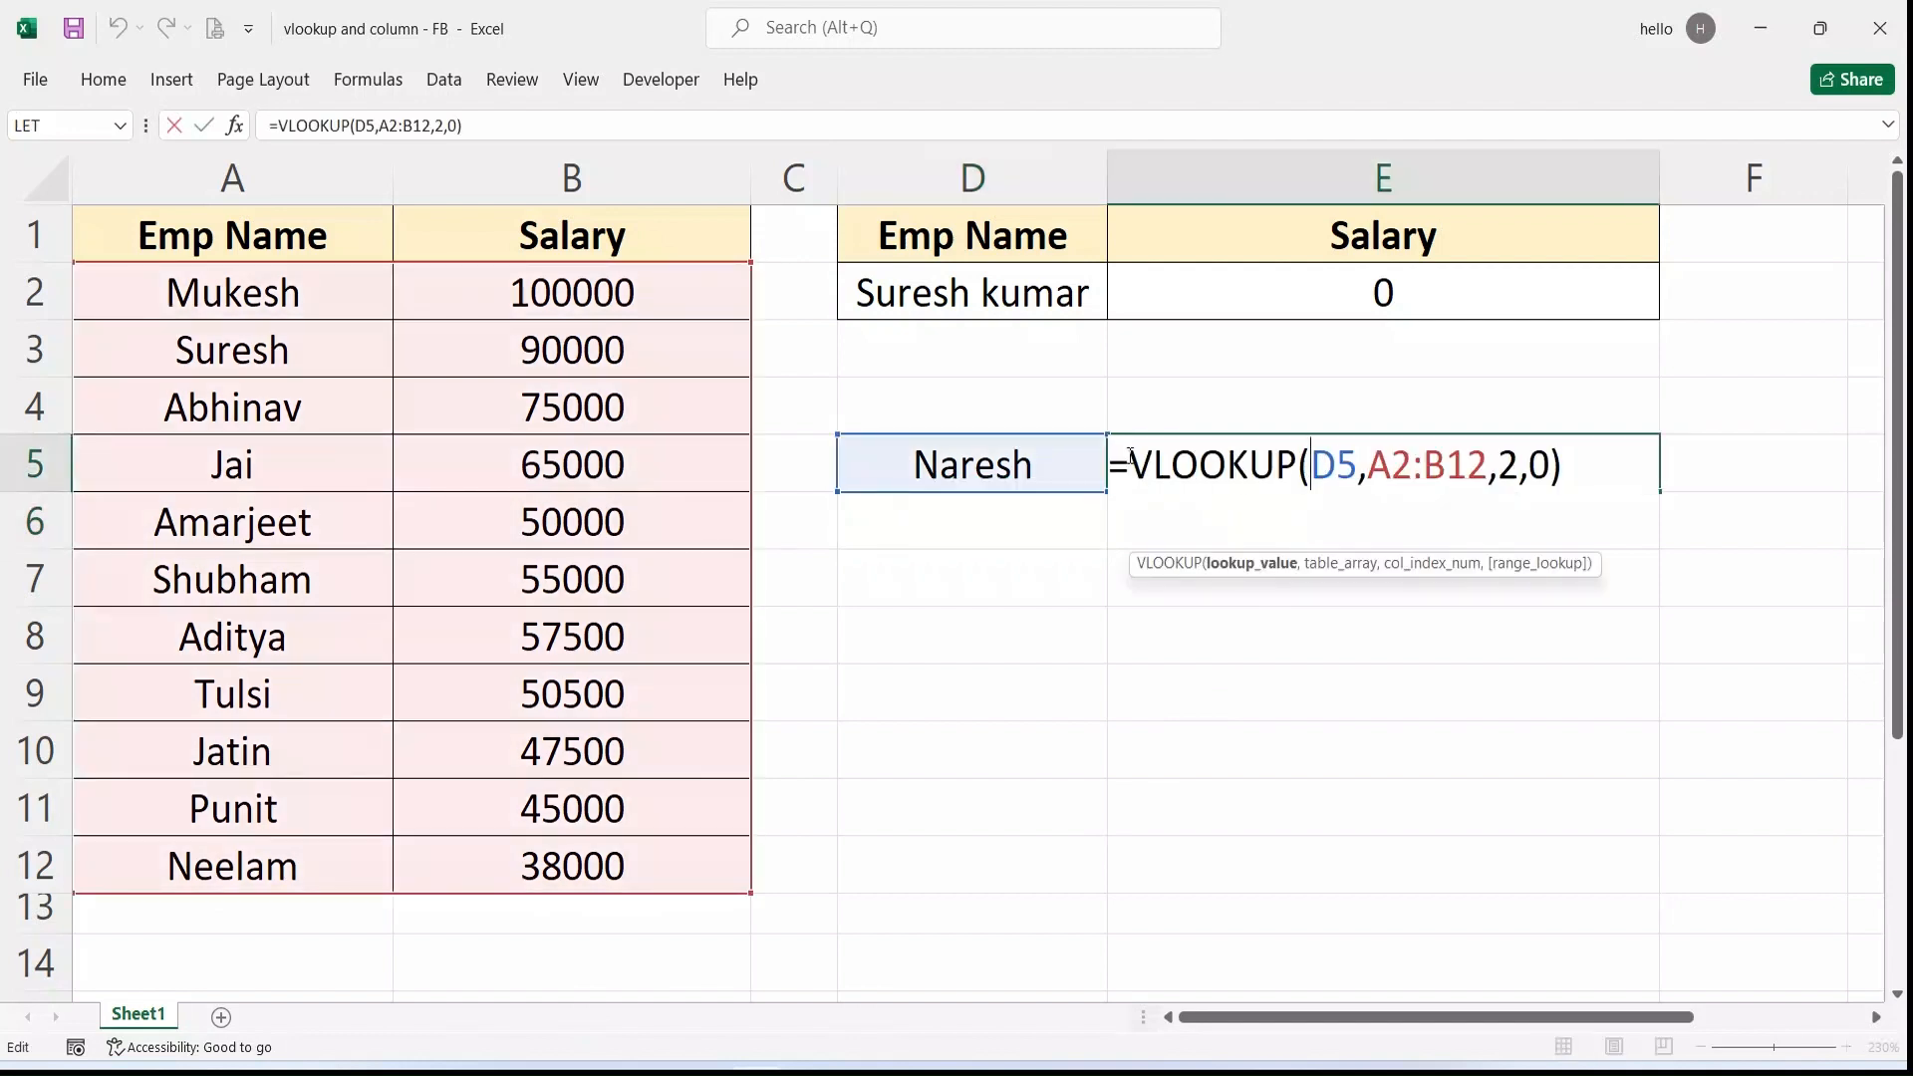
pyautogui.click(1130, 460)
pyautogui.write('ifer')
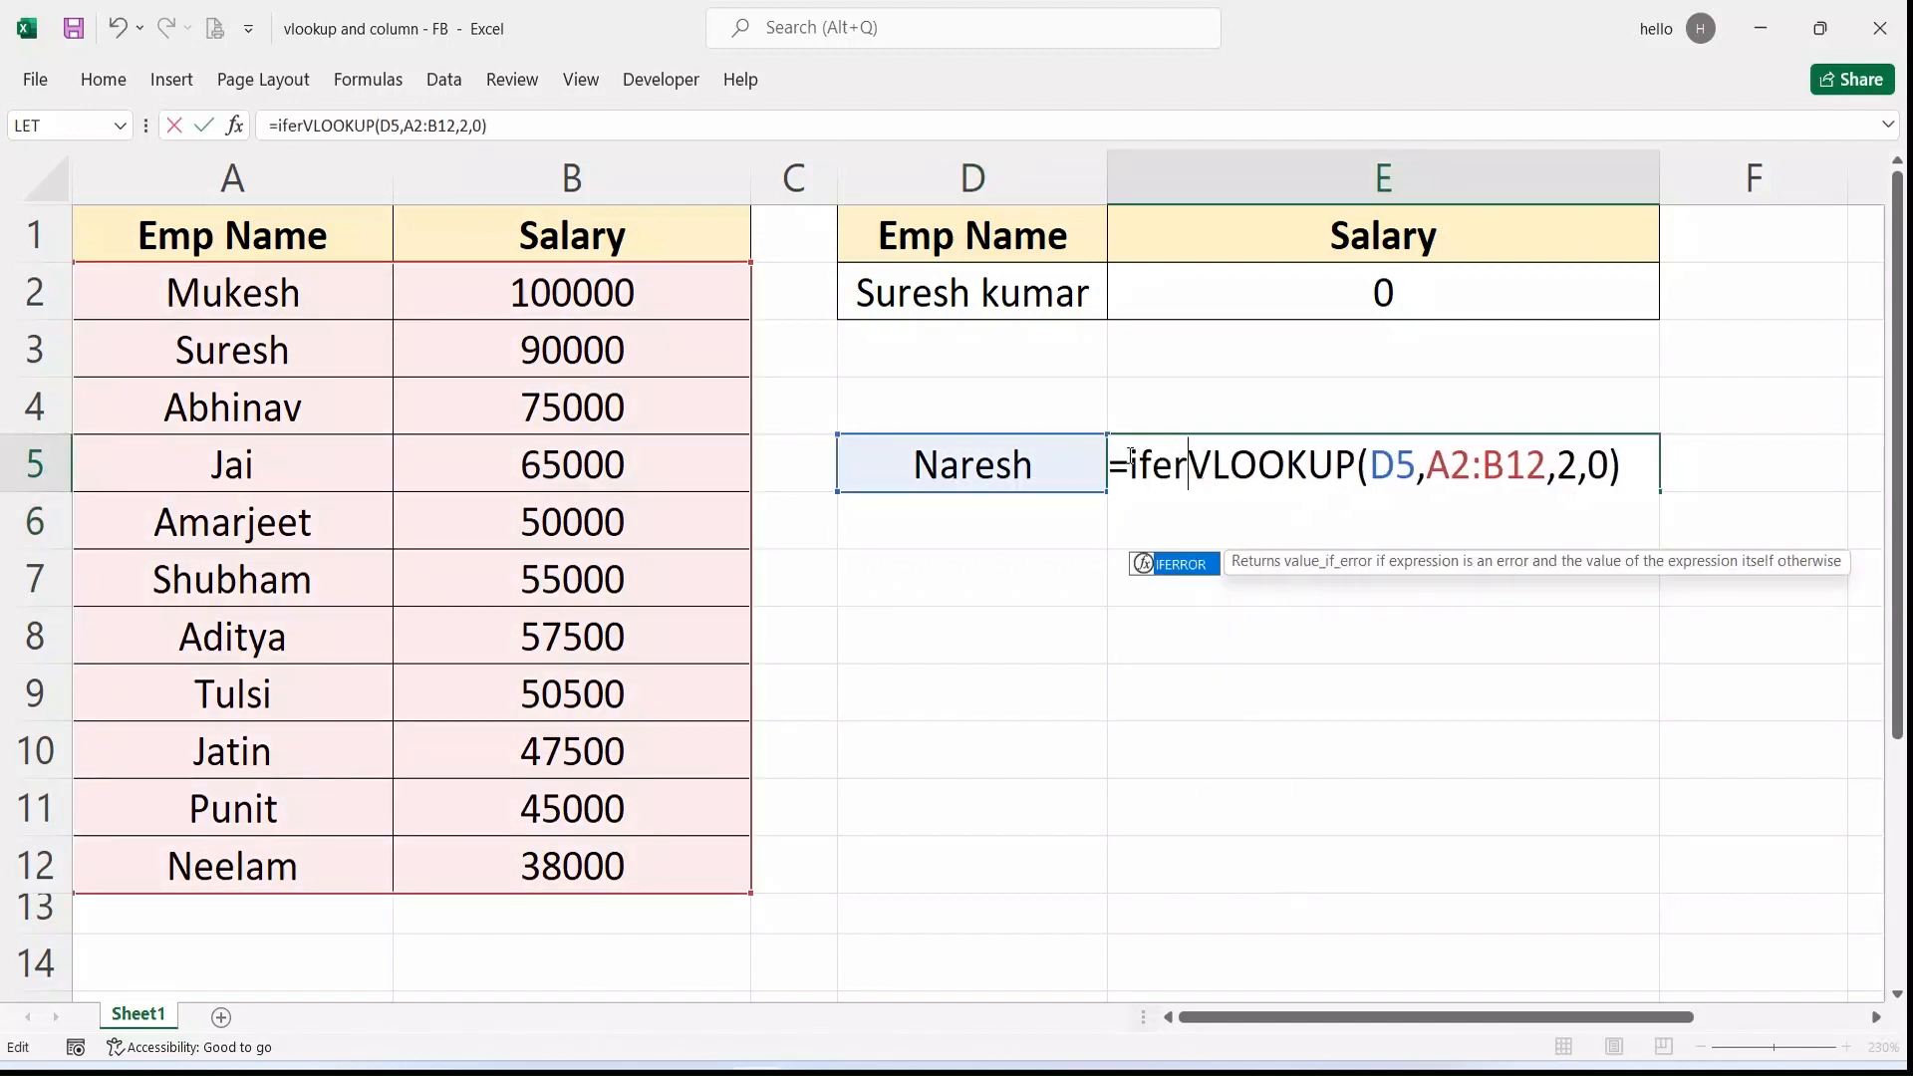
pyautogui.write('ror')
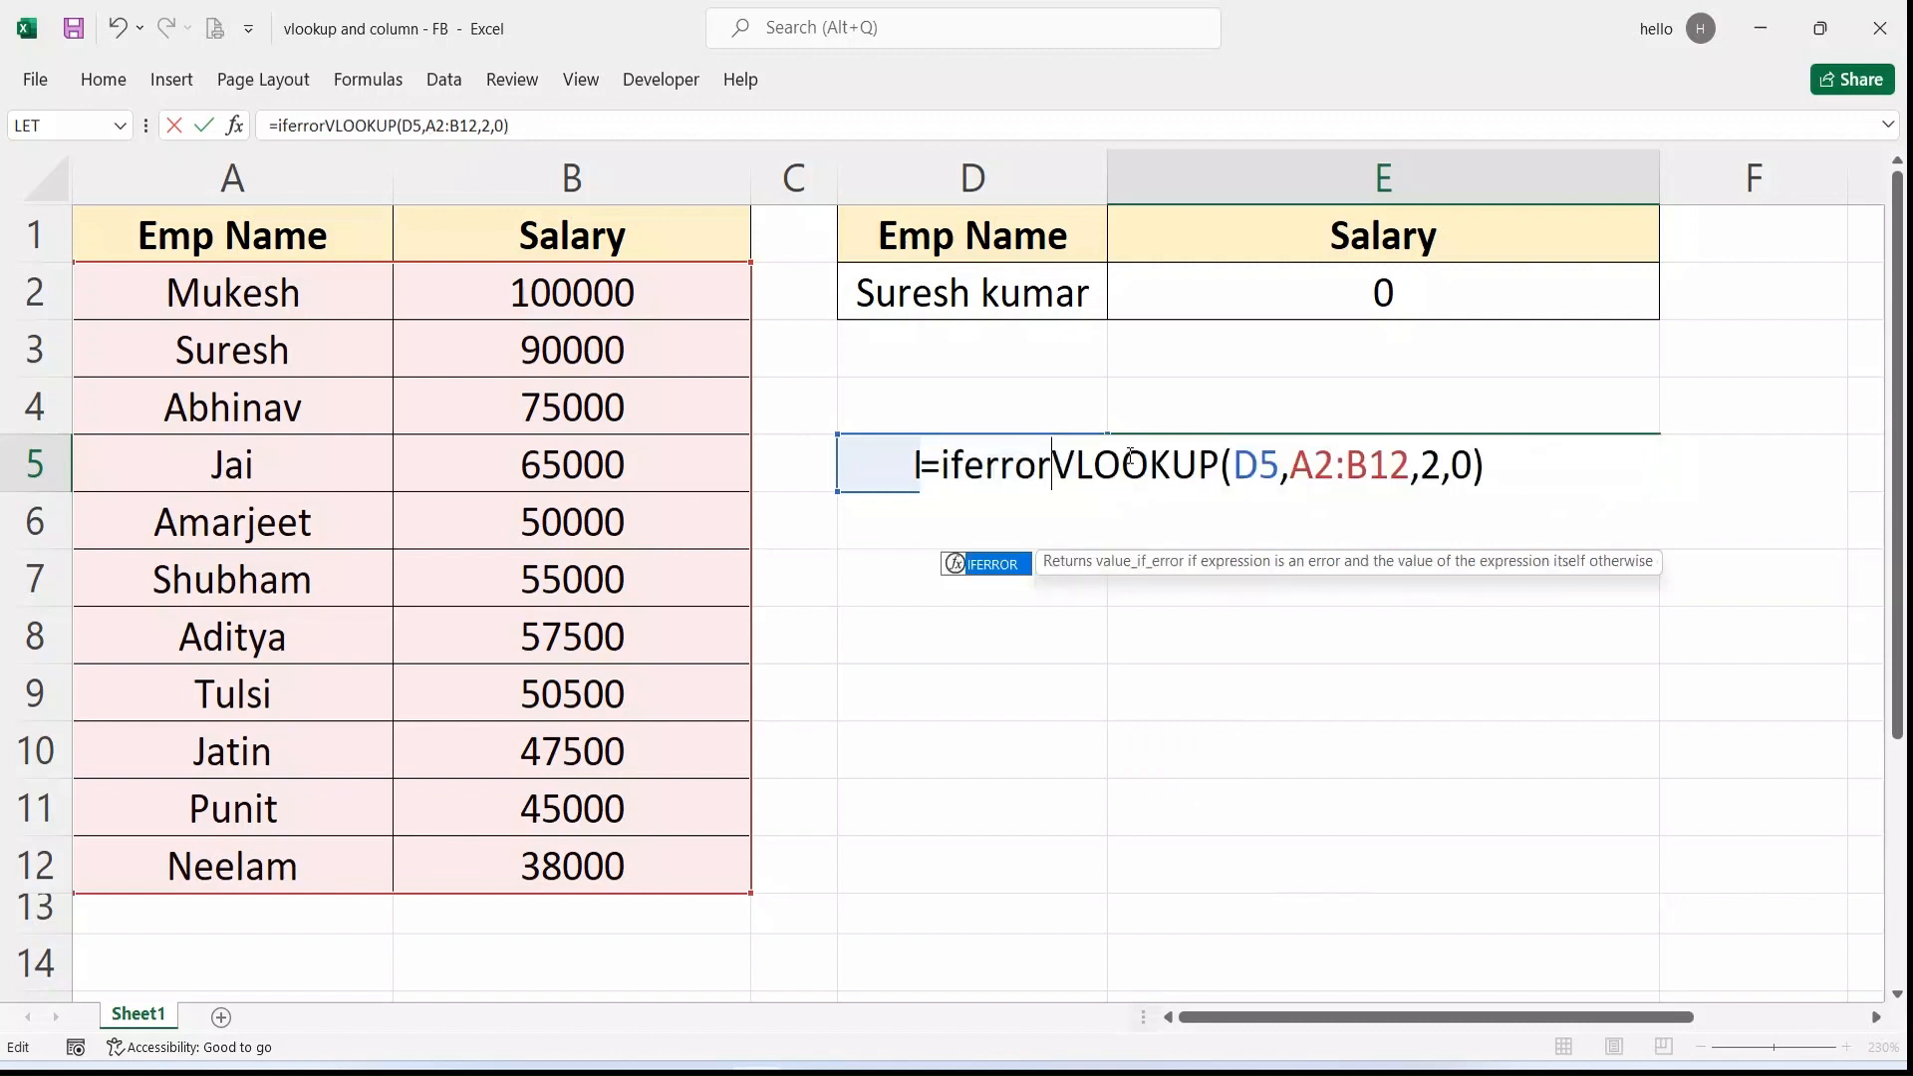
pyautogui.press('Tab')
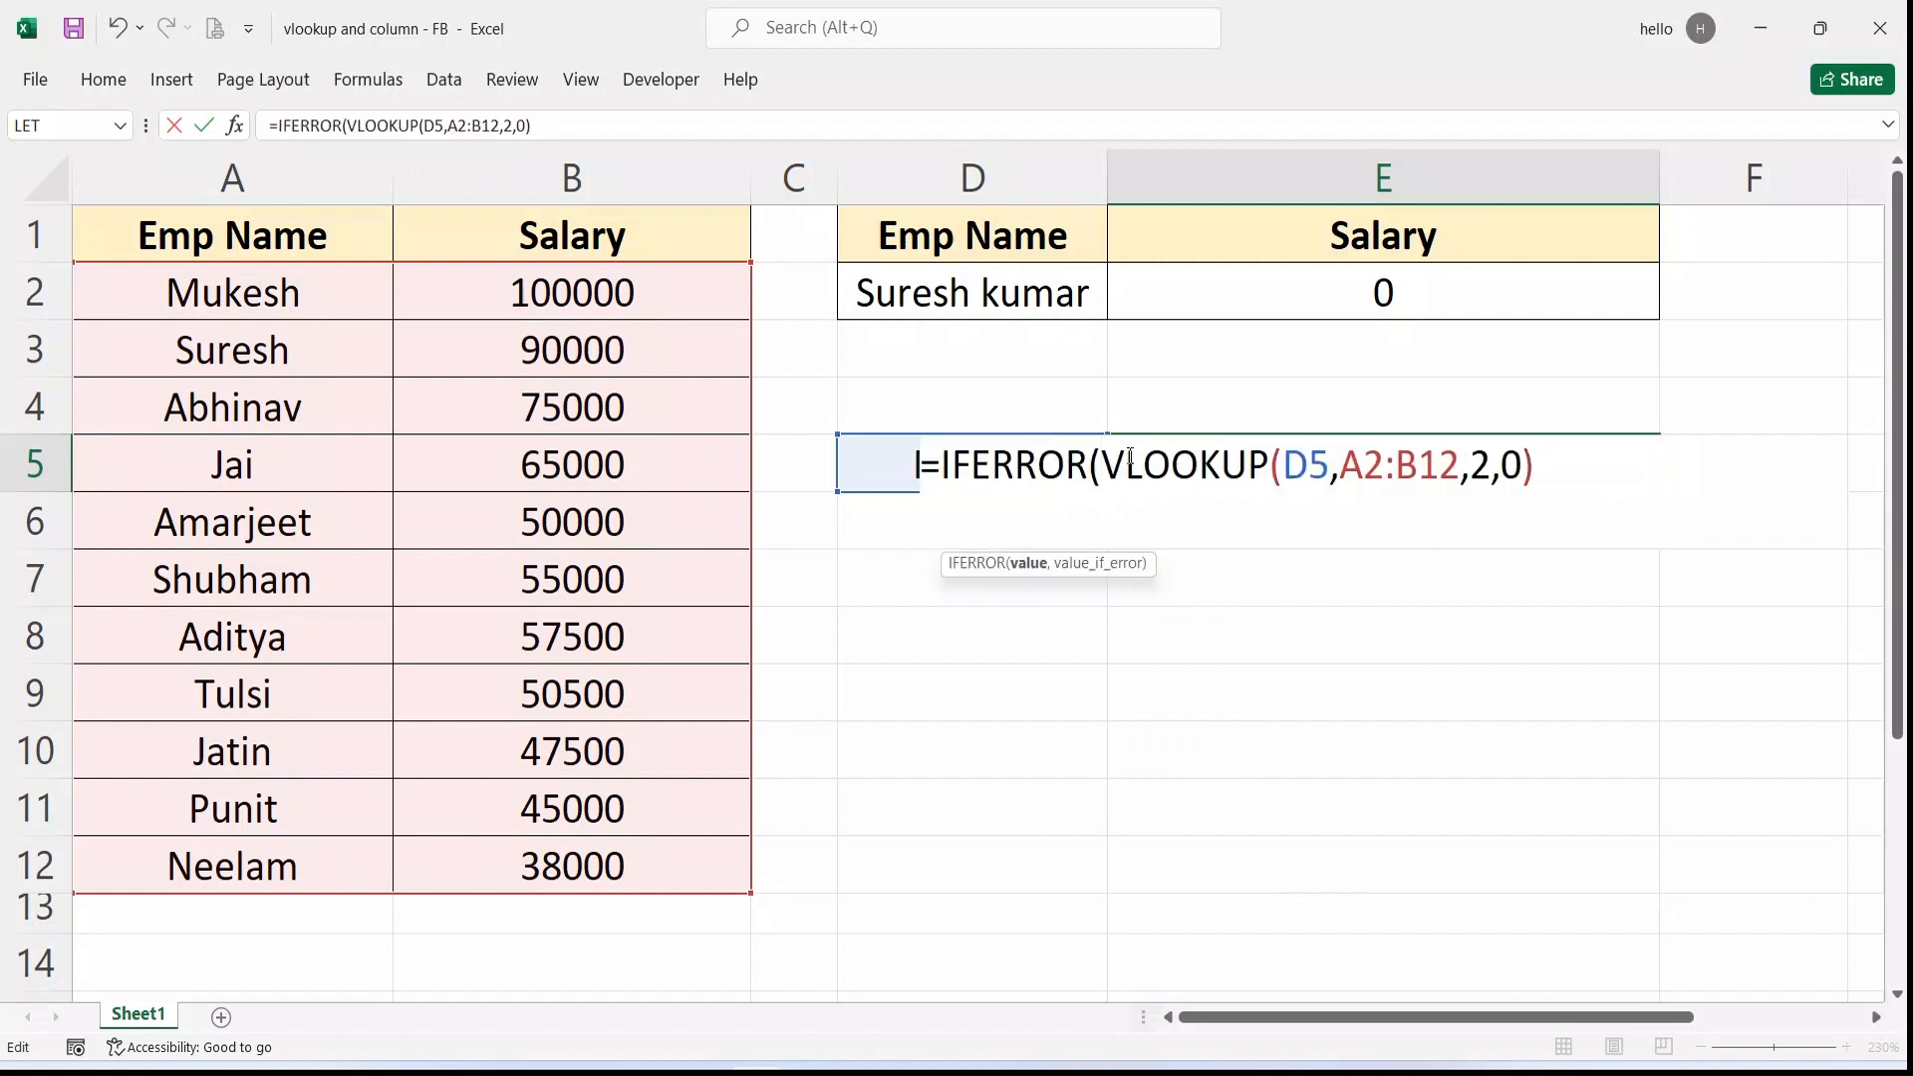
pyautogui.click(1572, 460)
pyautogui.write(',0)')
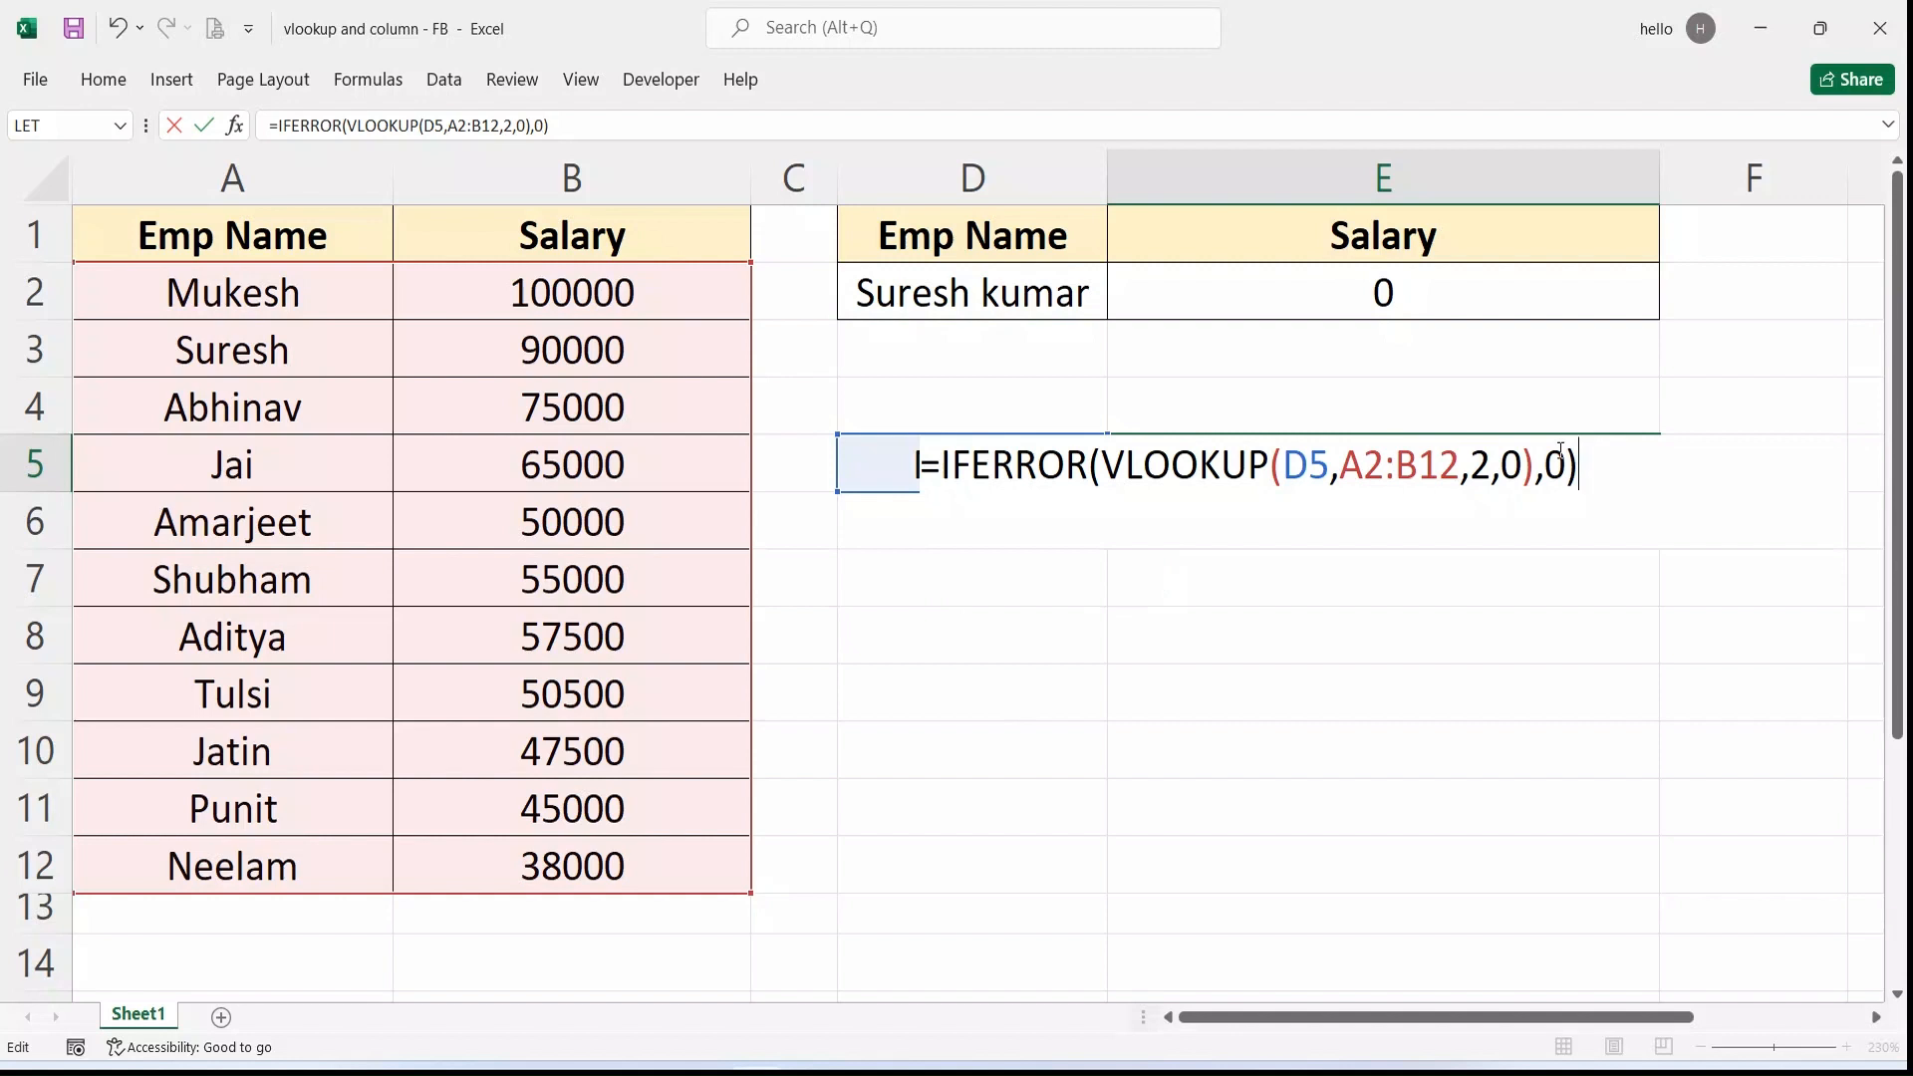
pyautogui.press('Return')
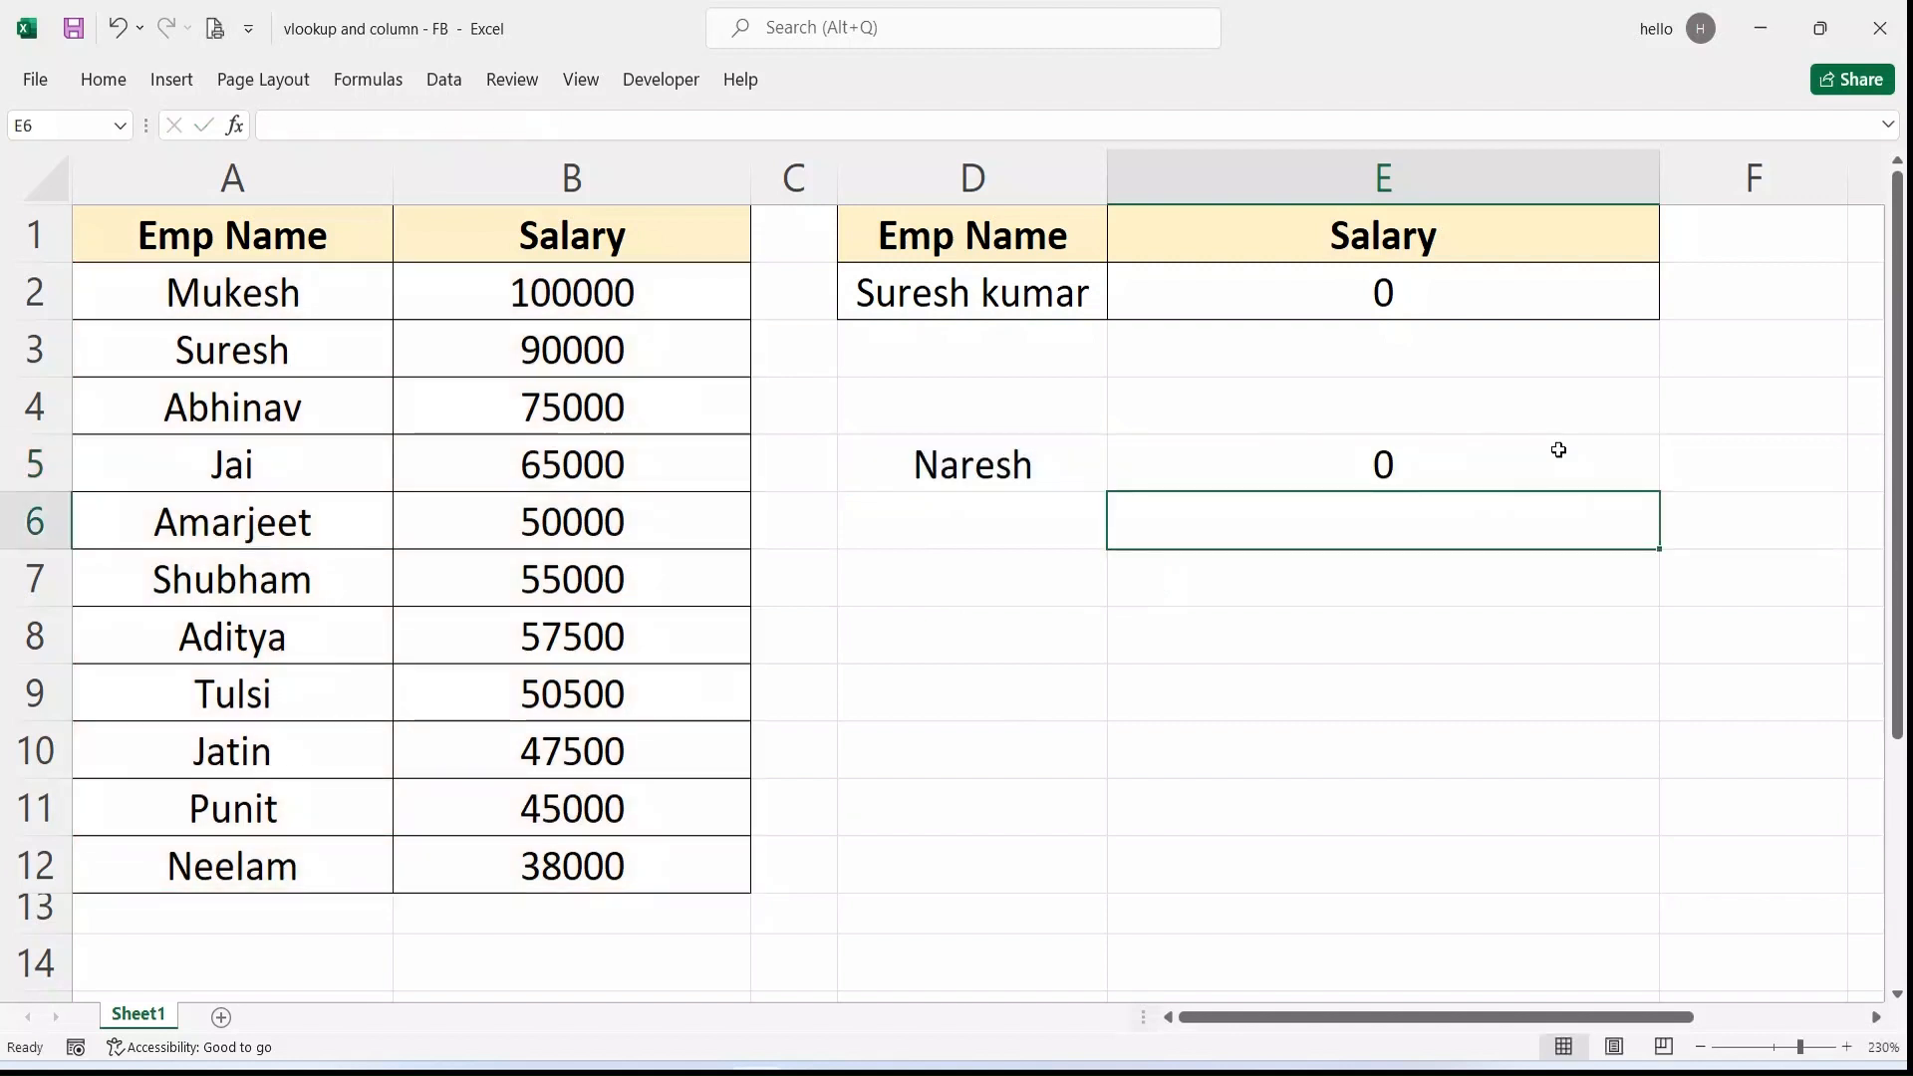
# Step: Change the IFERROR fallback value in E5 to an empty string ("")
pyautogui.doubleClick(1560, 449)
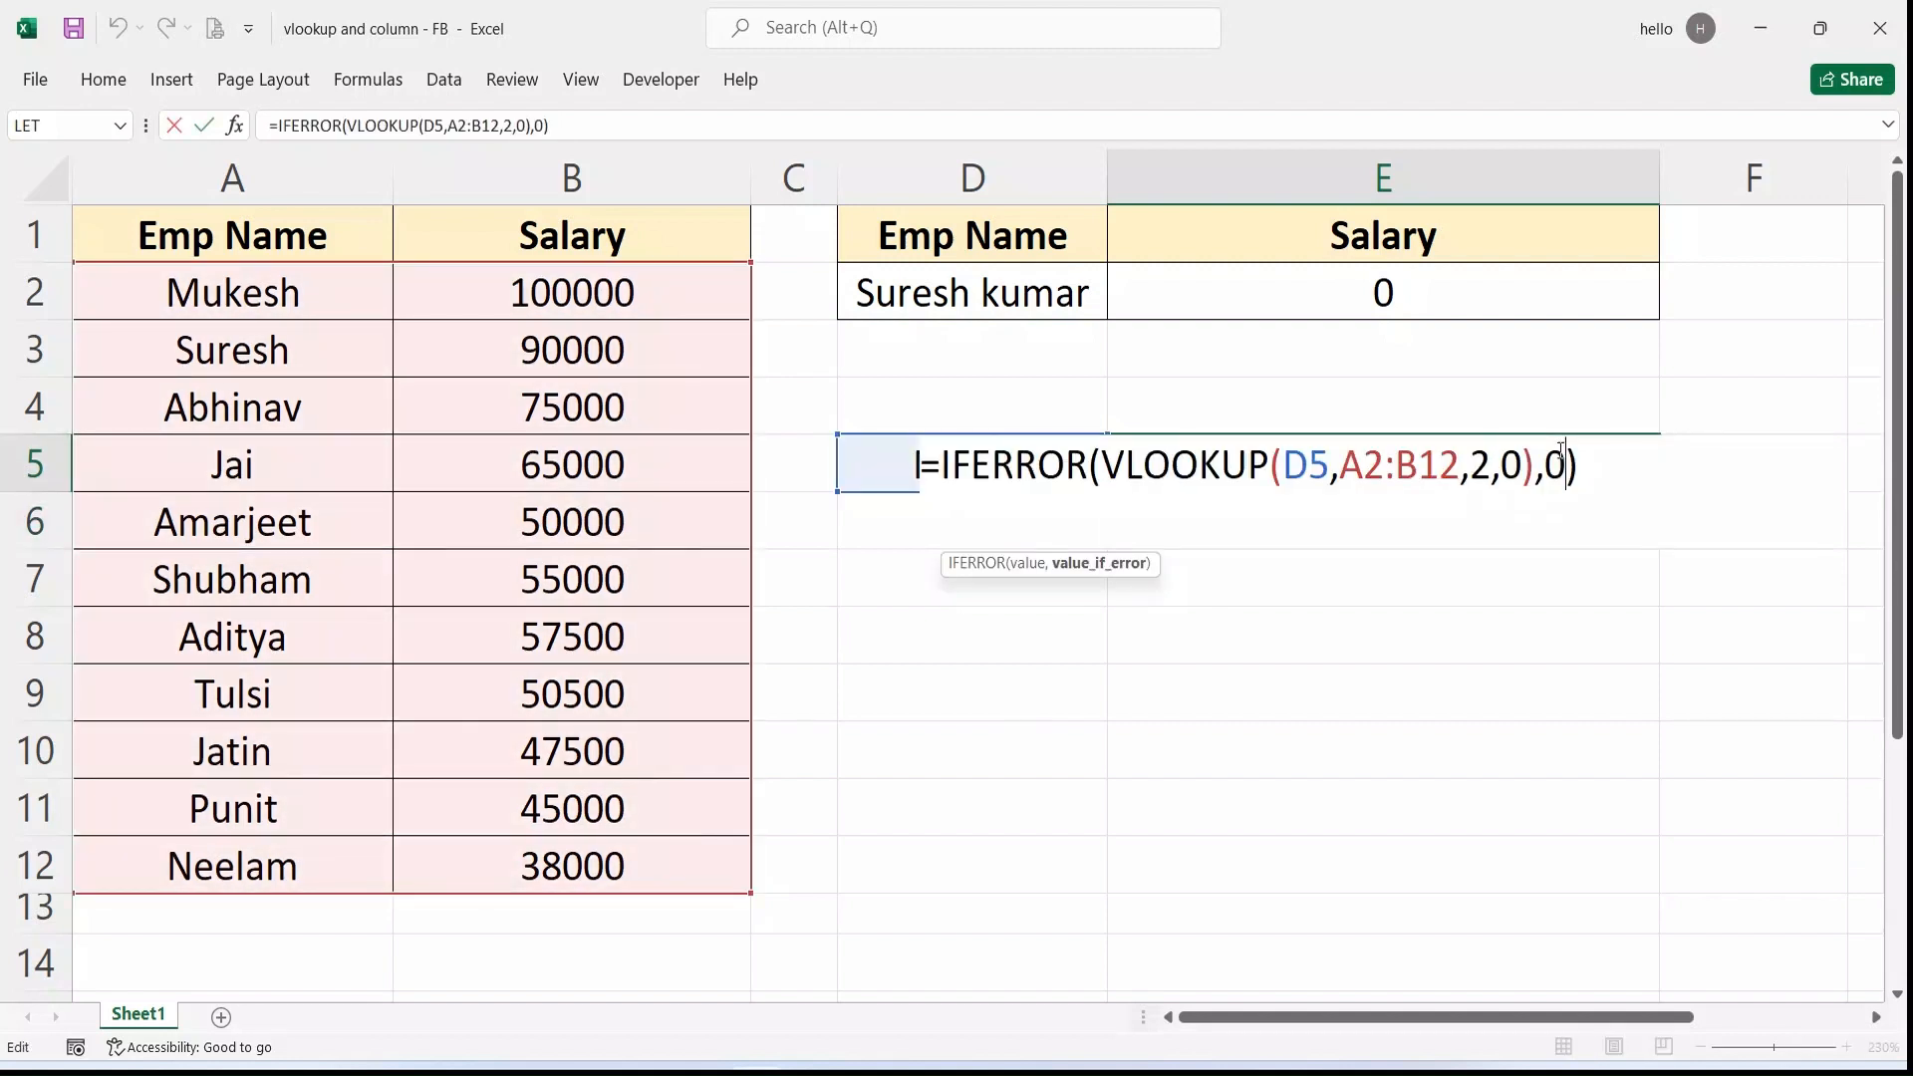
pyautogui.press('BackSpace')
pyautogui.write('""')
pyautogui.press('Return')
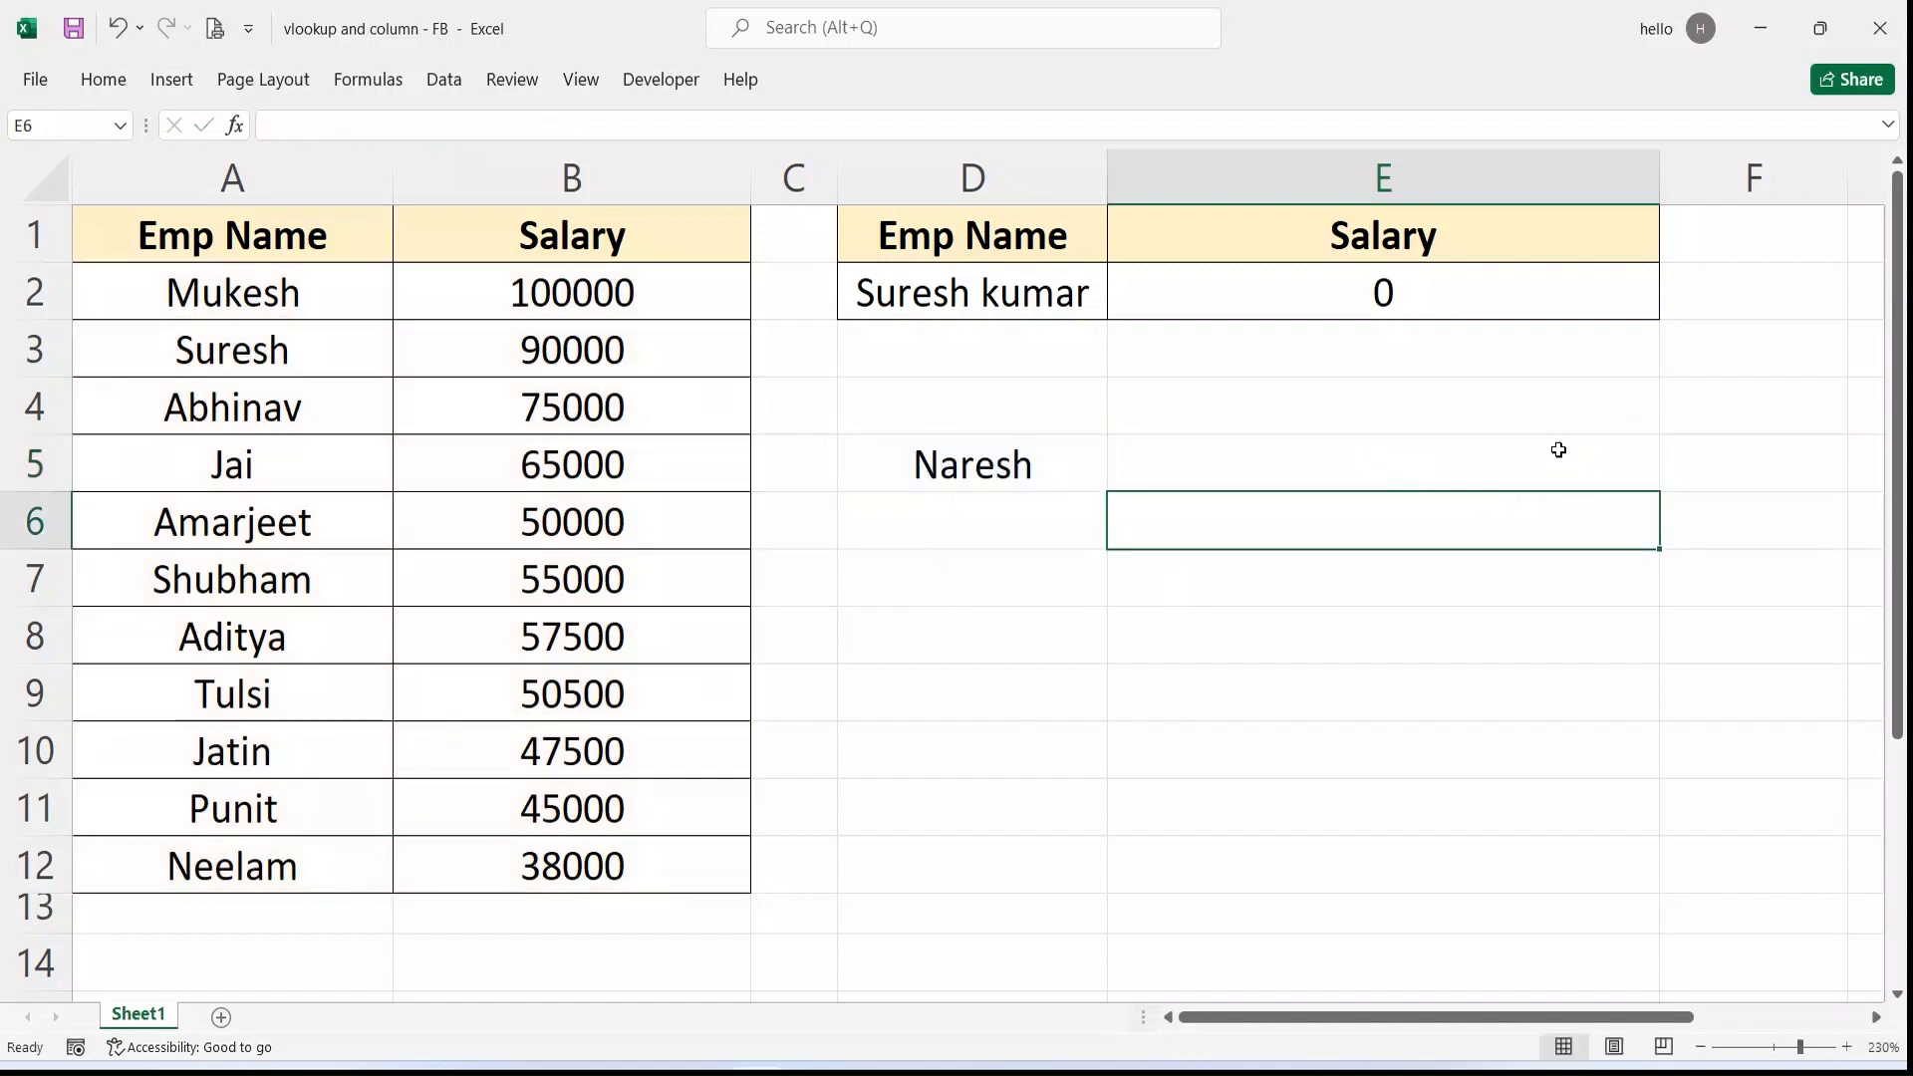
# Step: Change the IFERROR fallback text in E5 to "No Data found"
pyautogui.doubleClick(1559, 451)
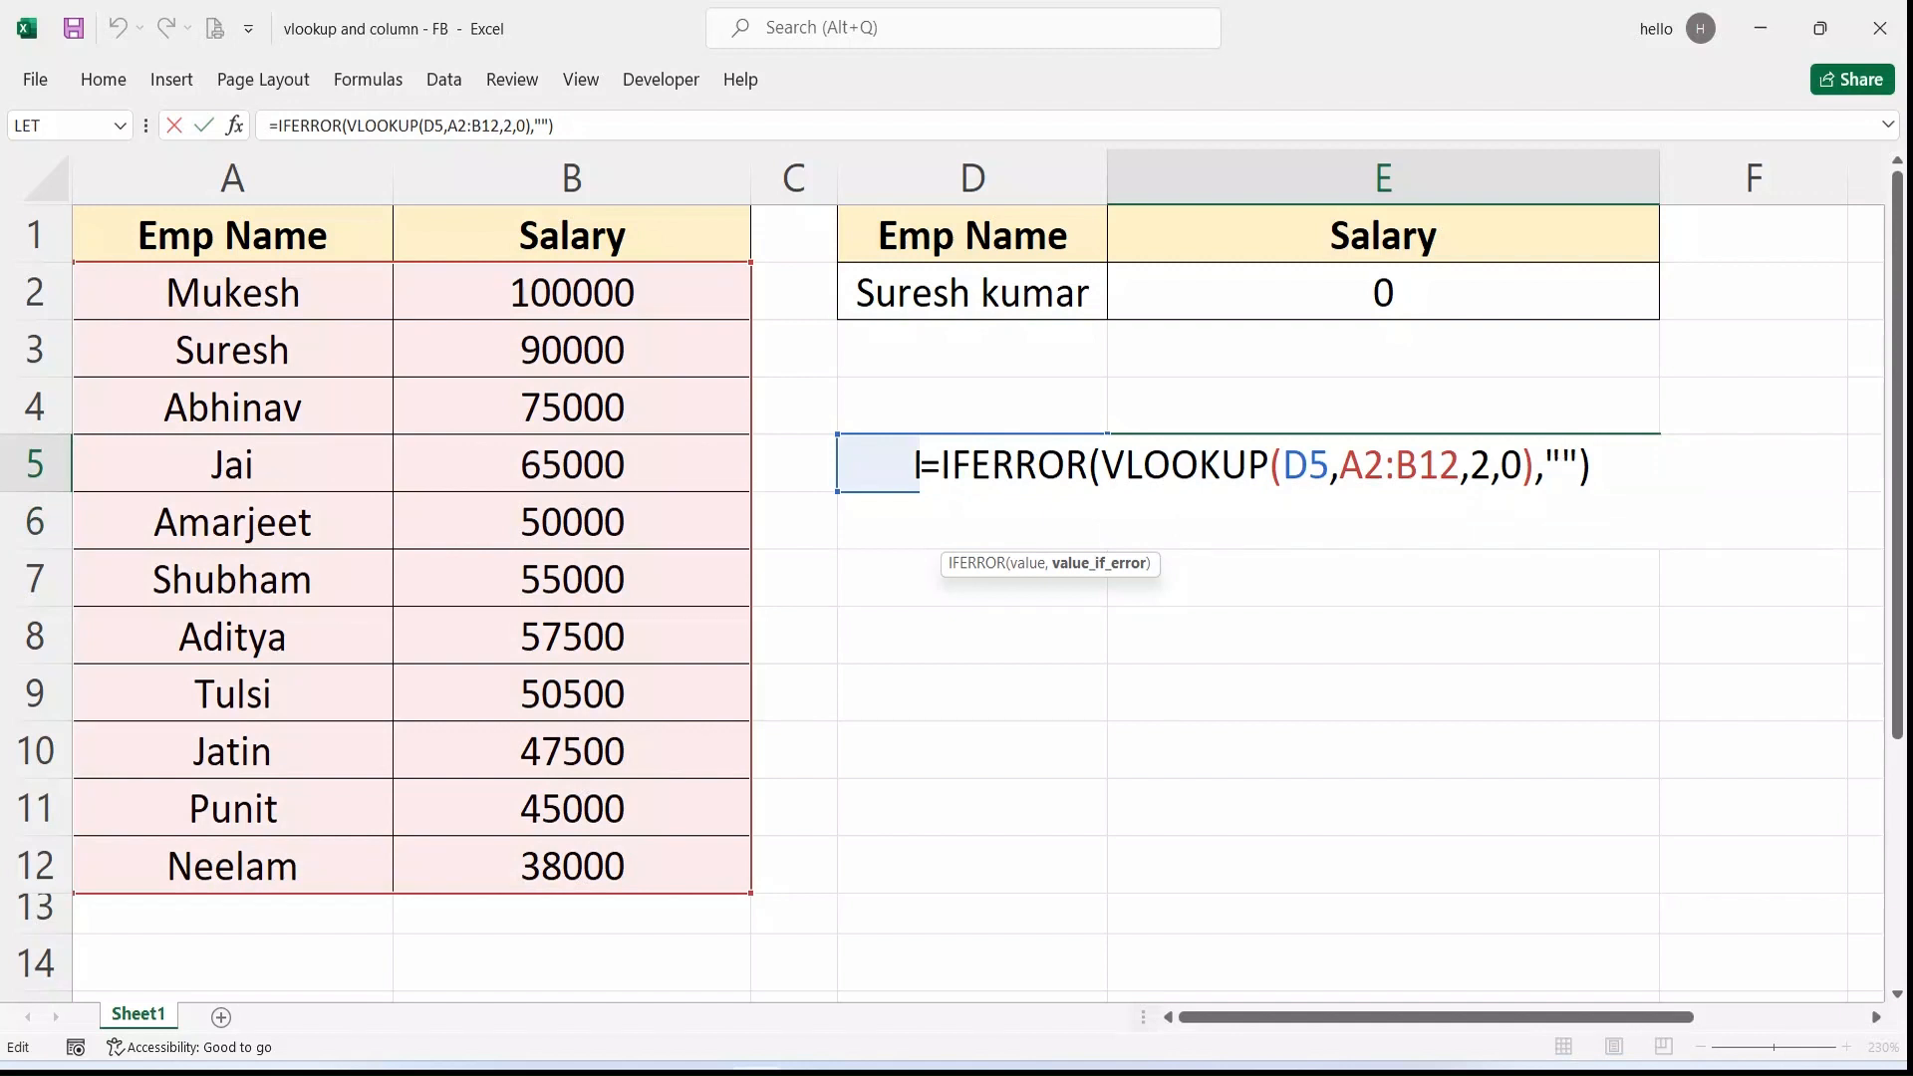
pyautogui.write('No Da')
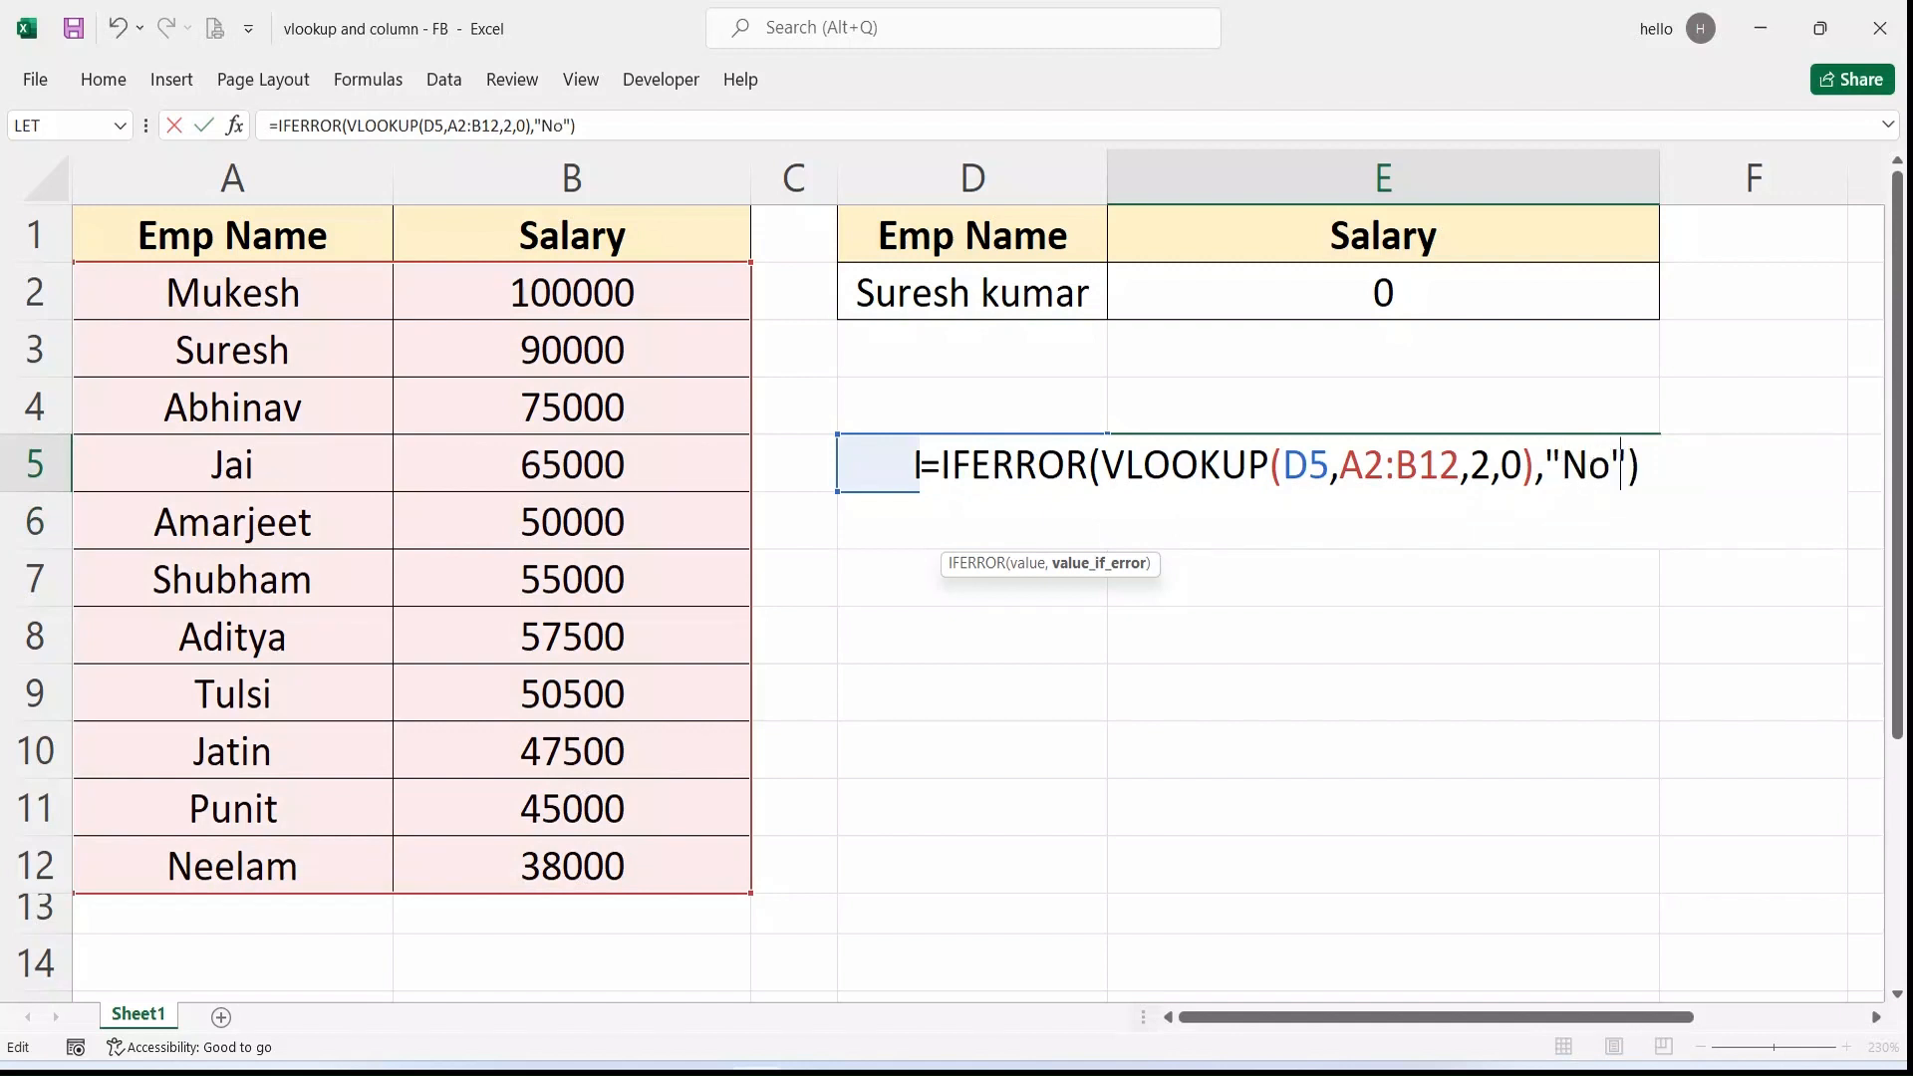
pyautogui.write('ta foun')
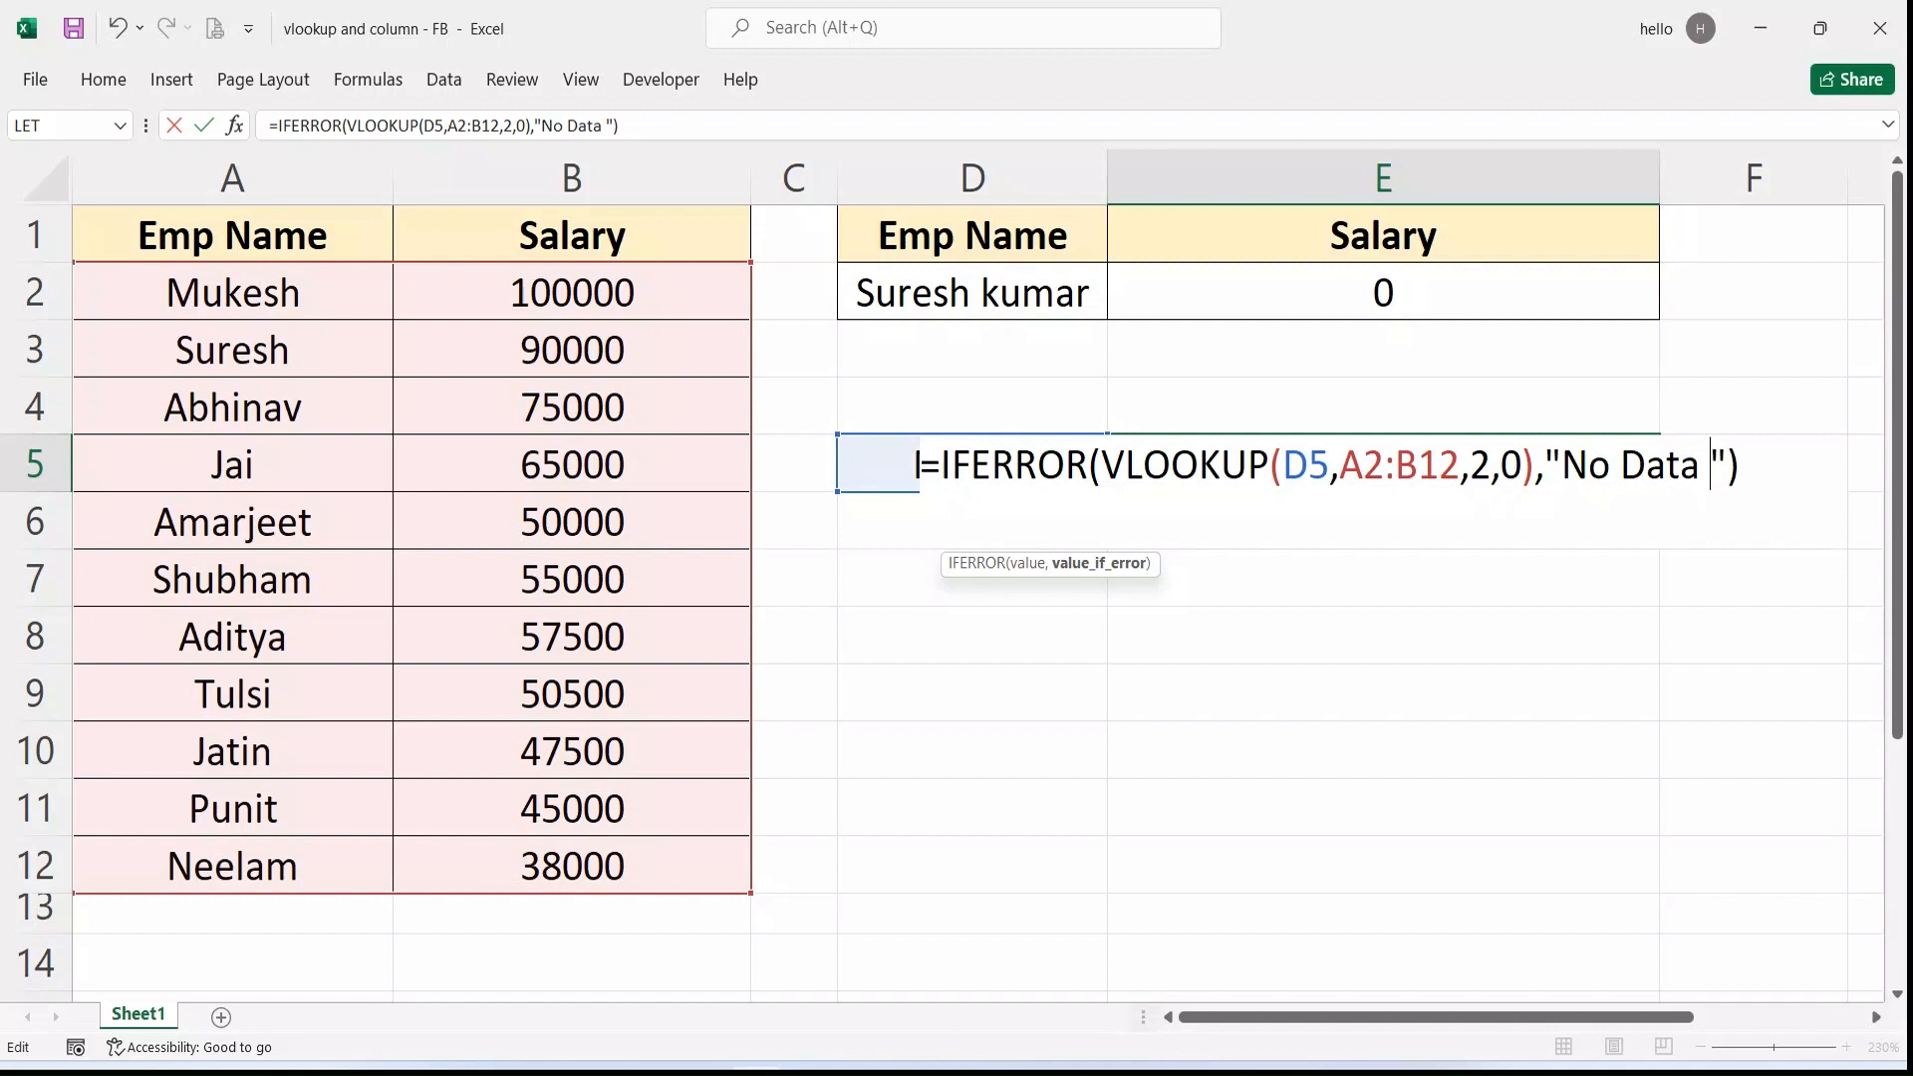
pyautogui.write('d')
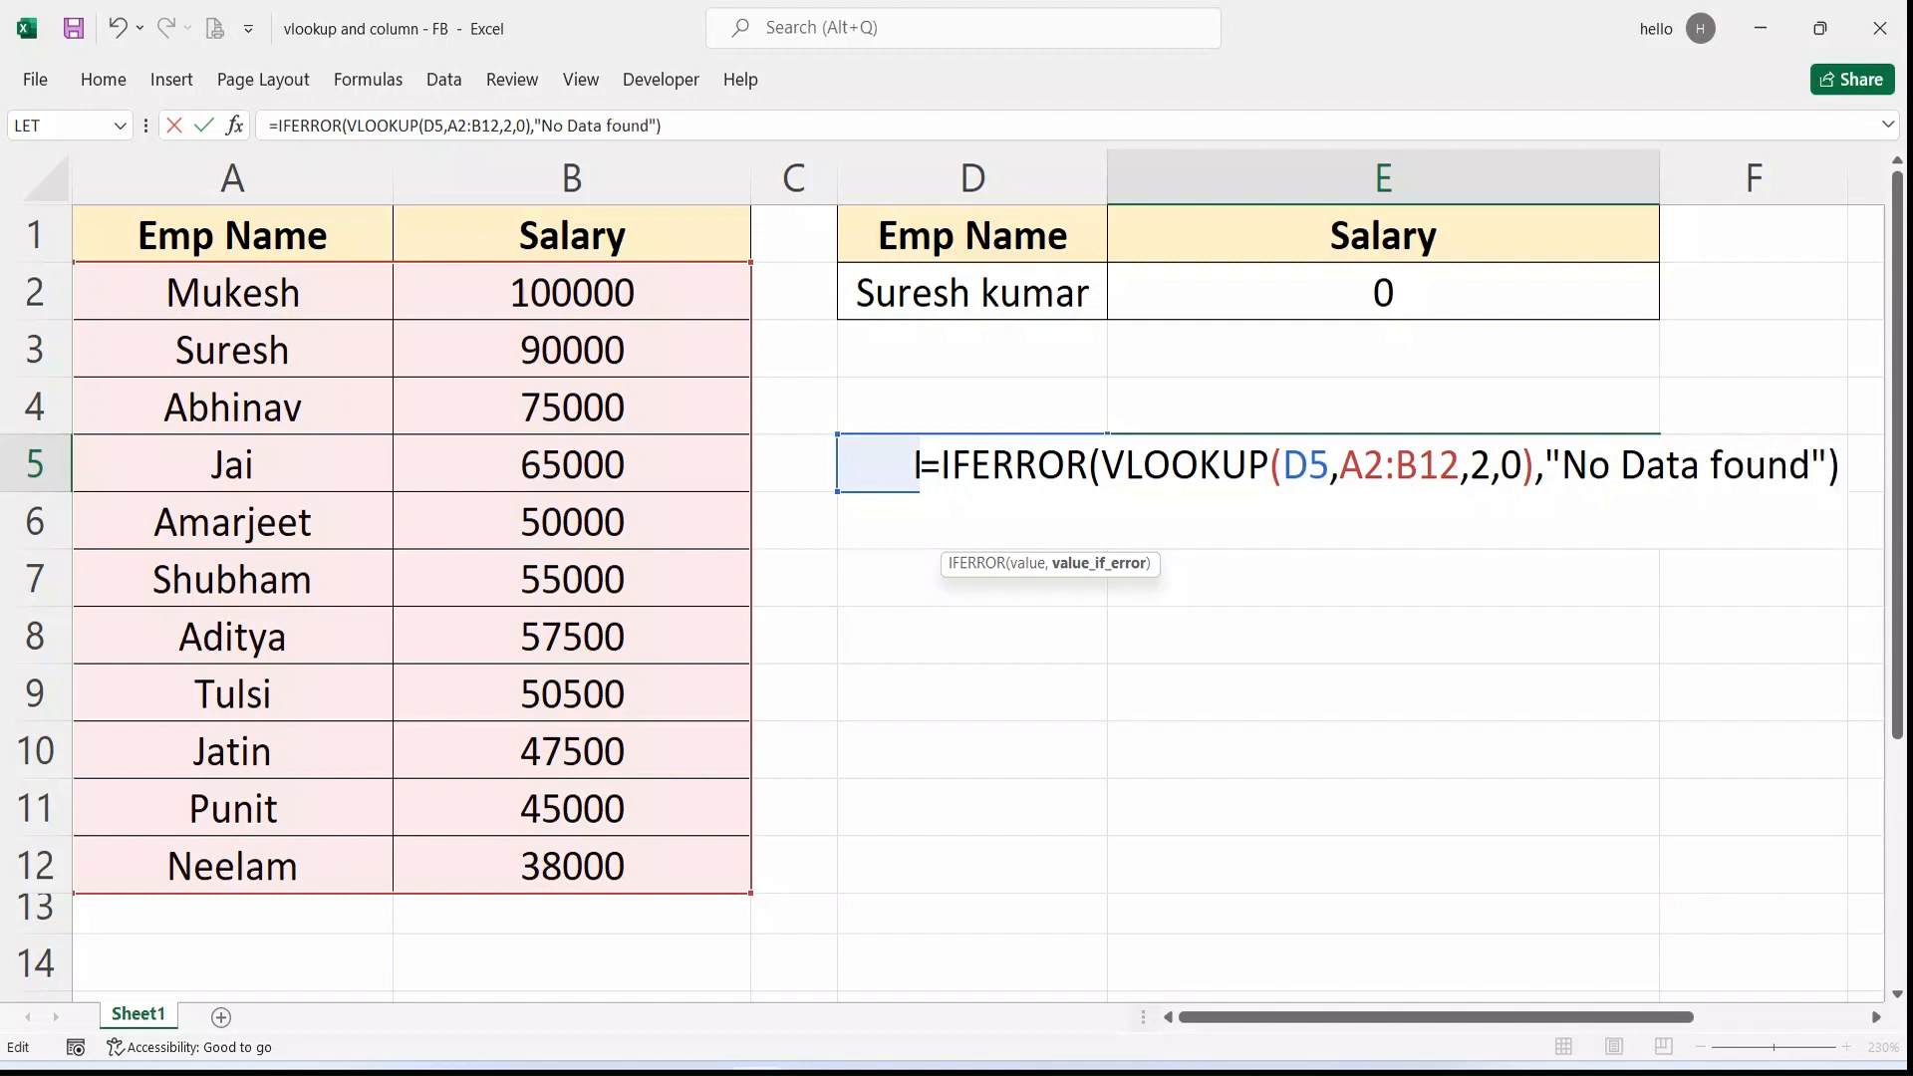
pyautogui.press('Return')
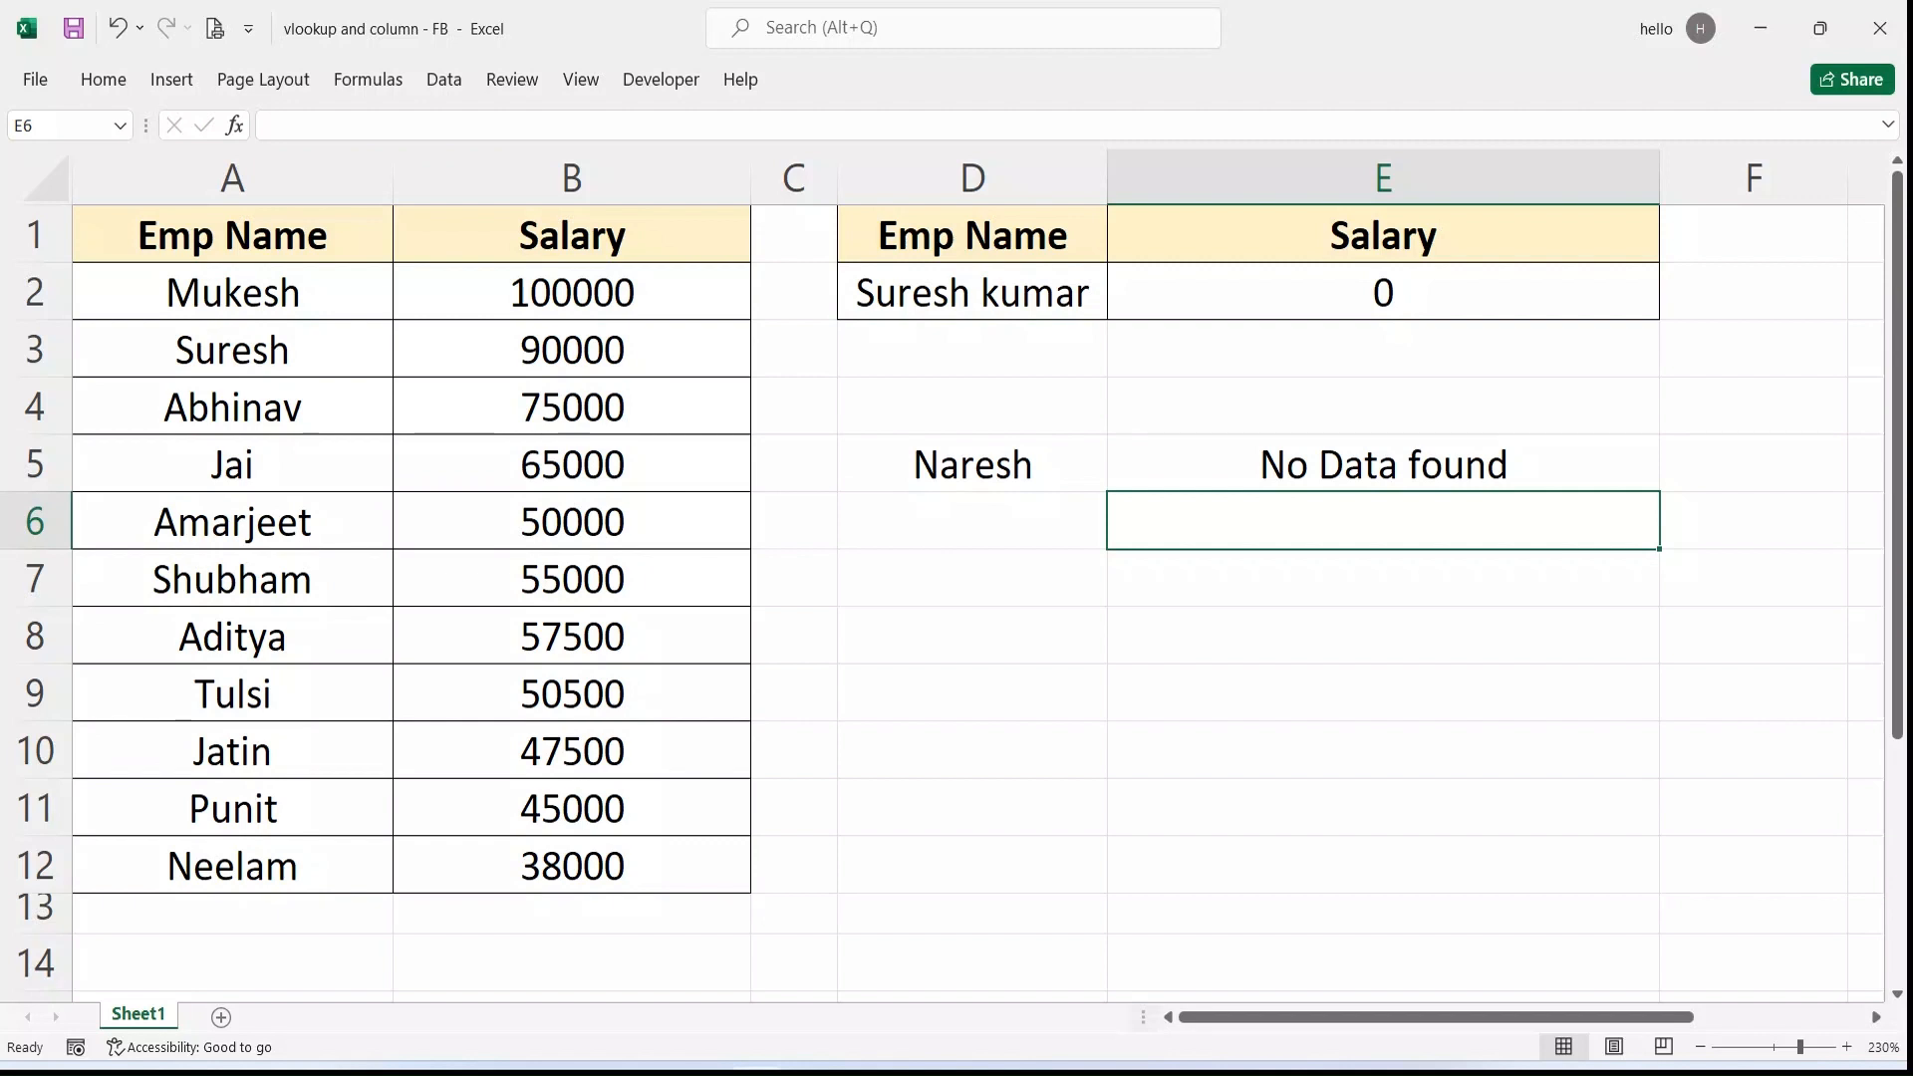
pyautogui.click(1389, 468)
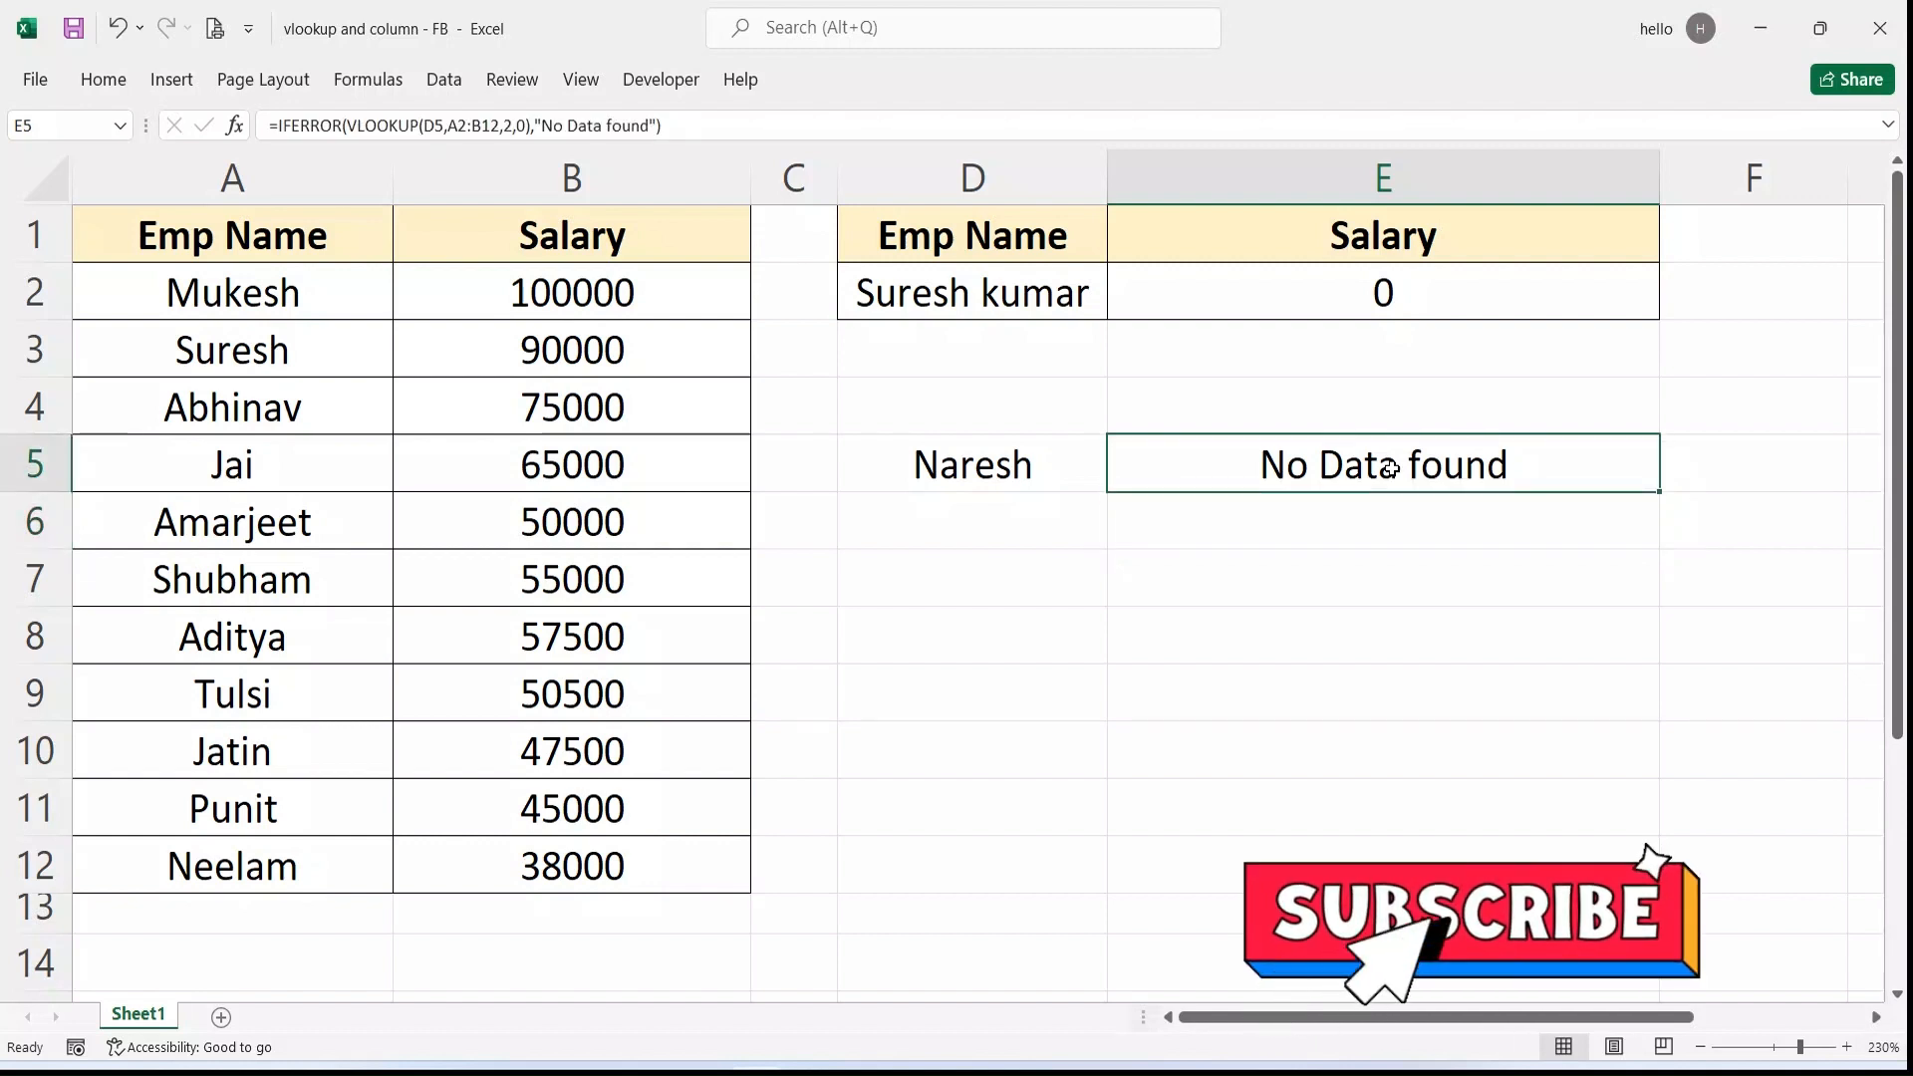
# Step: Re-enter the unchanged lookup name in D2 to test the incorrect-name message, and dismiss the message box
pyautogui.doubleClick(1088, 299)
pyautogui.press('Return')
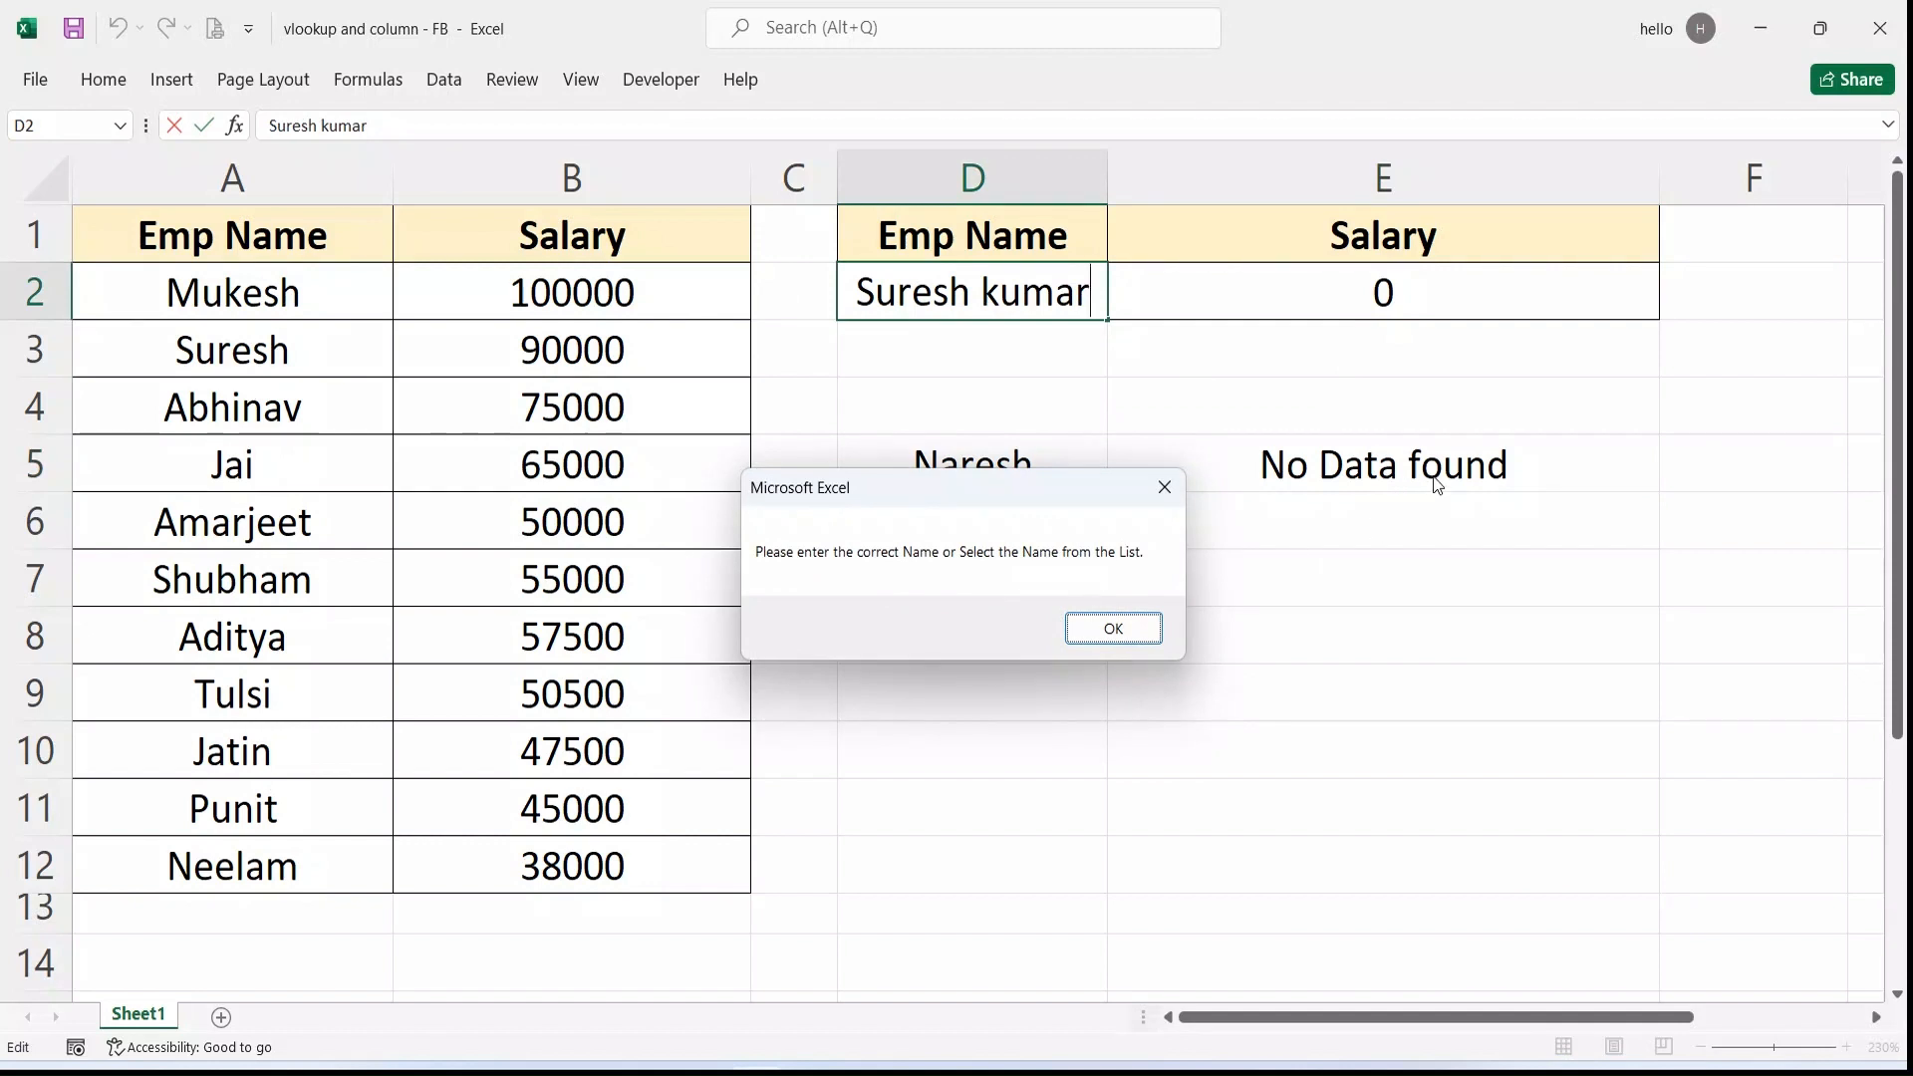
pyautogui.click(1137, 626)
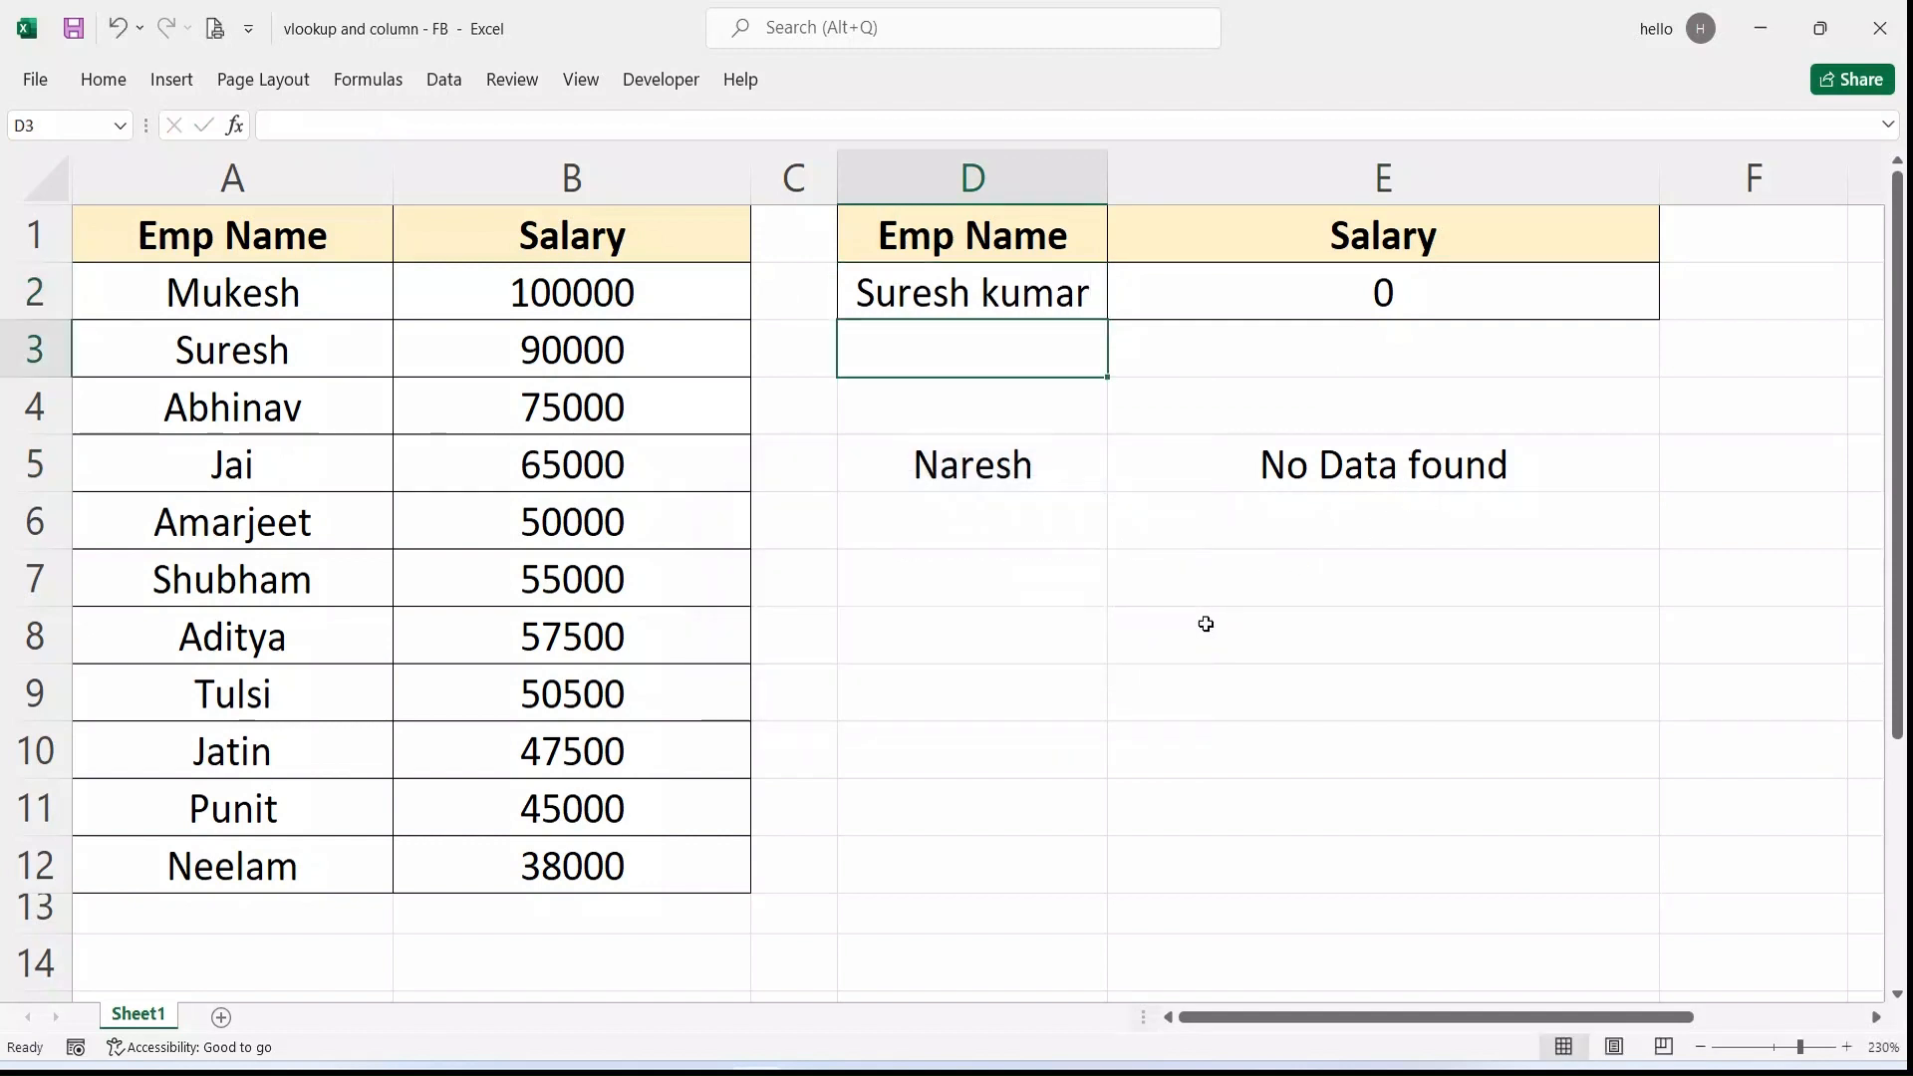
pyautogui.click(1214, 623)
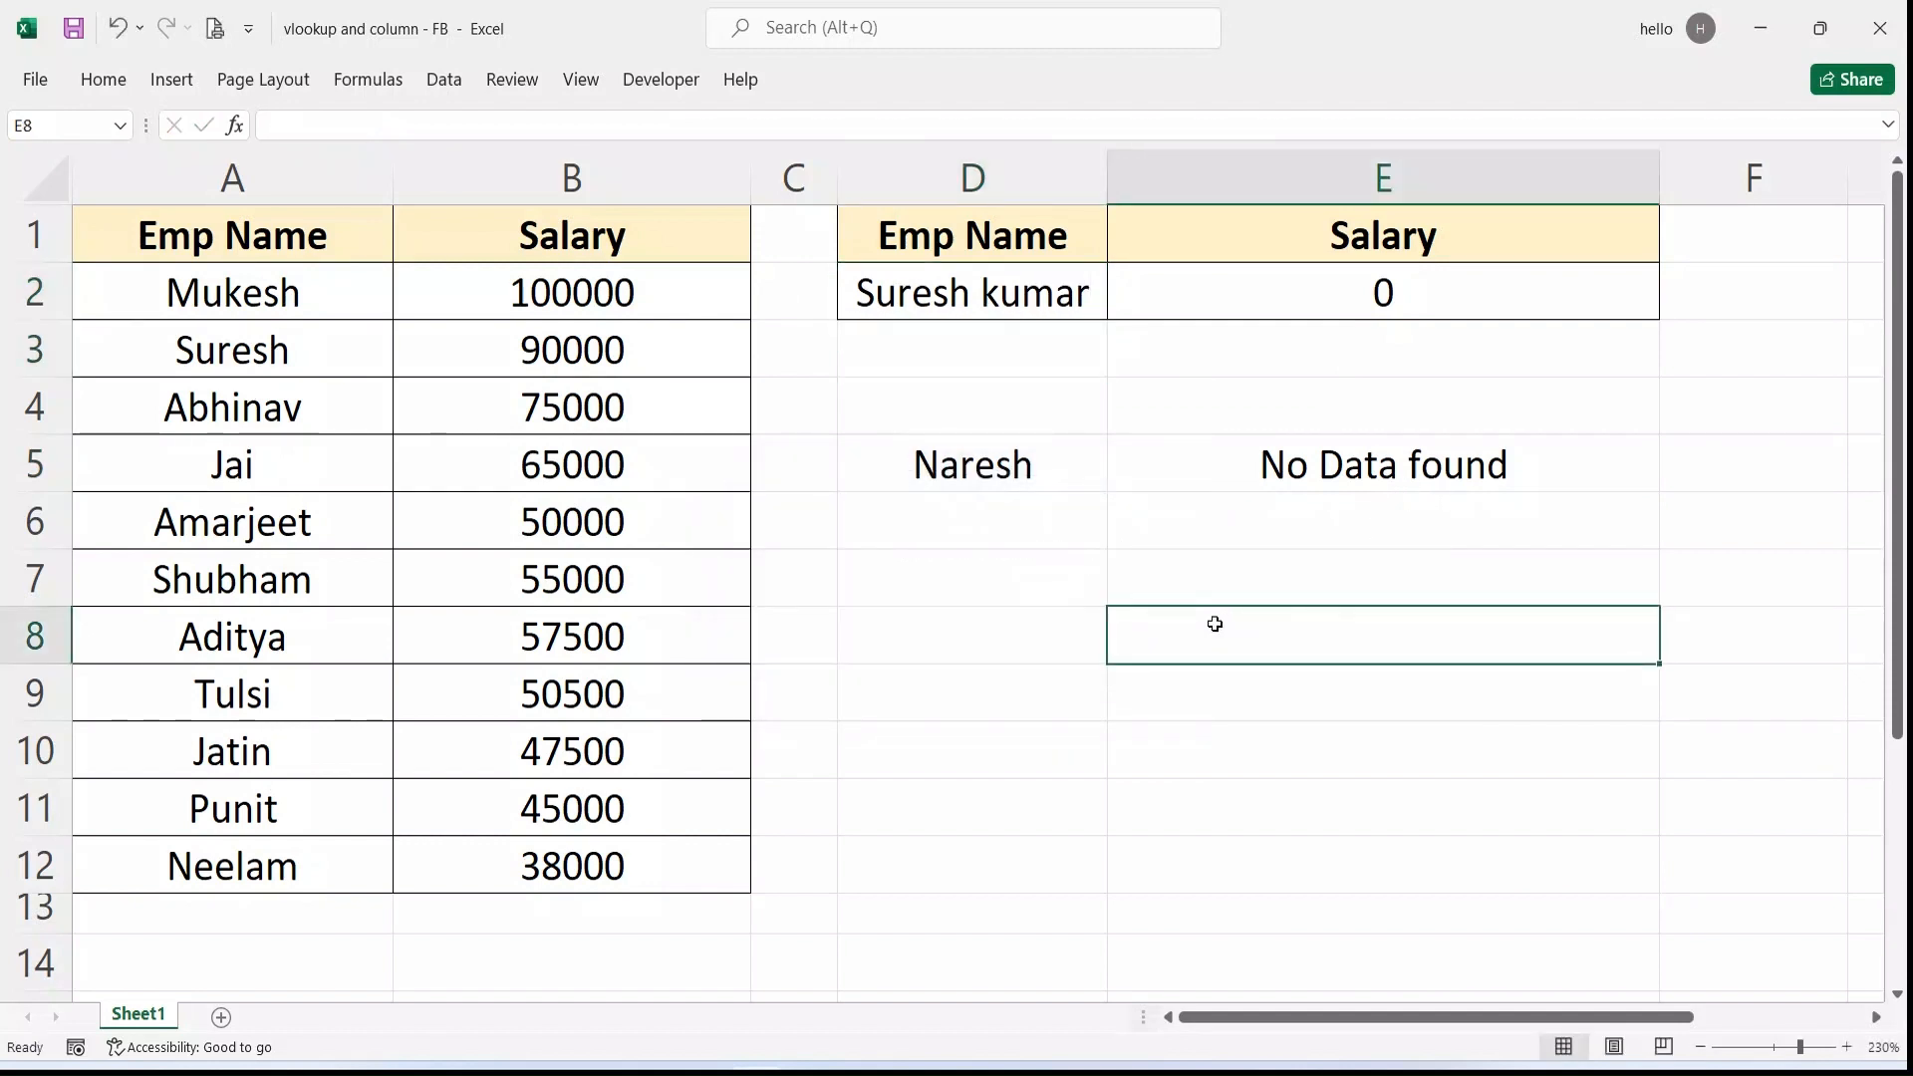
pyautogui.click(1042, 687)
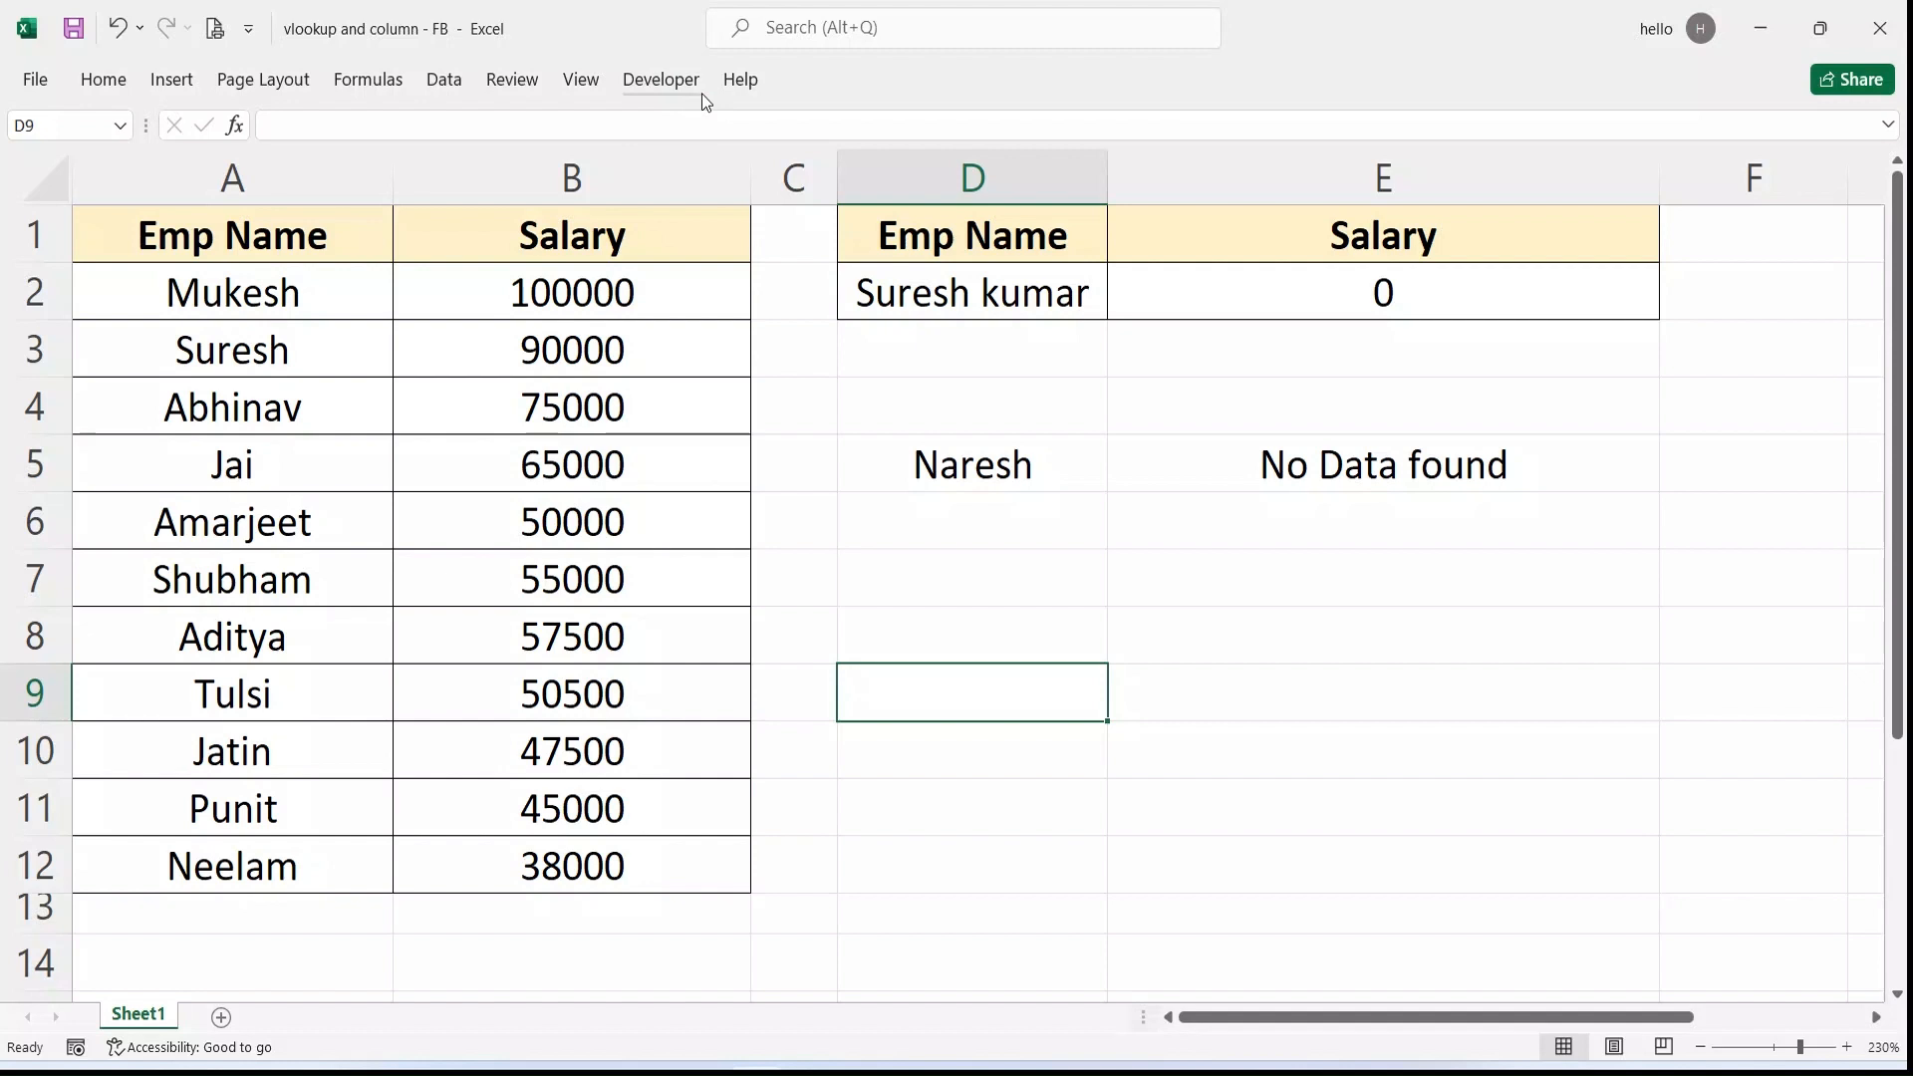
# Step: Make sure Developer is enabled among the main tabs in Excel's ribbon customization options and apply the settings
pyautogui.click(35, 79)
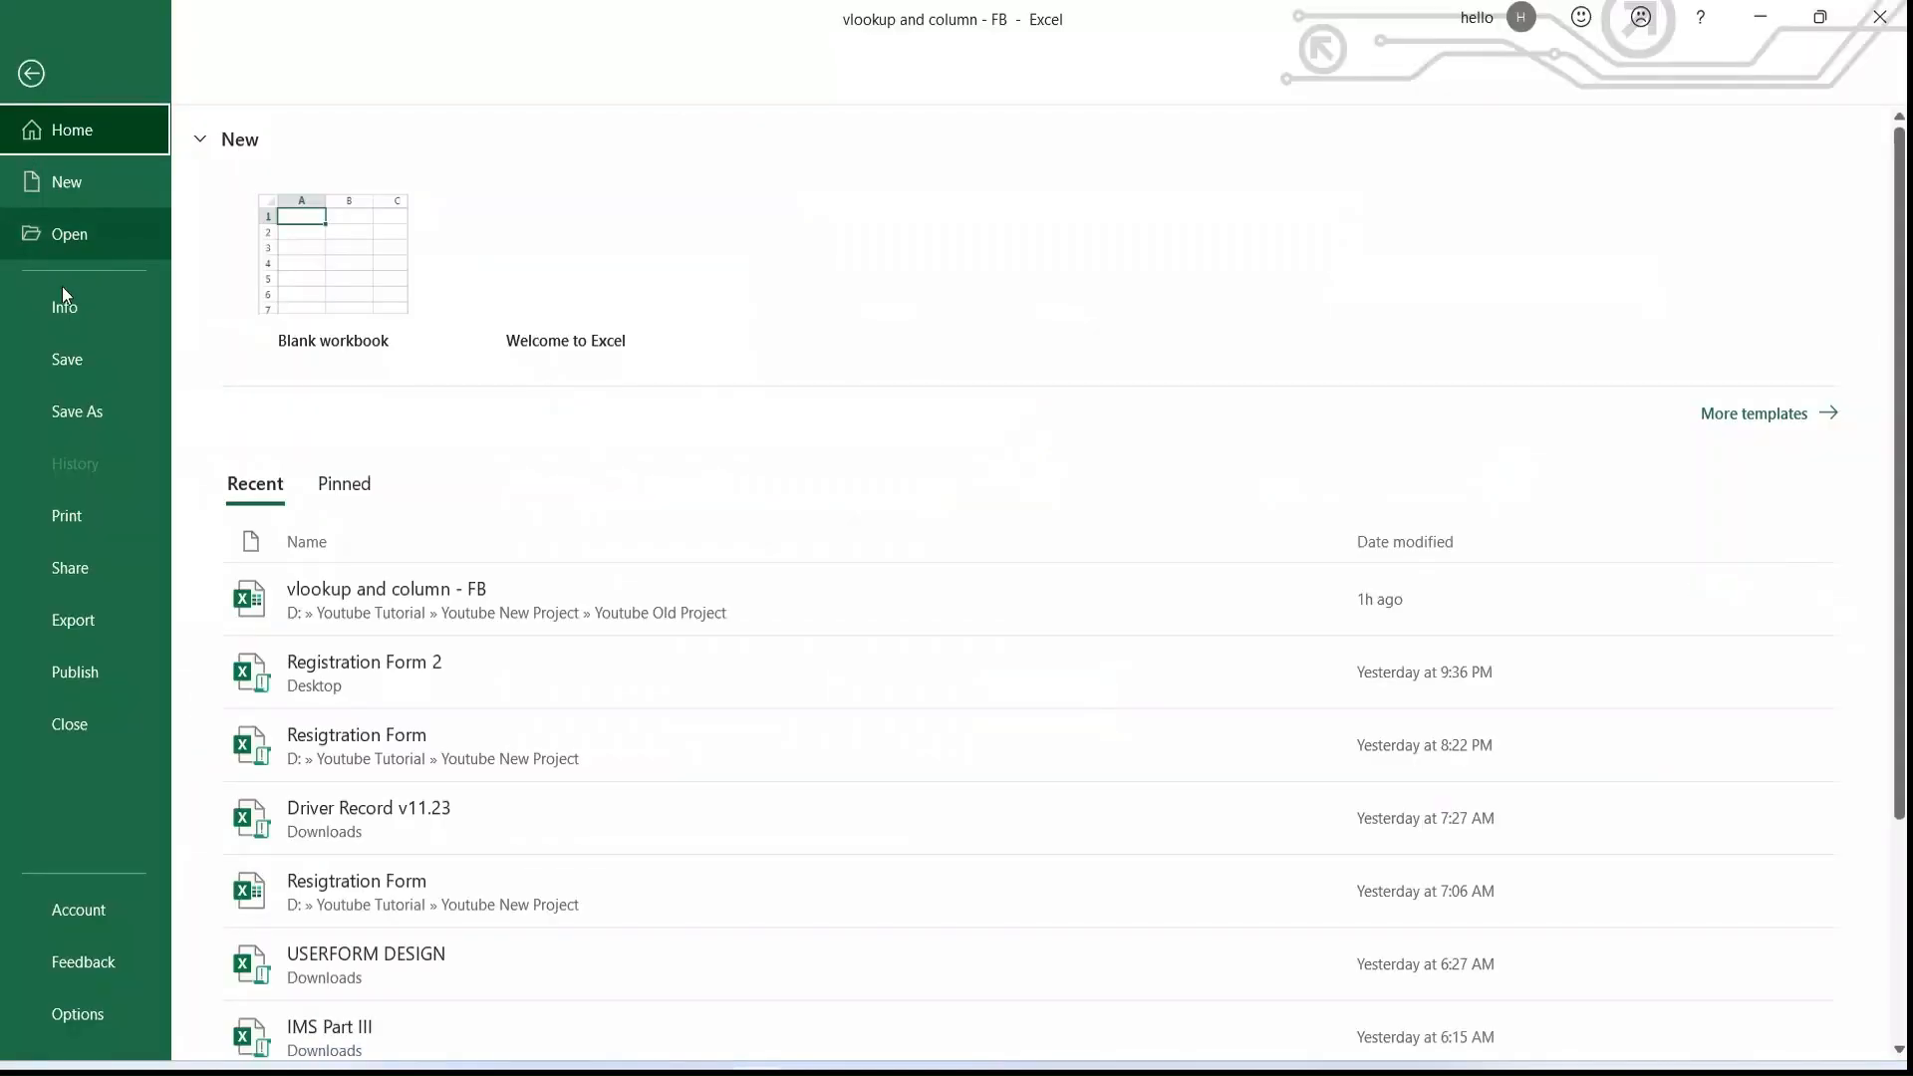
pyautogui.click(74, 1009)
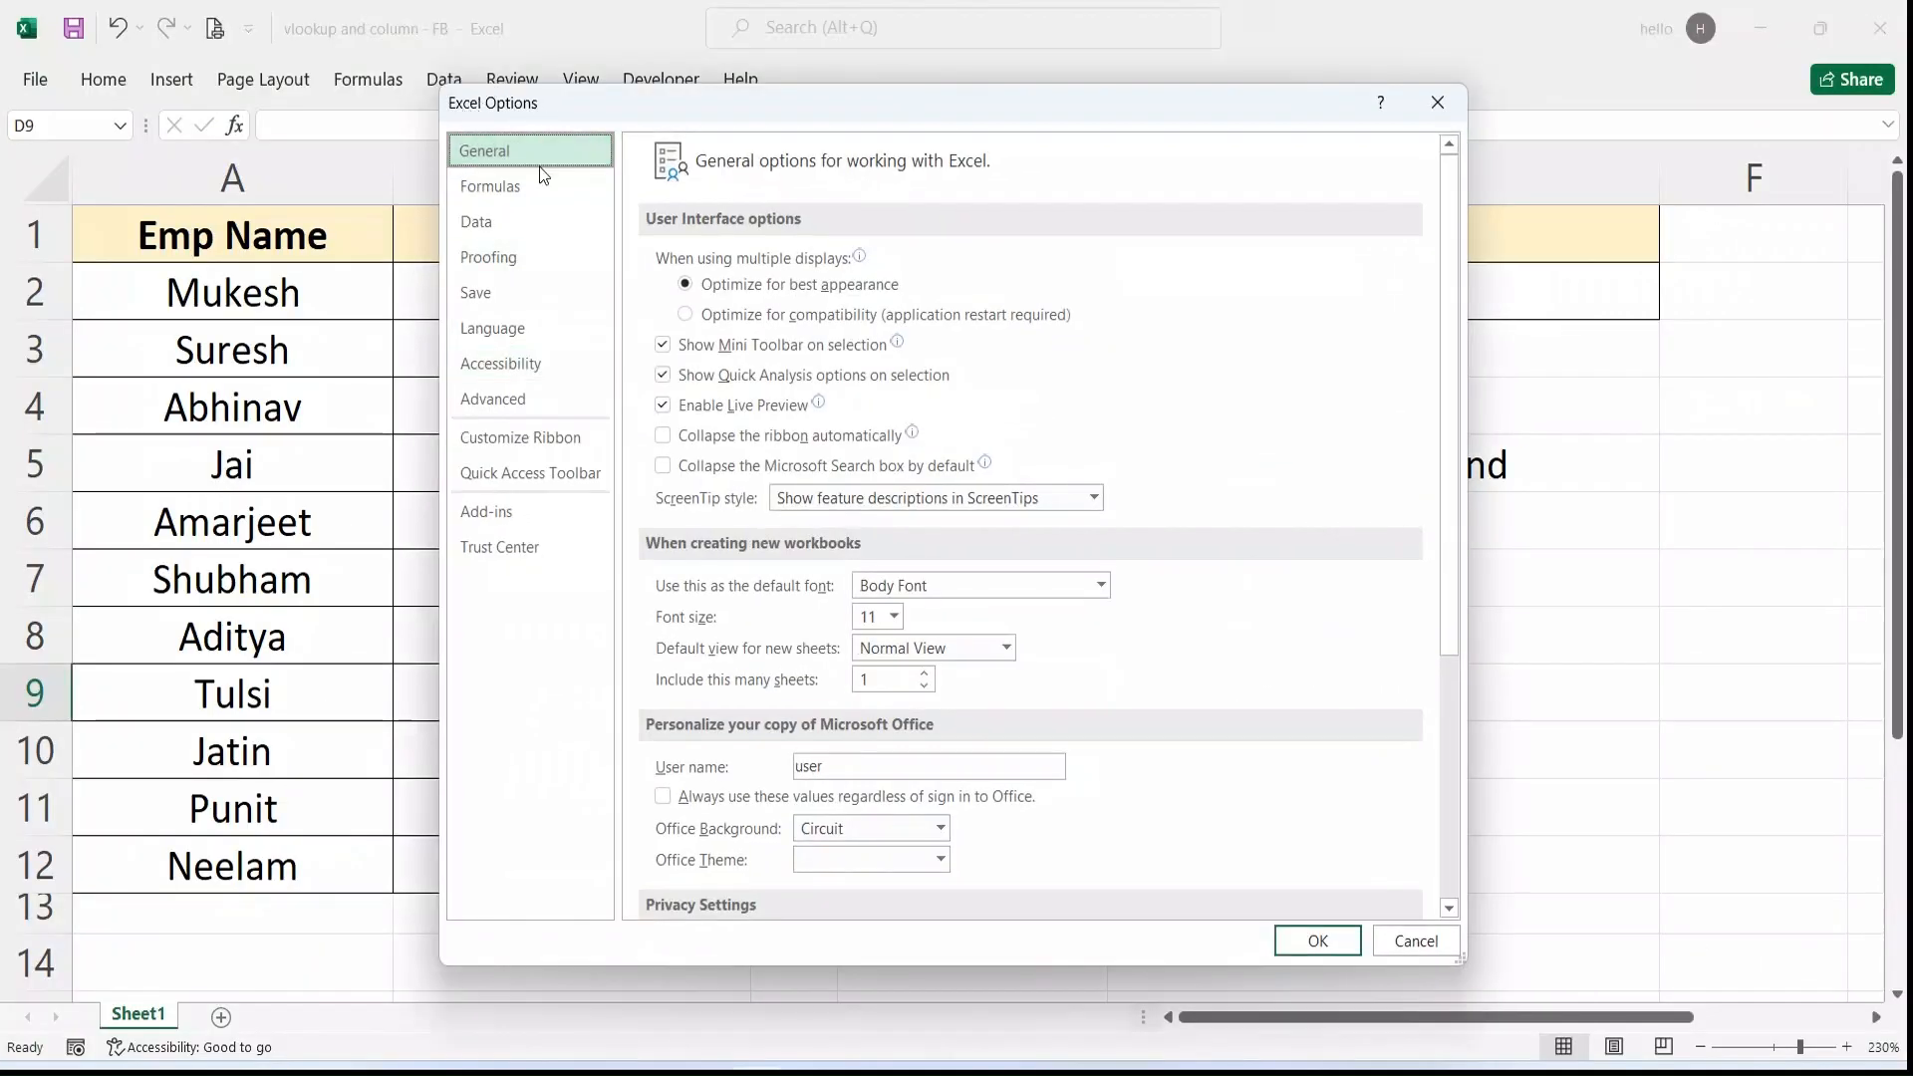
pyautogui.click(536, 440)
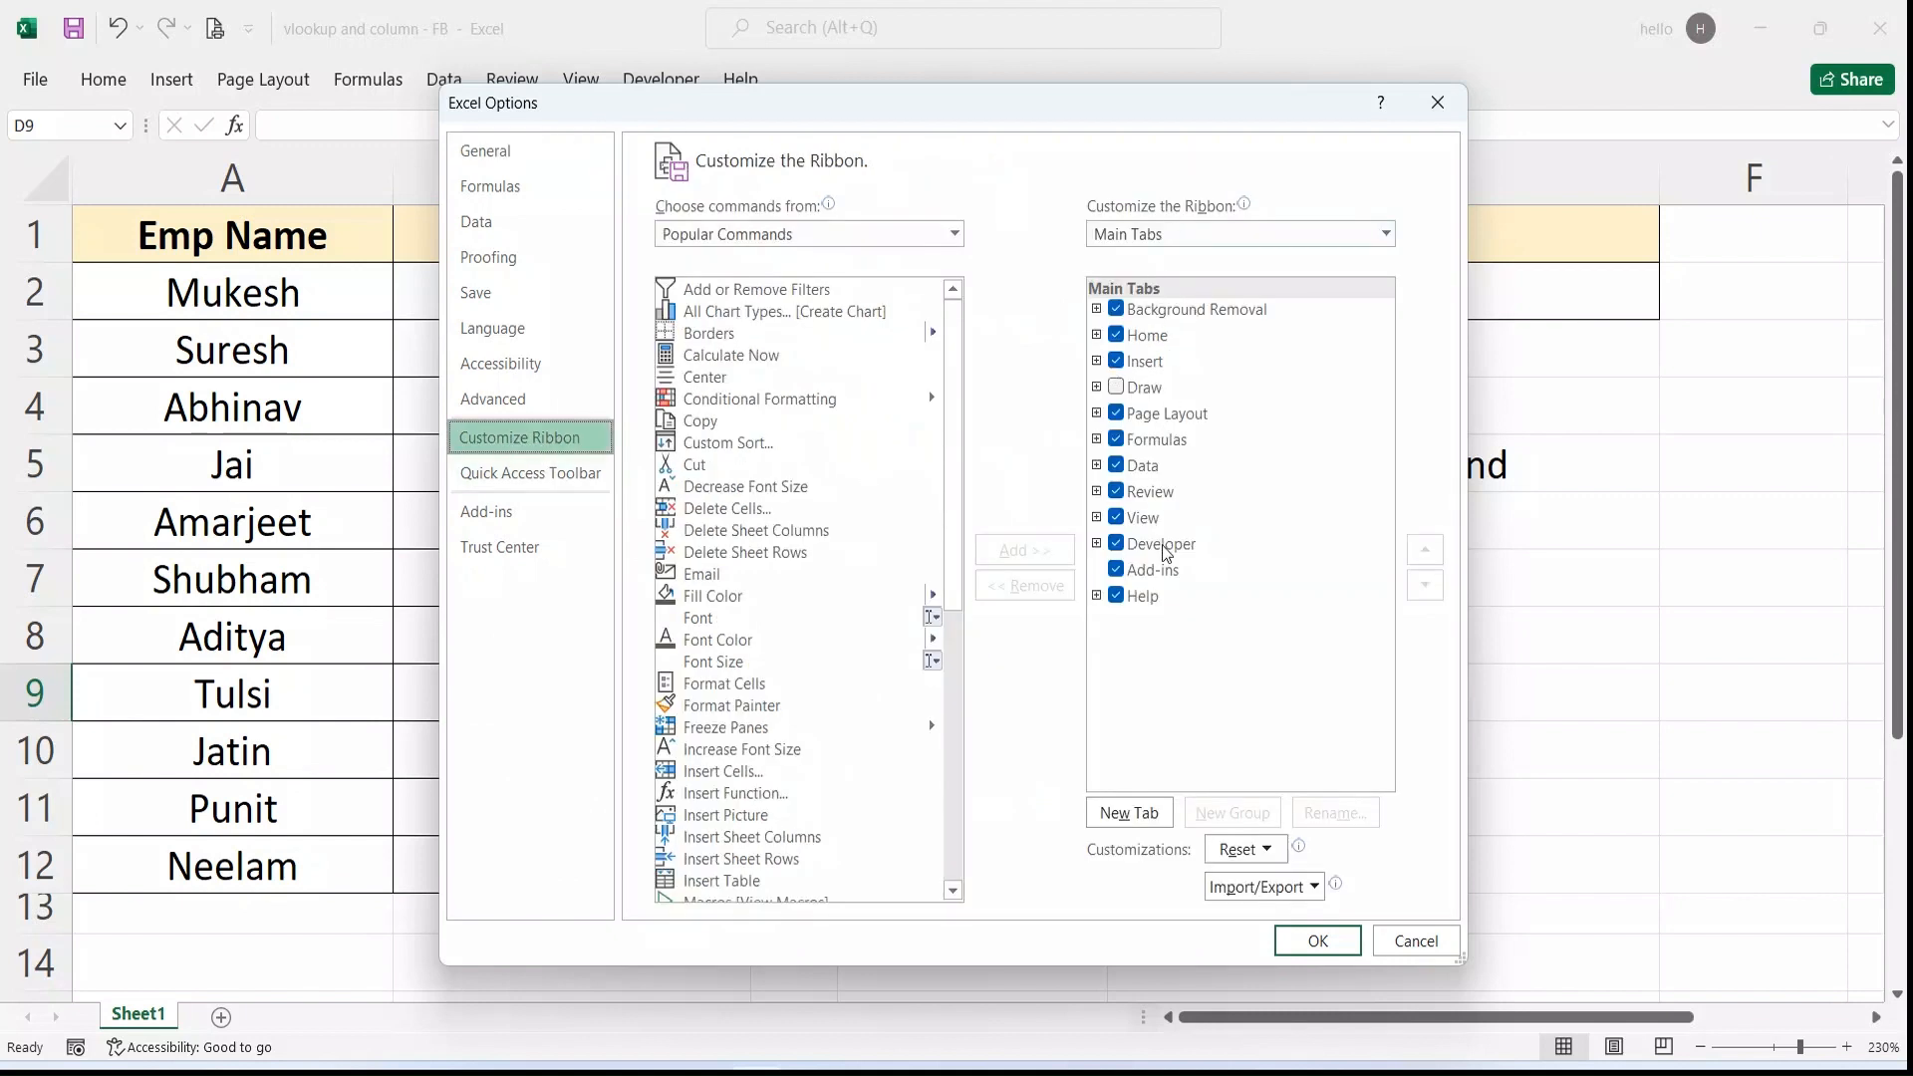
pyautogui.click(1117, 544)
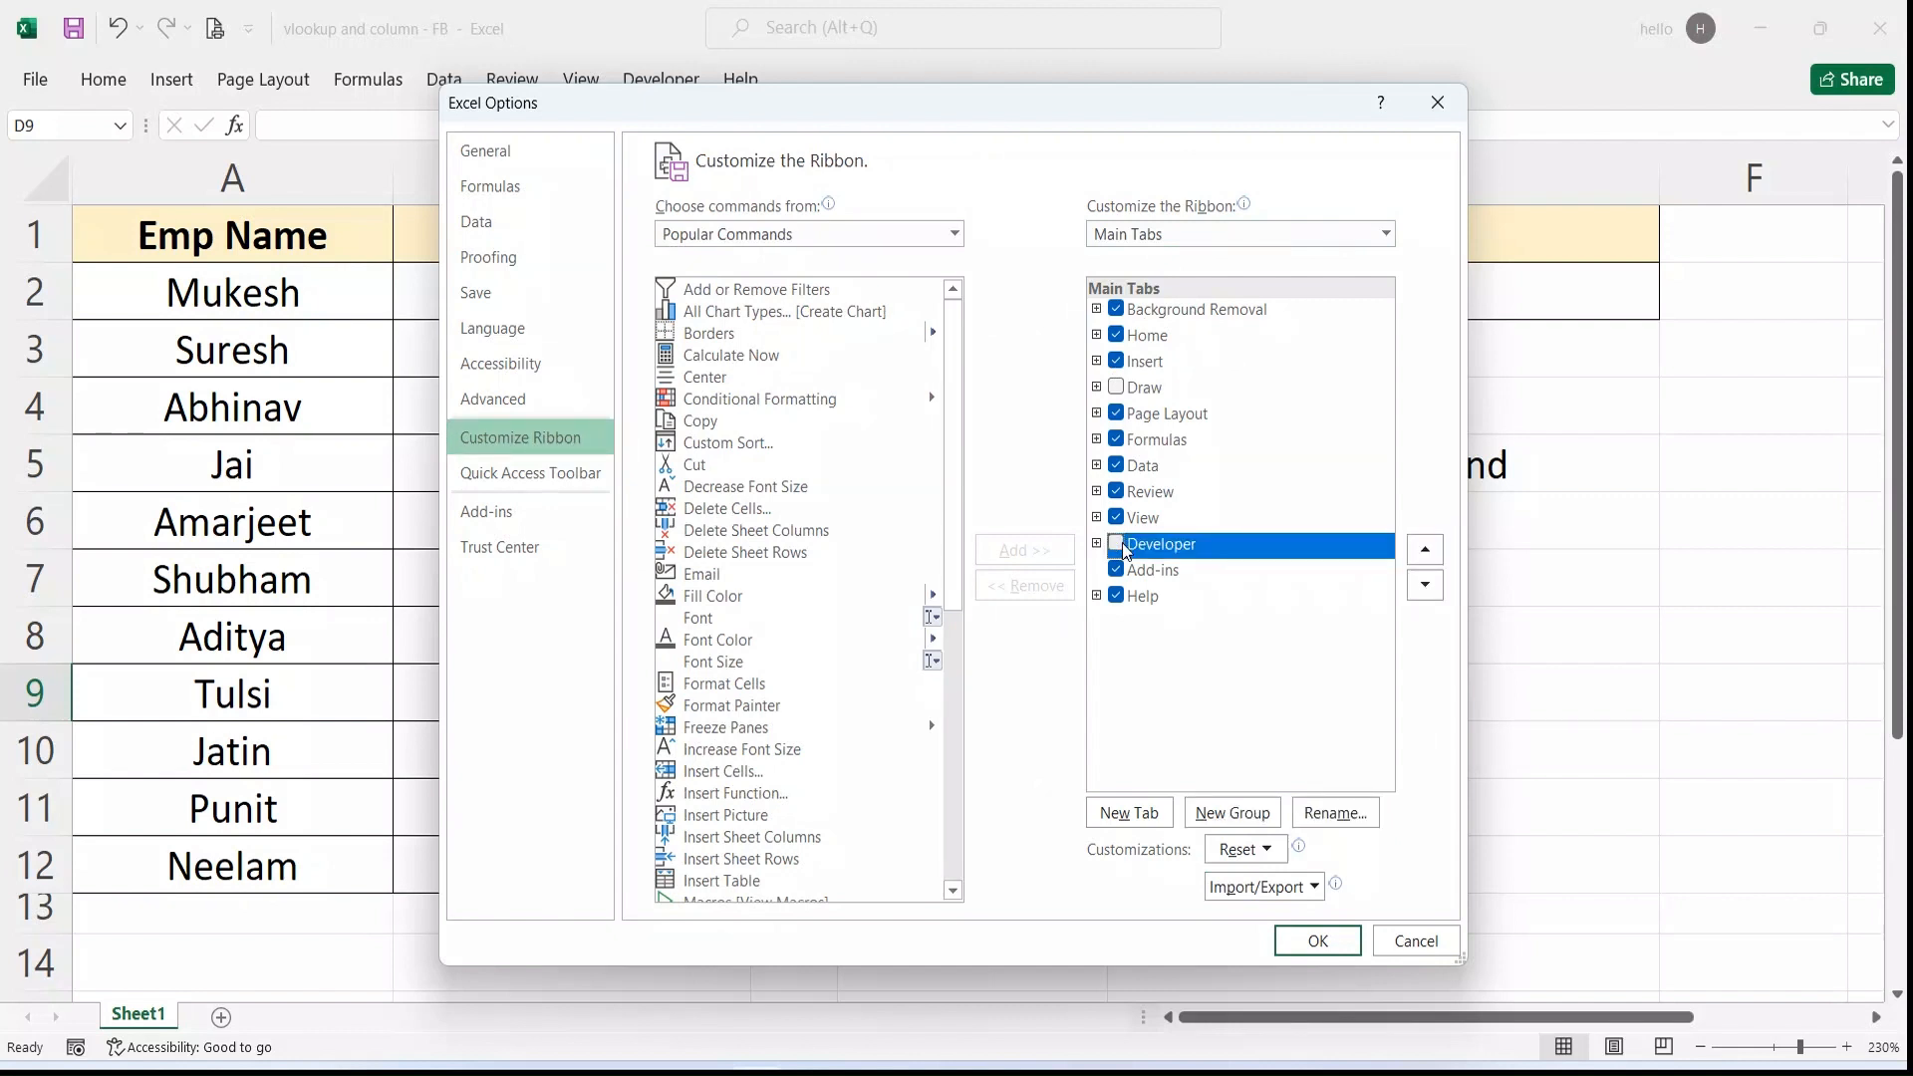
pyautogui.click(1117, 544)
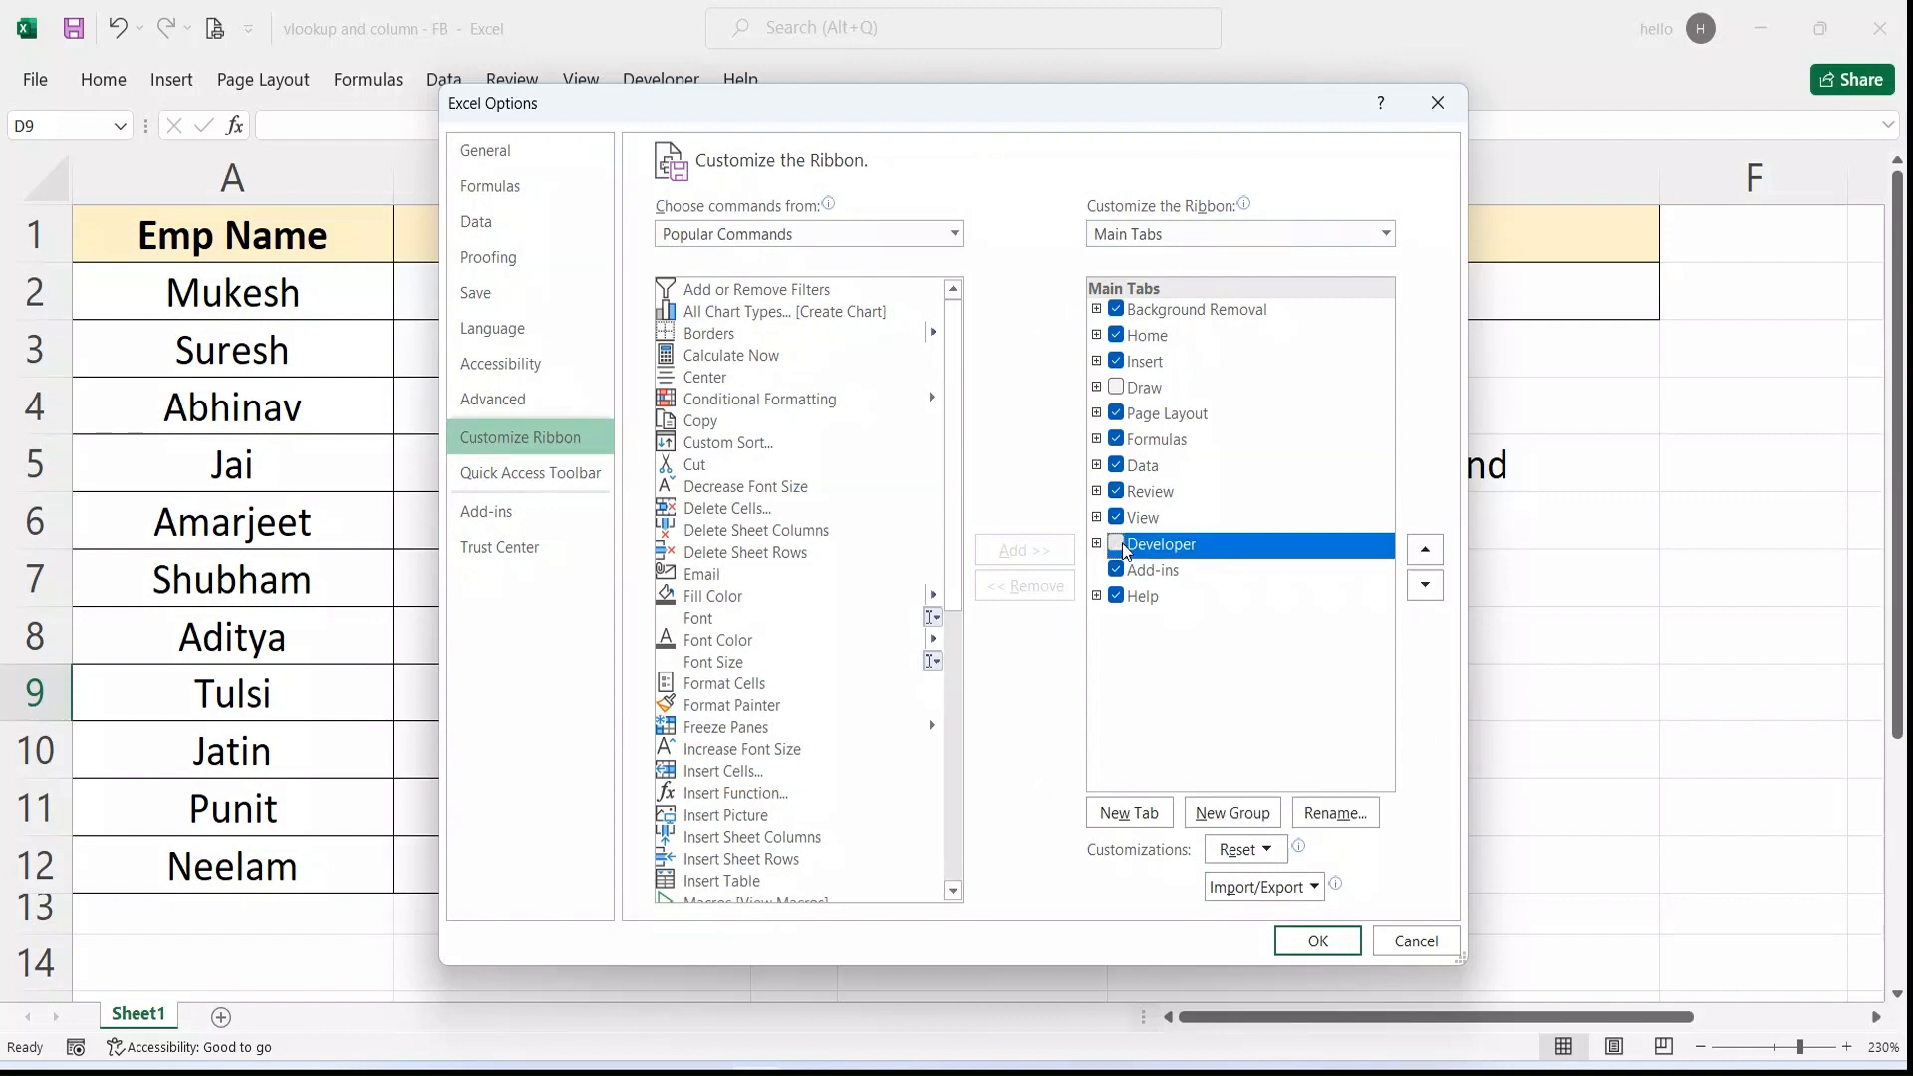
pyautogui.click(1346, 936)
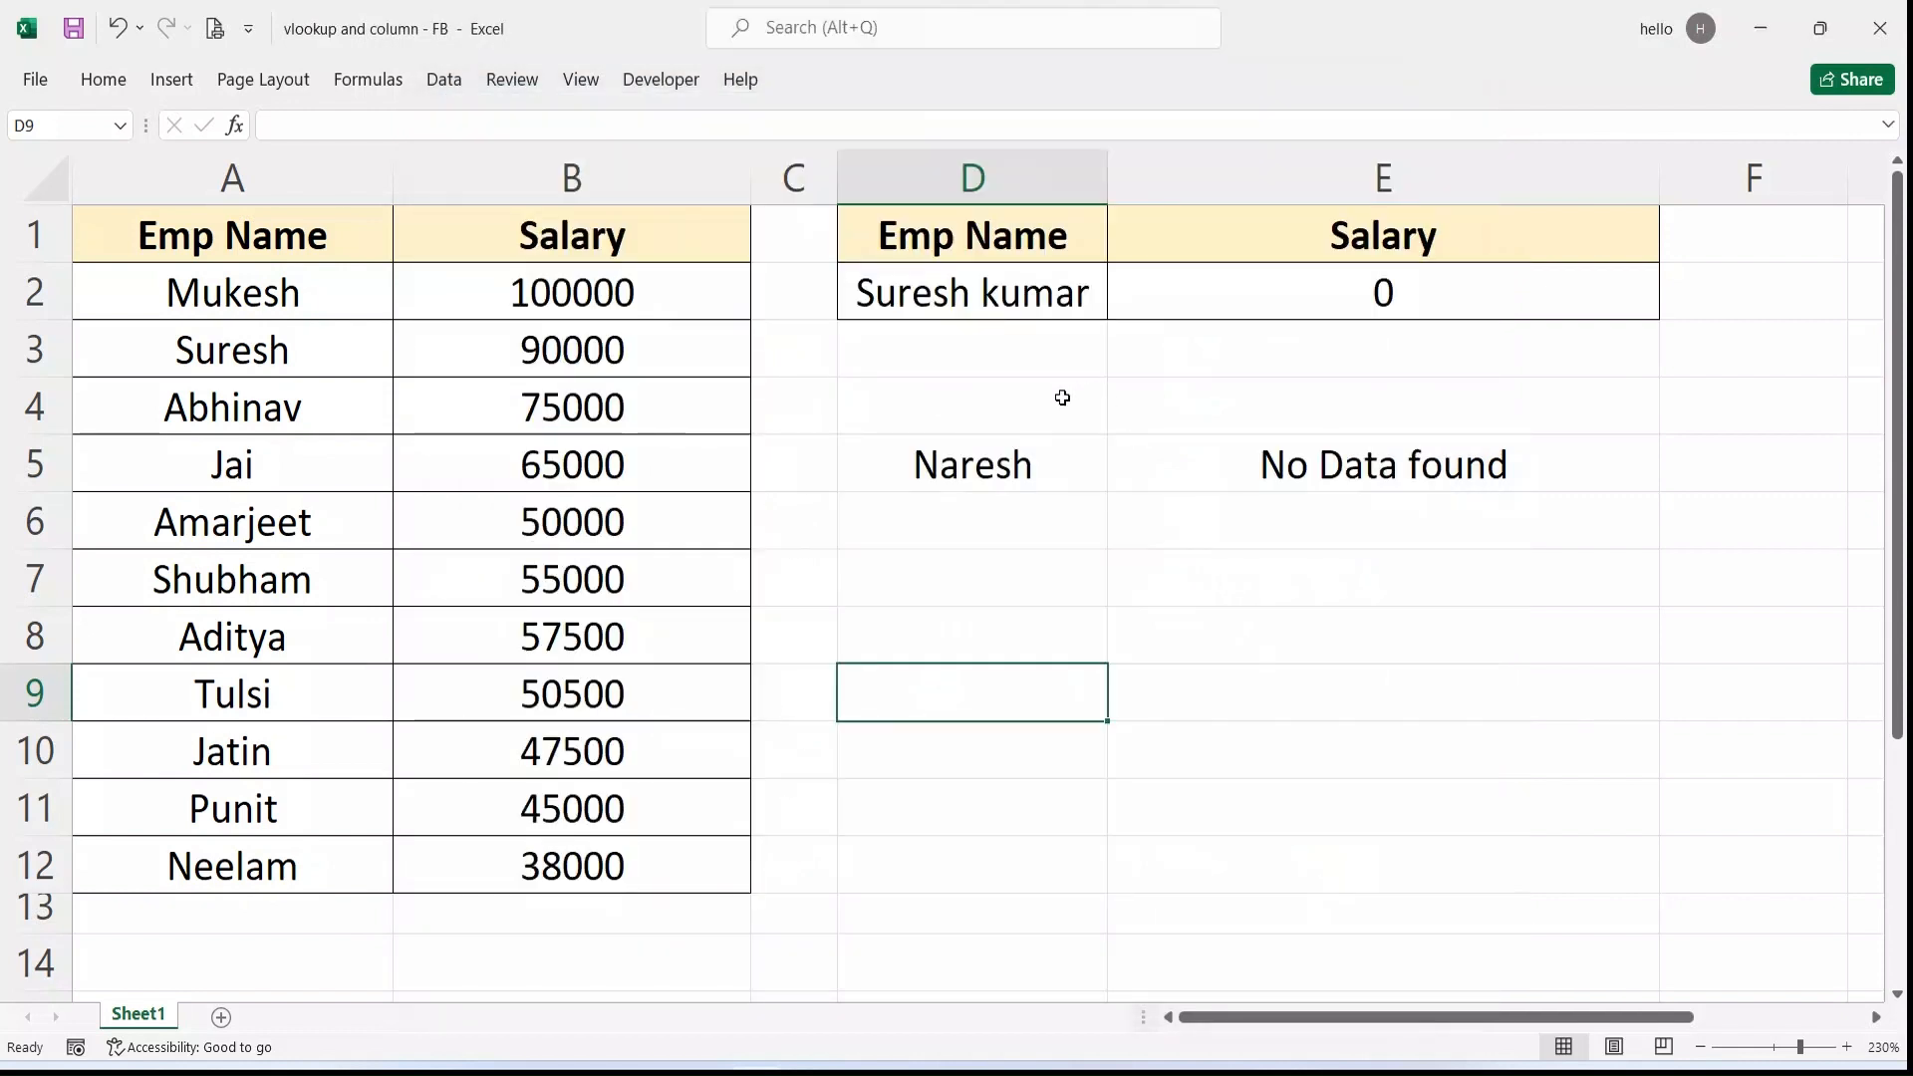
# Step: Open the Visual Basic editor and insert a new module into the workbook's VBA project
pyautogui.click(661, 79)
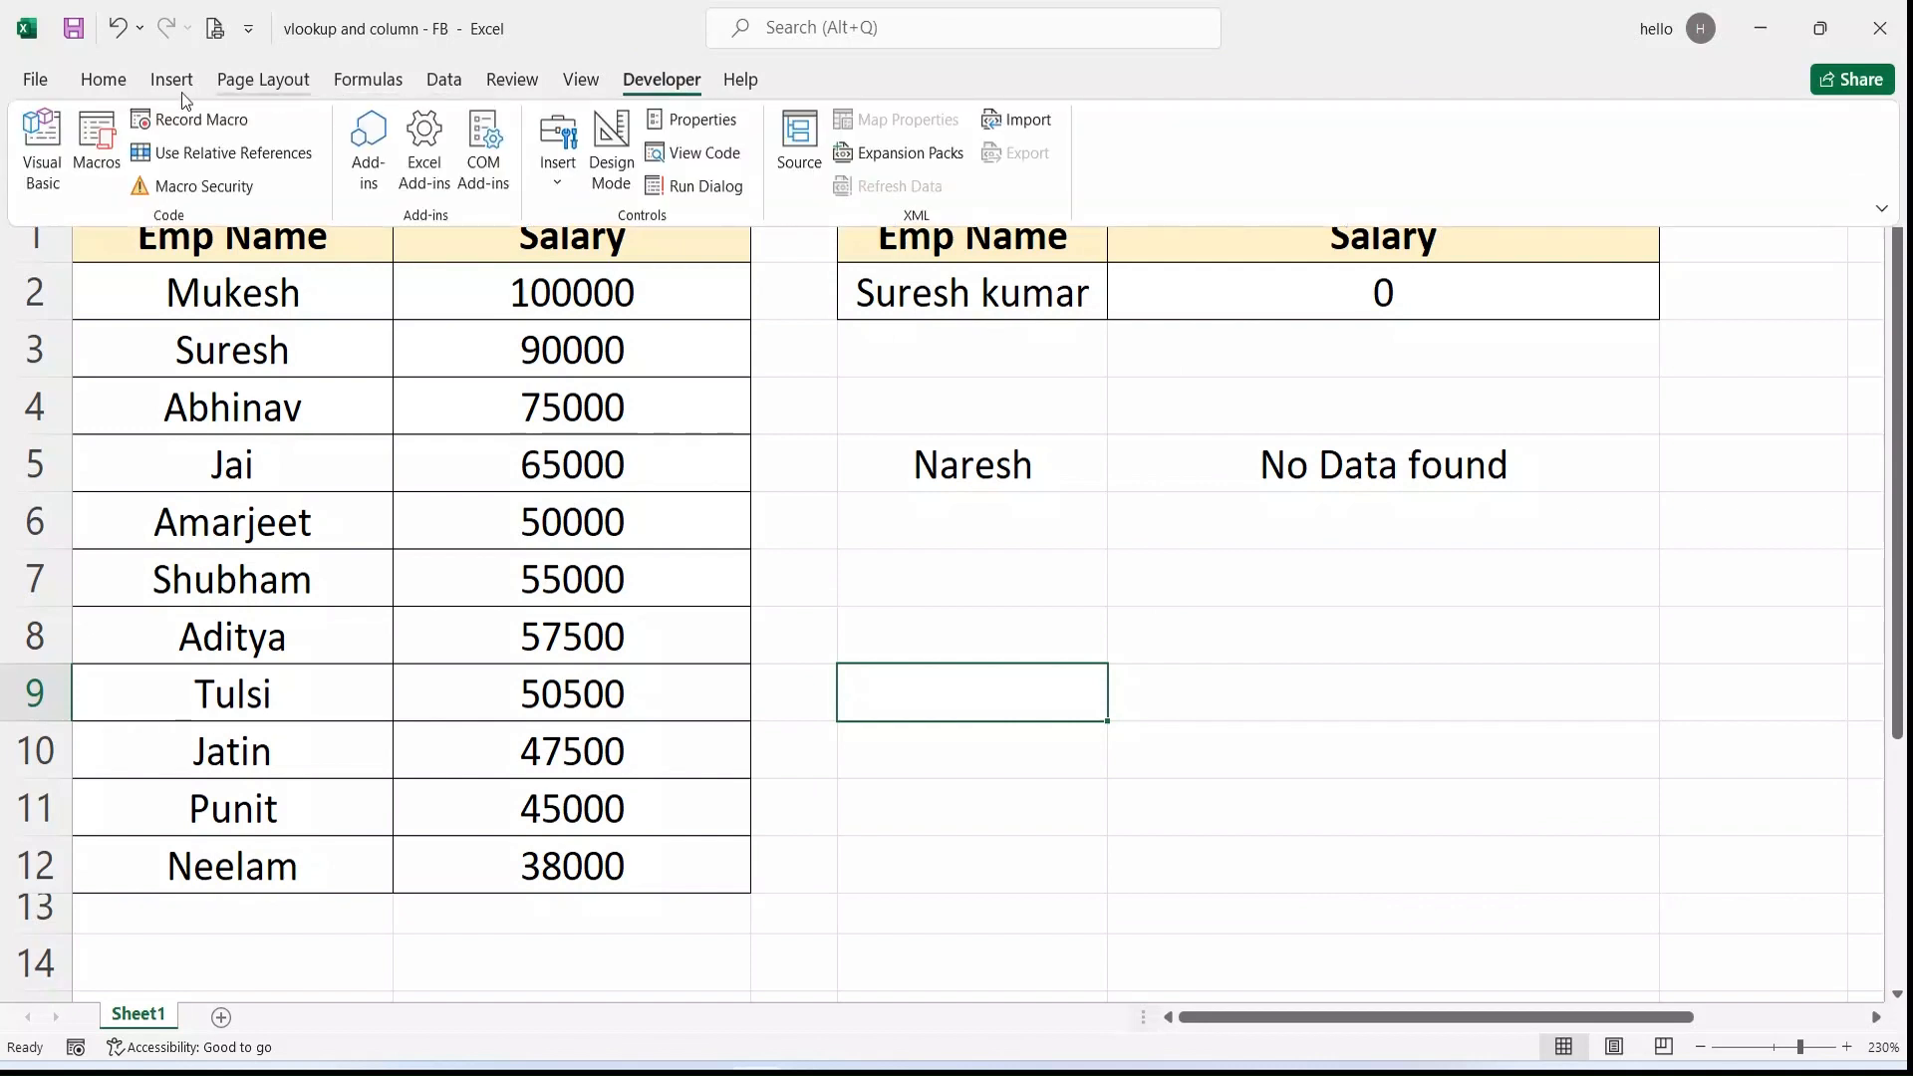
pyautogui.click(40, 169)
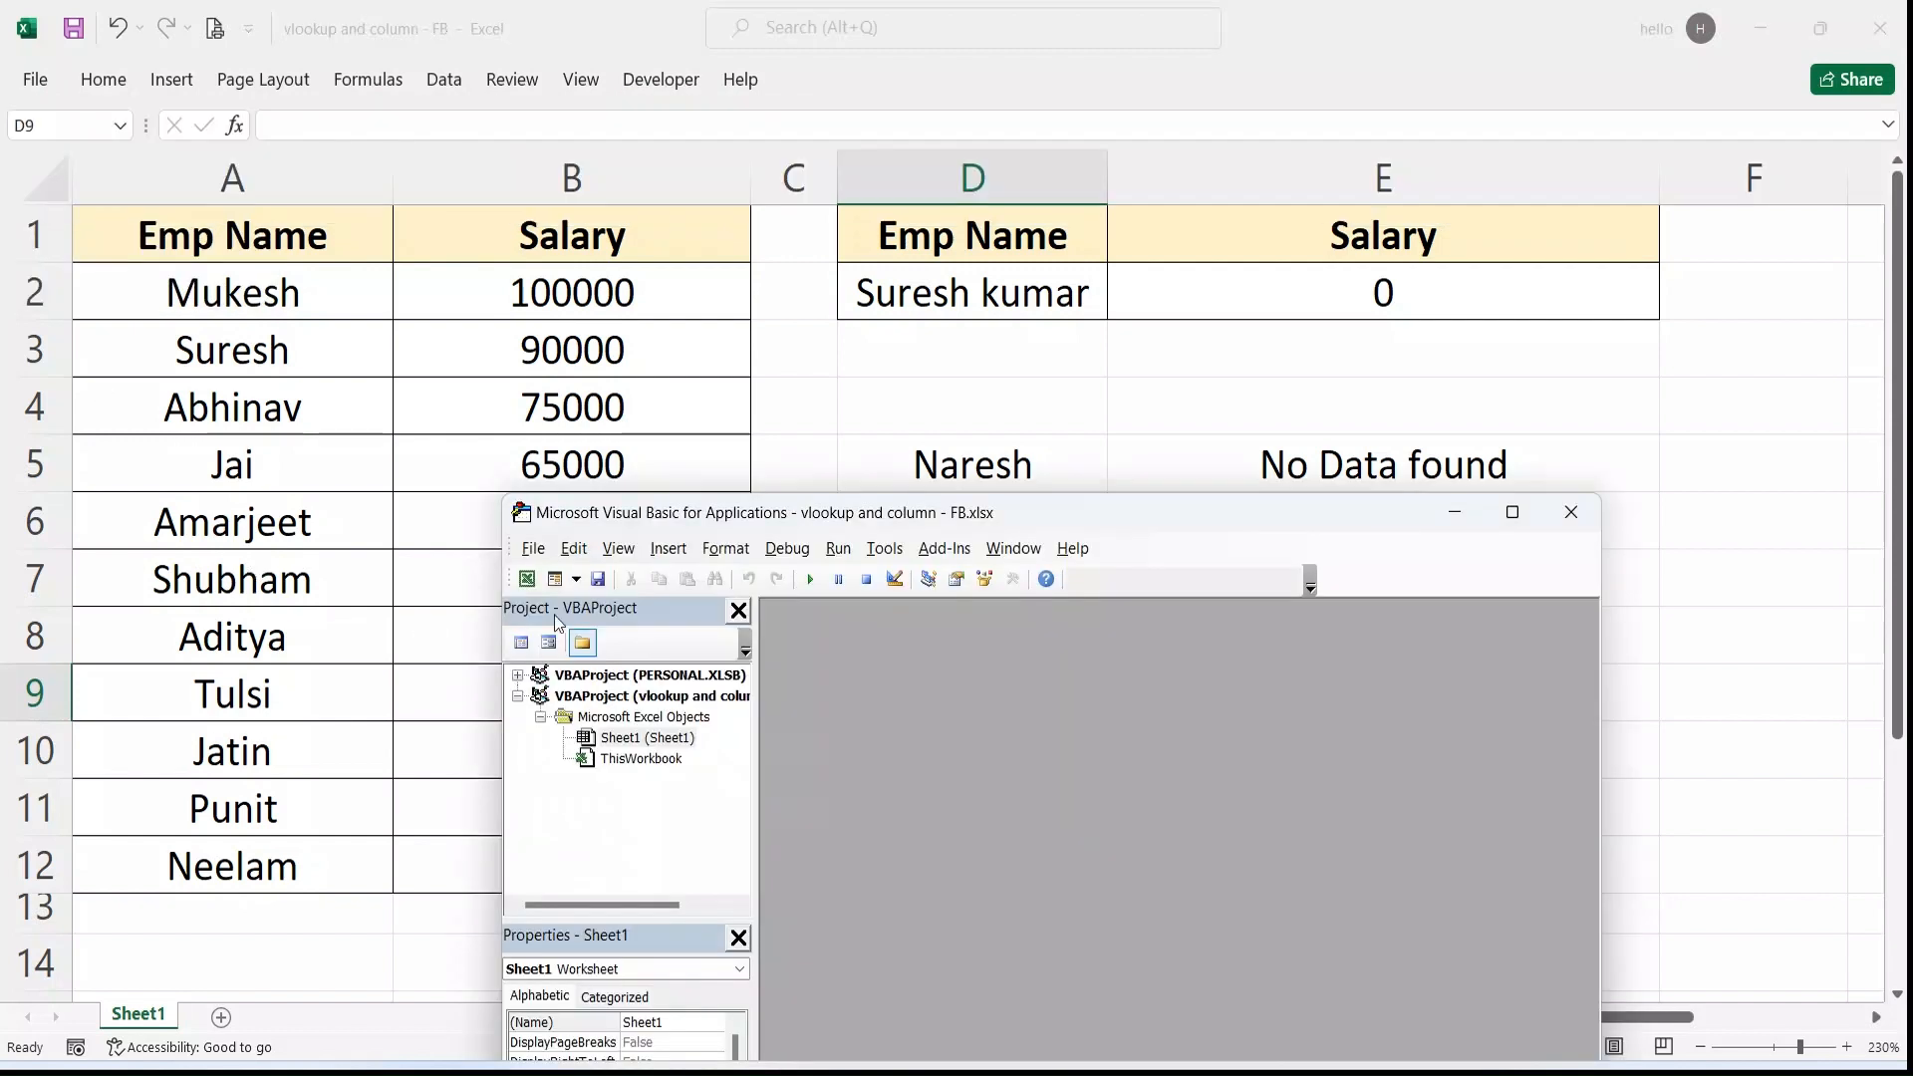
pyautogui.moveTo(1134, 506); pyautogui.dragTo(1003, 232)
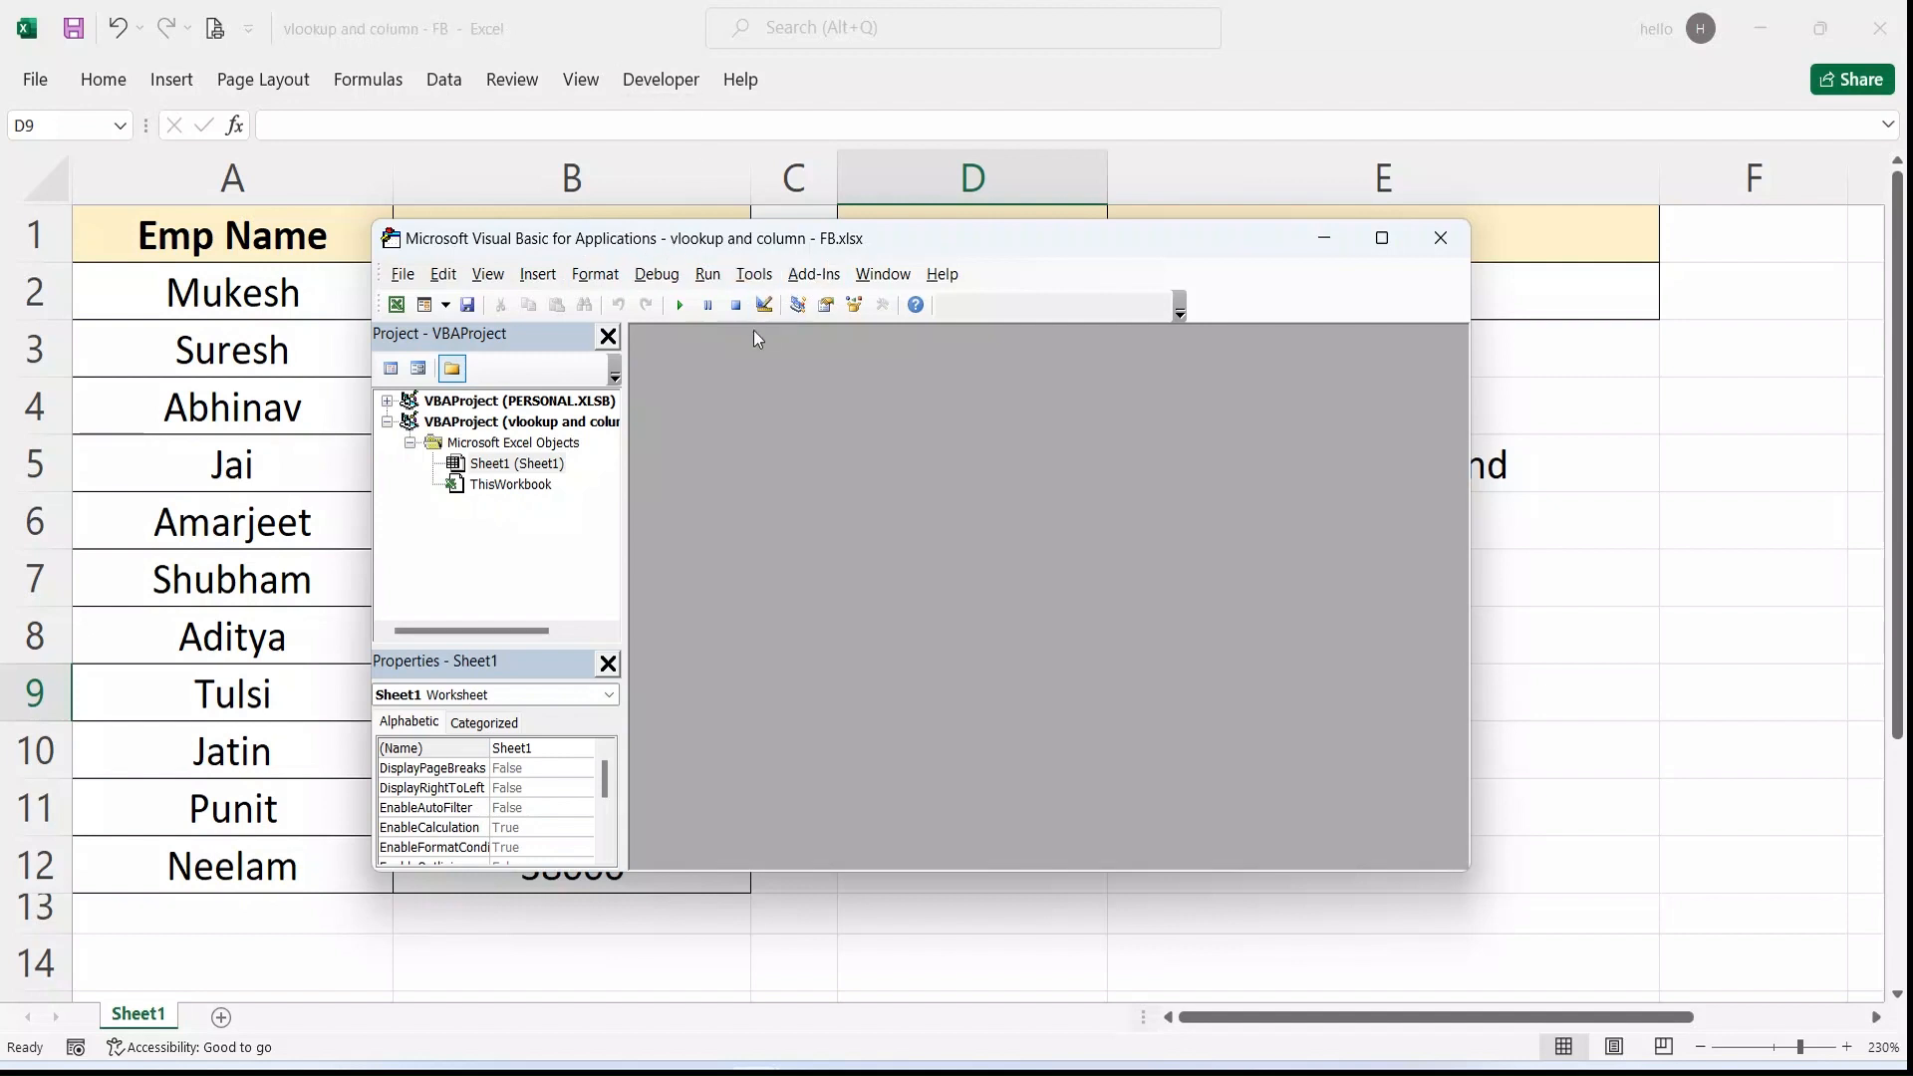
pyautogui.click(537, 279)
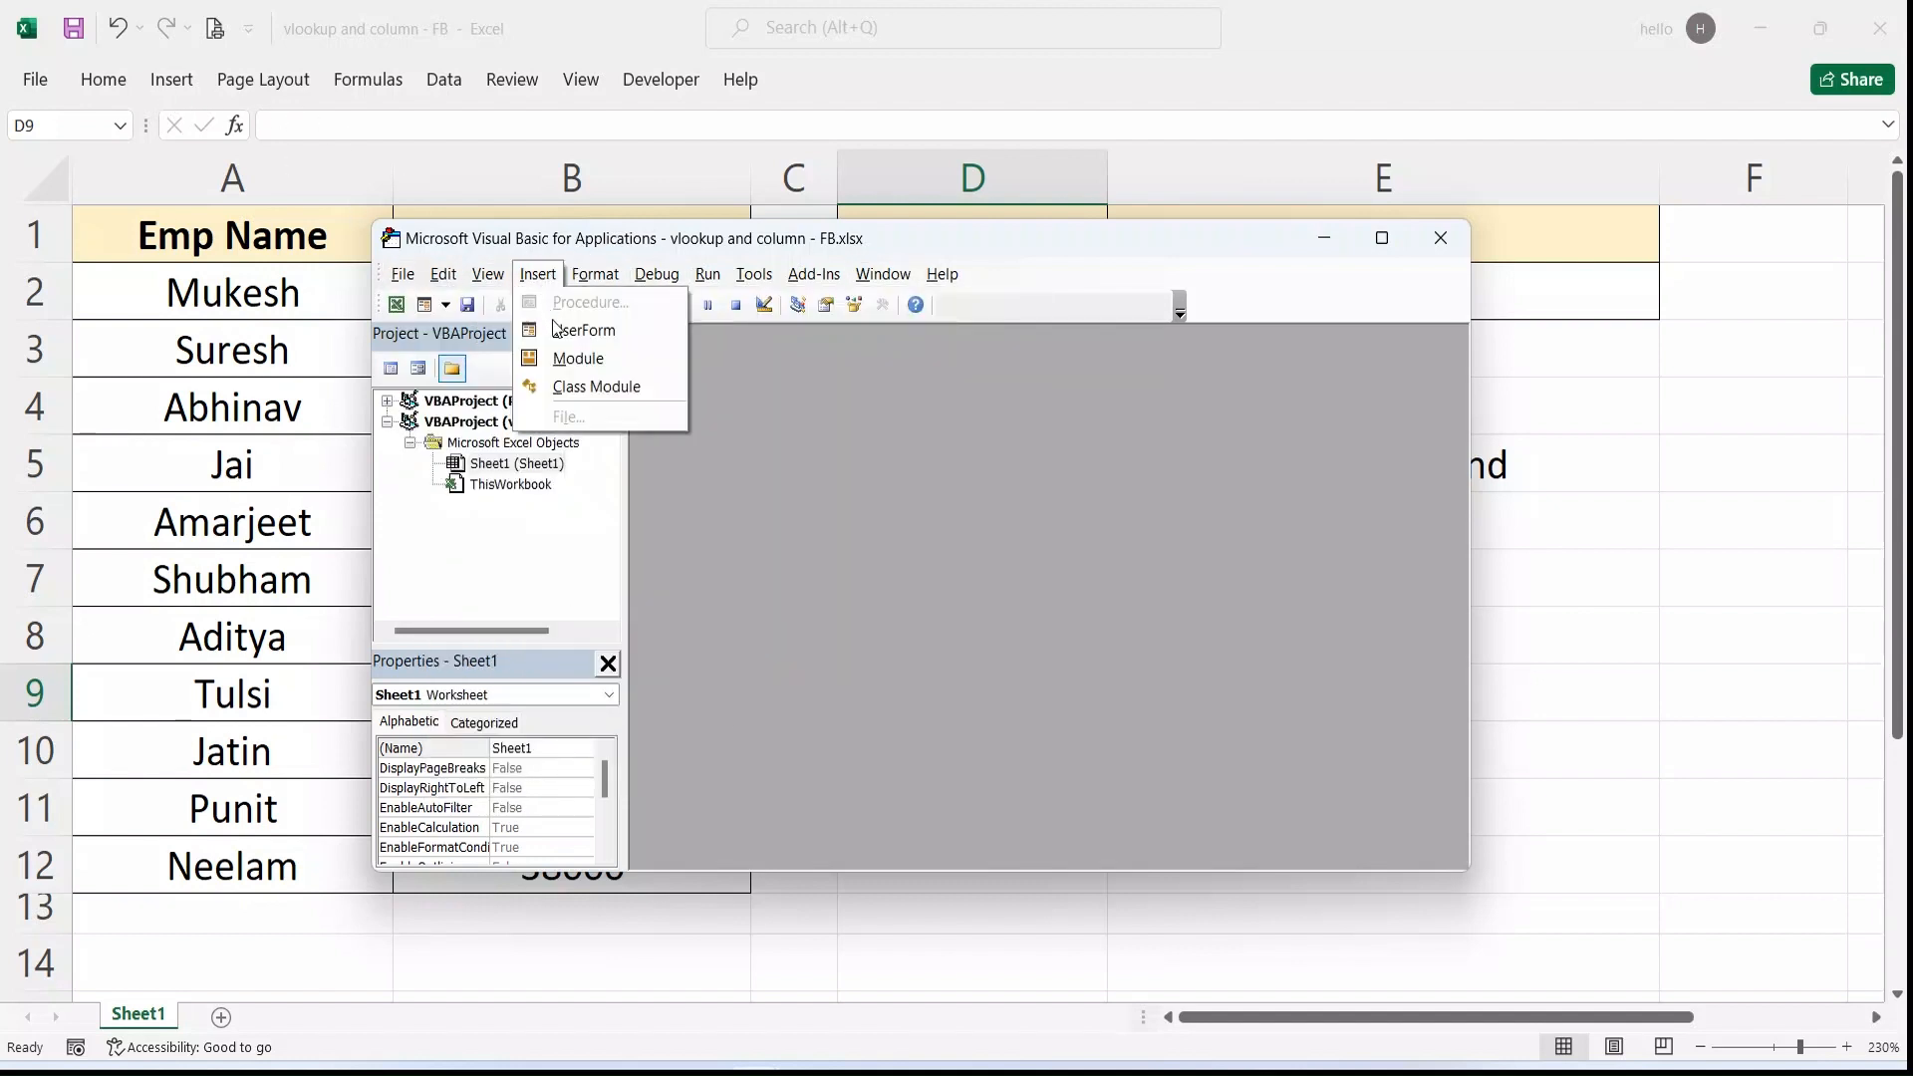
pyautogui.click(601, 361)
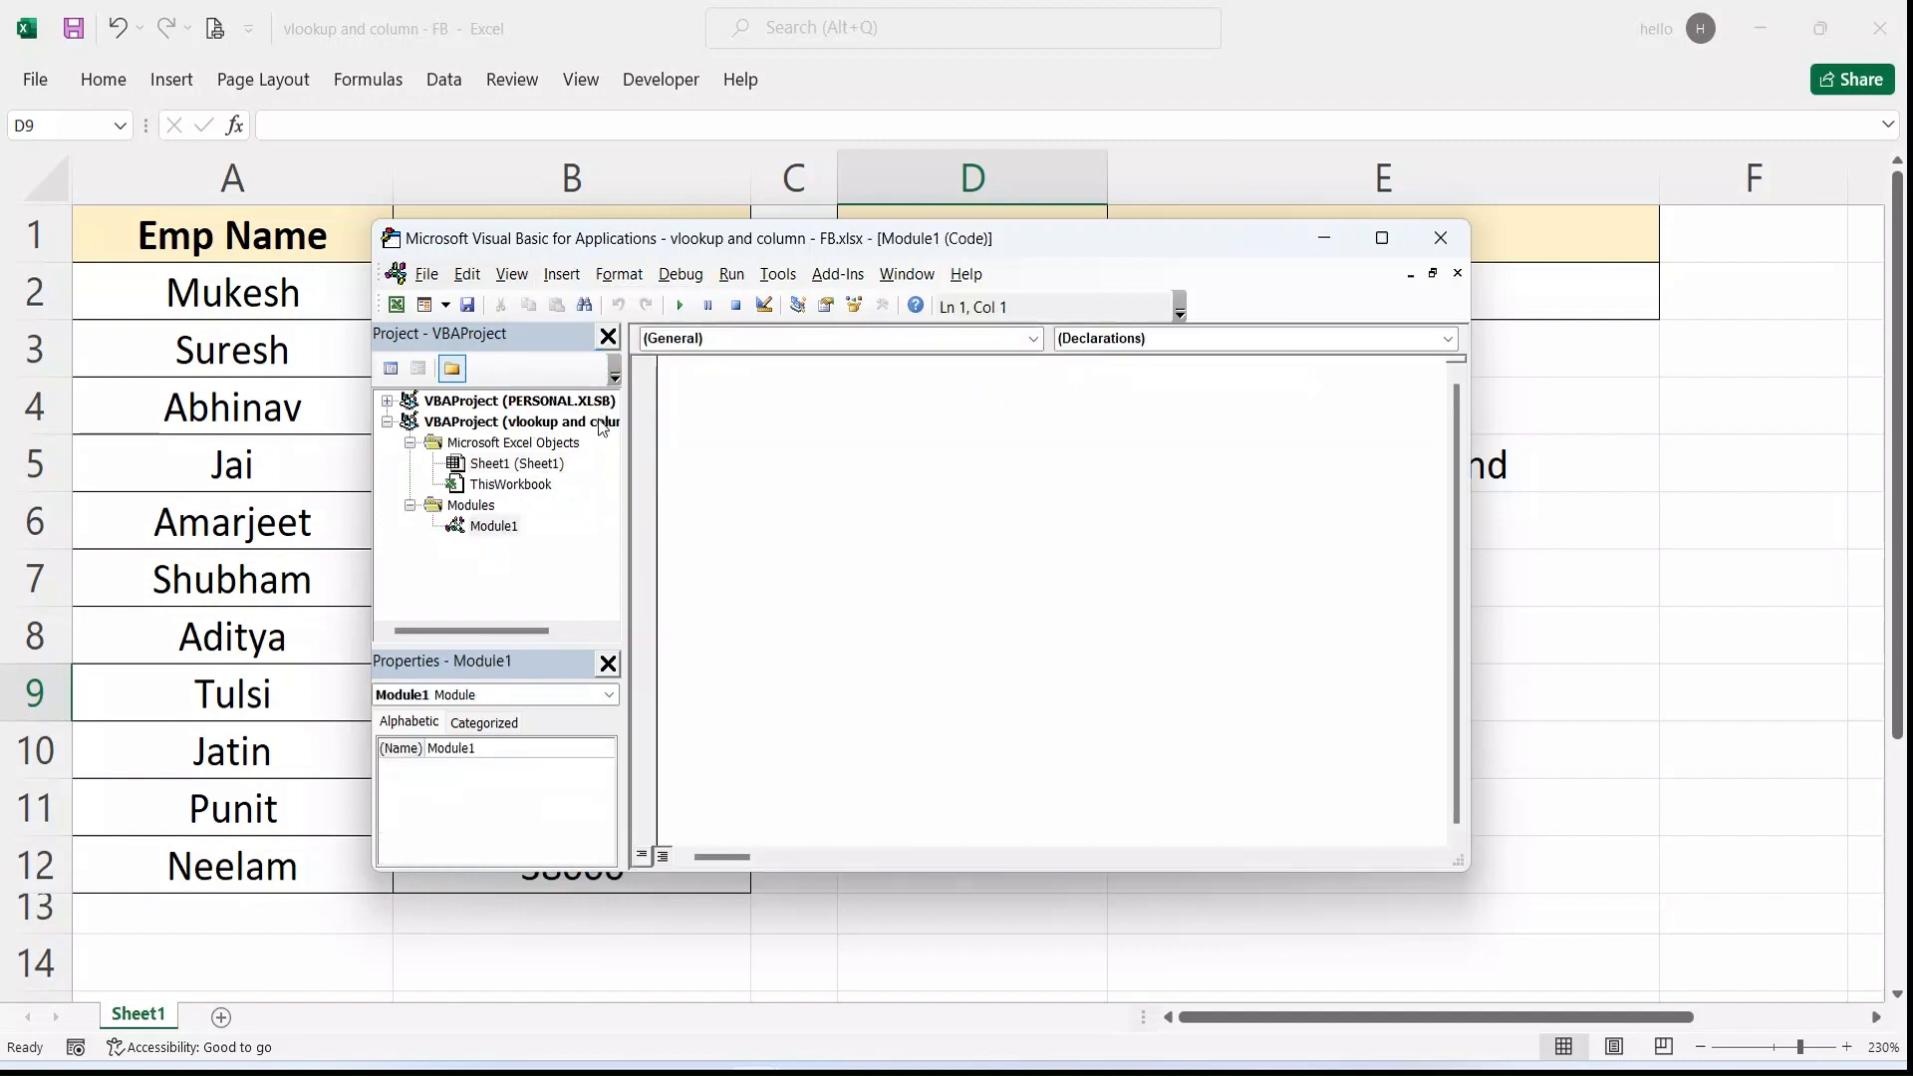
pyautogui.click(494, 526)
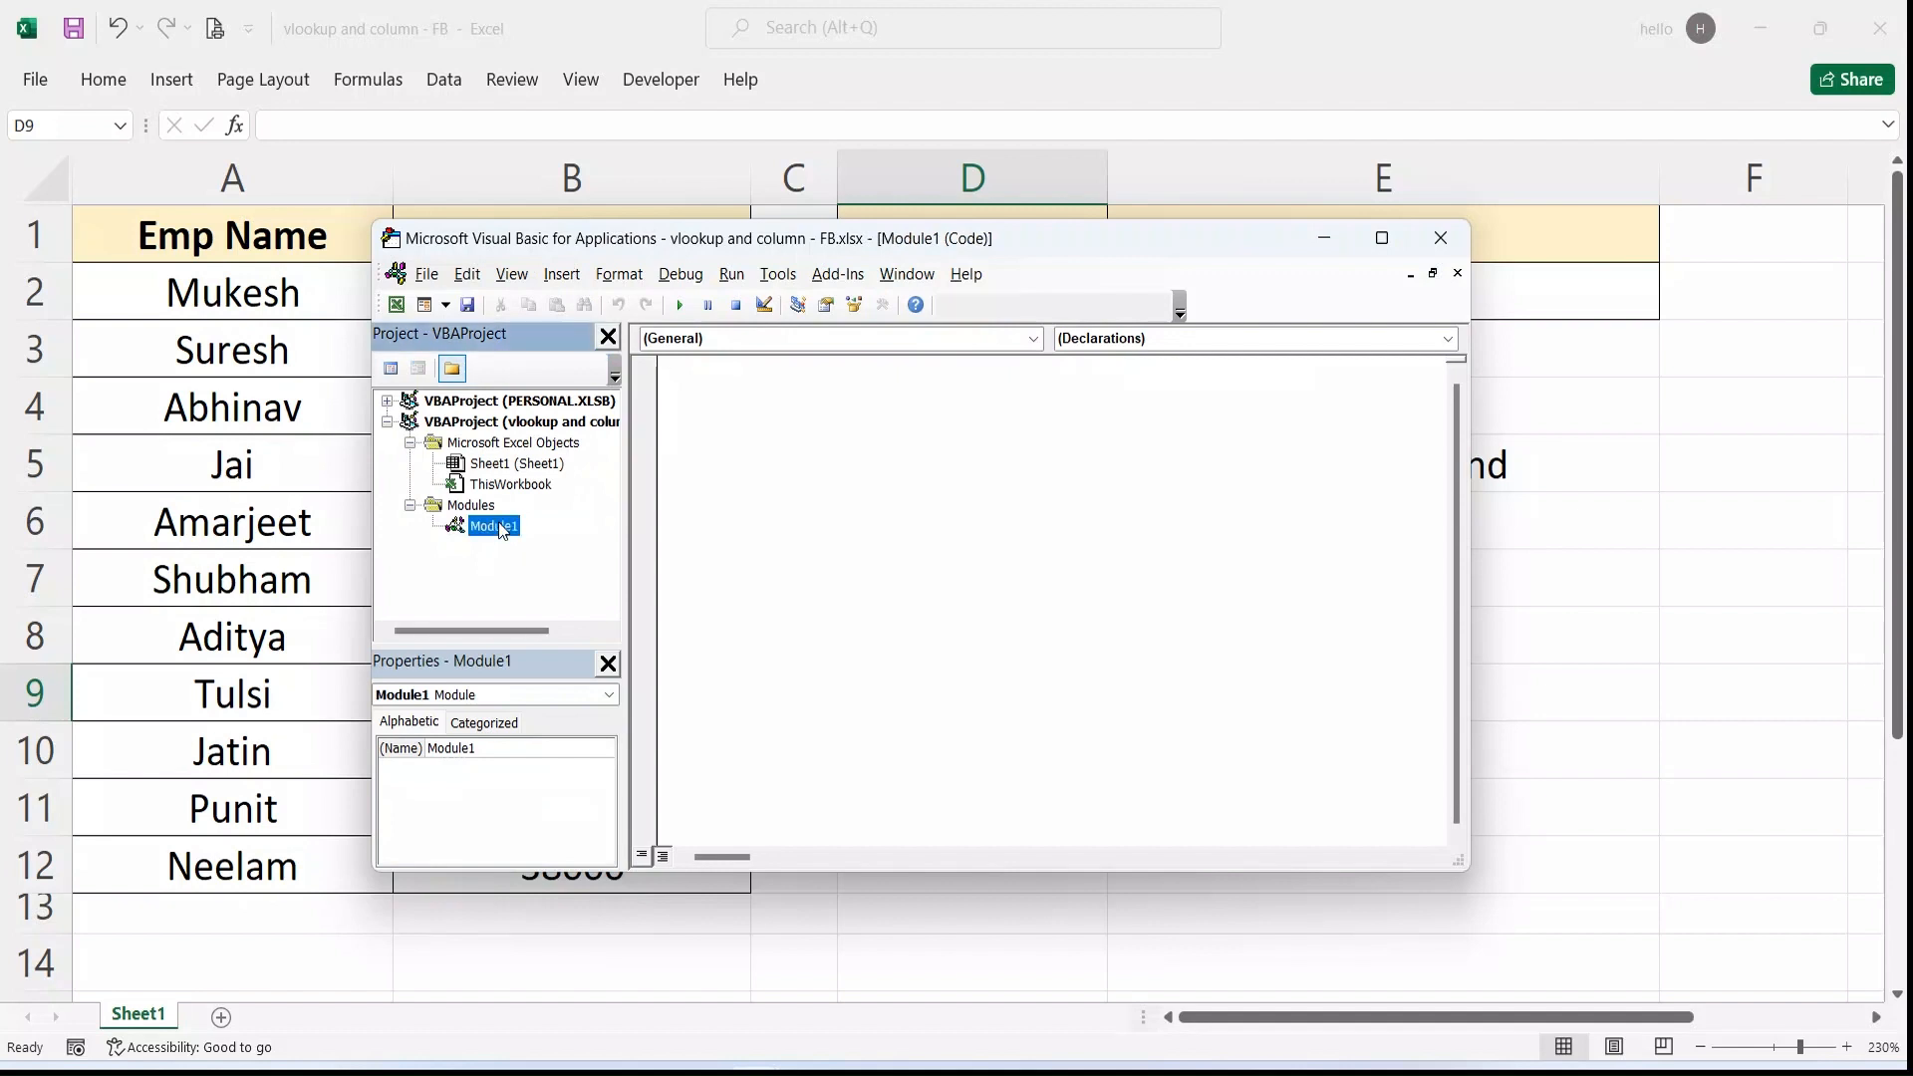
# Step: Declare a function named popup() in the new module, with blank lines inside its body
pyautogui.click(753, 432)
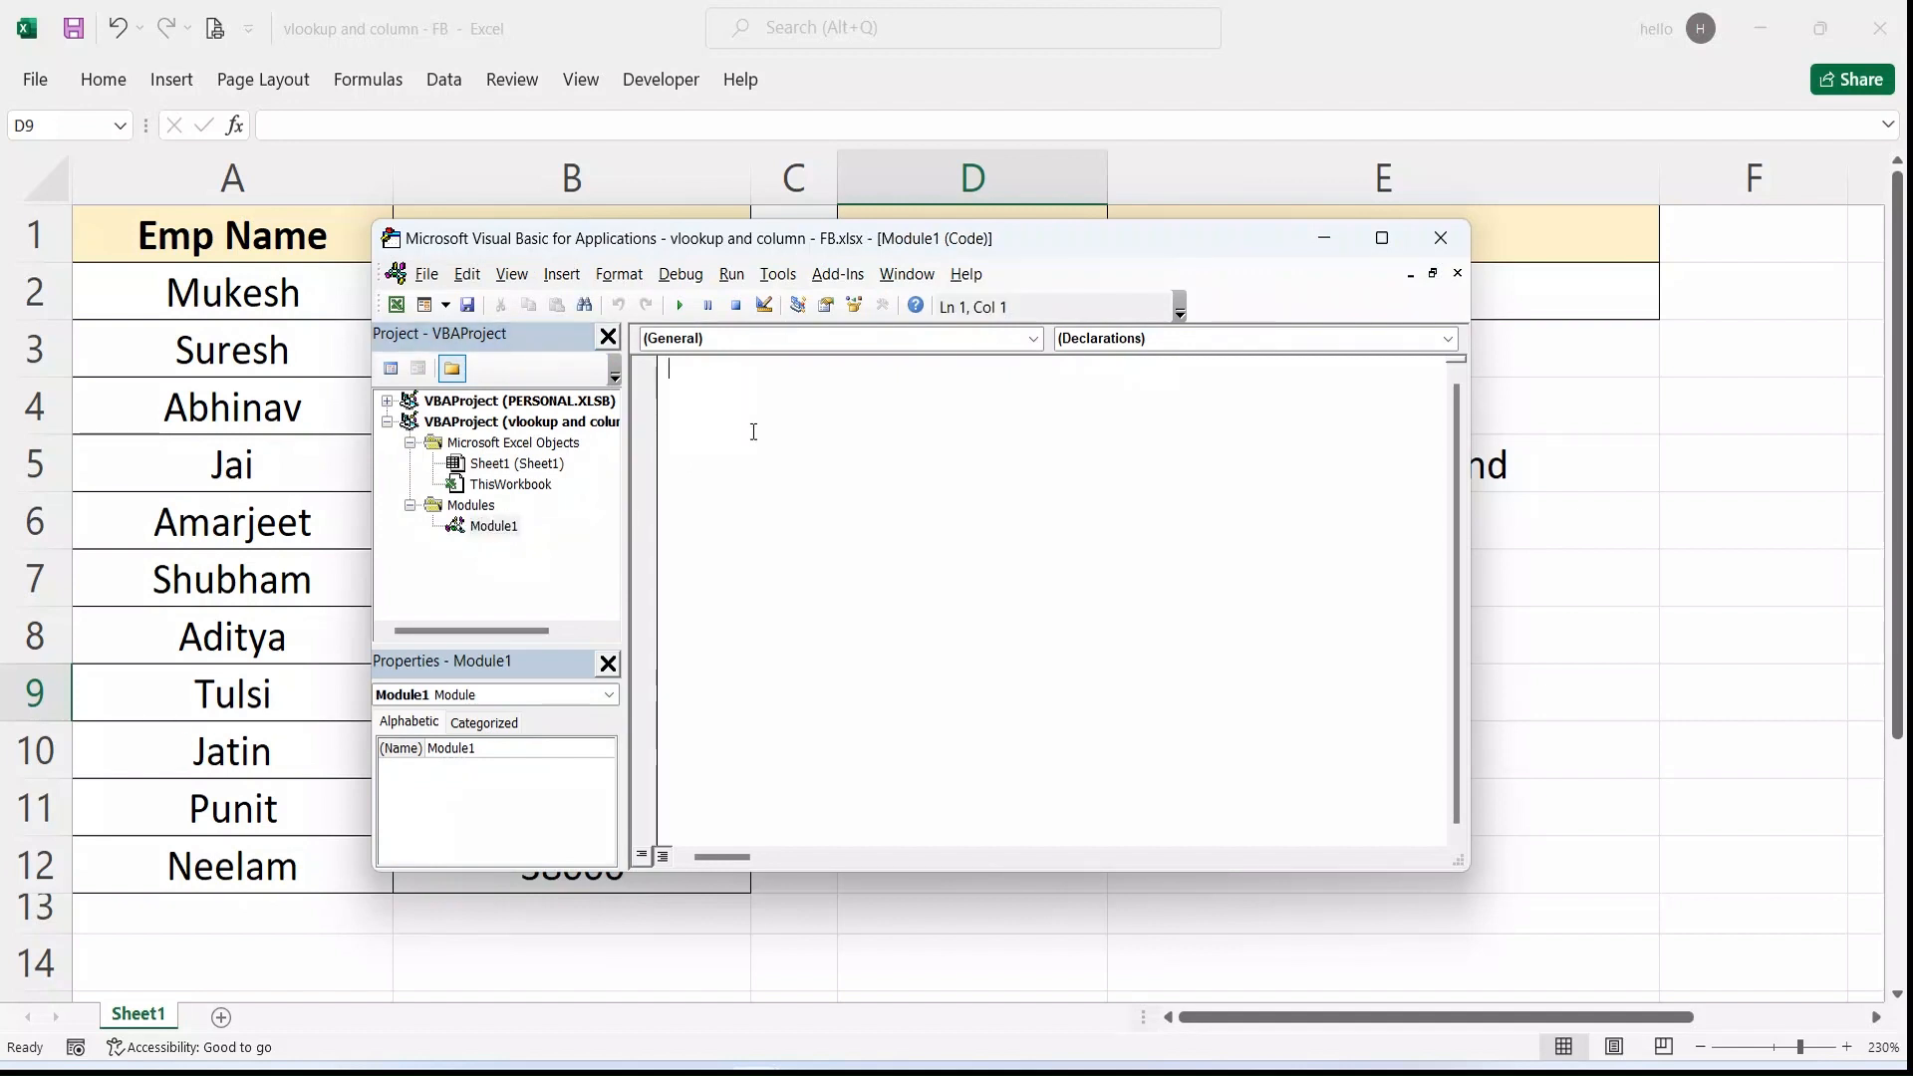
pyautogui.write('function popup()')
pyautogui.press('Return')
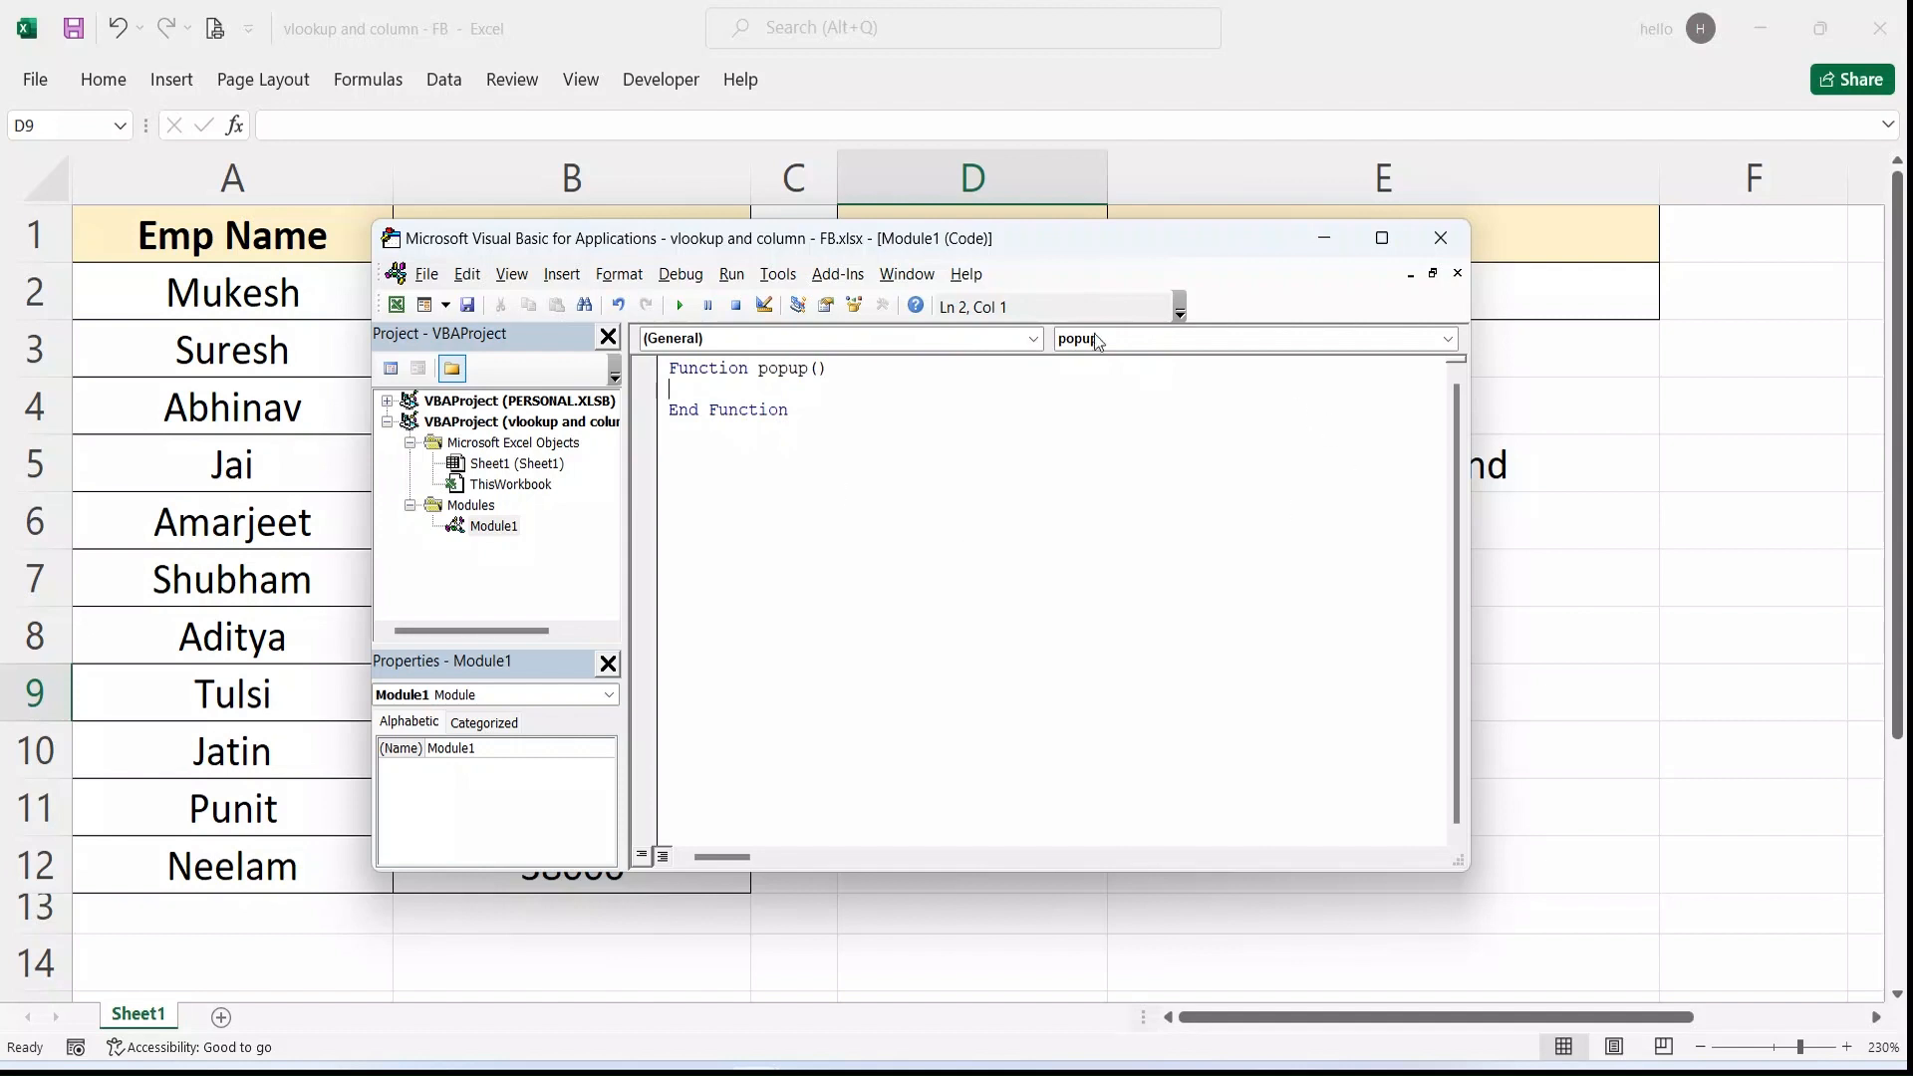
pyautogui.press('Return')
pyautogui.press('Return')
pyautogui.press('Return')
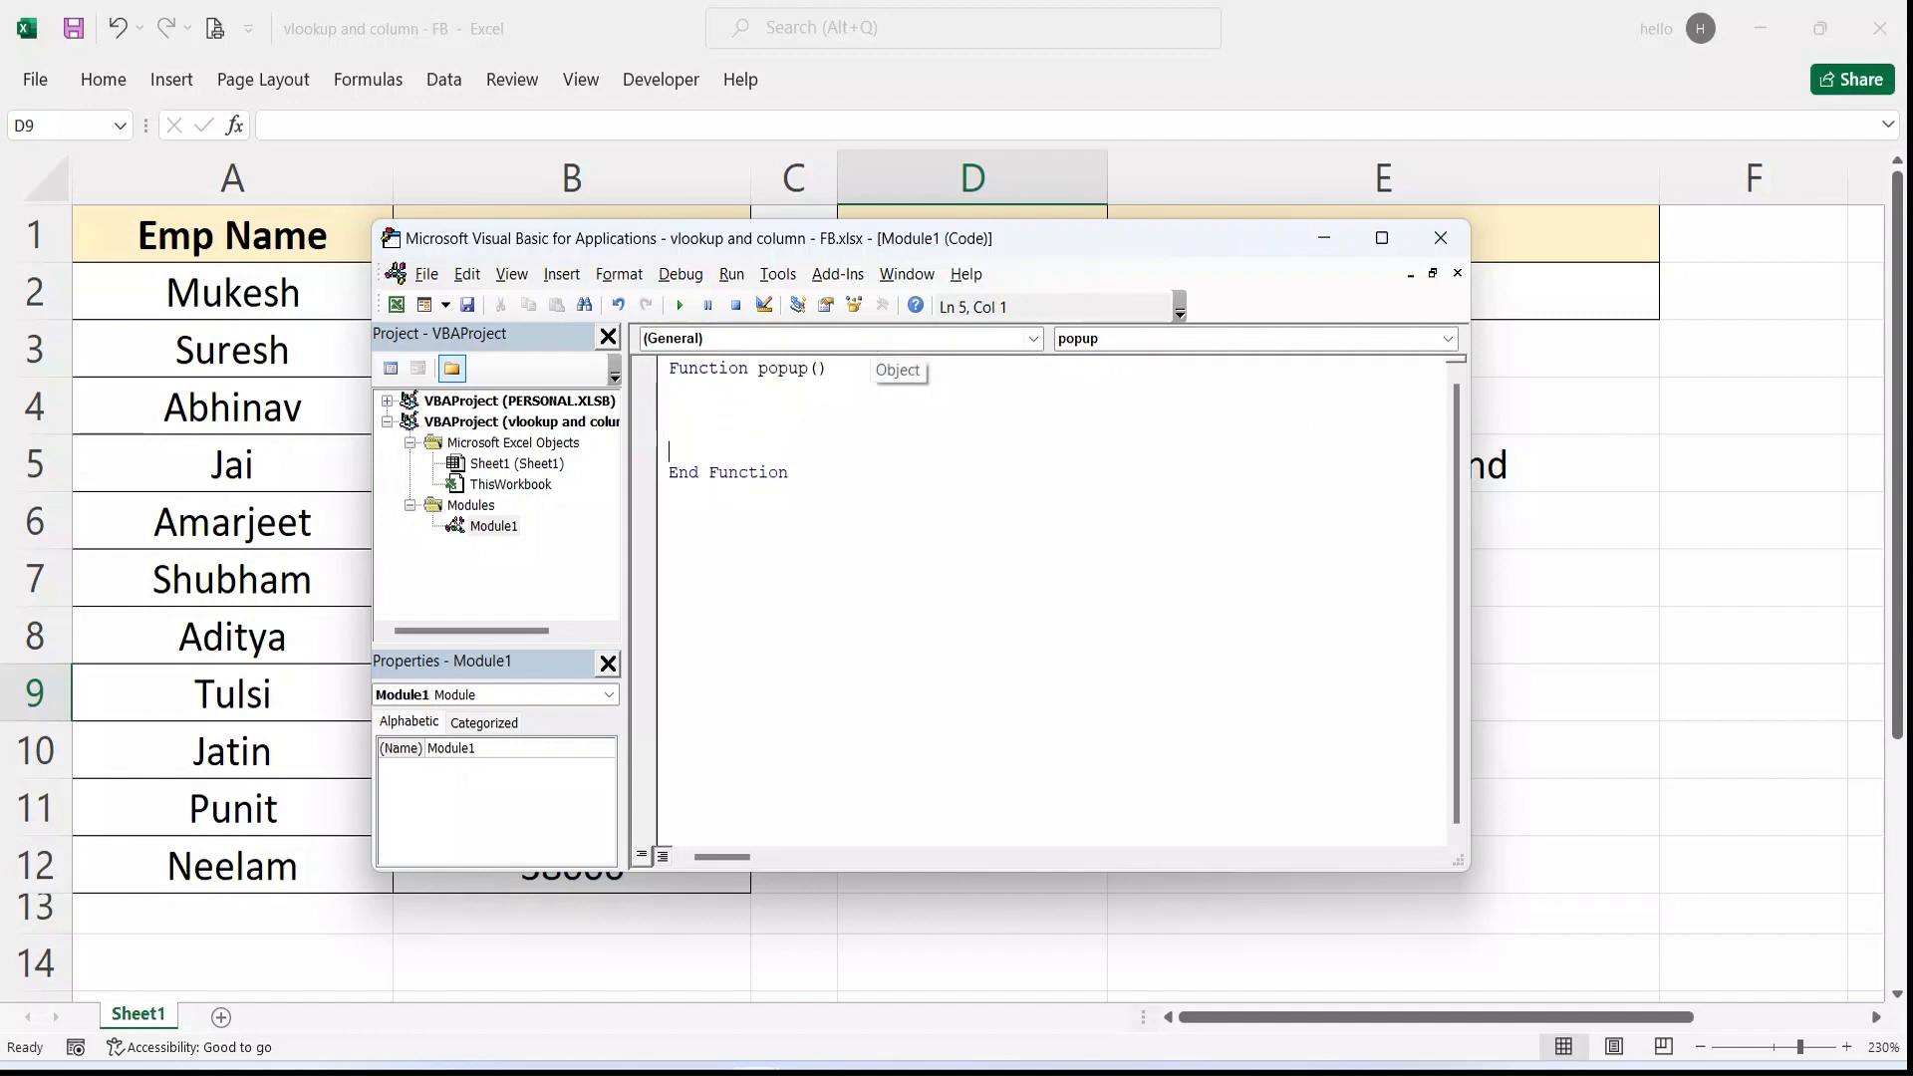
# Step: Add msgbox "Please enter the correct Name or Select the Name from the list." inside popup() and close the Visual Basic editor
pyautogui.click(750, 403)
pyautogui.write('msgbox "')
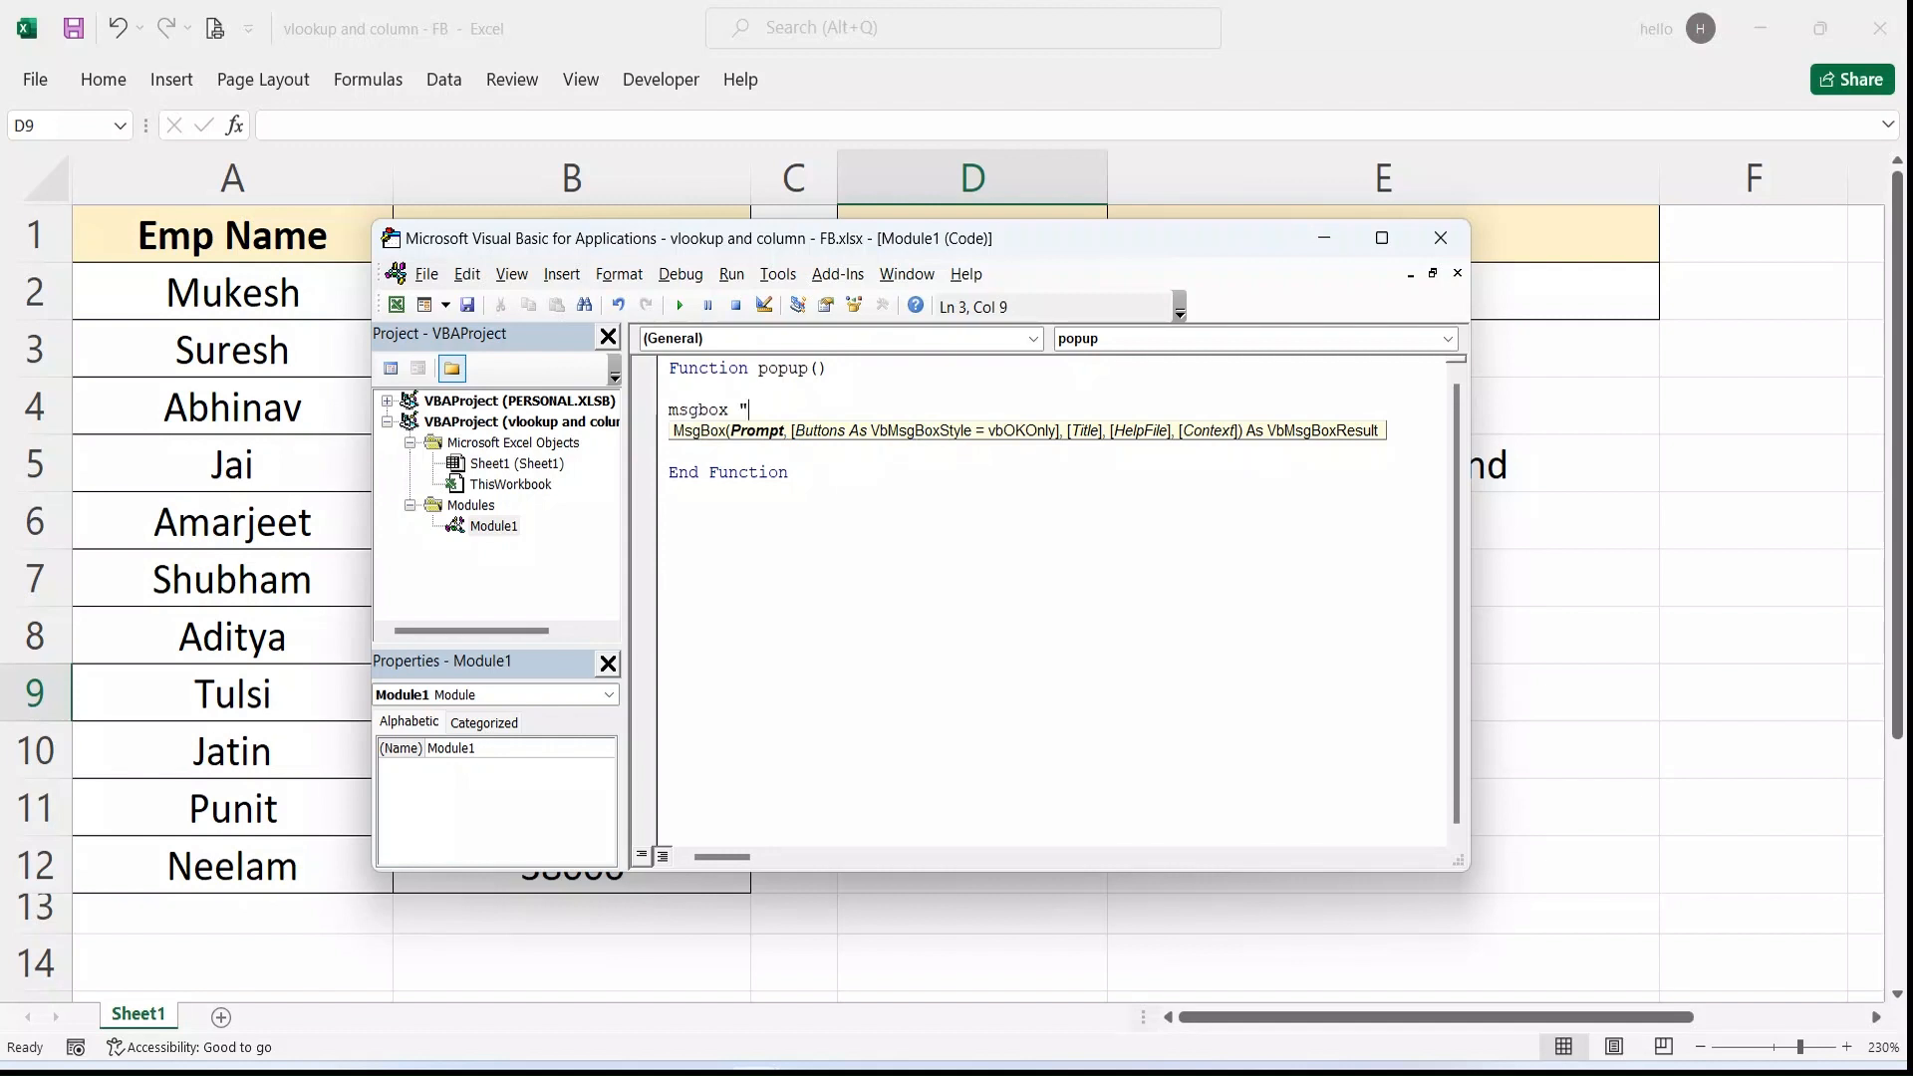
pyautogui.write('Ples')
pyautogui.press('BackSpace')
pyautogui.write('ase enter the correct')
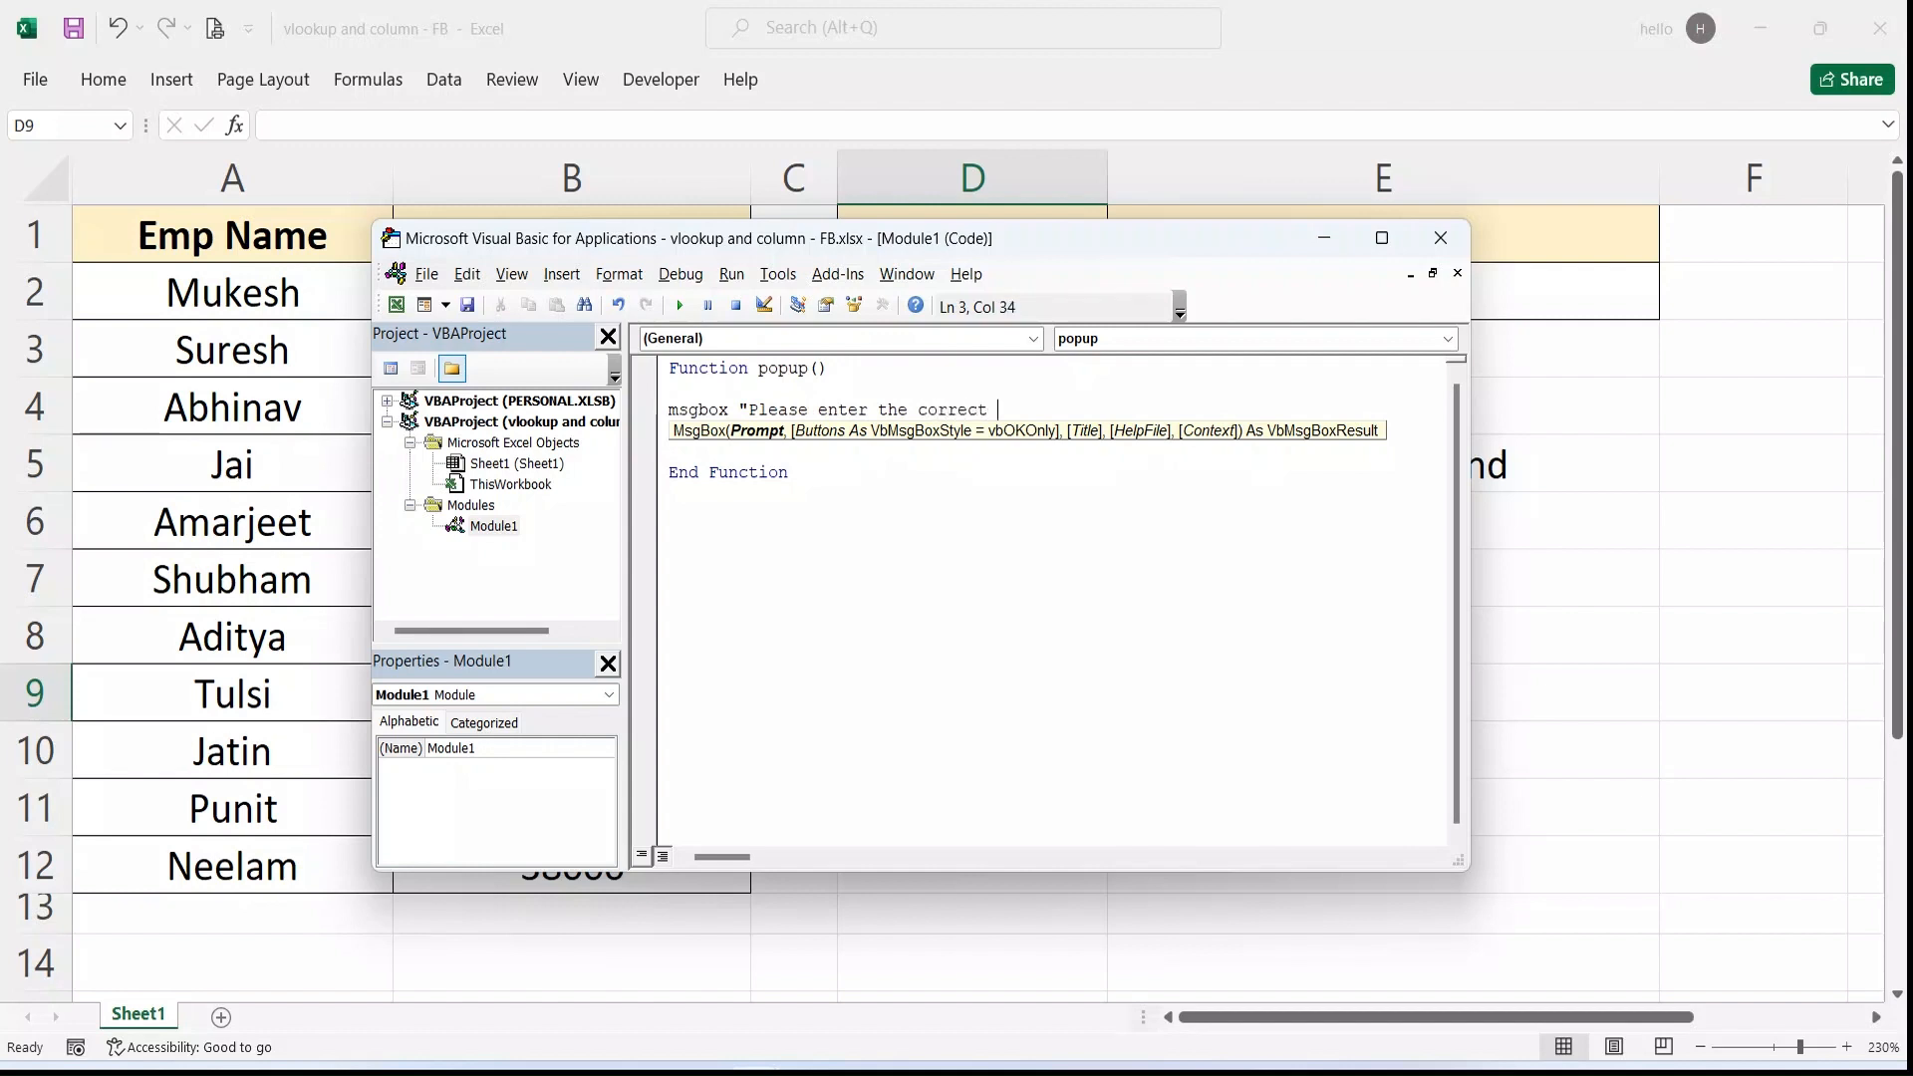
pyautogui.write(' Na')
pyautogui.press('BackSpace')
pyautogui.write('Name or Select the Name from t')
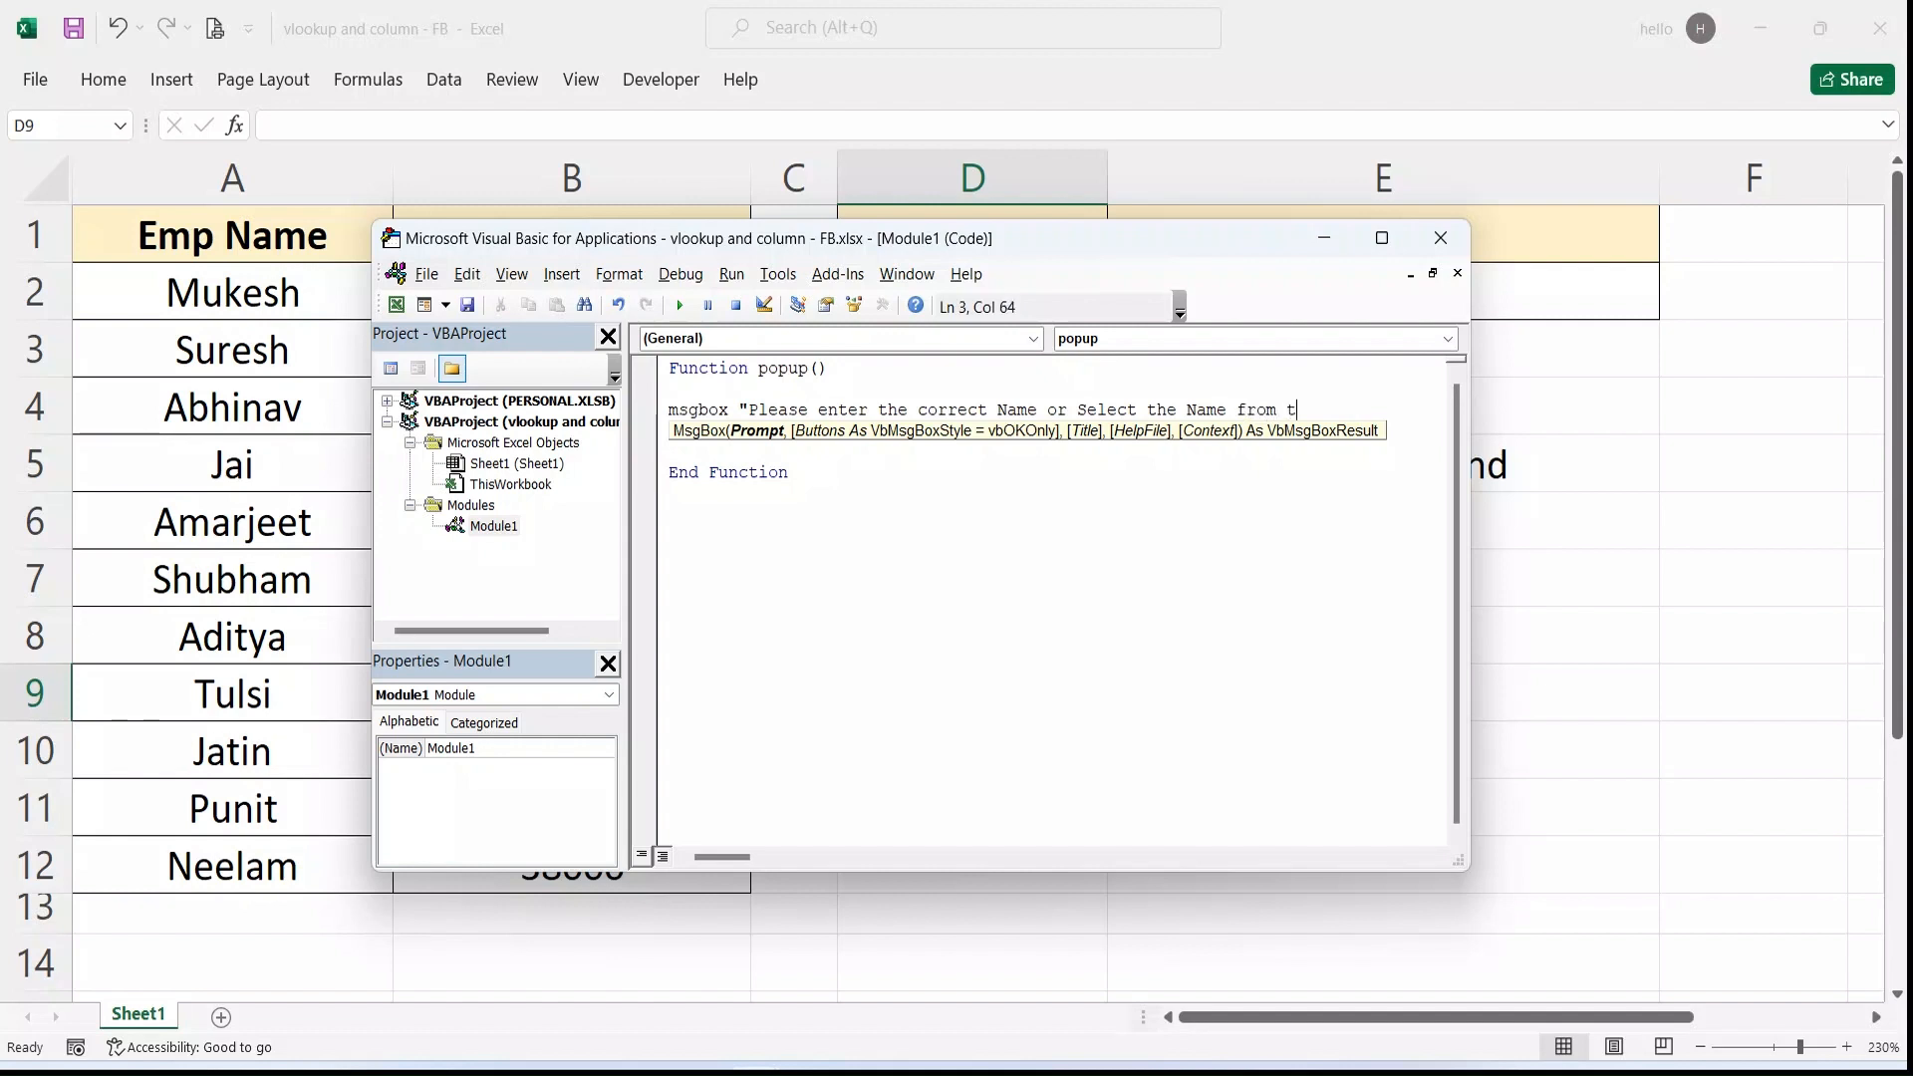
pyautogui.write('he list."')
pyautogui.click(1166, 587)
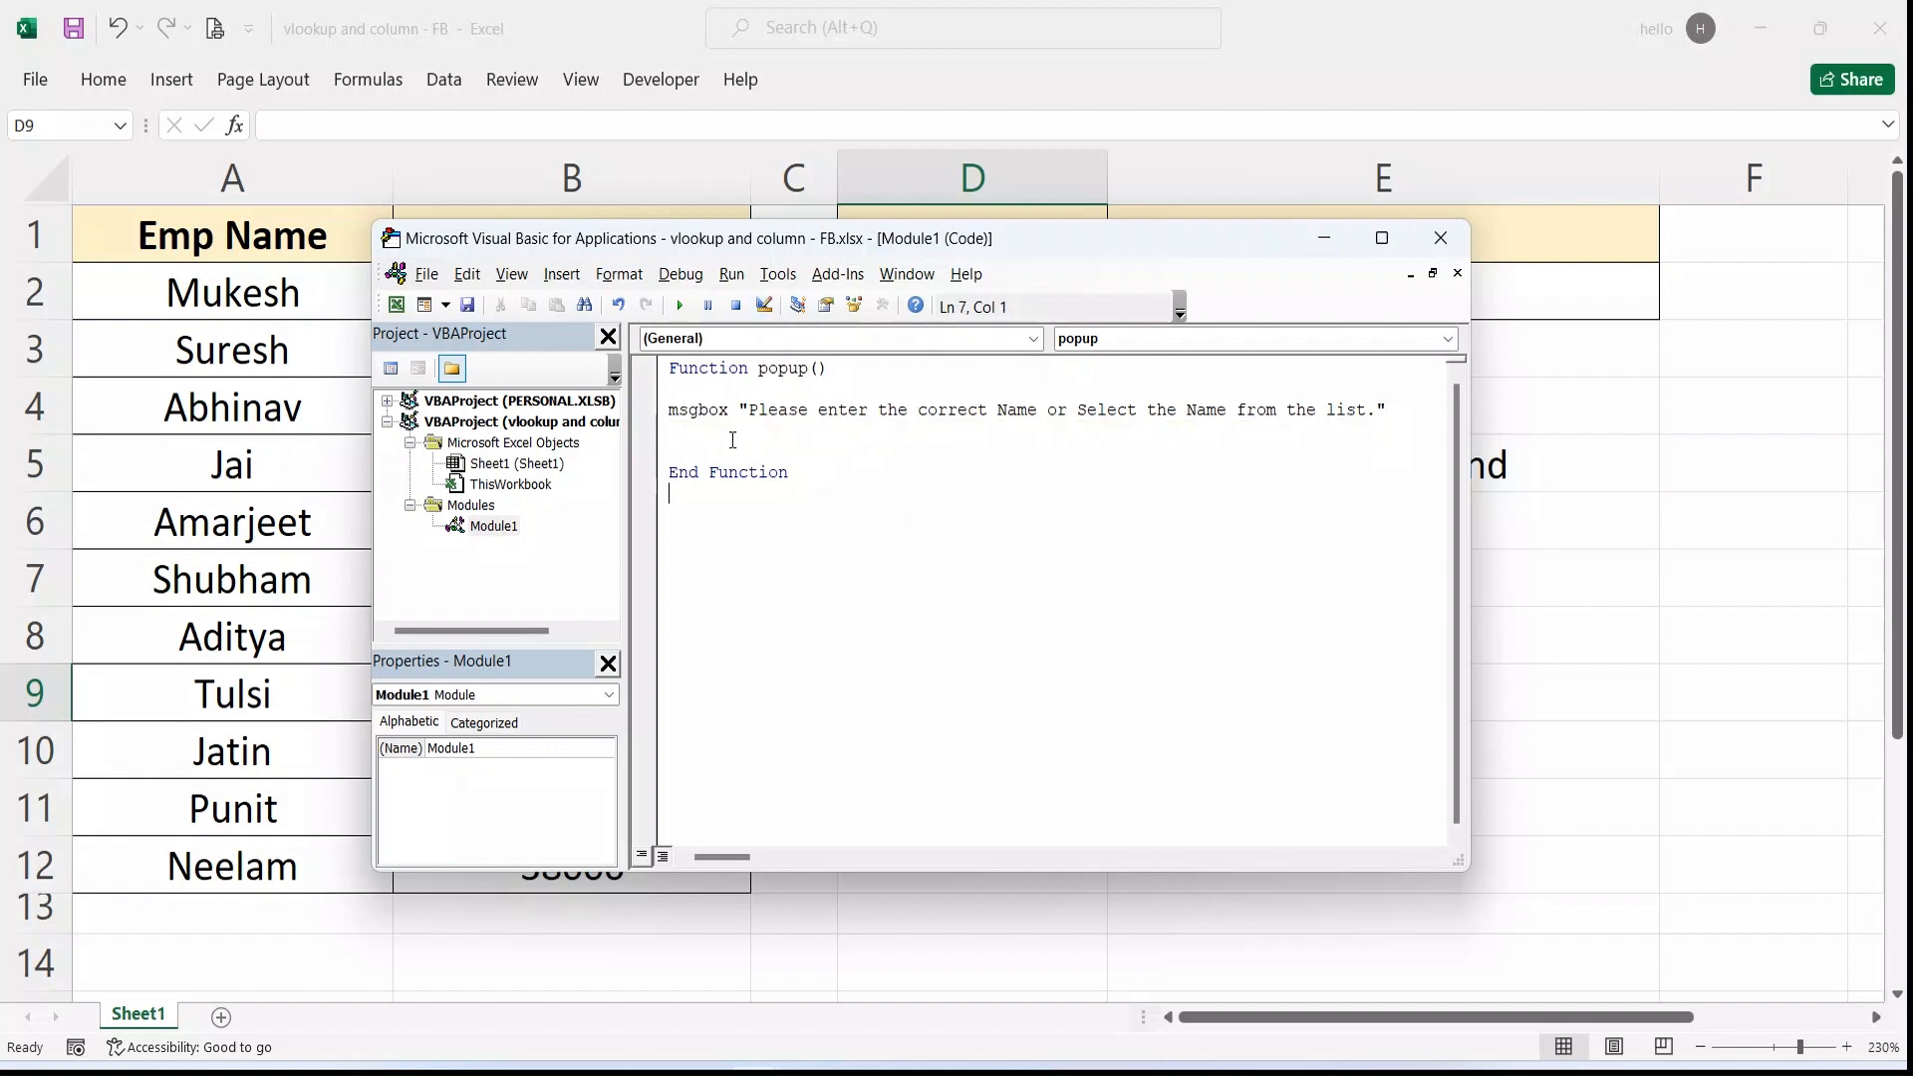
pyautogui.click(1437, 236)
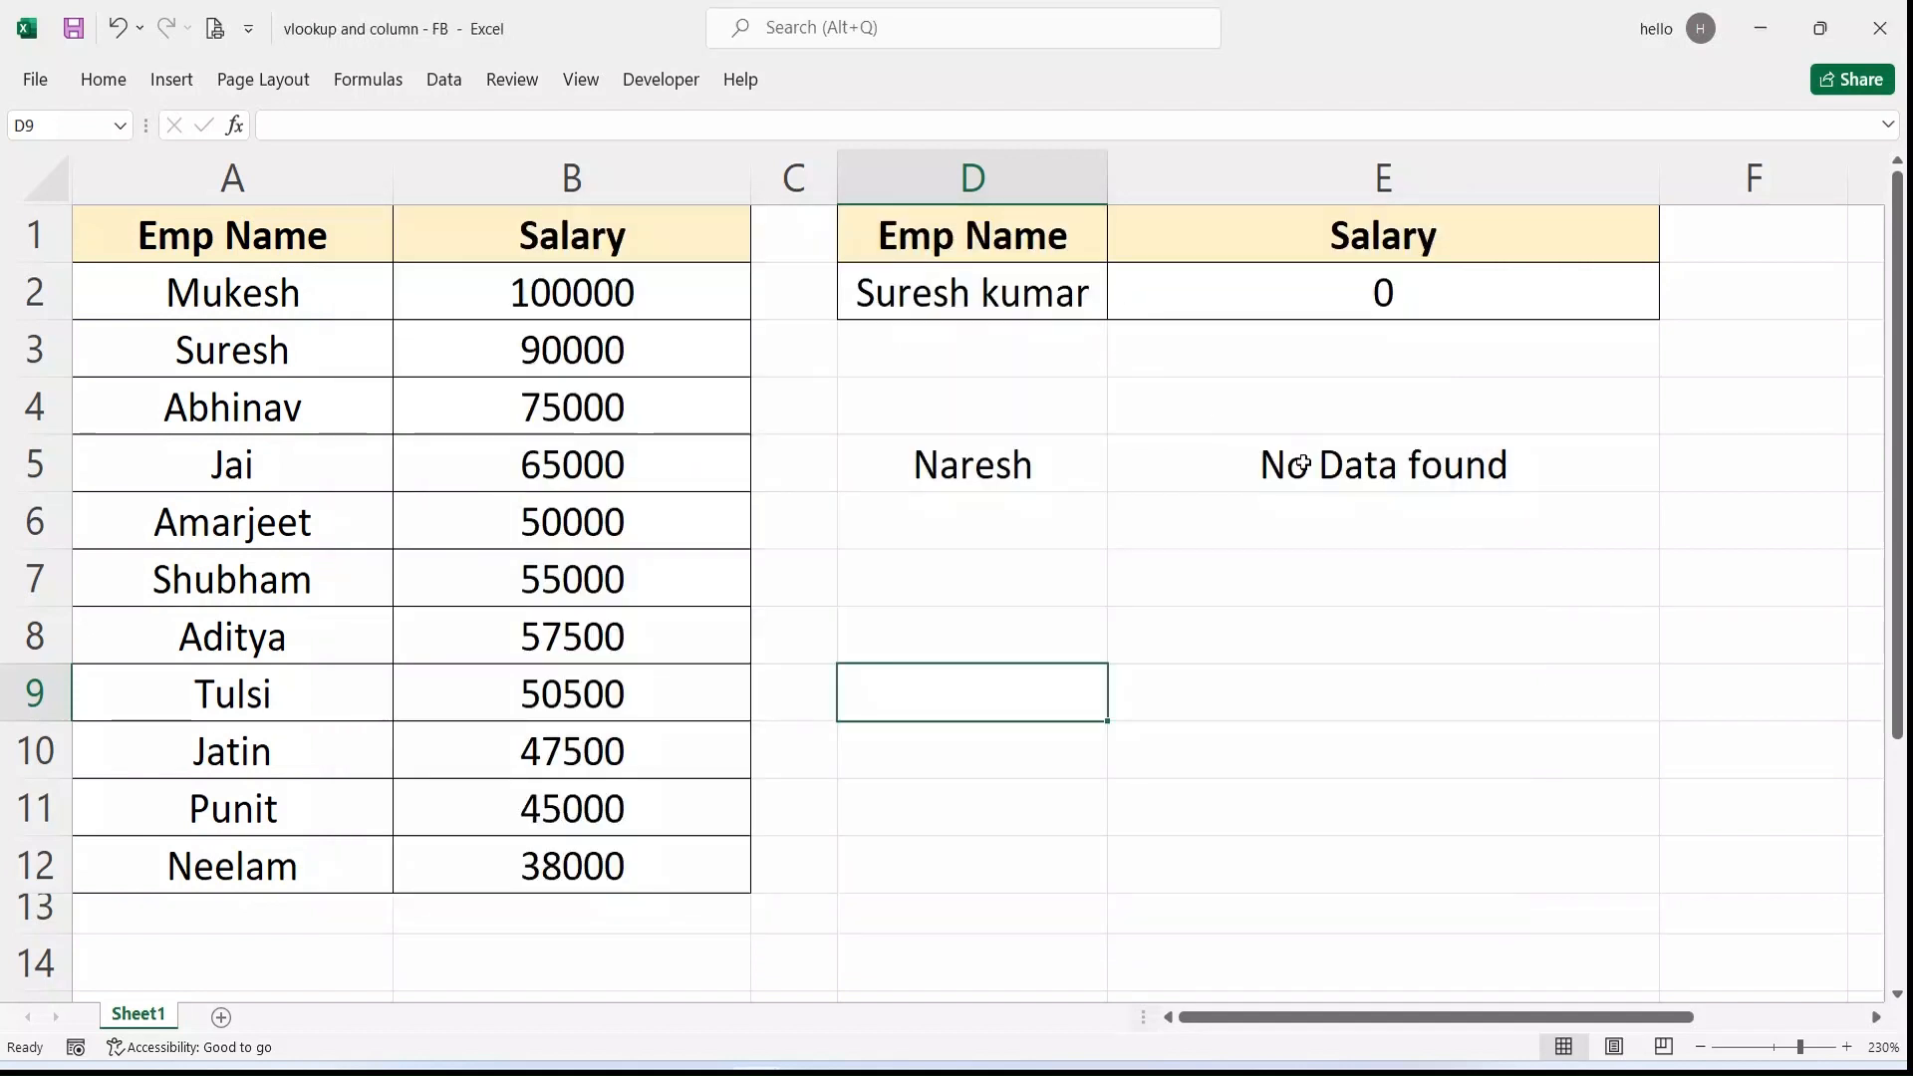
# Step: Clear the salary formula in E2 and begin a new one with VLOOKUP nested inside IFERROR
pyautogui.click(1204, 299)
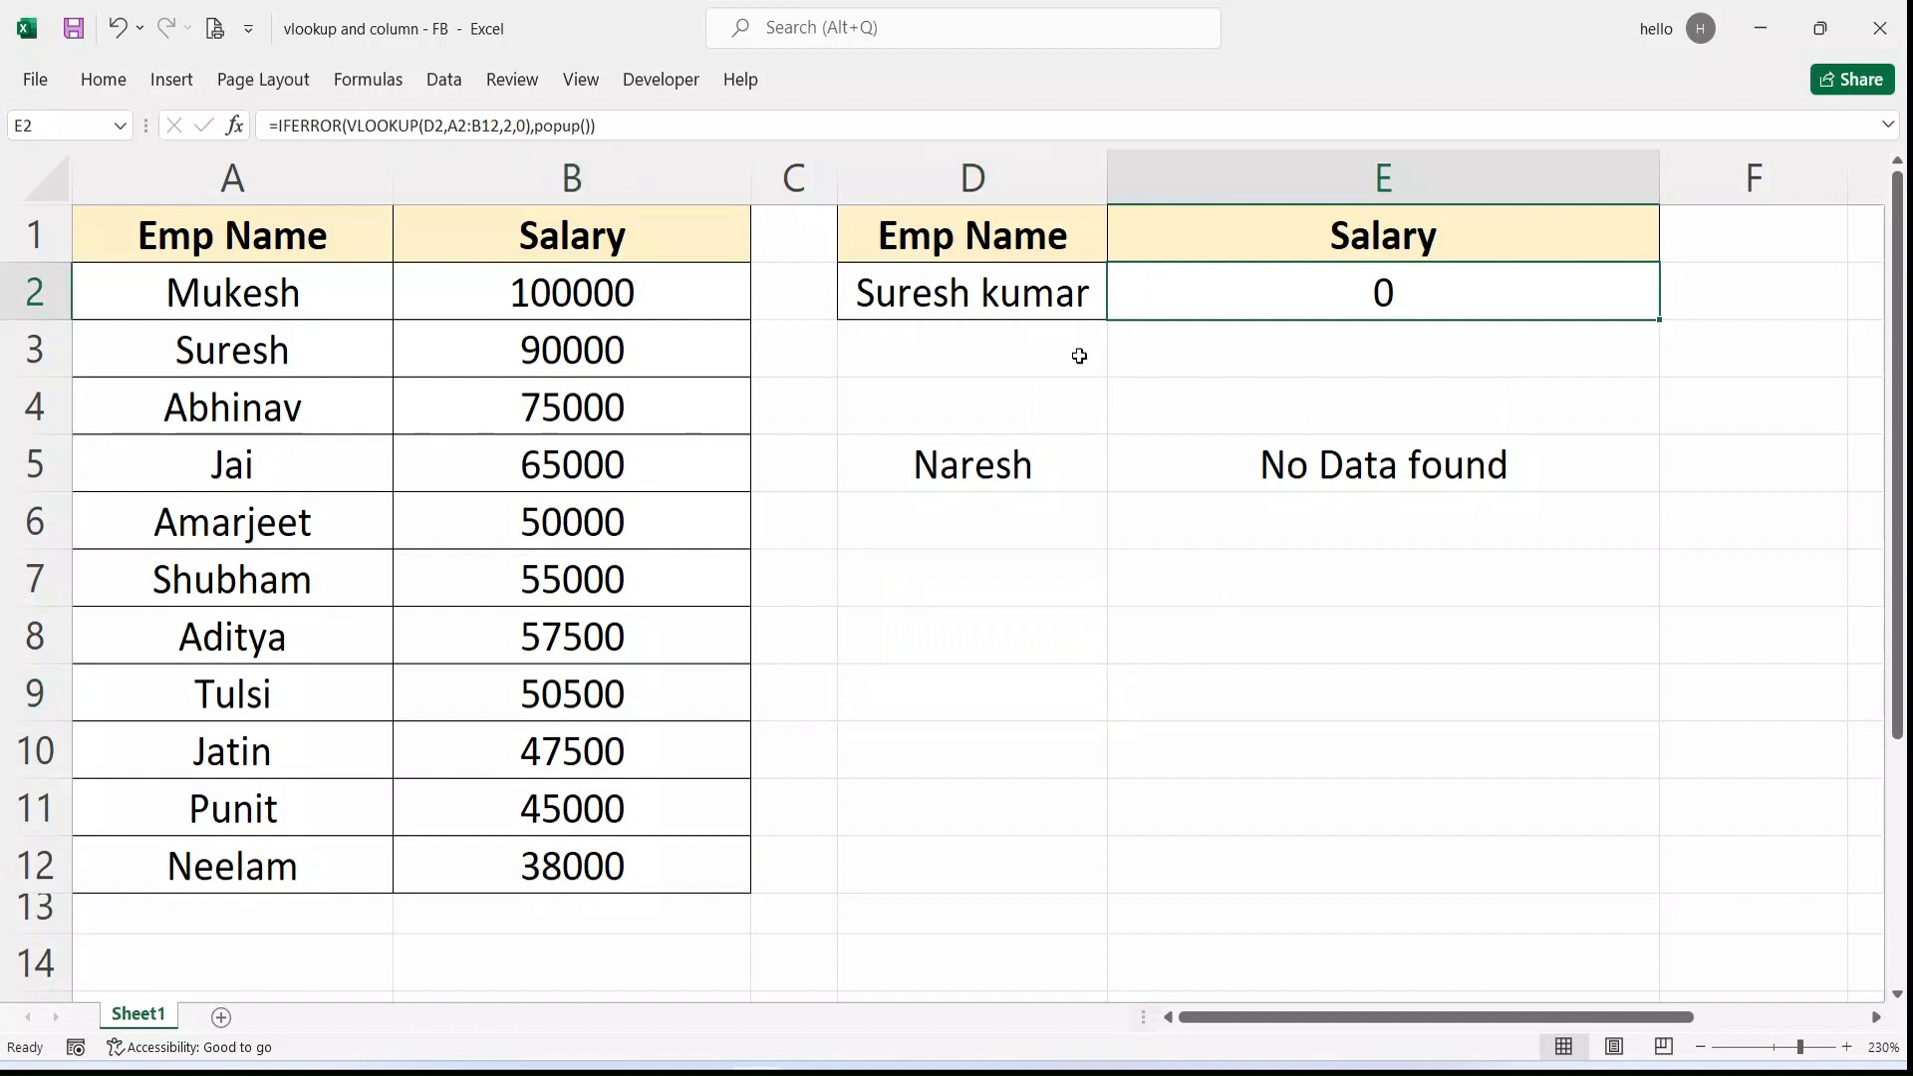
pyautogui.press('Delete')
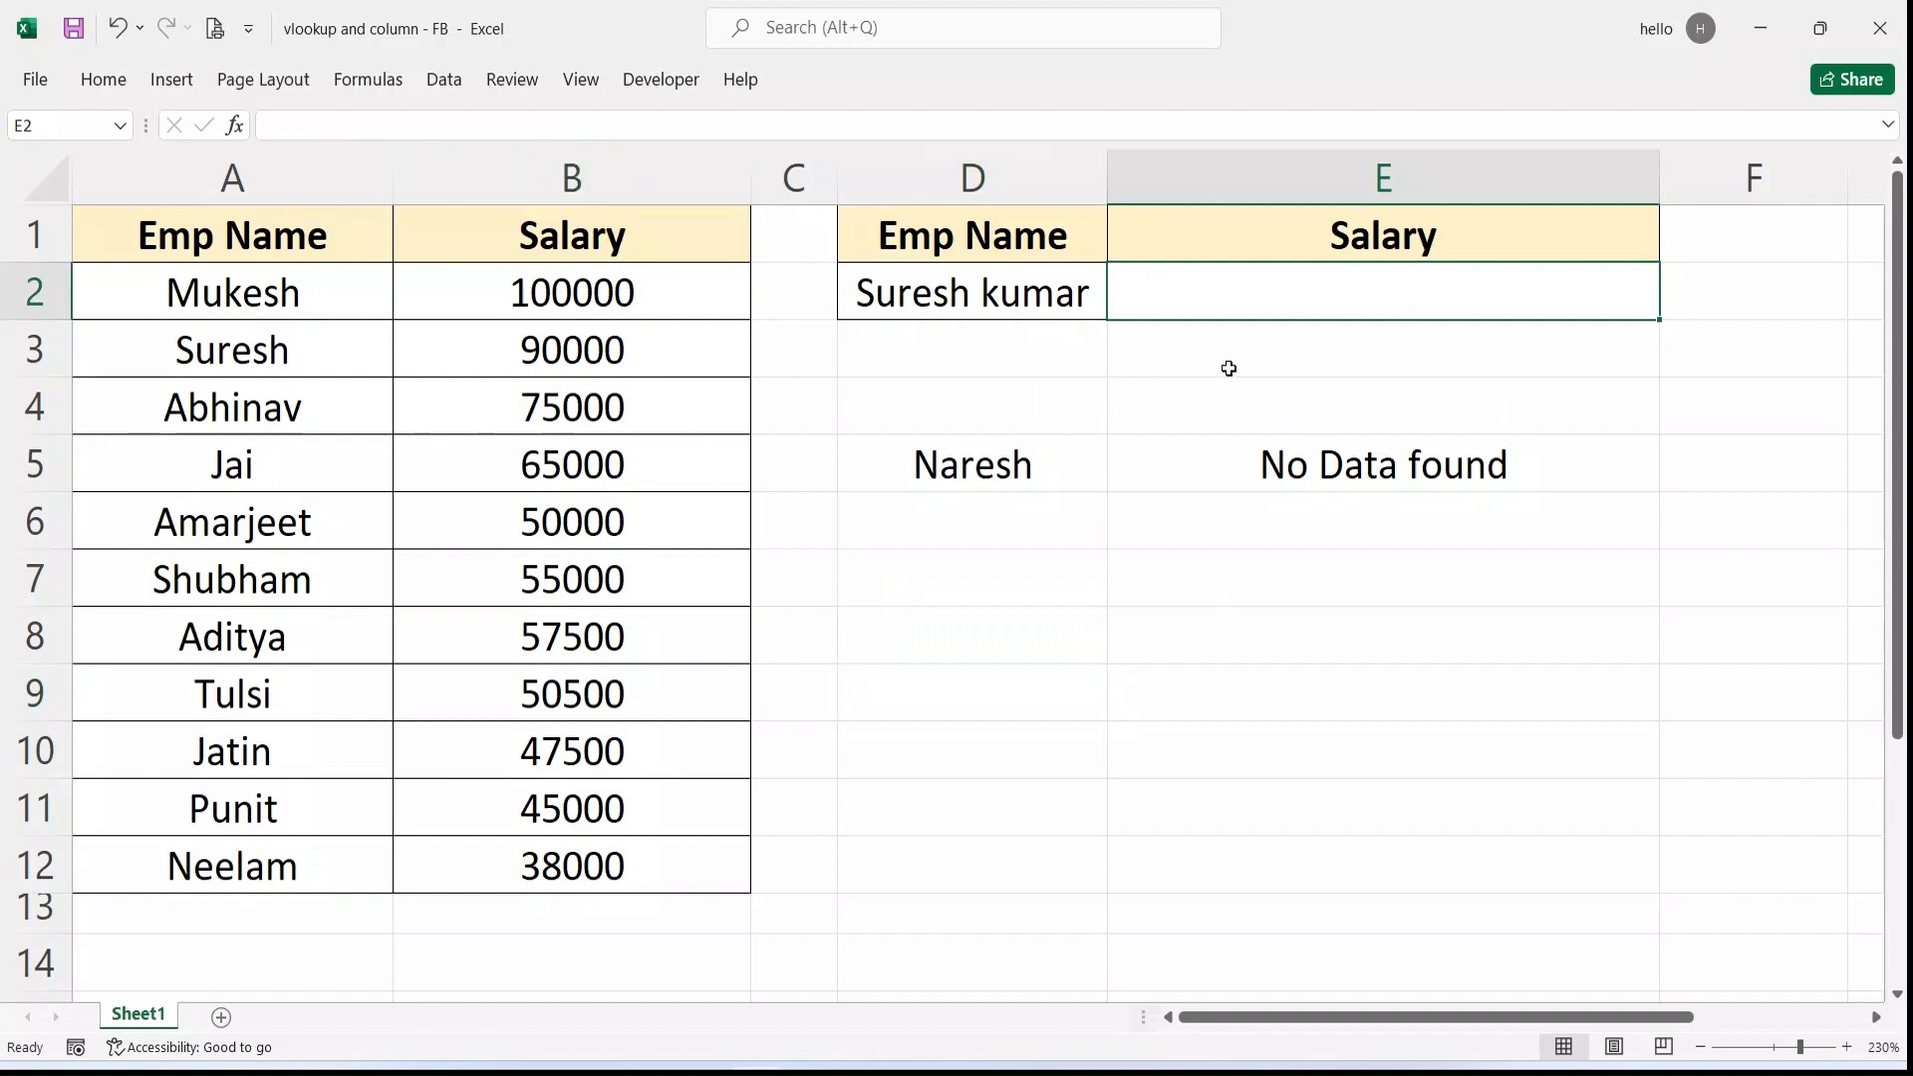
pyautogui.write('=')
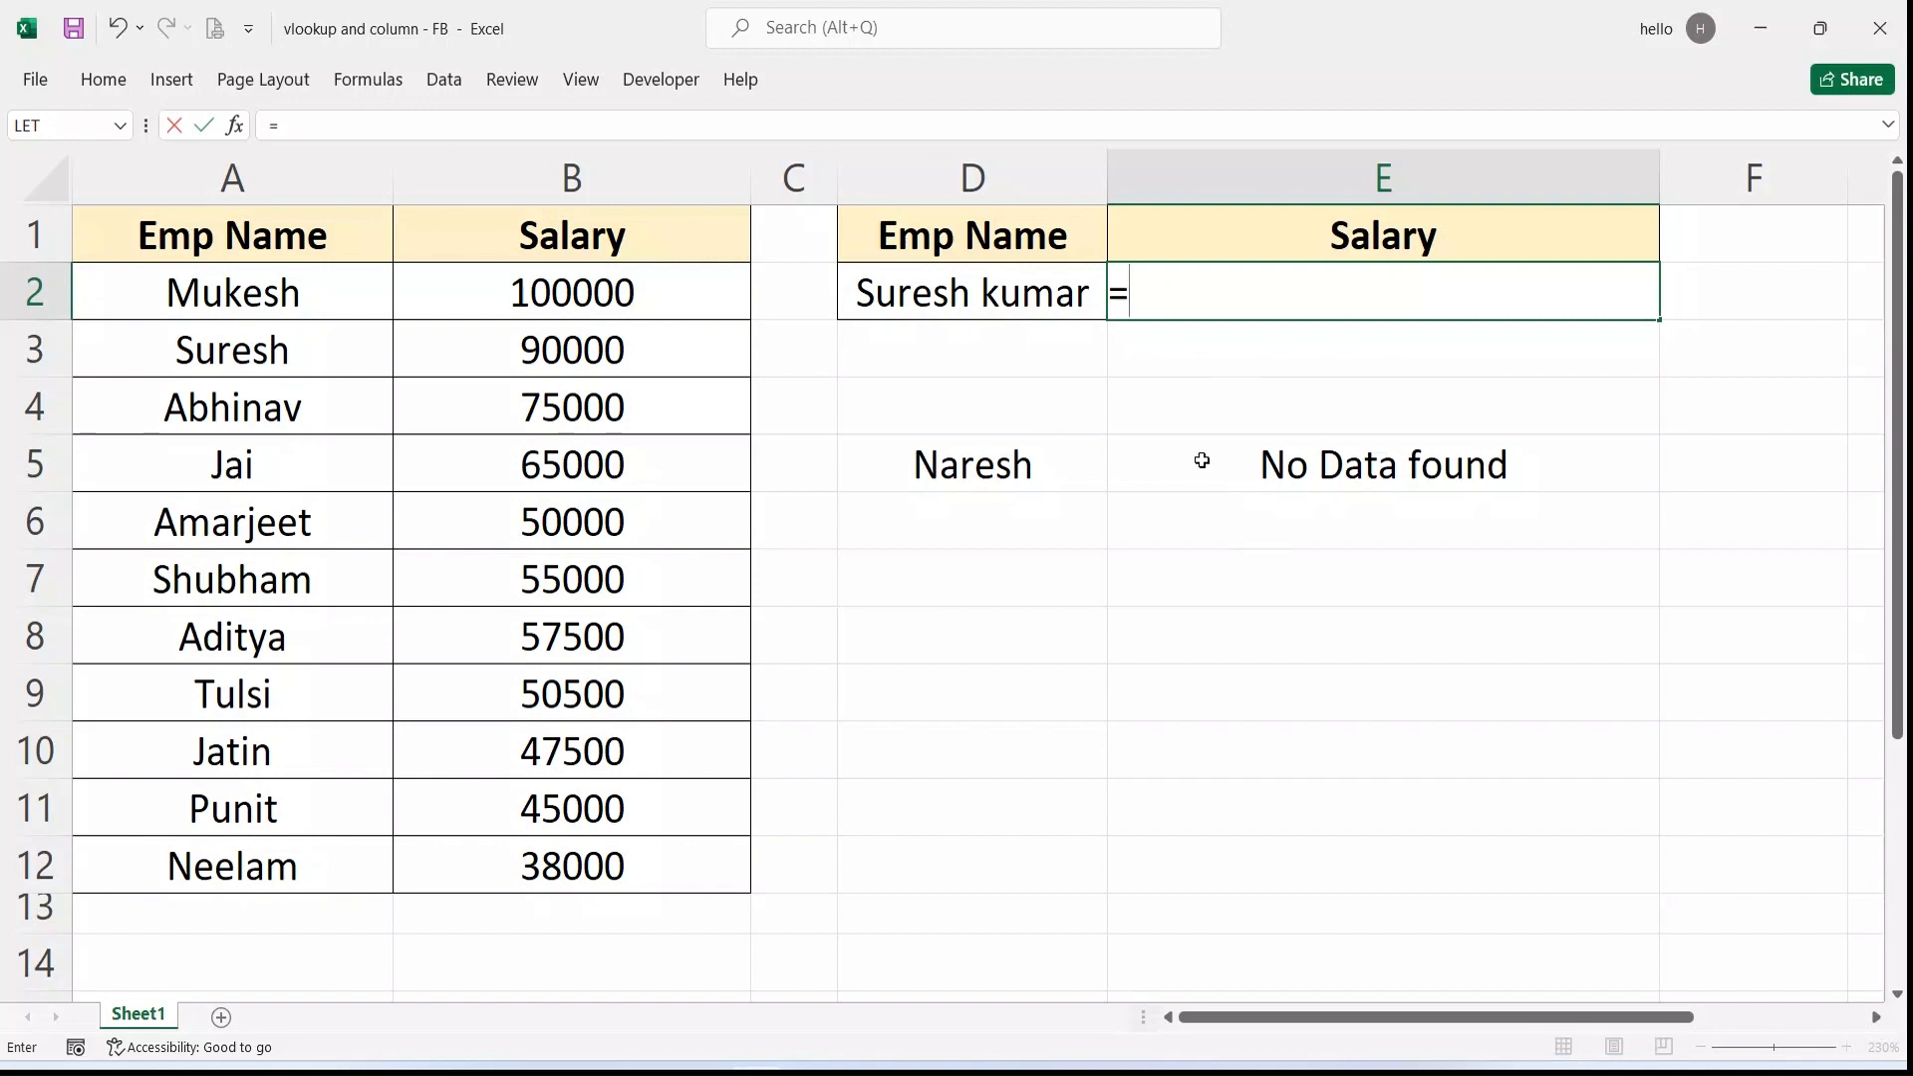
pyautogui.write('ifer')
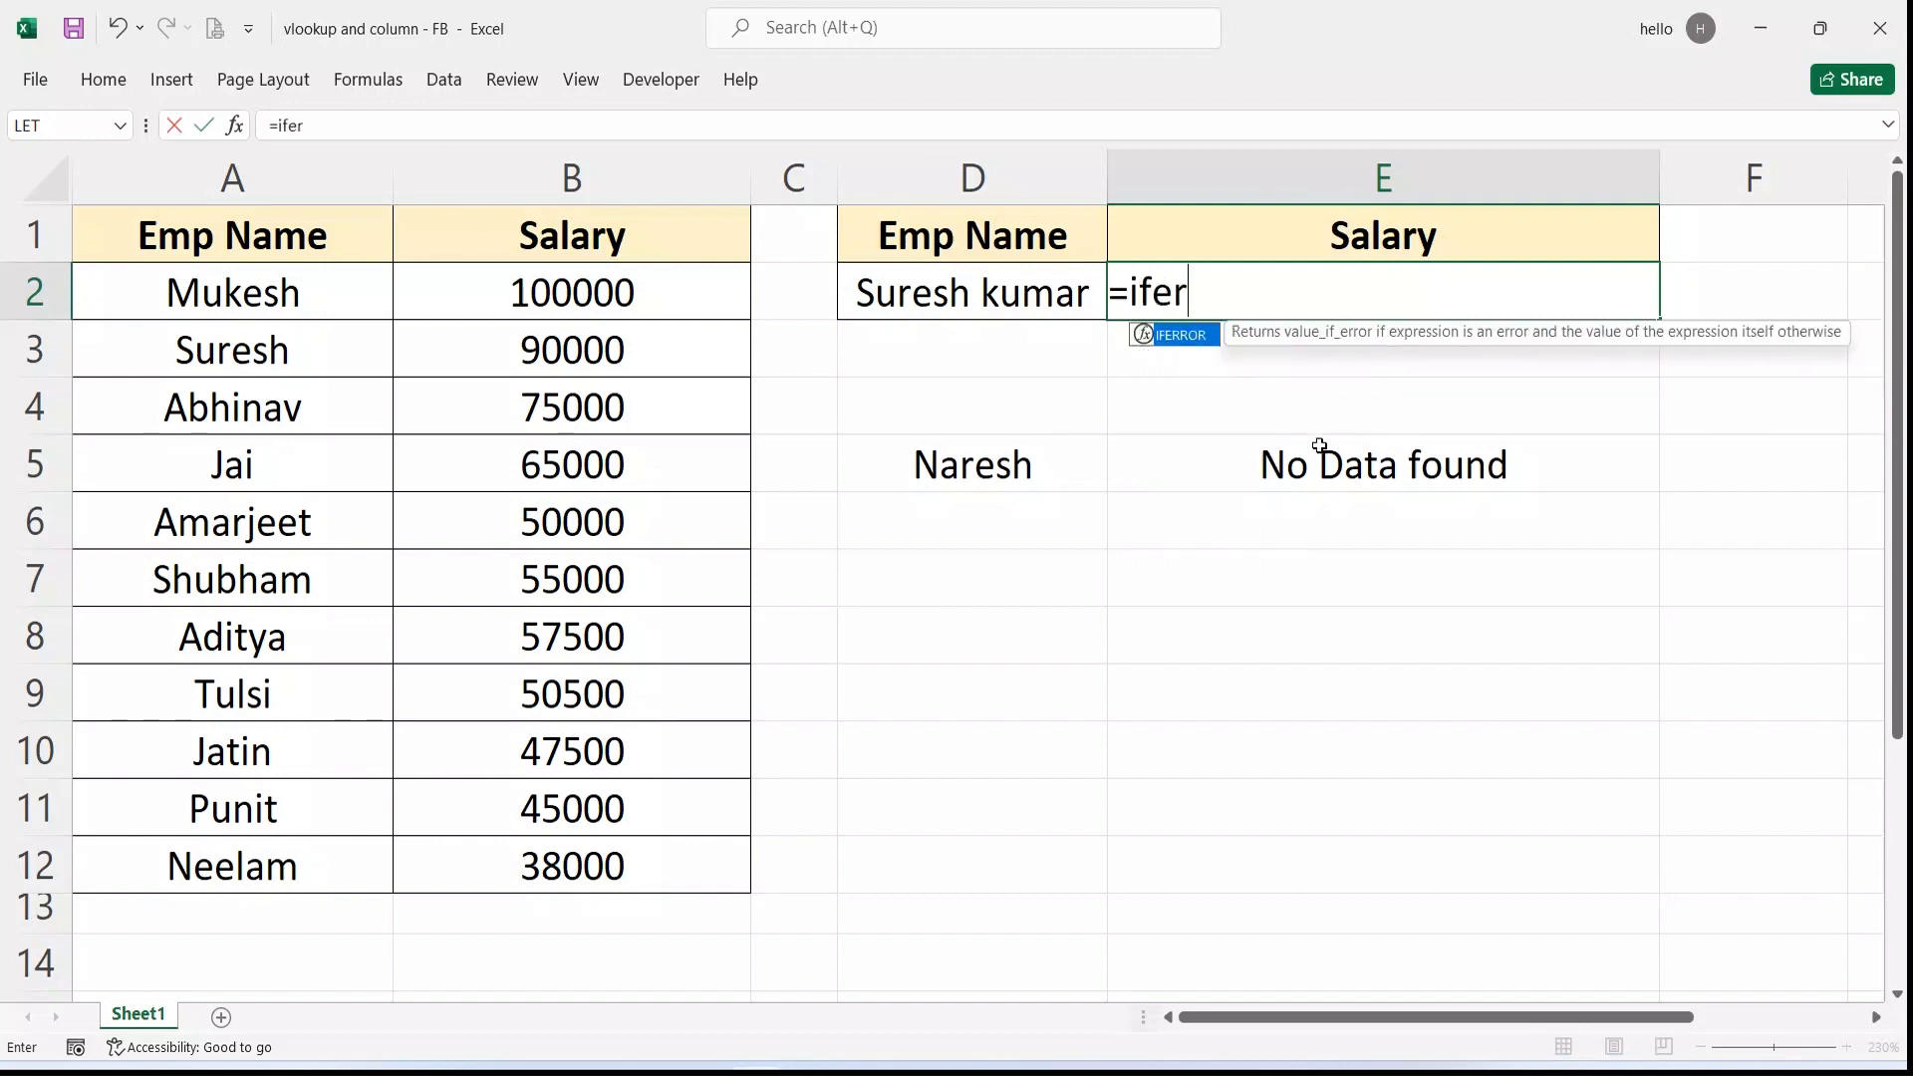
pyautogui.press('Tab')
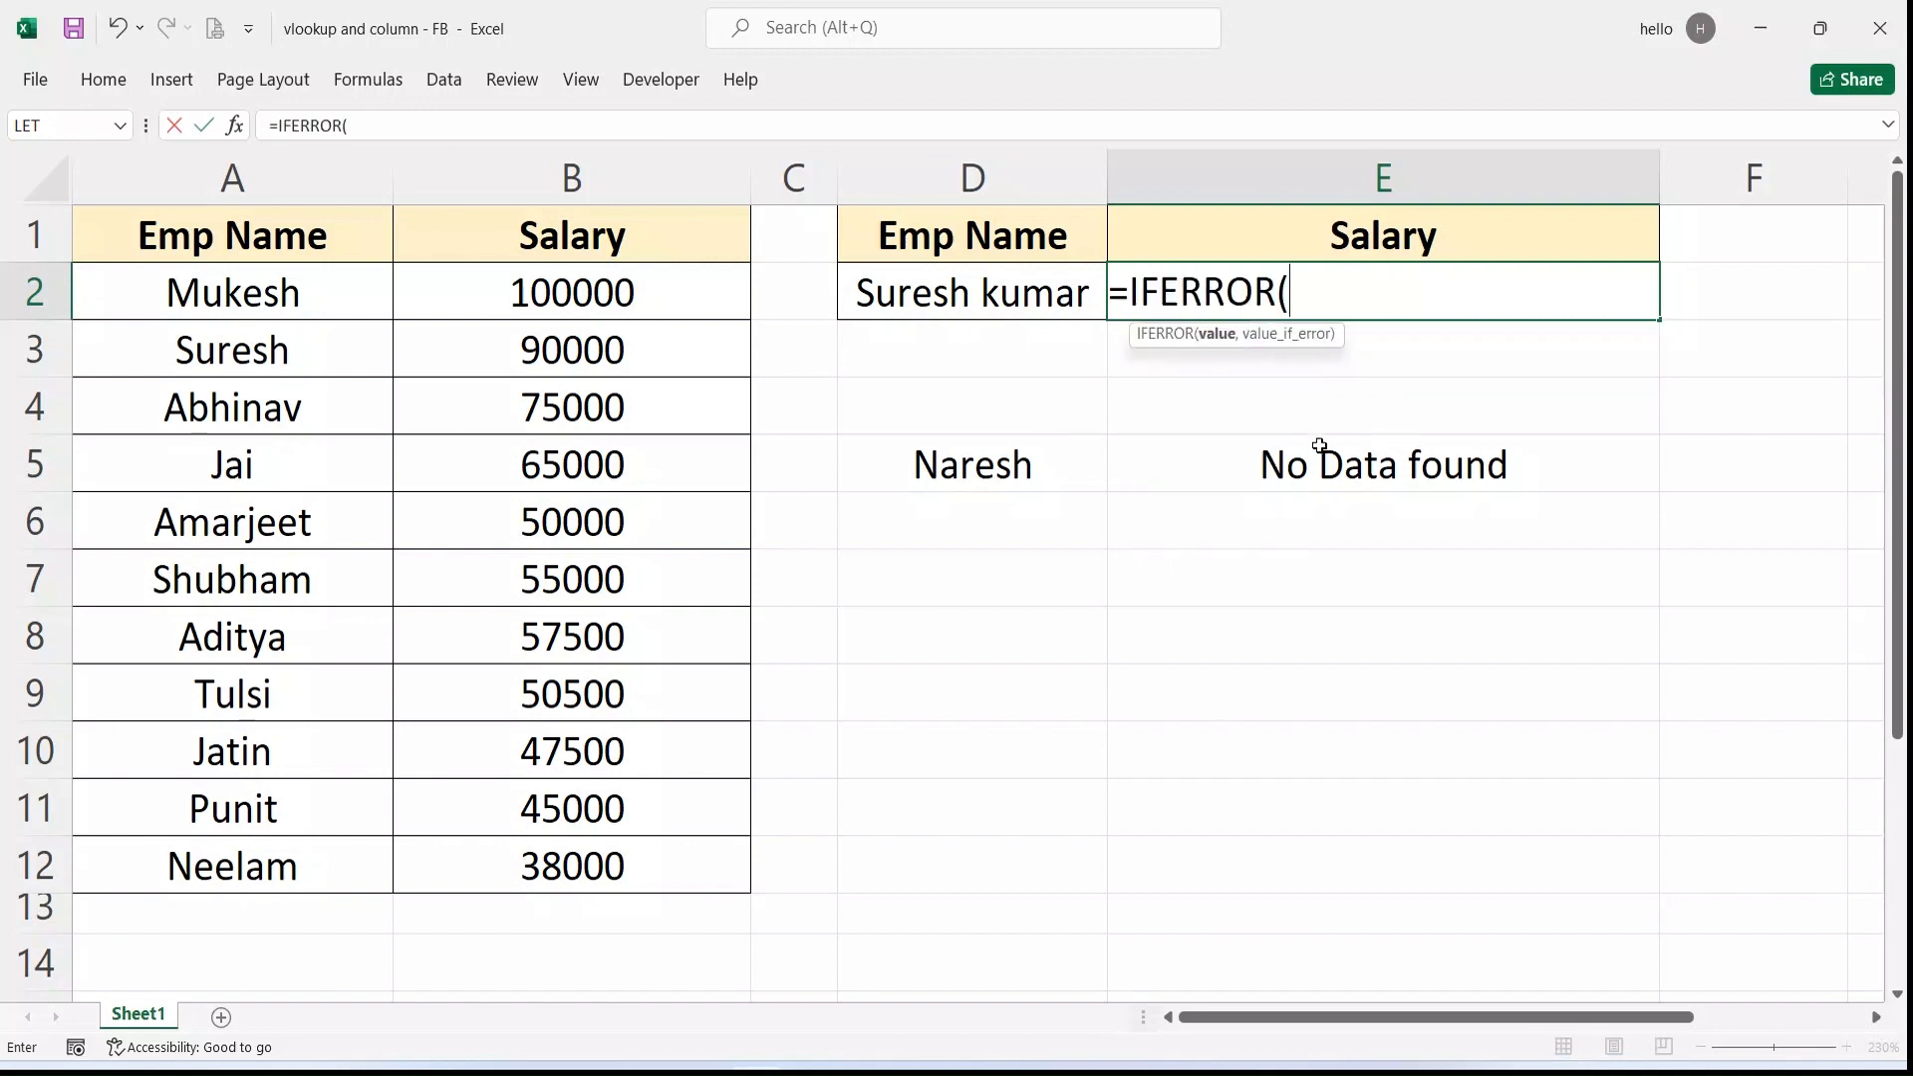
pyautogui.write('vl')
pyautogui.press('Tab')
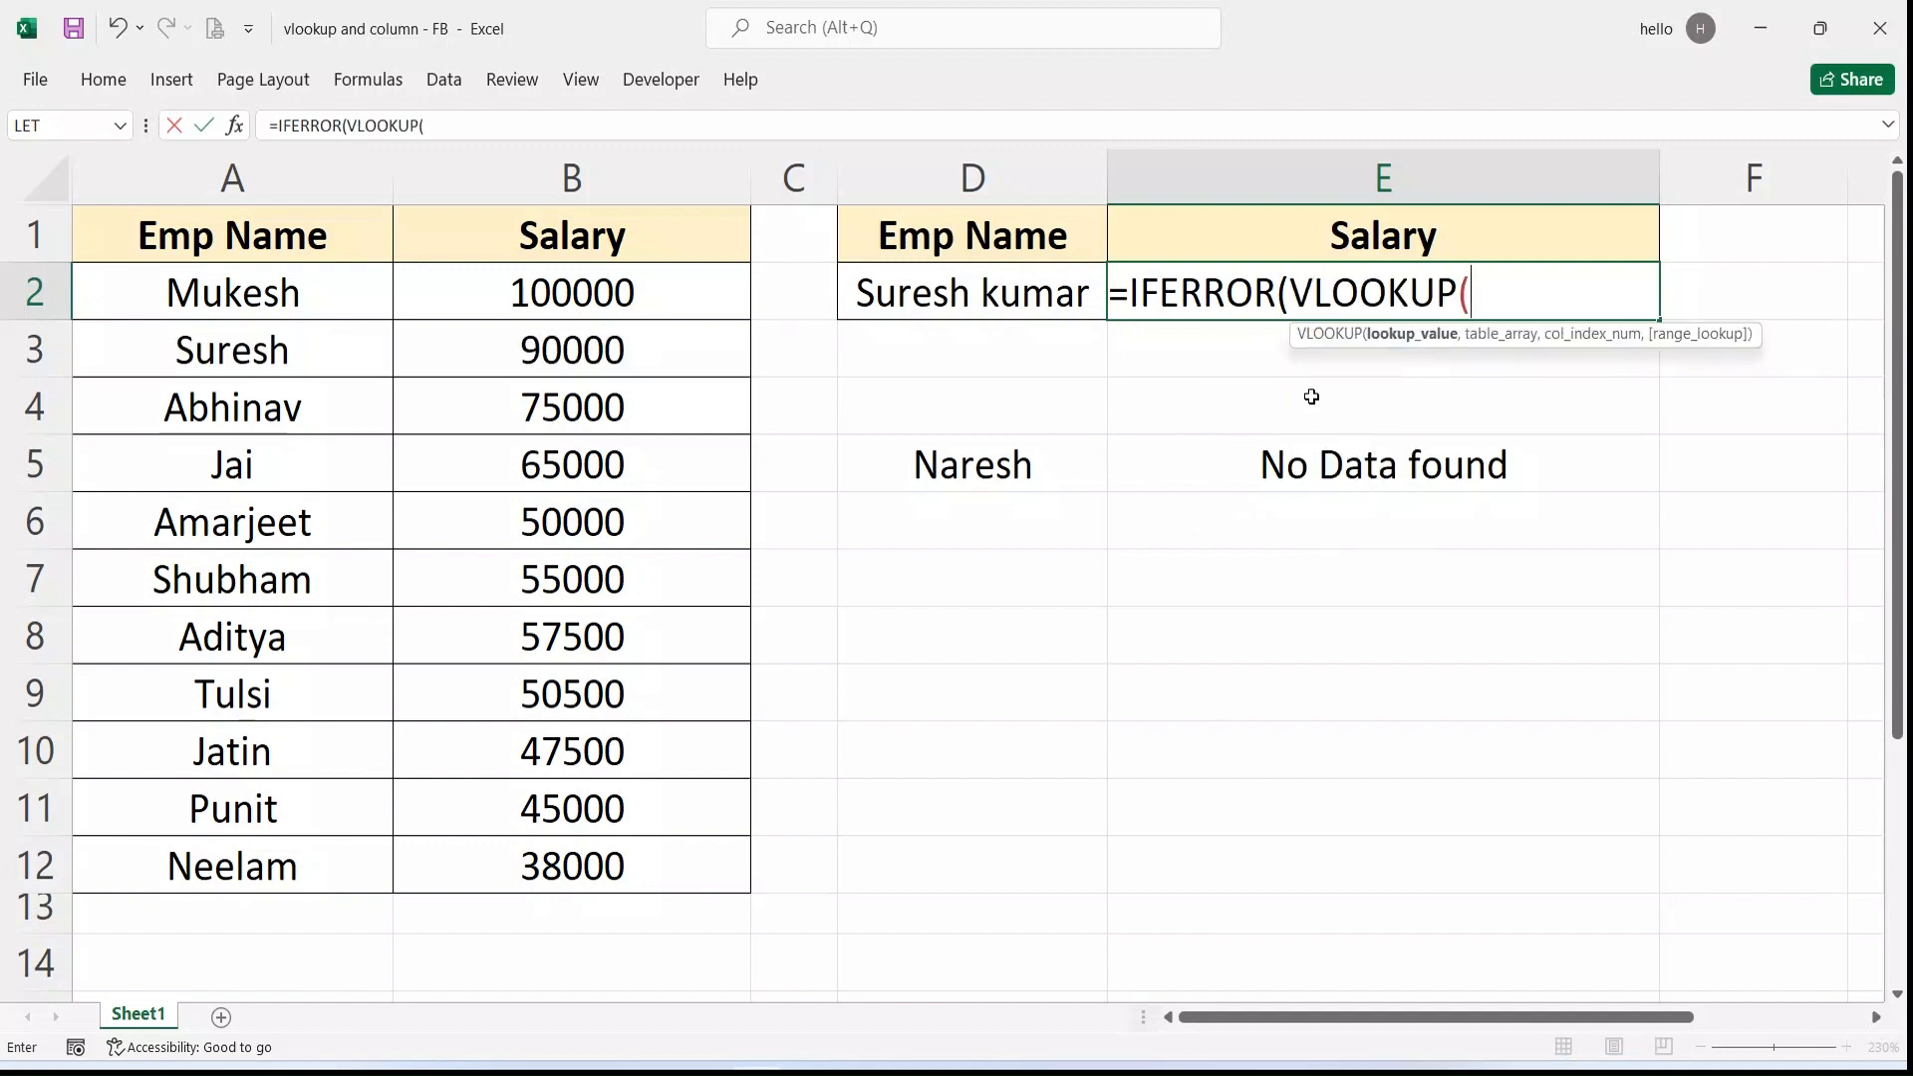
# Step: Give VLOOKUP the lookup value D2, table A2:B12, column index 2 and range lookup 0, and close it ready for IFERROR's second argument
pyautogui.click(940, 299)
pyautogui.write(',')
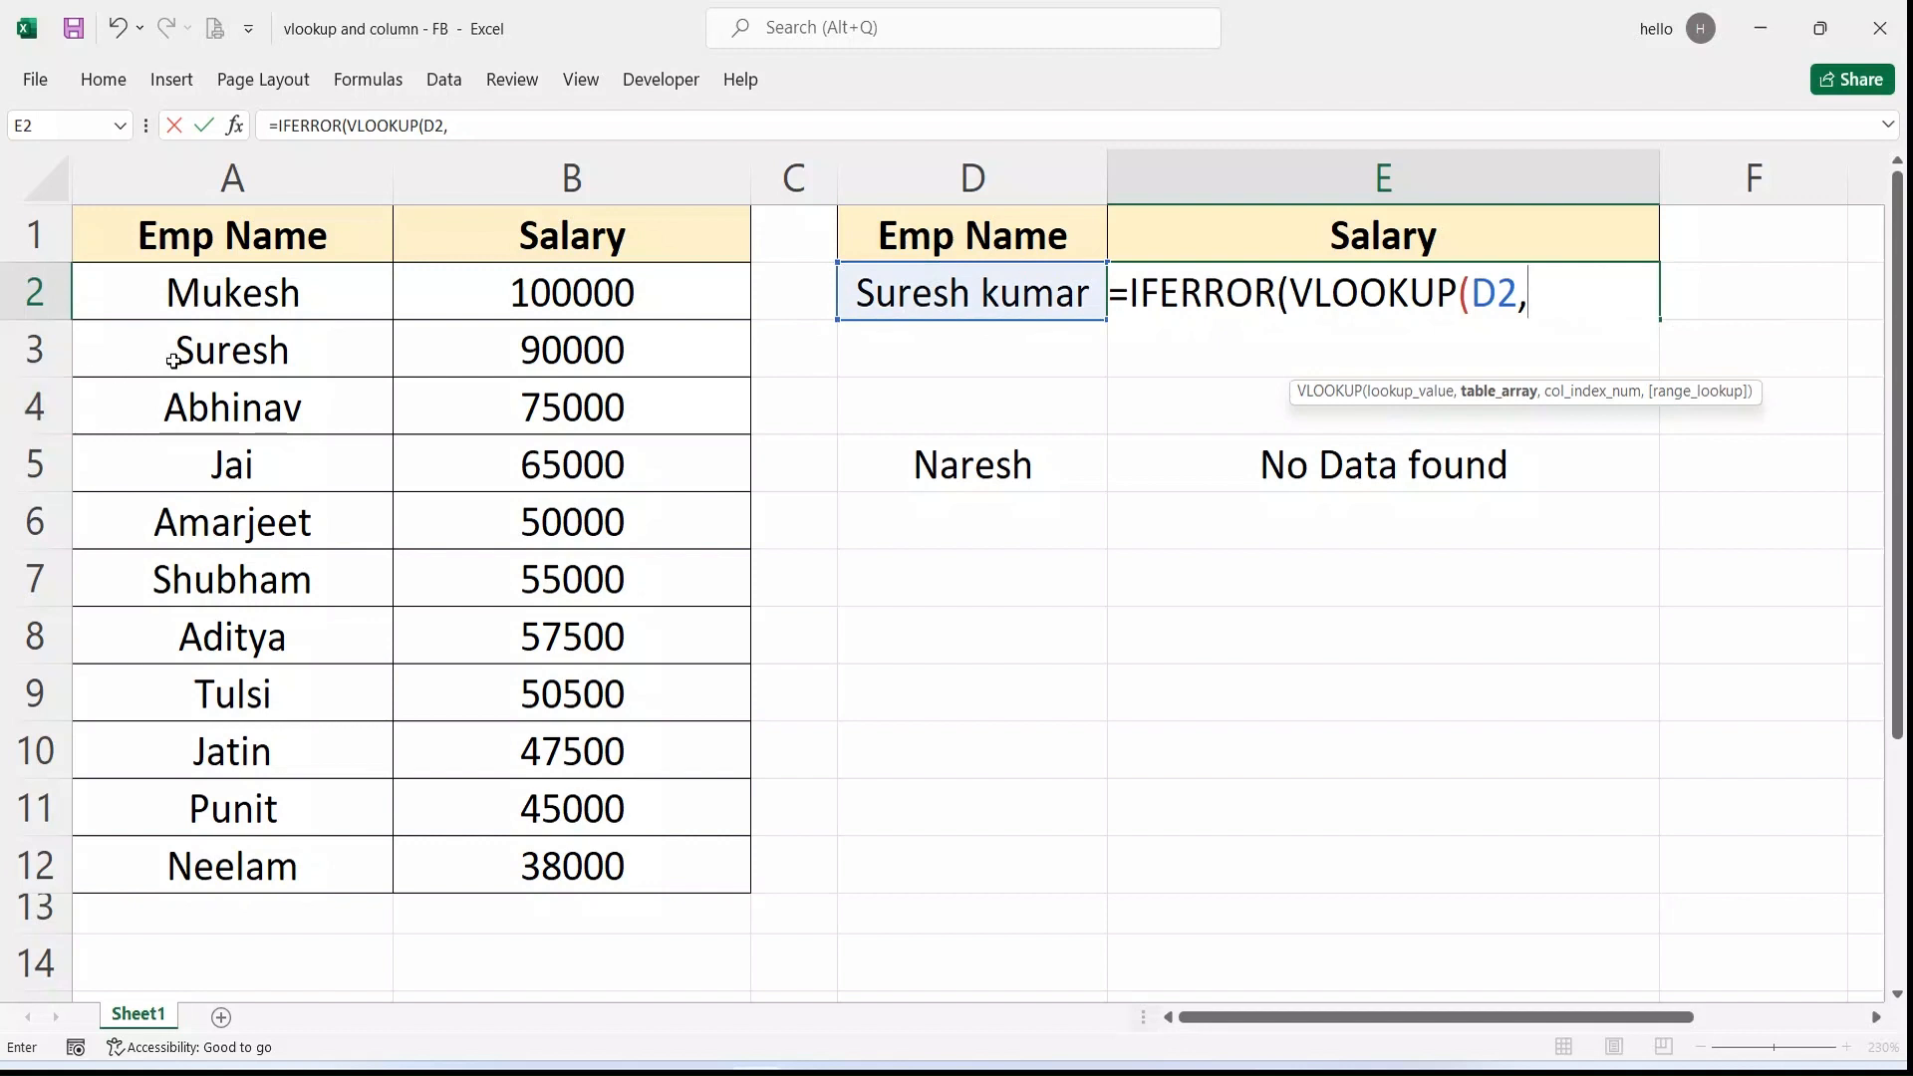
pyautogui.moveTo(204, 299); pyautogui.dragTo(612, 859)
pyautogui.write(',')
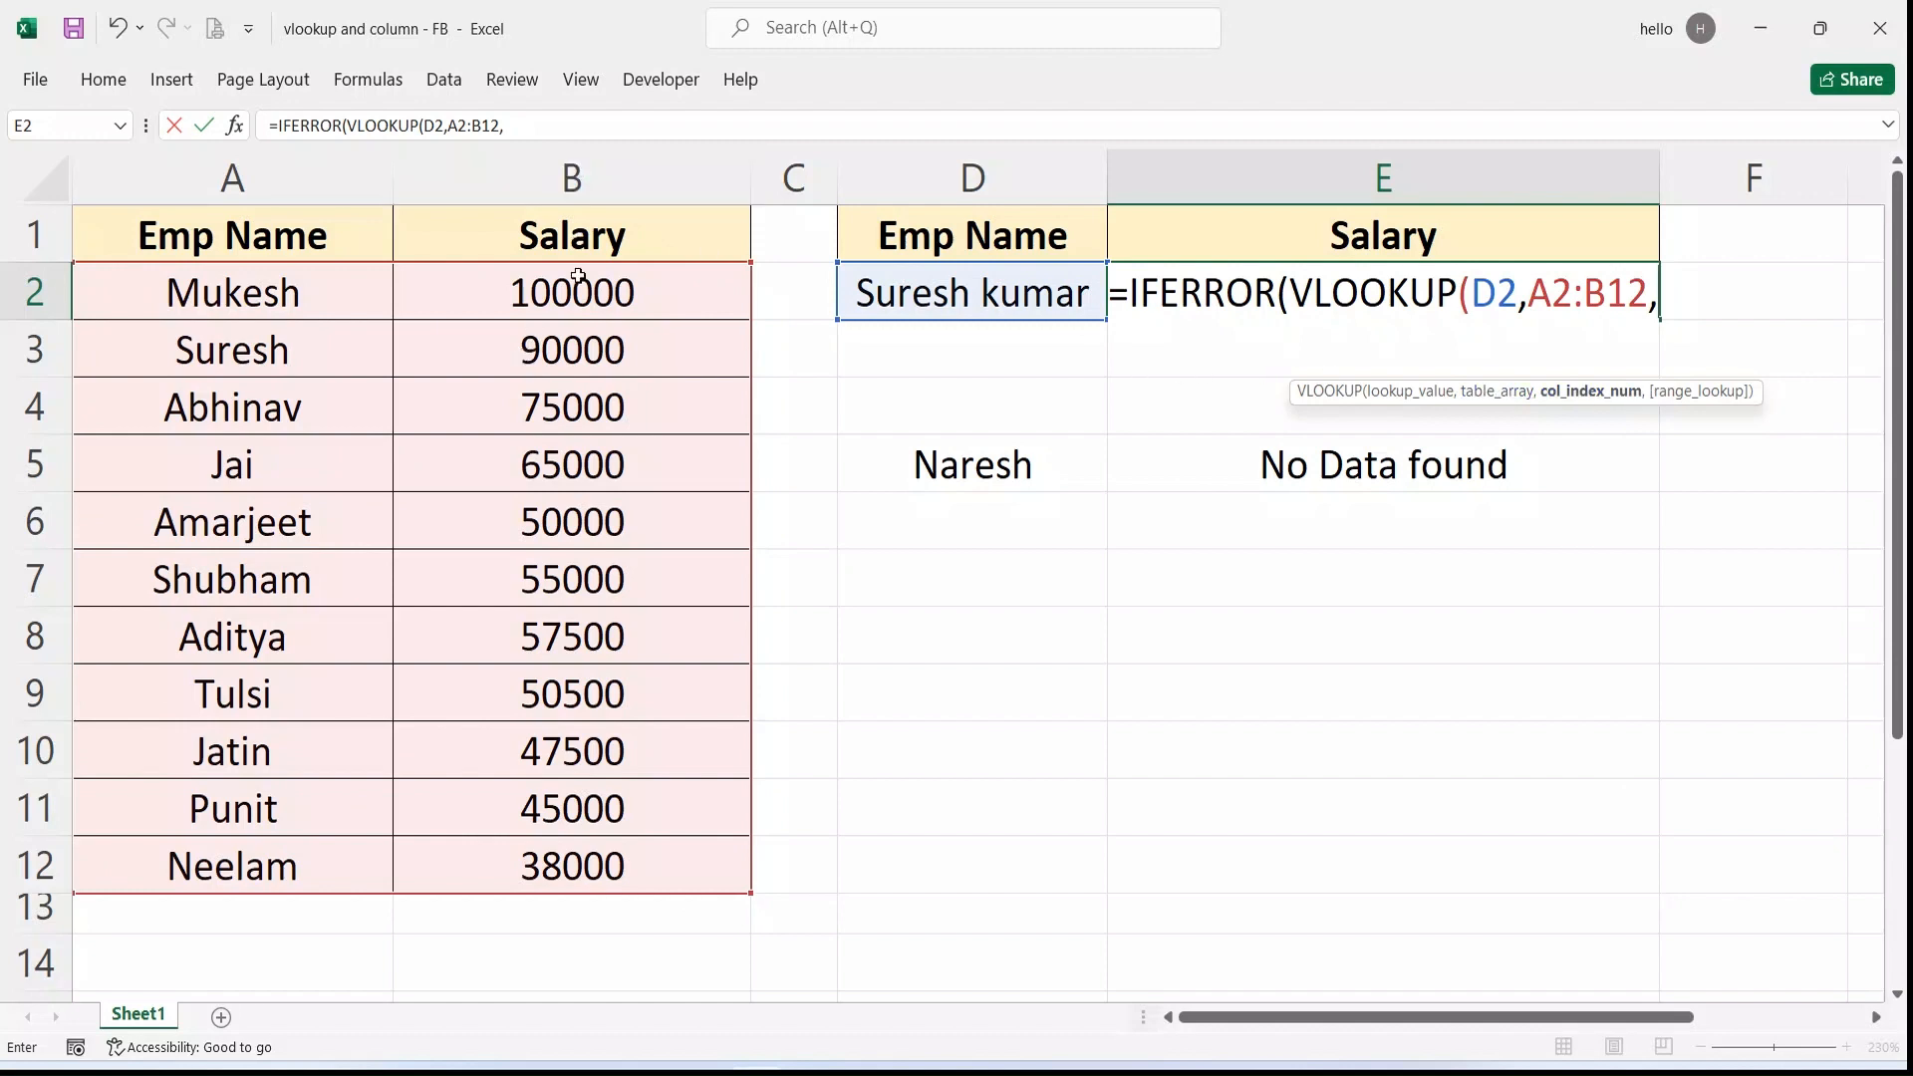
pyautogui.write('2')
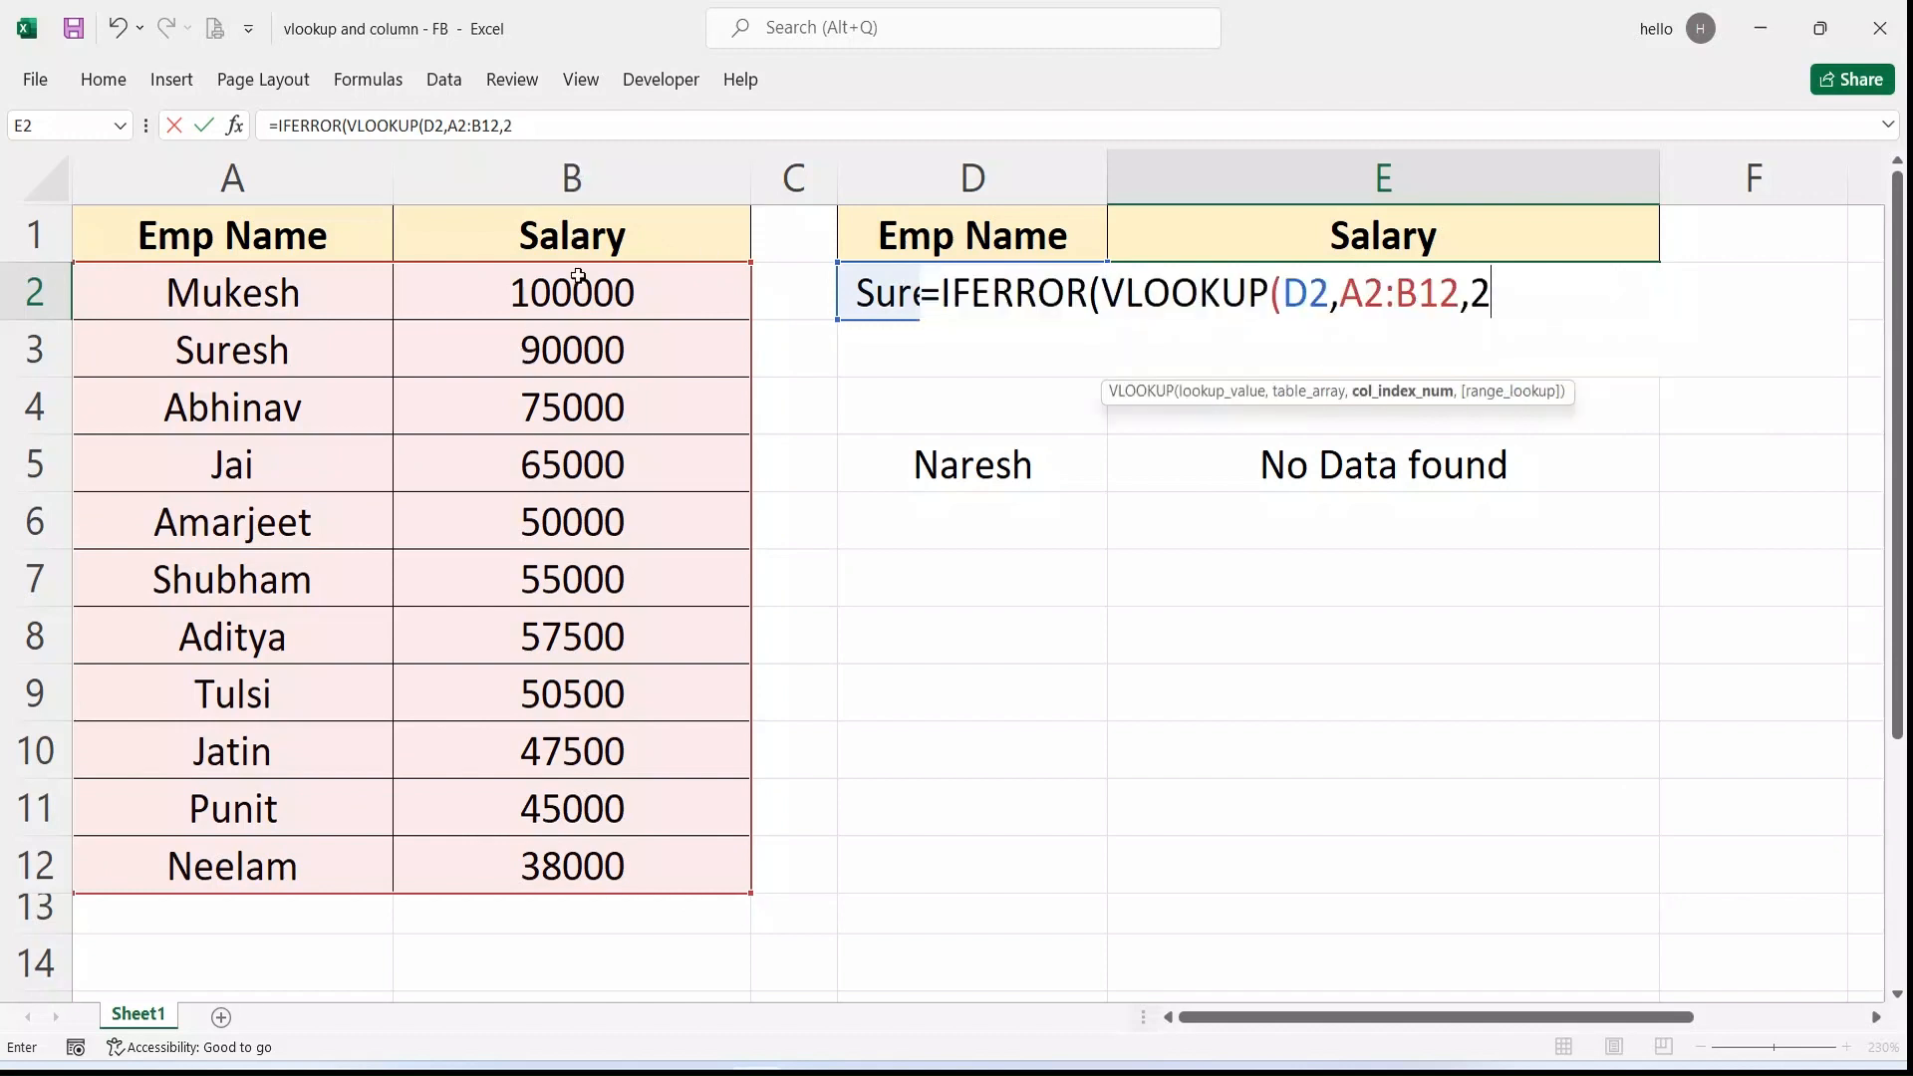
pyautogui.write(',0')
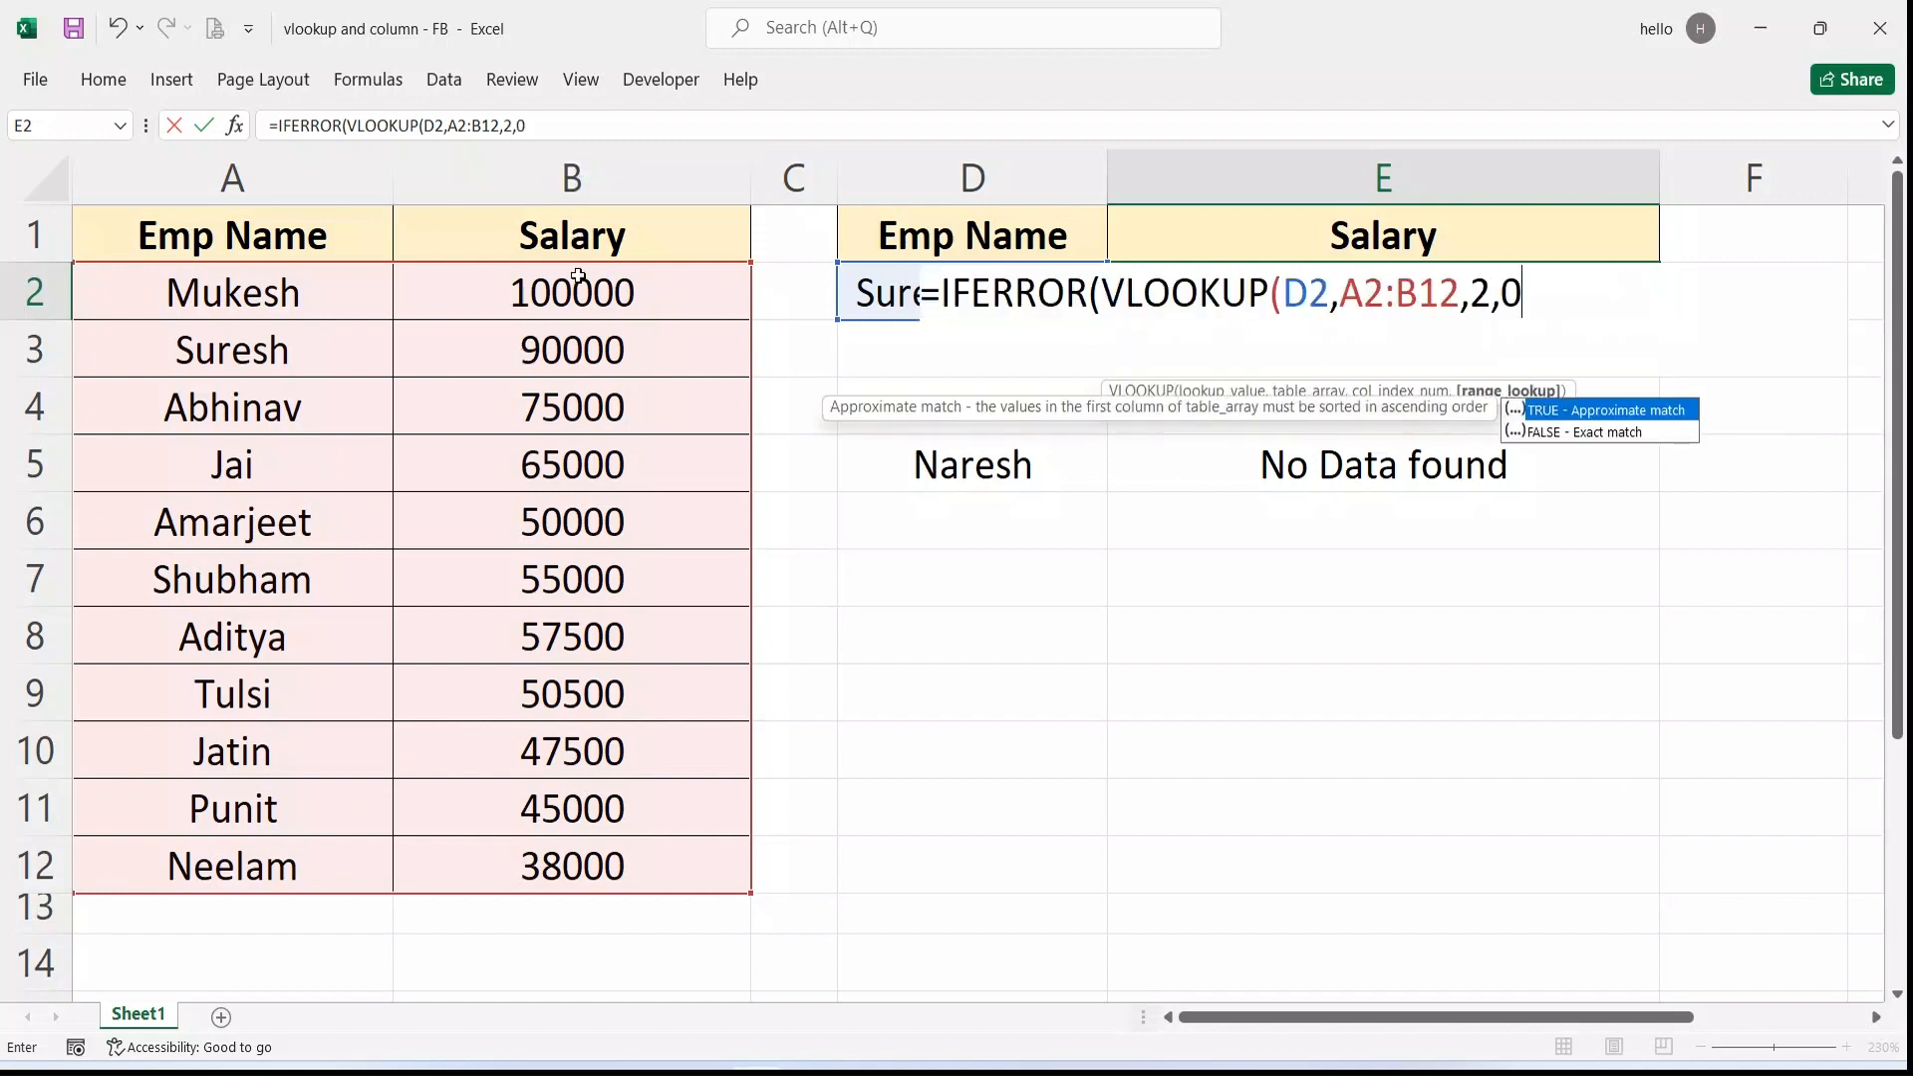
pyautogui.write('),')
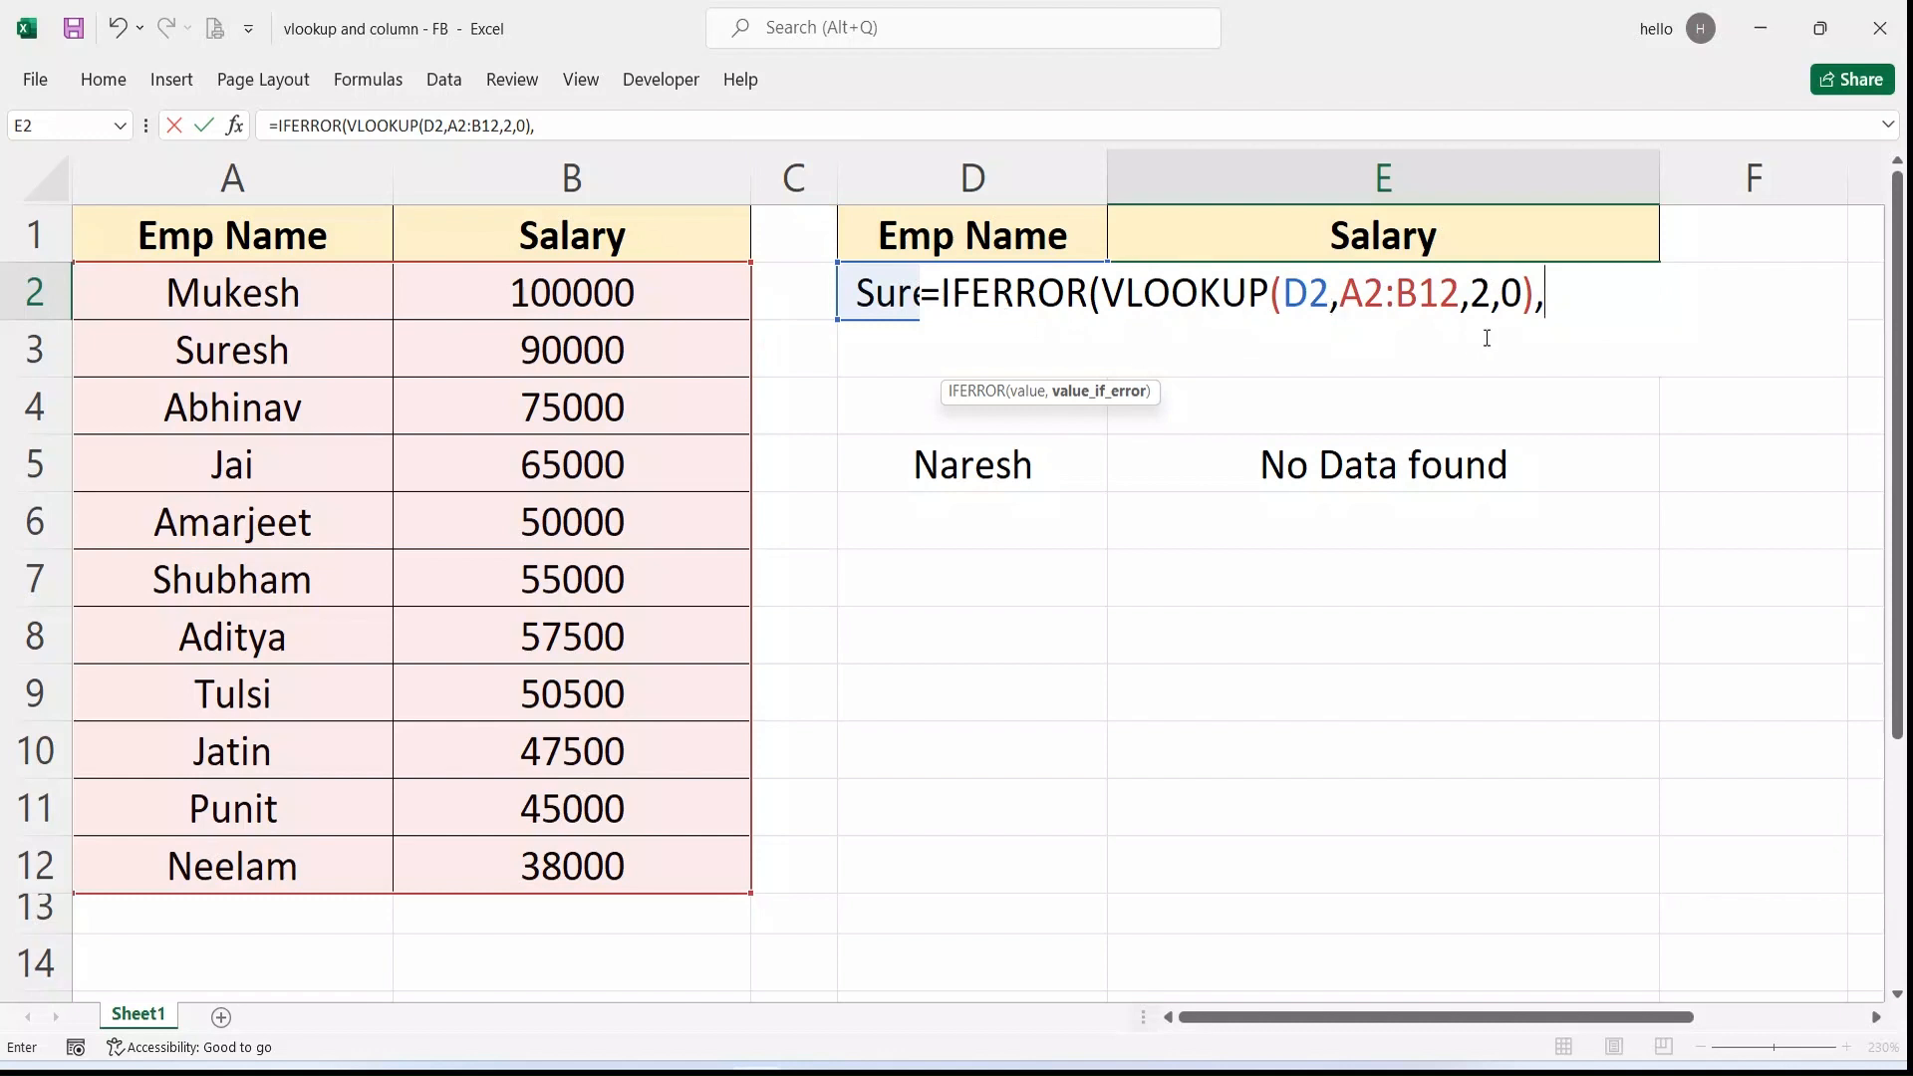
pyautogui.write('0')
pyautogui.press('BackSpace')
pyautogui.write('""')
pyautogui.press('BackSpace')
pyautogui.write(',""')
pyautogui.click(1562, 290)
pyautogui.write('dkj fdskj')
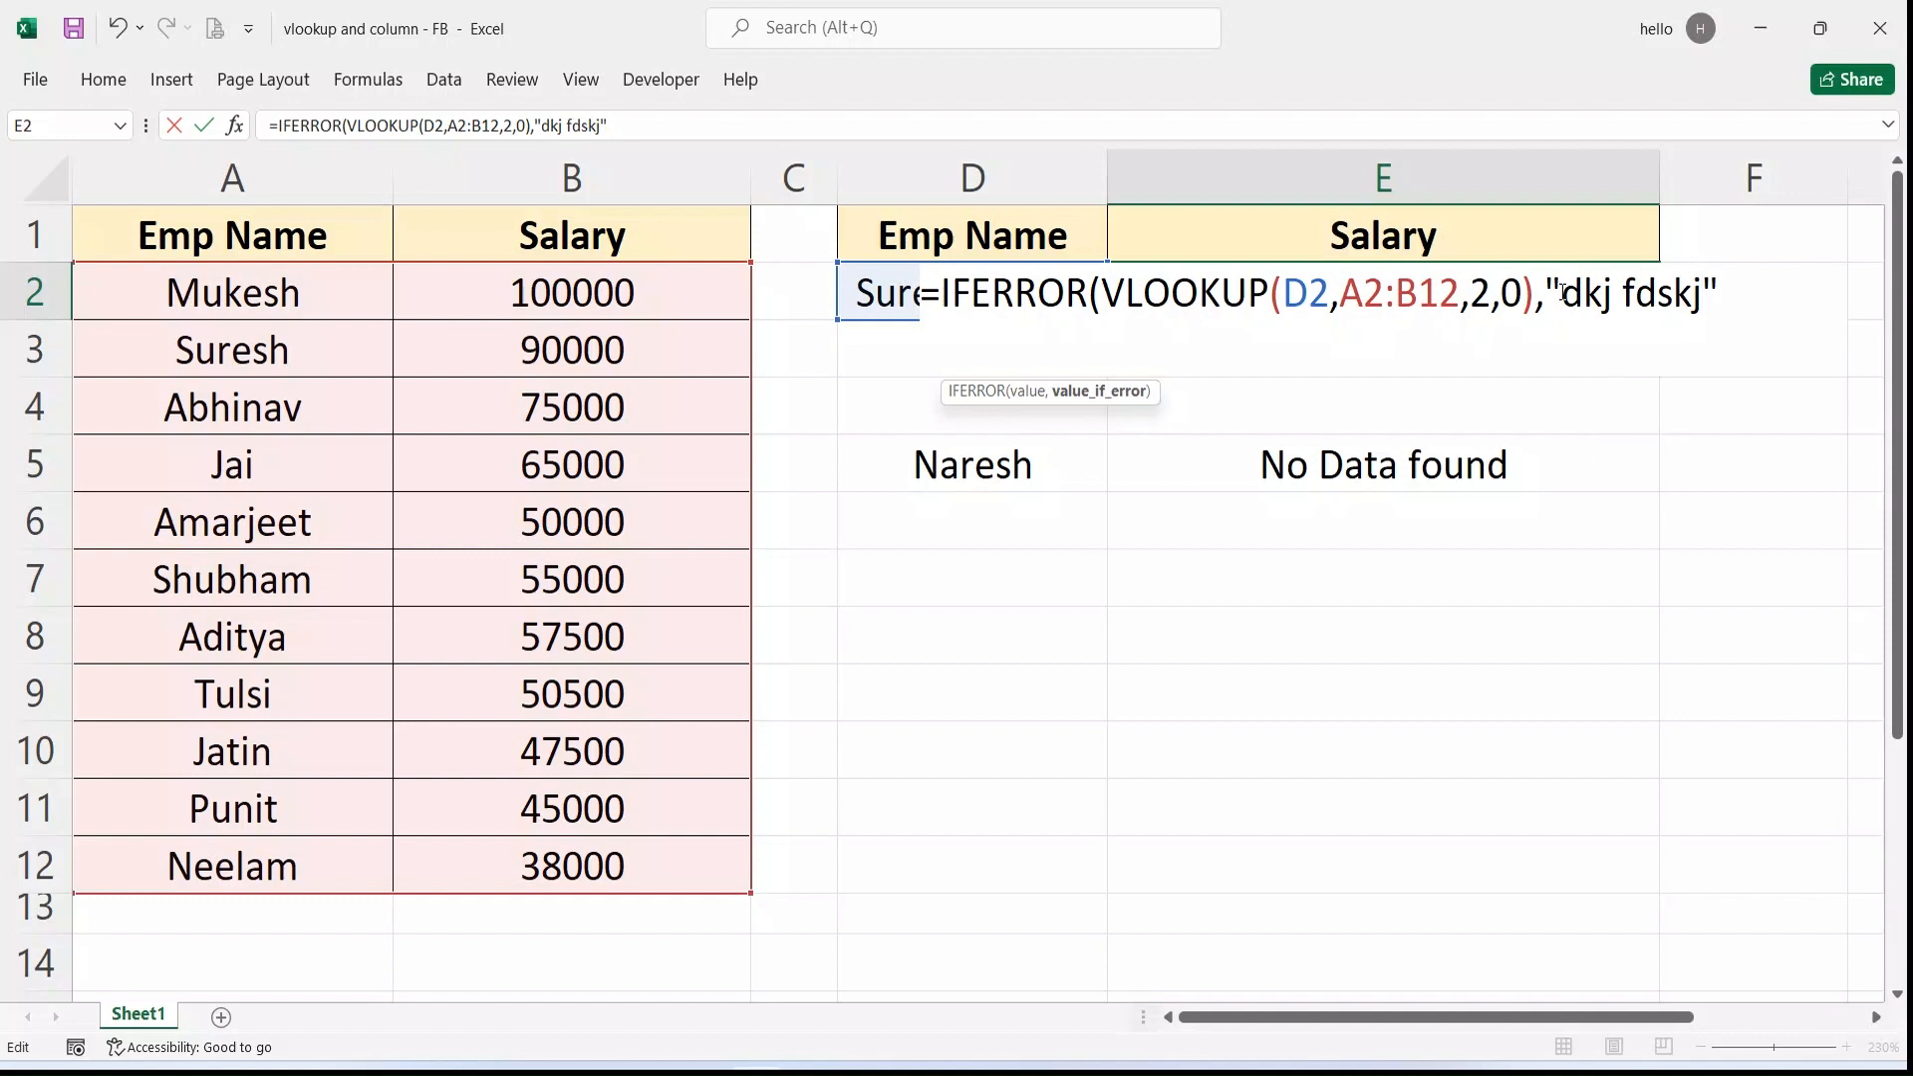
pyautogui.press('BackSpace')
pyautogui.press('BackSpace')
pyautogui.press('BackSpace')
pyautogui.press('BackSpace')
pyautogui.press('BackSpace')
pyautogui.press('BackSpace')
pyautogui.press('BackSpace')
pyautogui.press('BackSpace')
pyautogui.press('BackSpace')
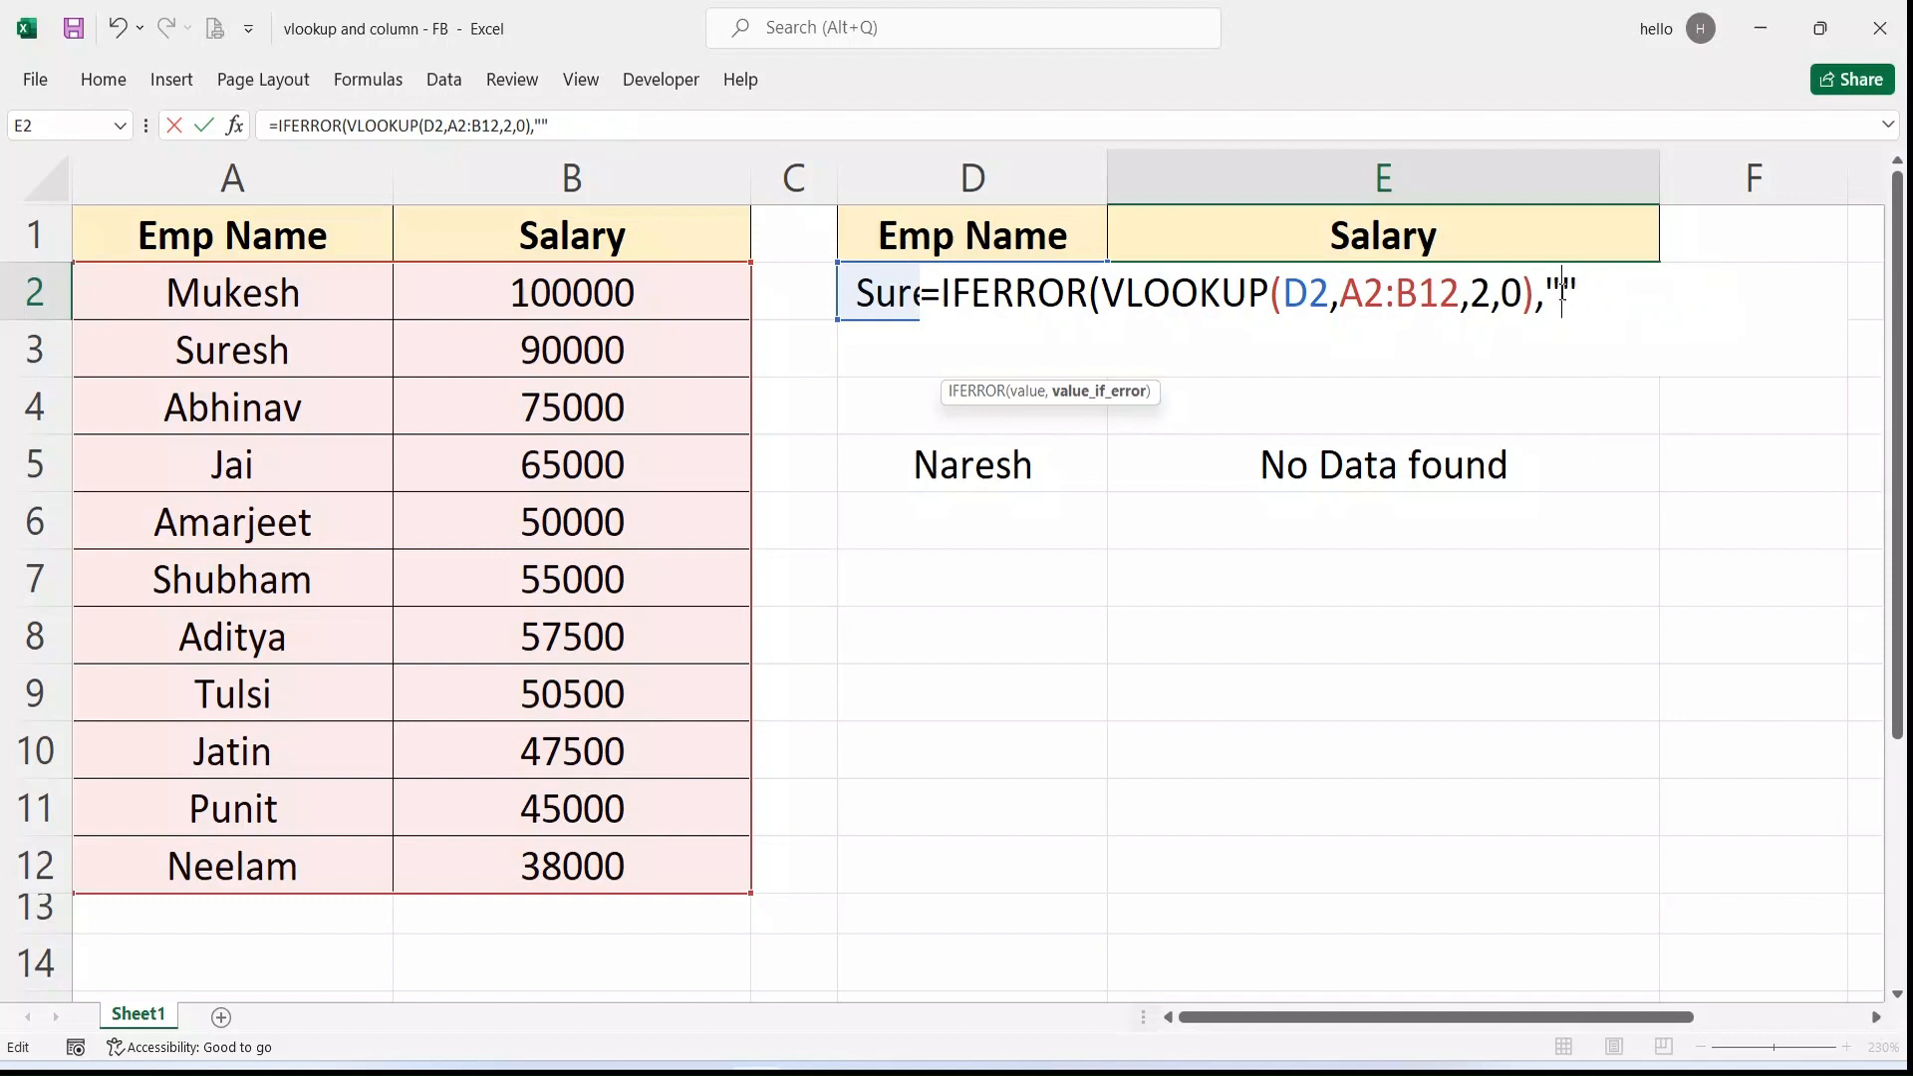
pyautogui.press('Delete')
pyautogui.press('BackSpace')
# Step: Use popup() as IFERROR's fallback value, enter the completed formula in E2 and dismiss the message
pyautogui.write('pop')
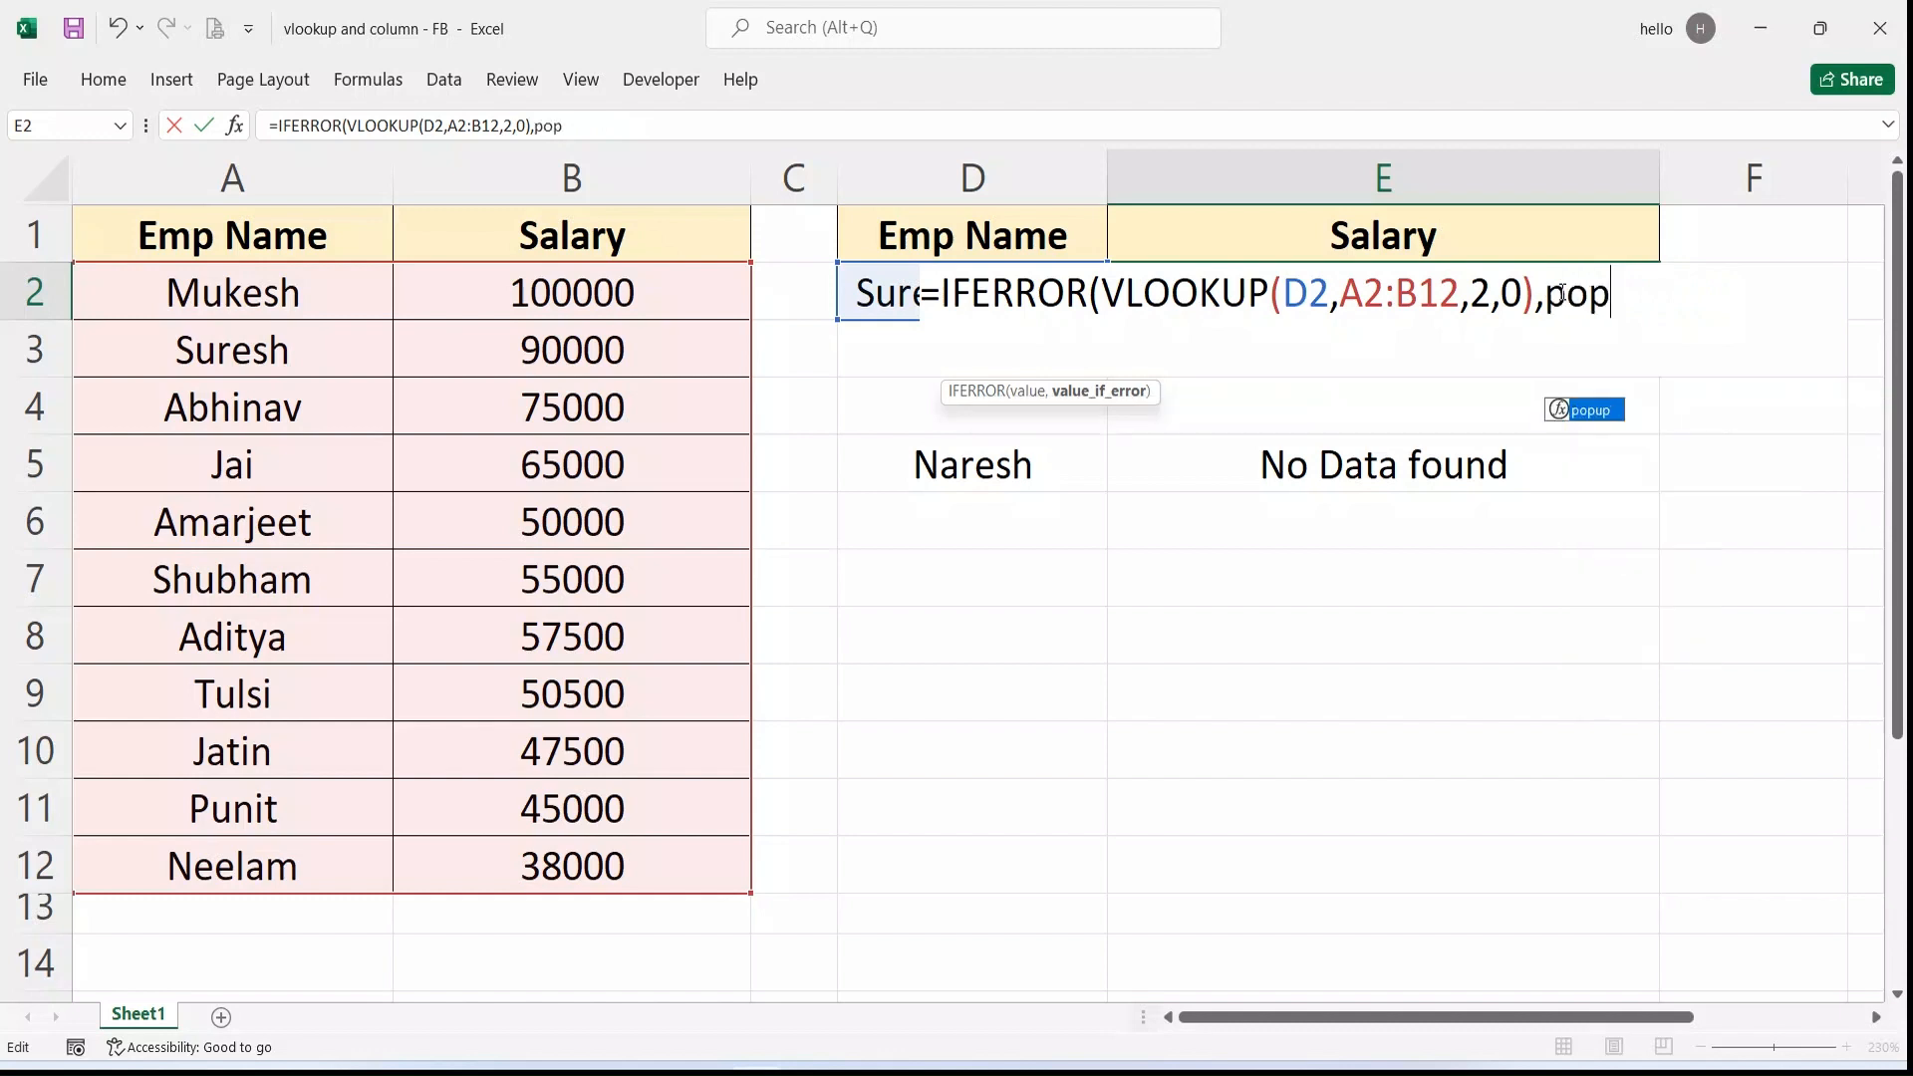
pyautogui.press('Tab')
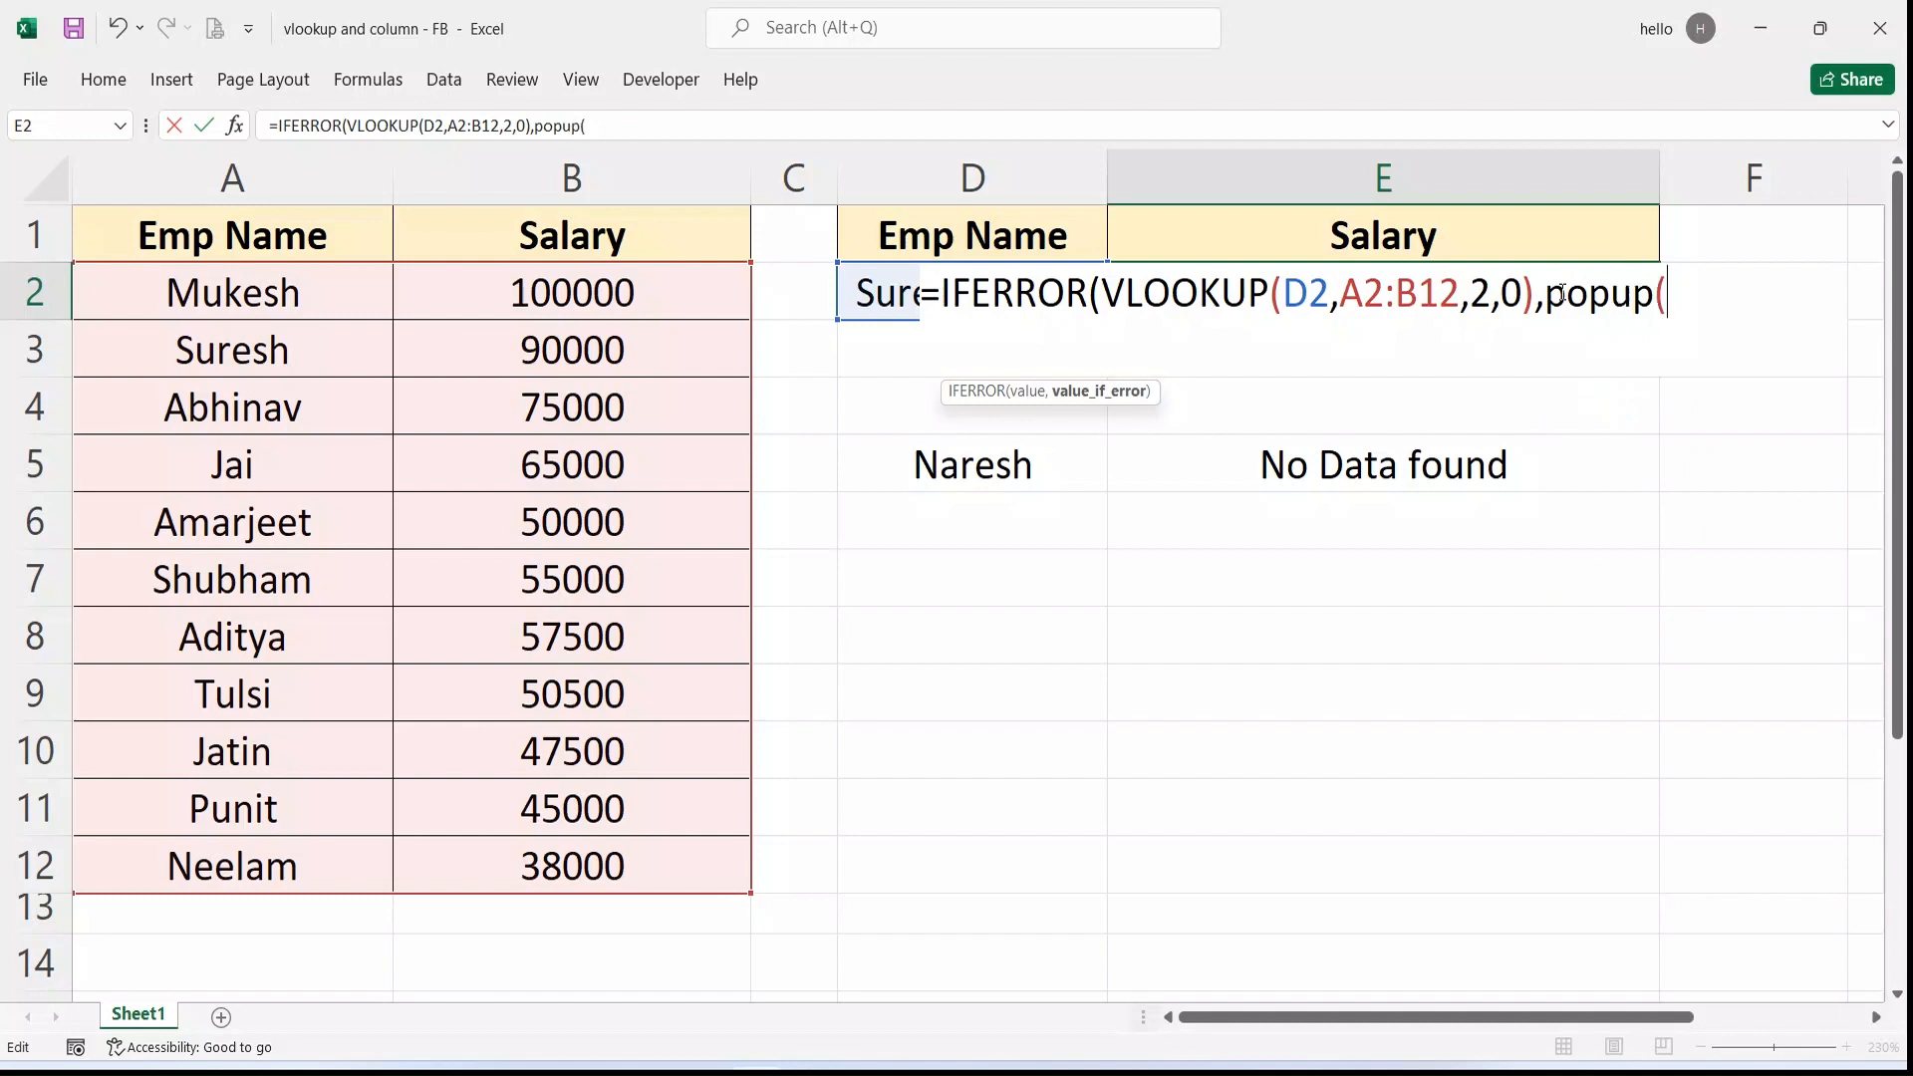
pyautogui.write('))')
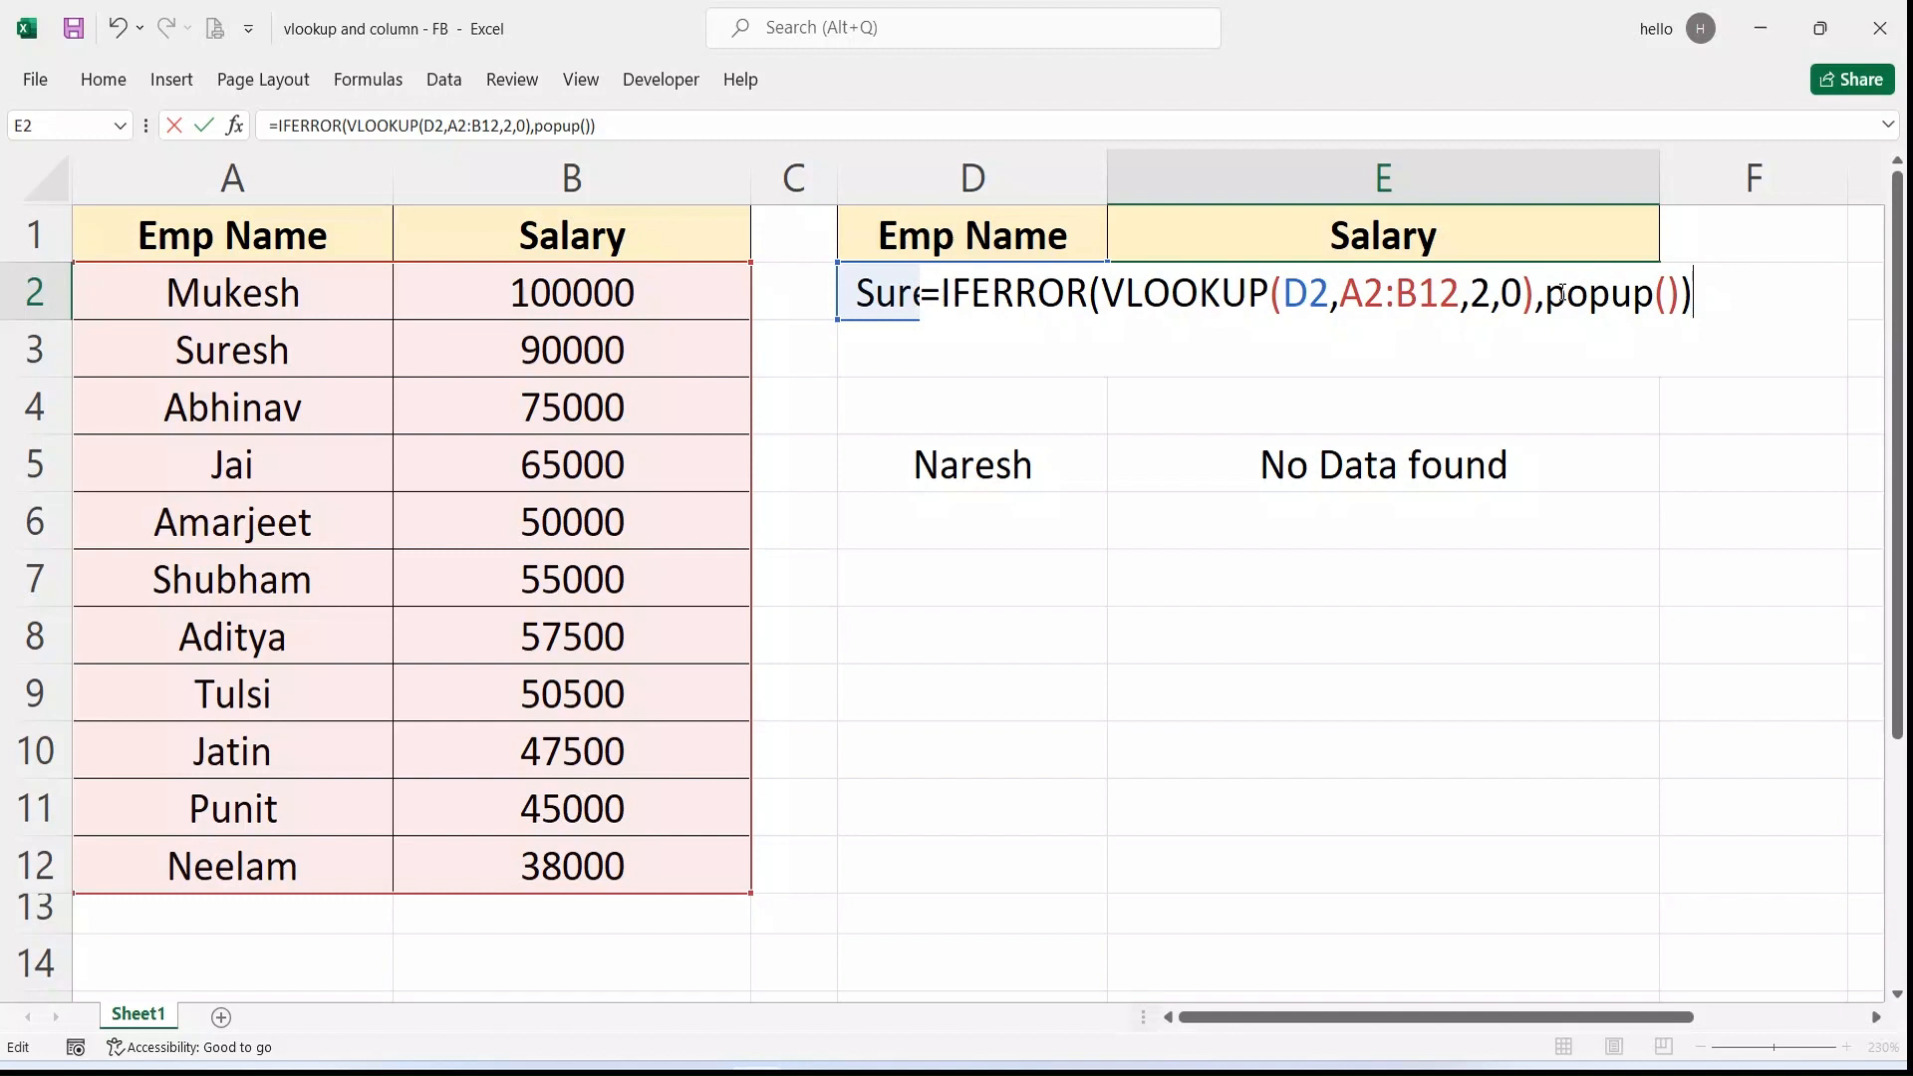
pyautogui.press('Return')
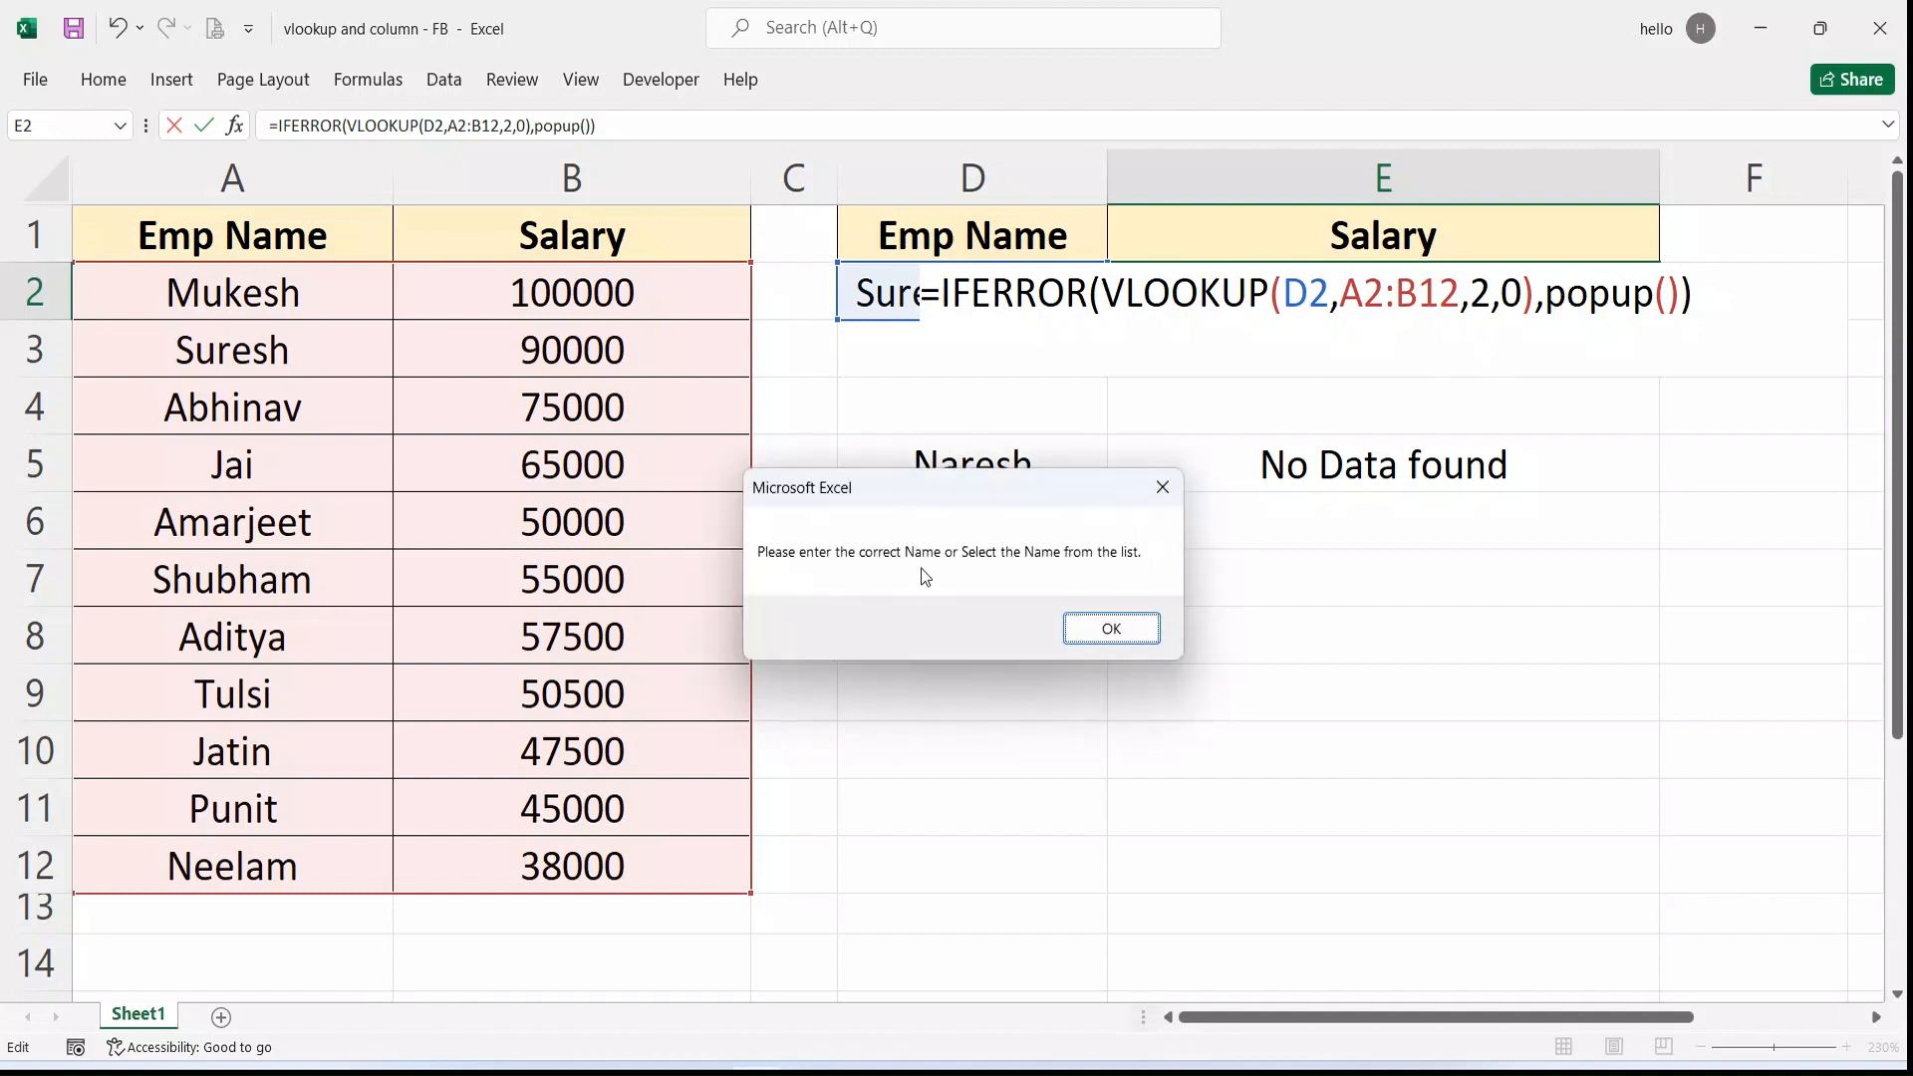
pyautogui.click(1124, 634)
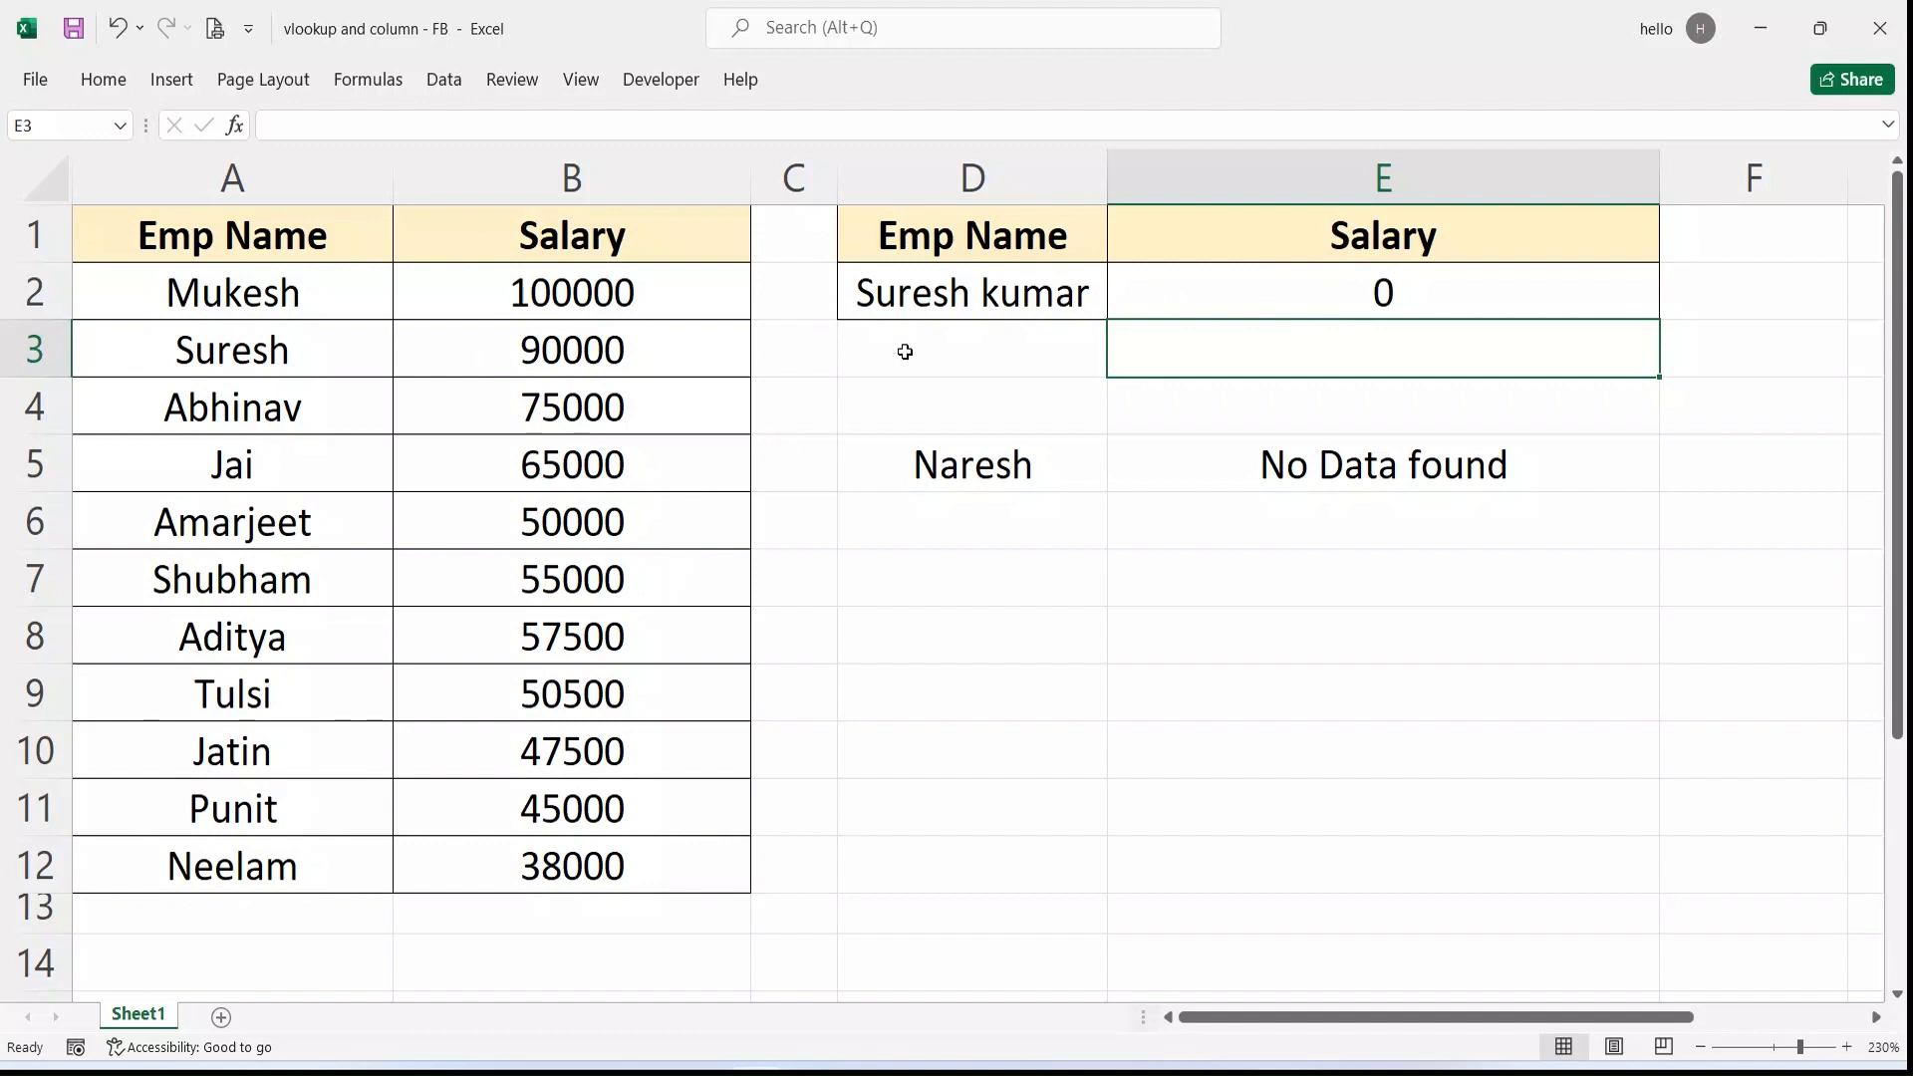
# Step: Test the lookup by entering the name of the employee listed in A3 into D2
pyautogui.click(951, 317)
pyautogui.write('suresh')
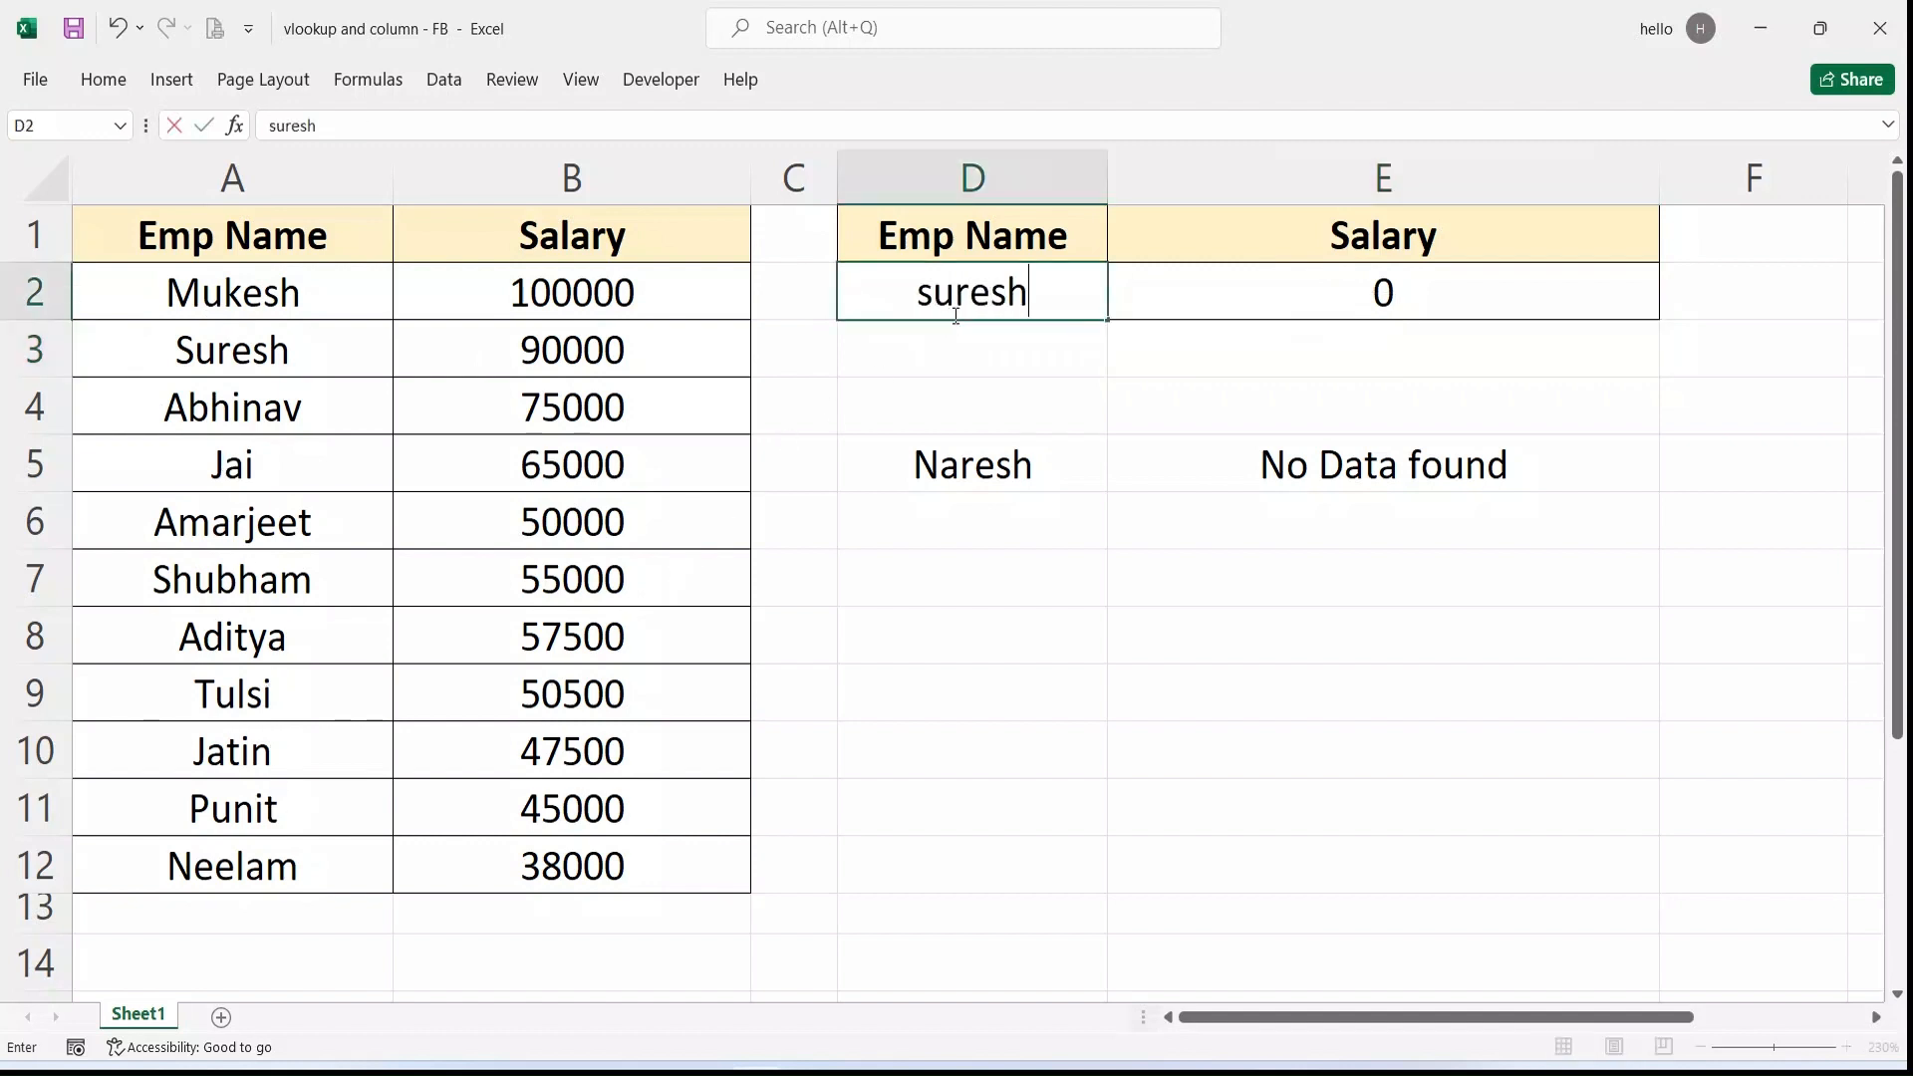
pyautogui.press('Return')
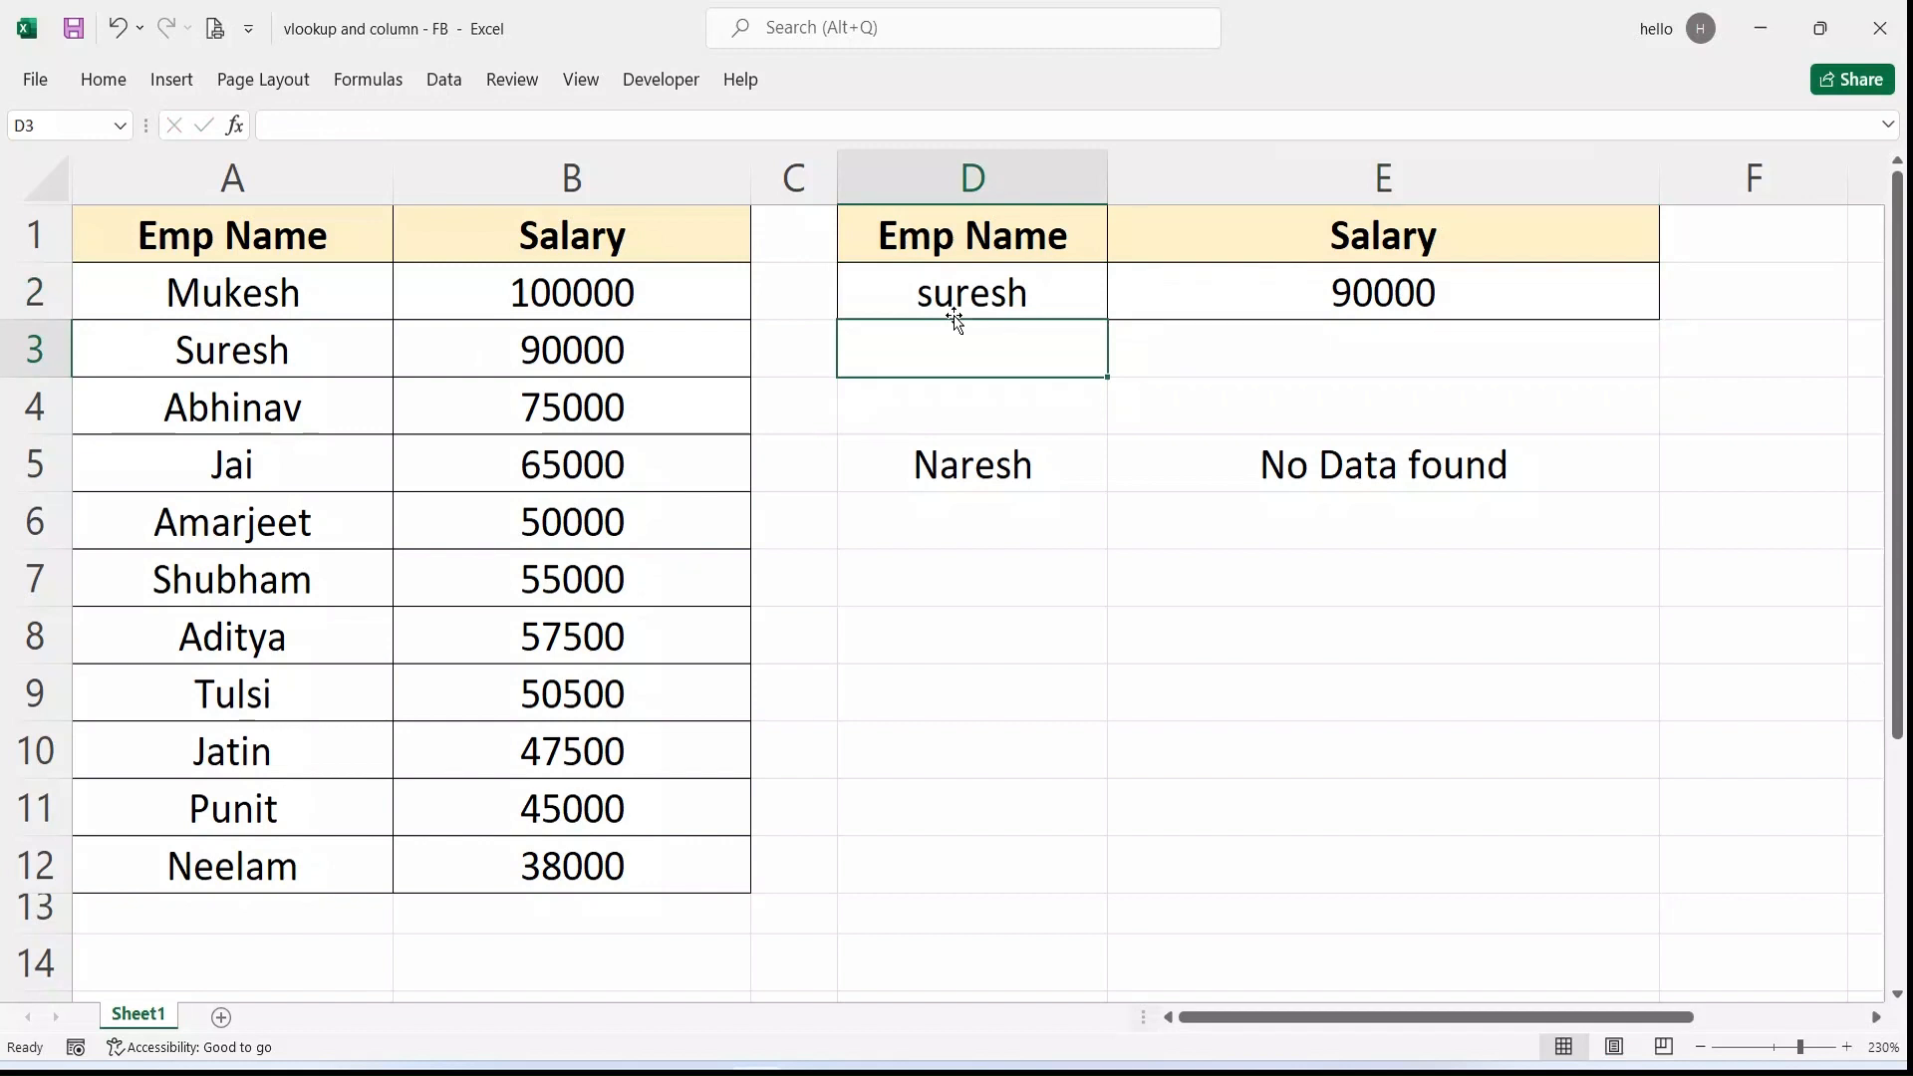
# Step: Replace the name in D2 with one missing from the employee list and dismiss the popup message
pyautogui.click(954, 301)
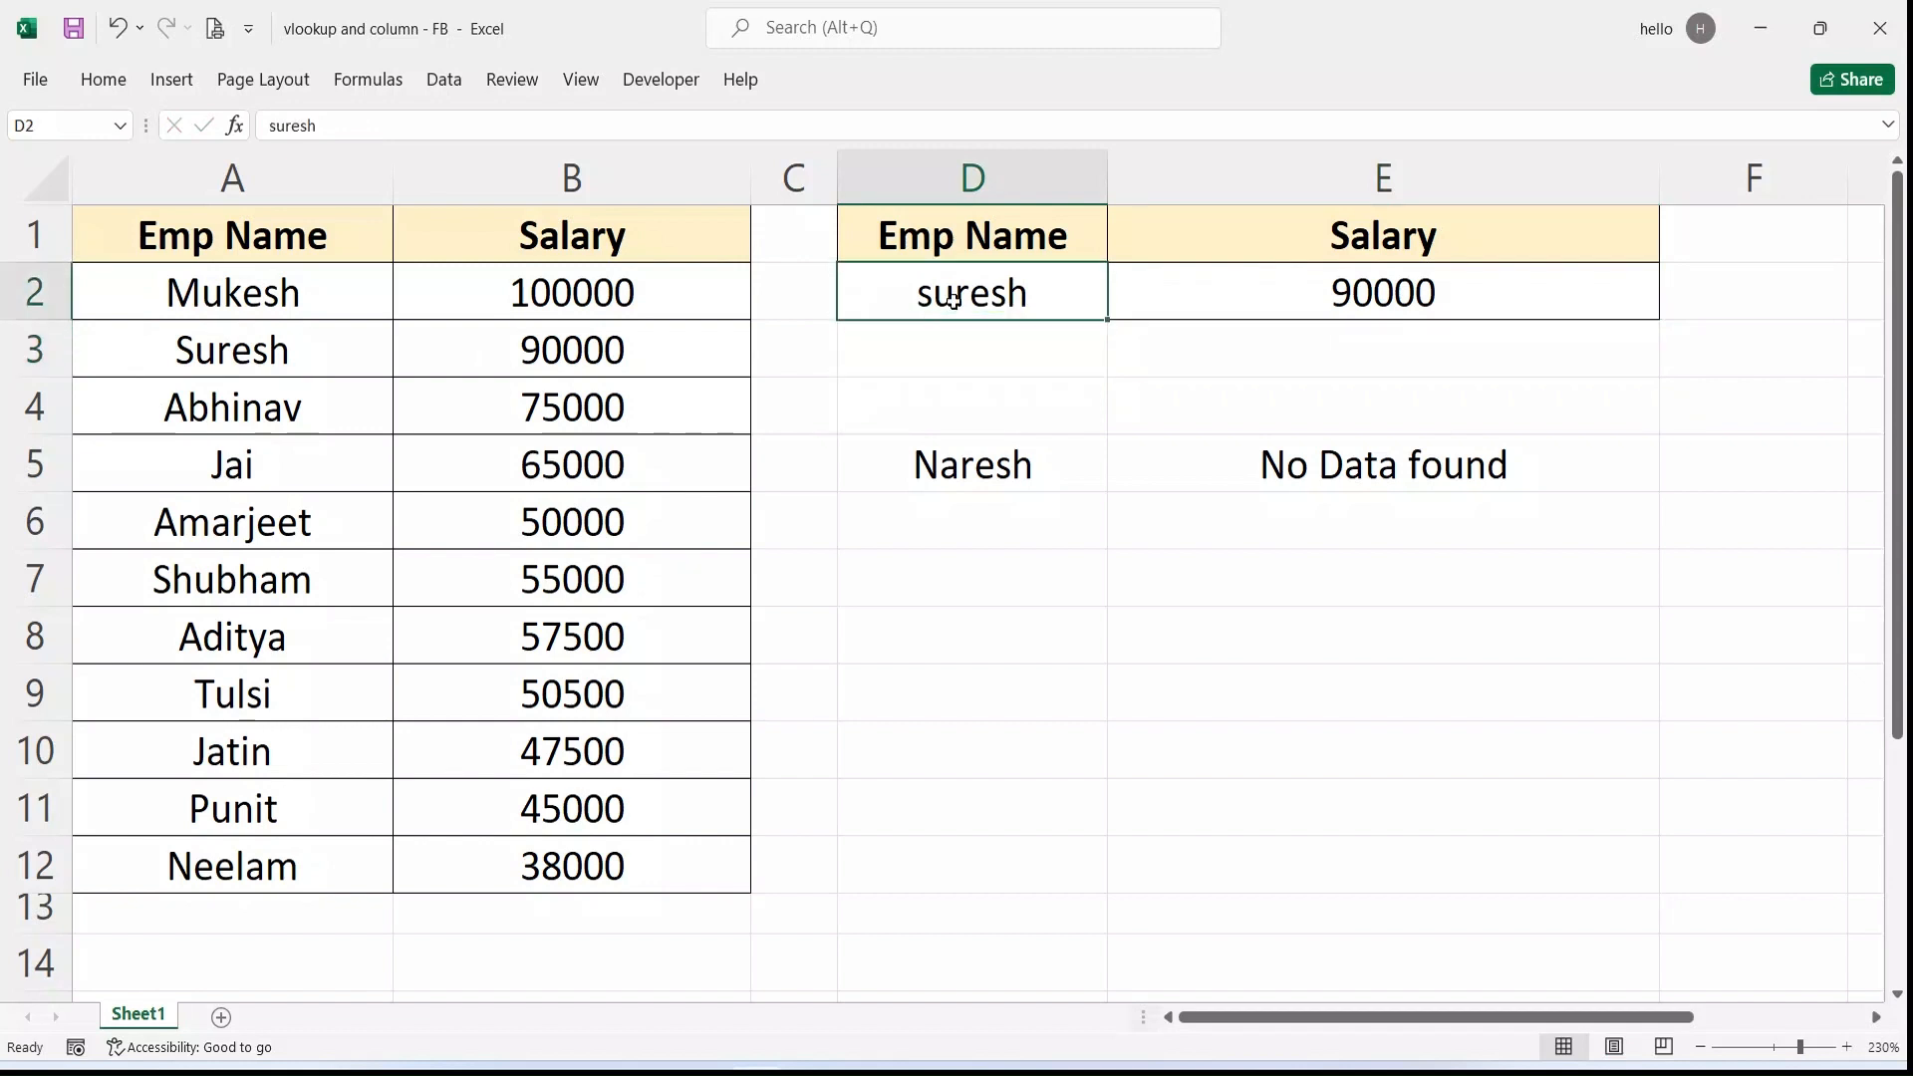
pyautogui.write('naresh')
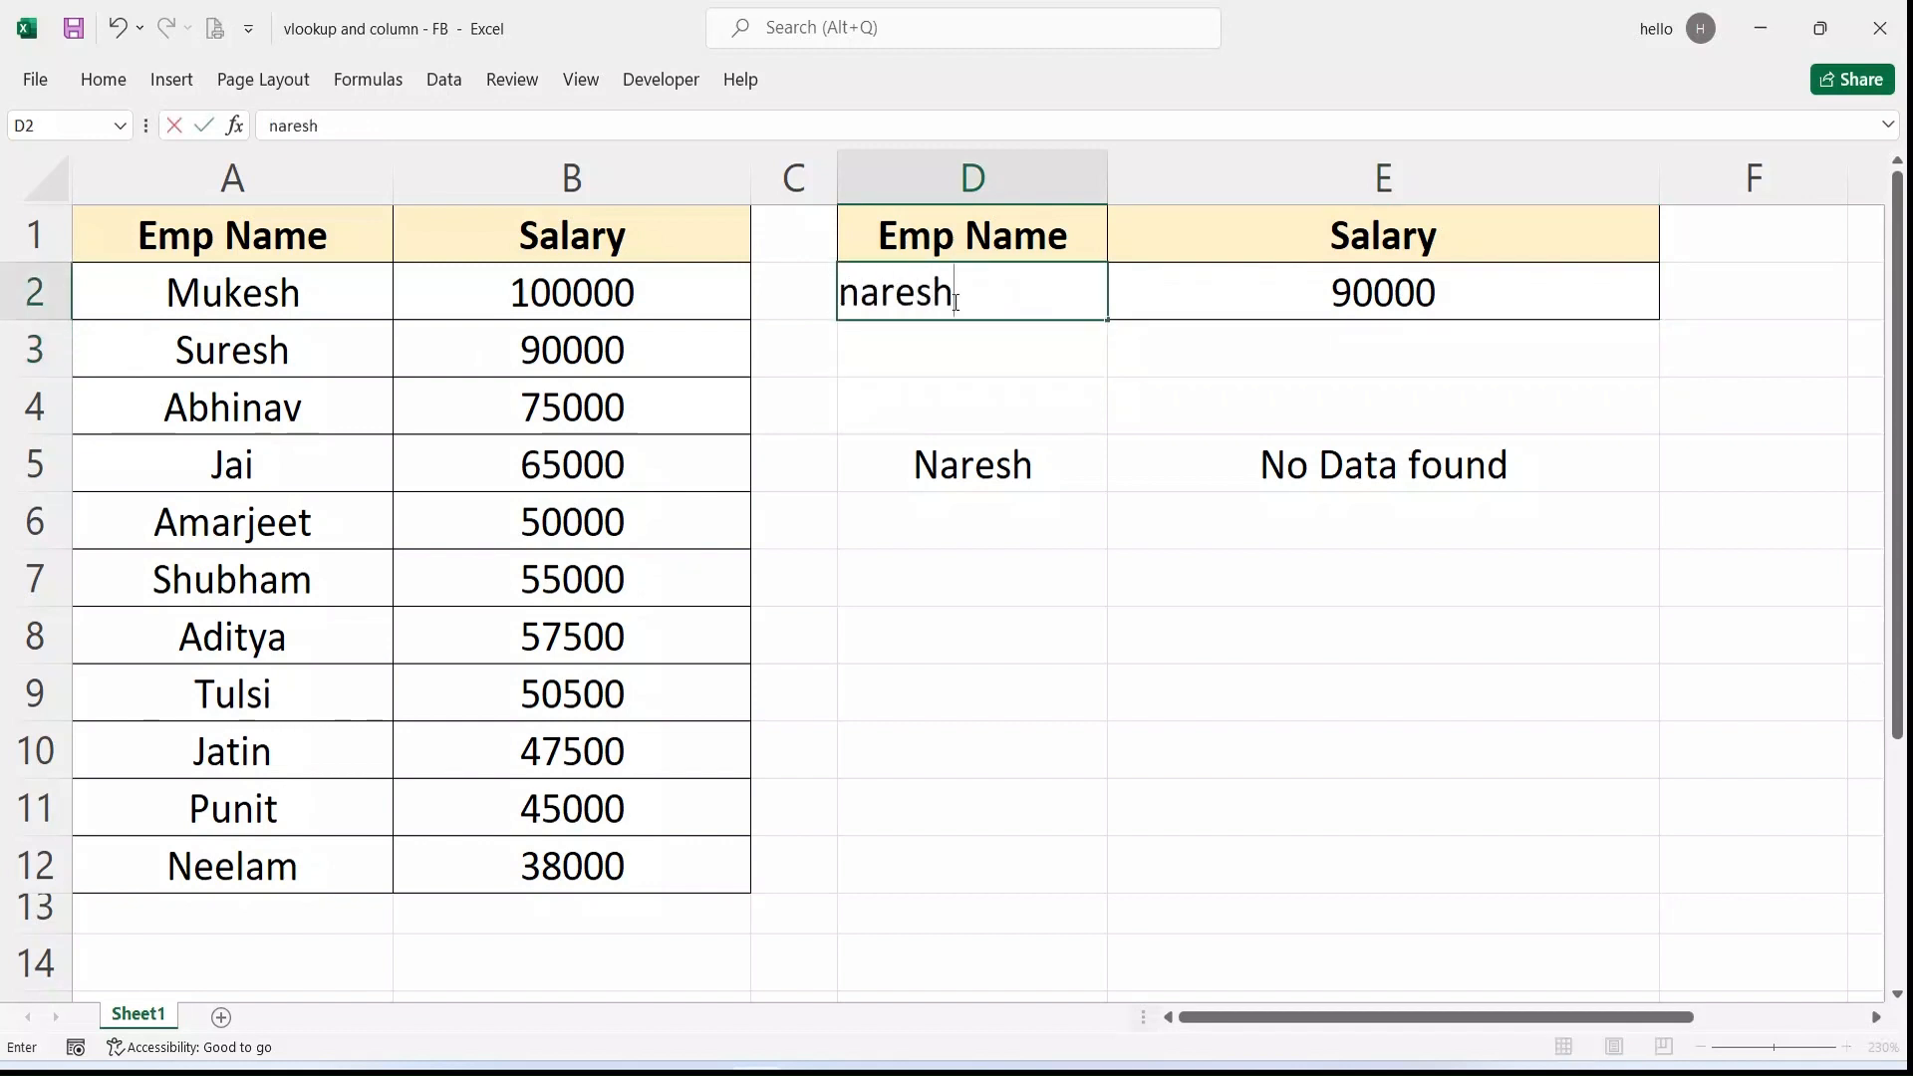
pyautogui.press('Return')
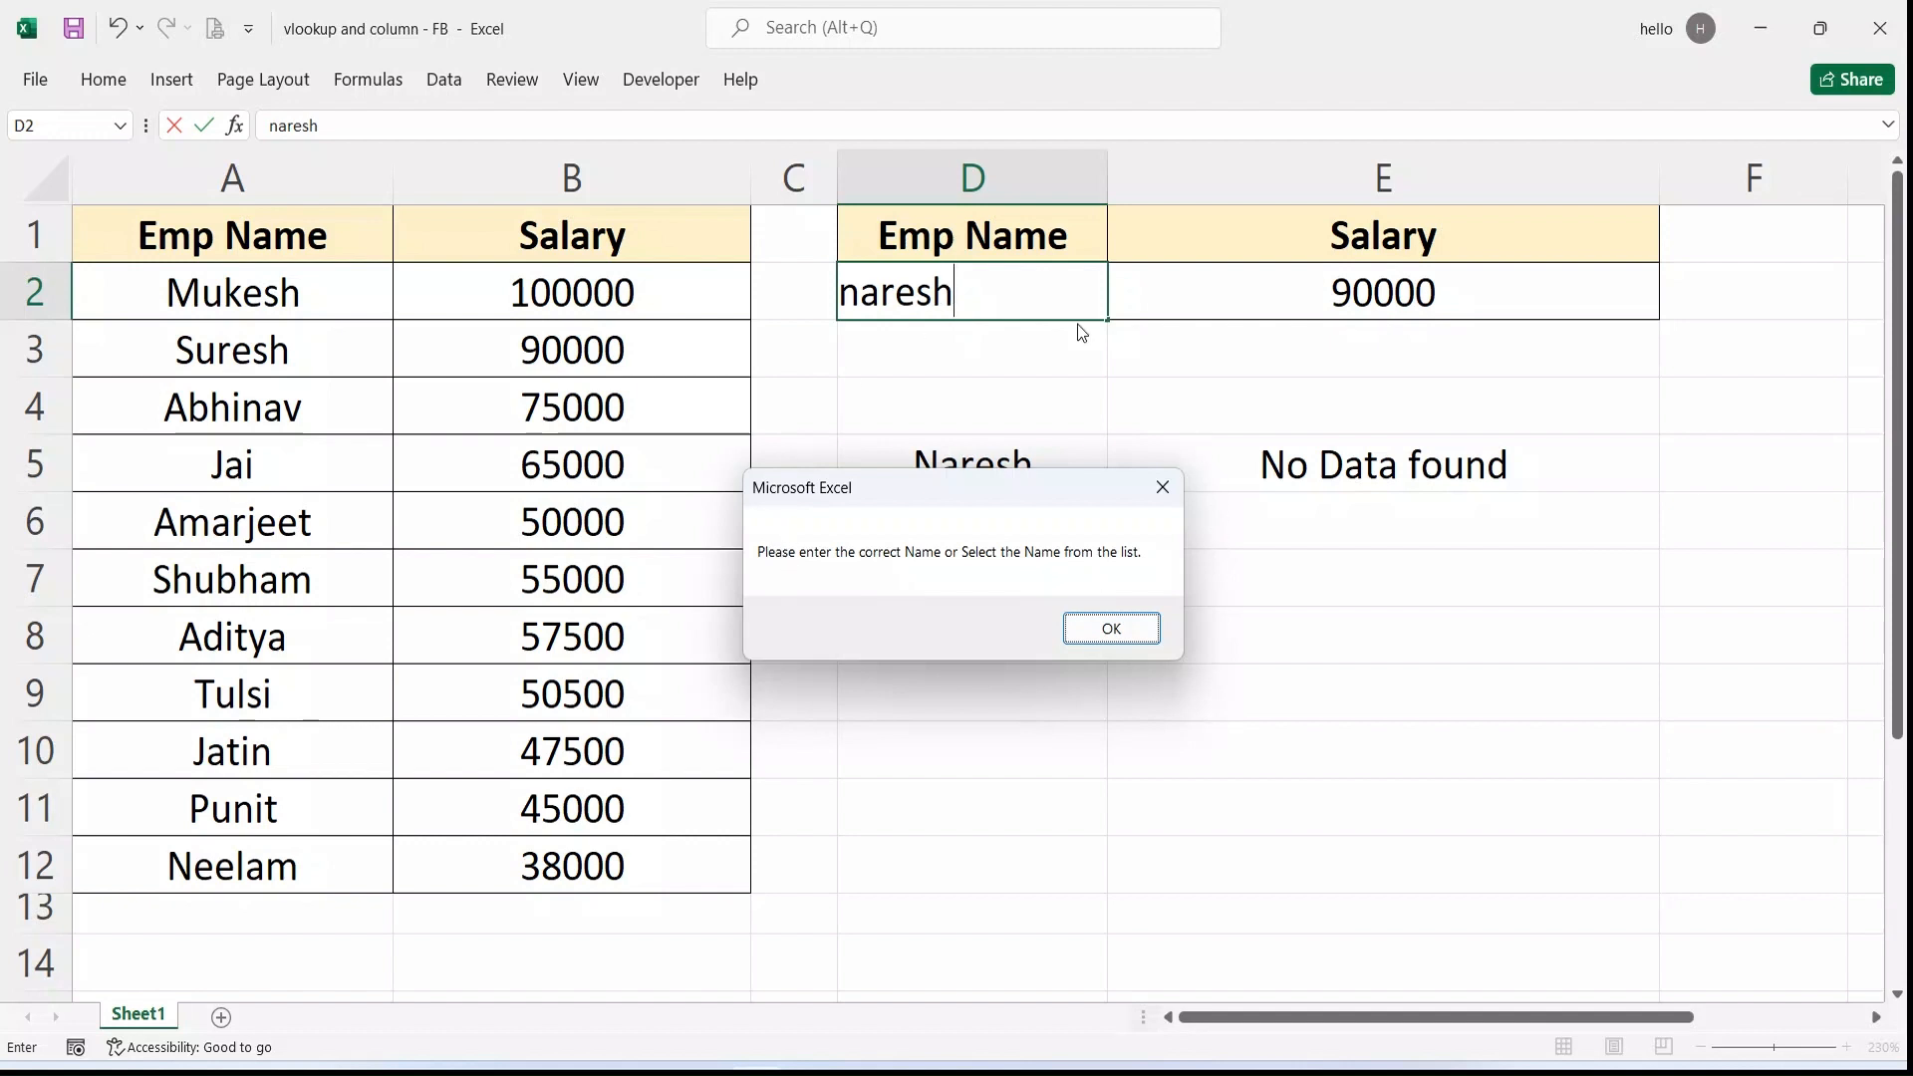
pyautogui.click(1152, 645)
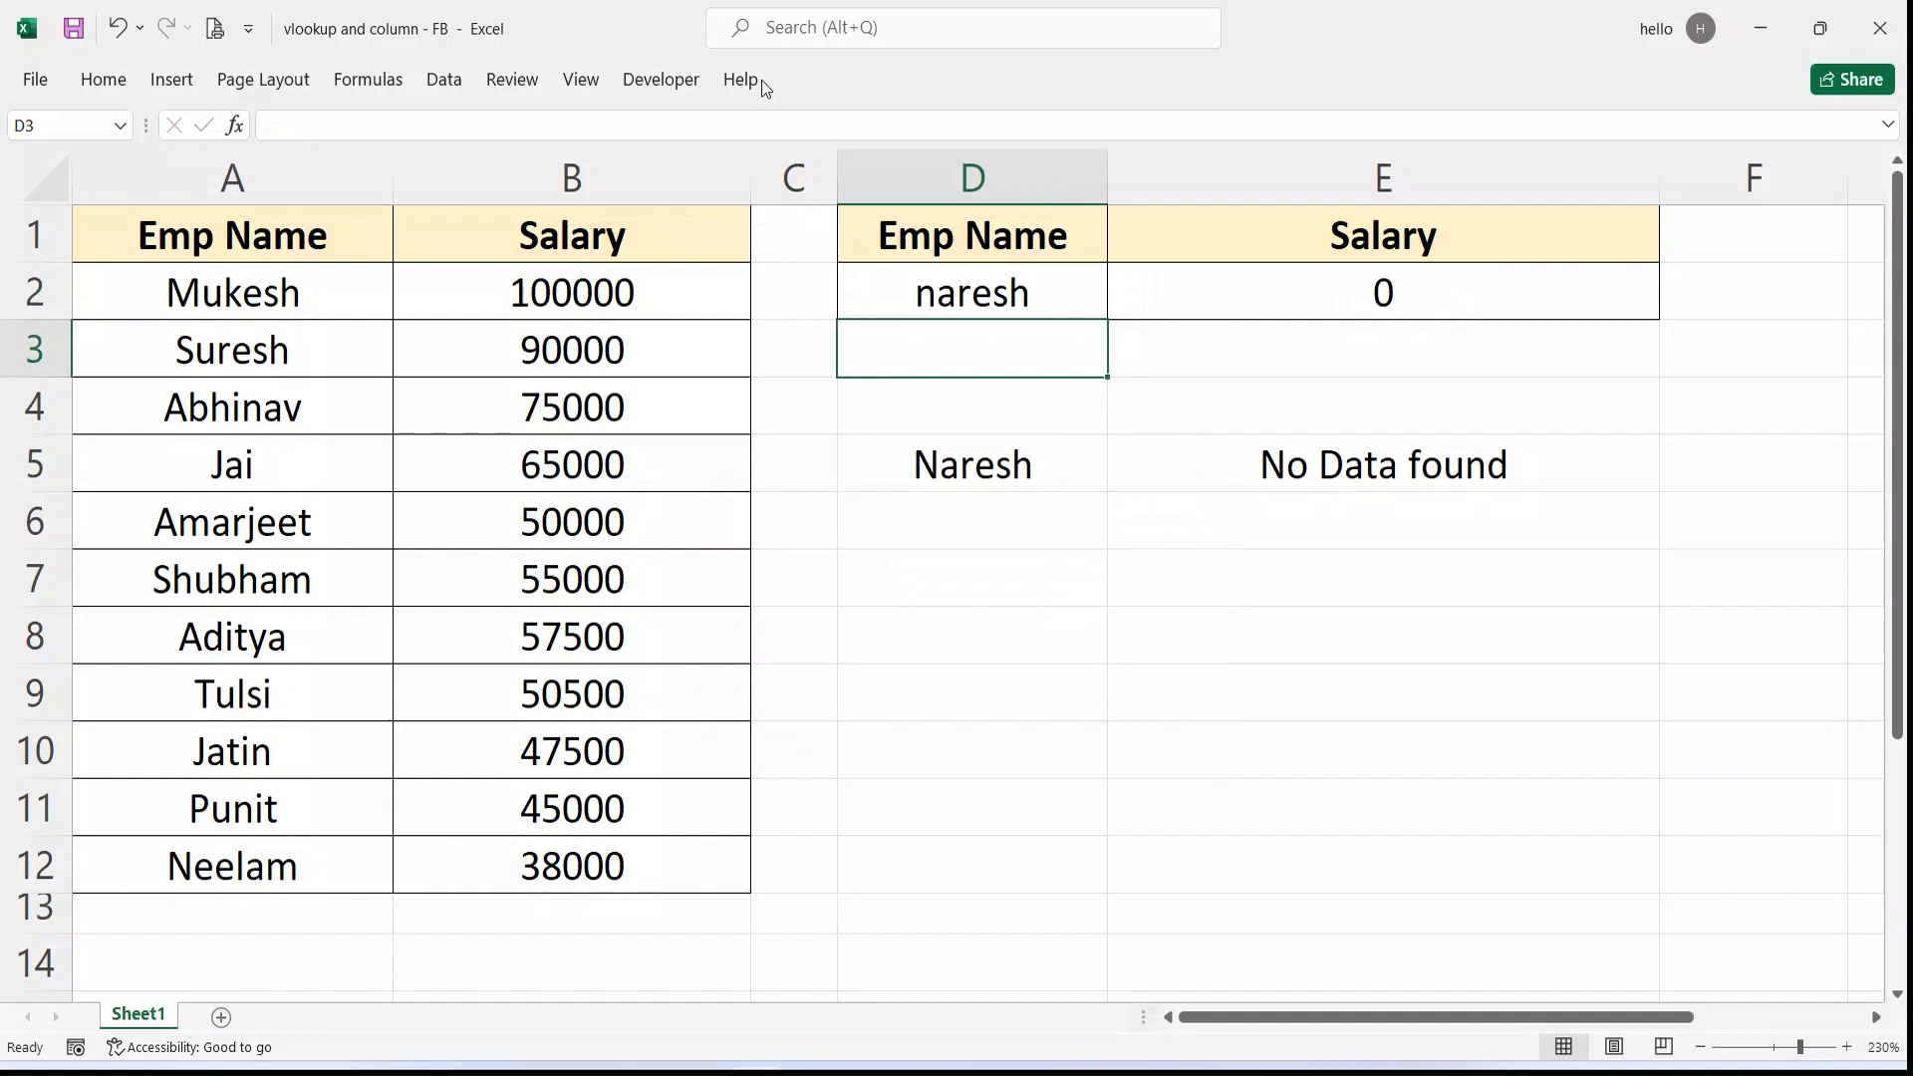
# Step: Reopen the Visual Basic editor, review the popup function's name and its message text, and close the editor
pyautogui.click(648, 80)
pyautogui.click(40, 159)
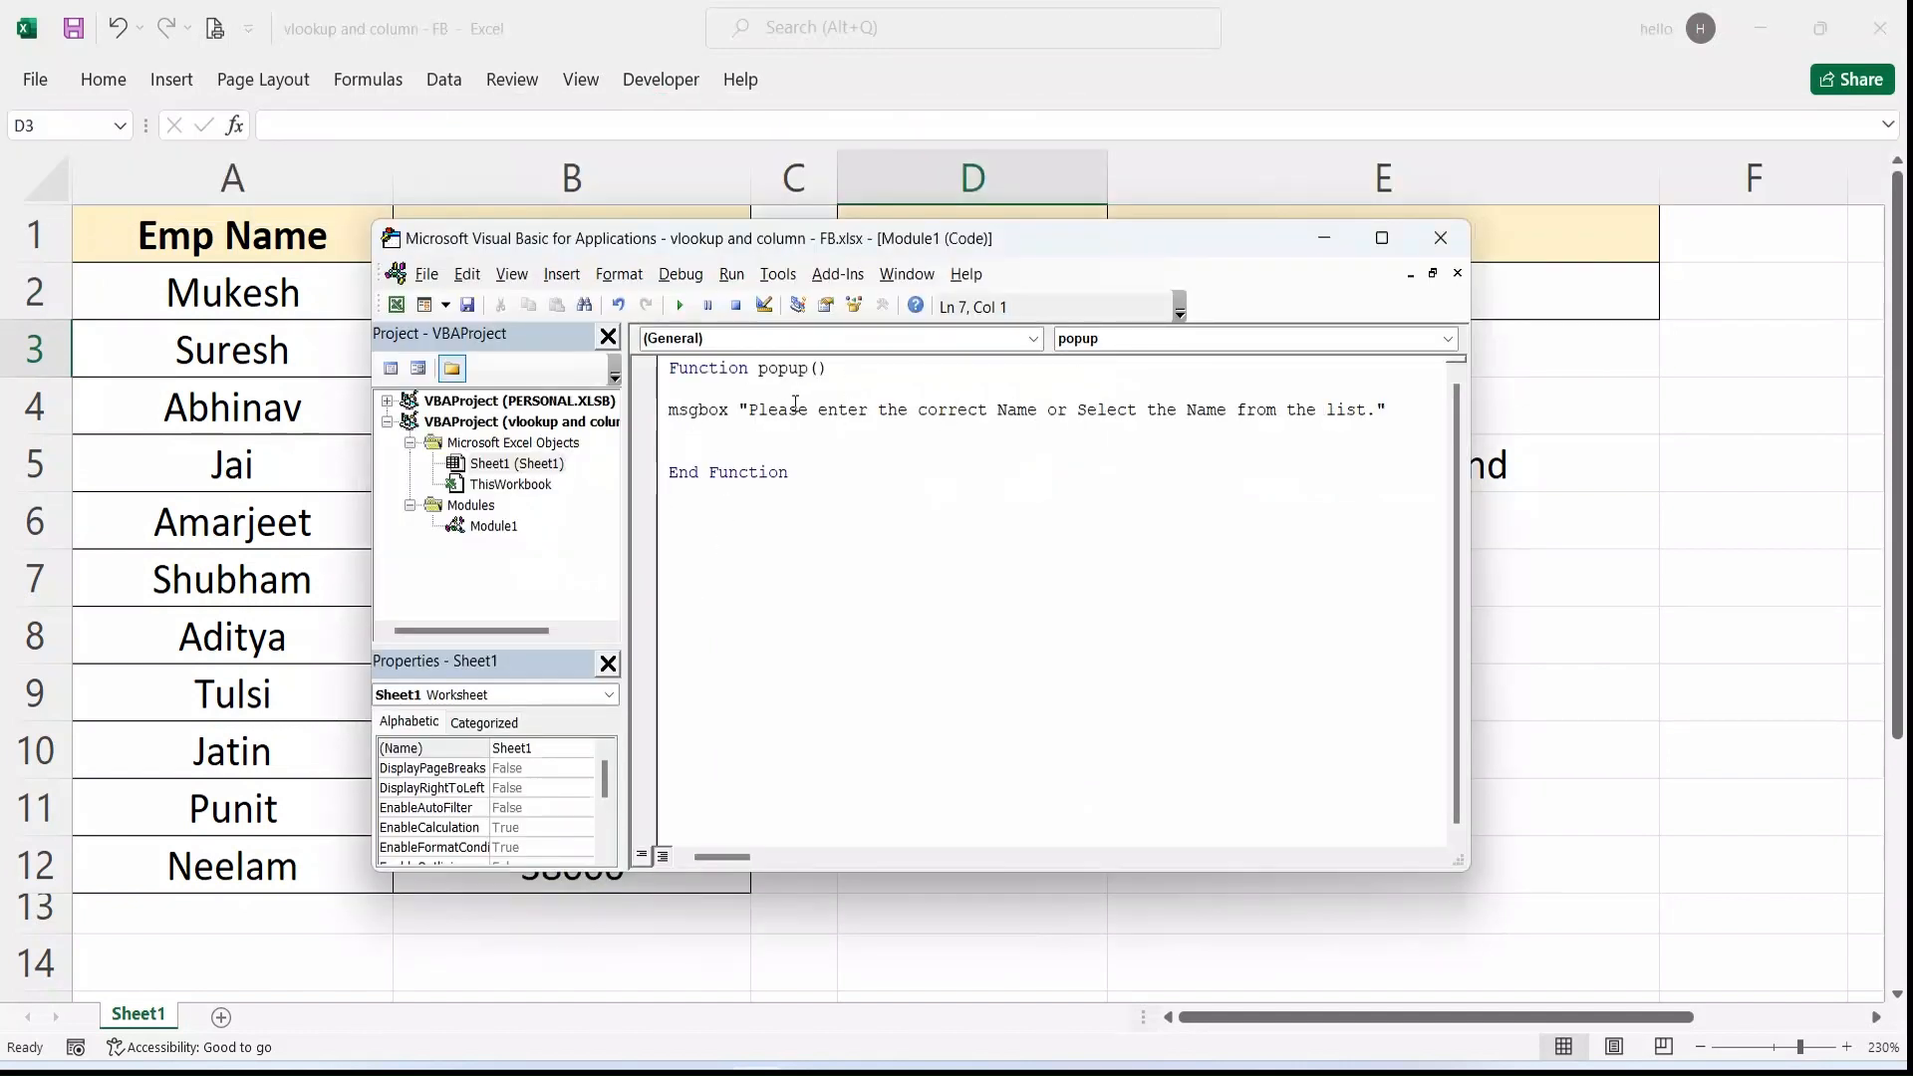
pyautogui.moveTo(759, 371); pyautogui.dragTo(800, 370)
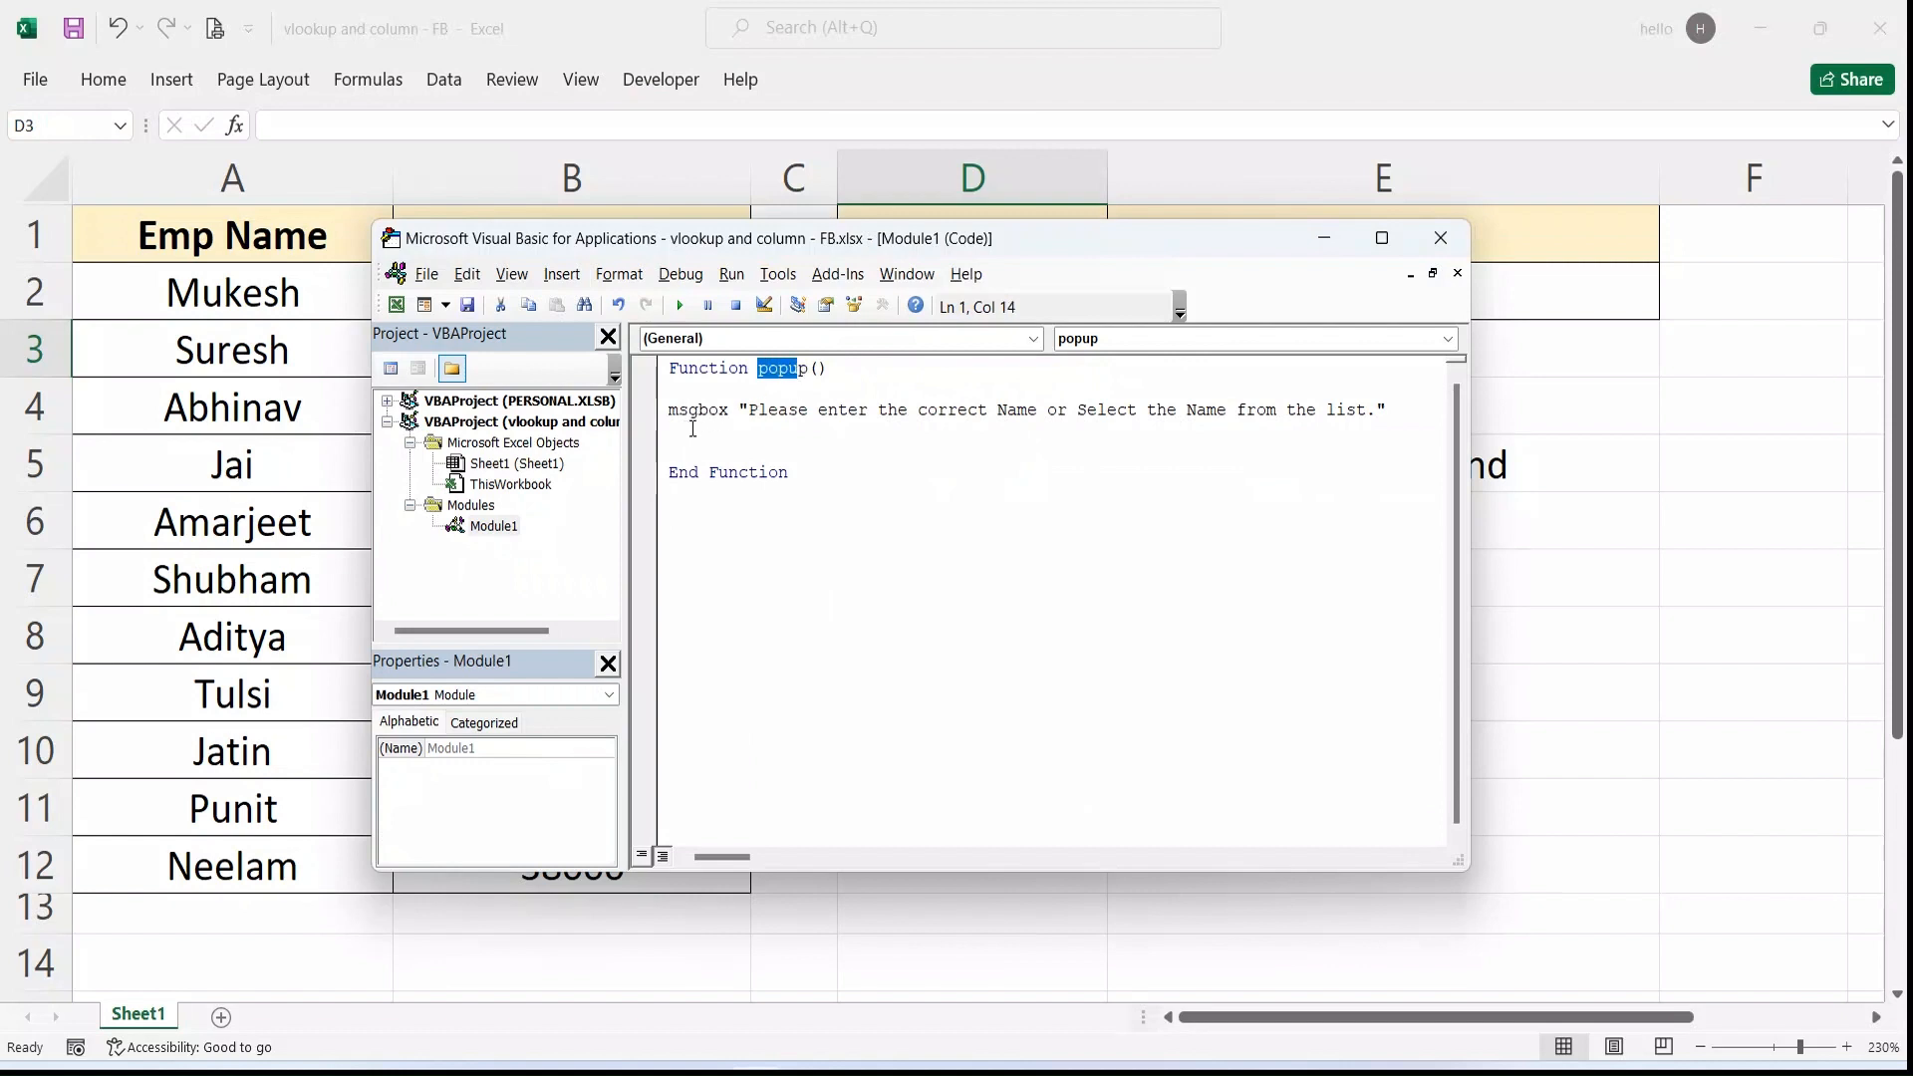
pyautogui.moveTo(756, 412); pyautogui.dragTo(1338, 411)
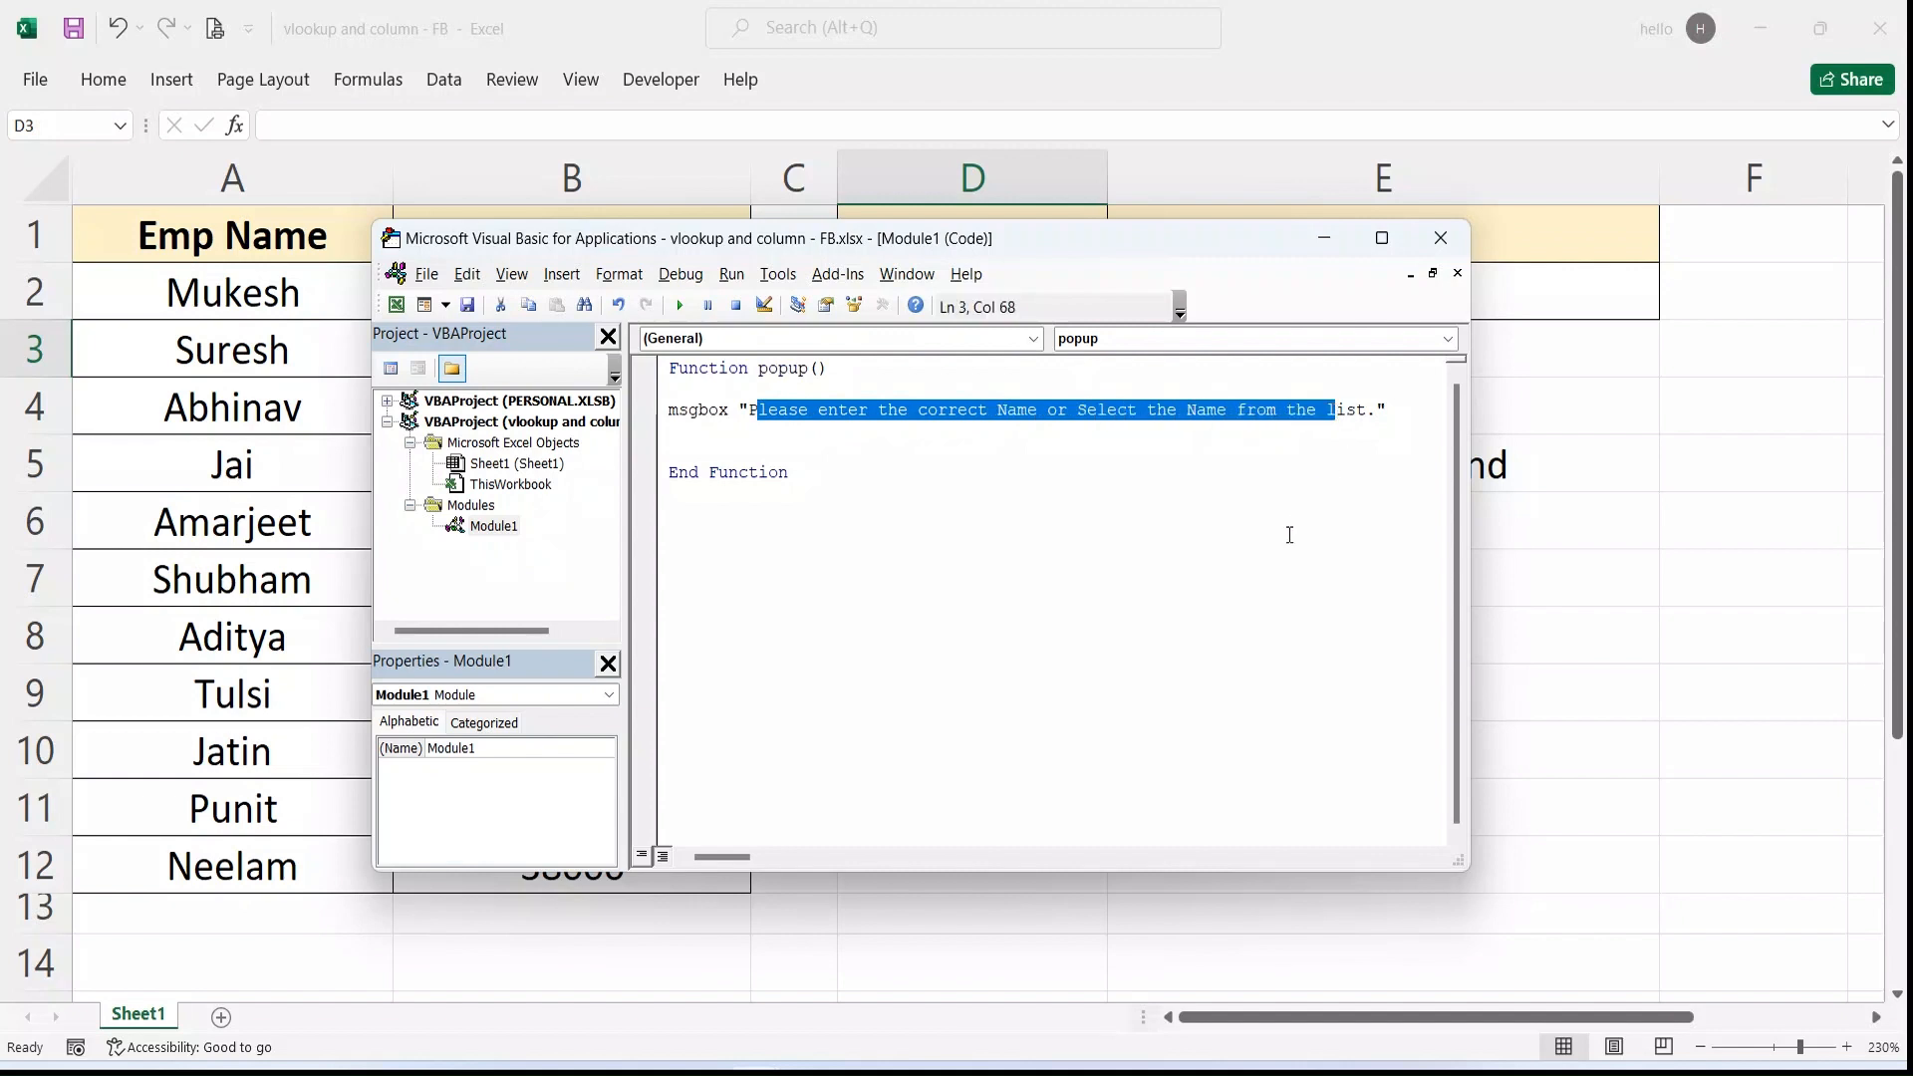
pyautogui.click(1259, 594)
pyautogui.click(1449, 245)
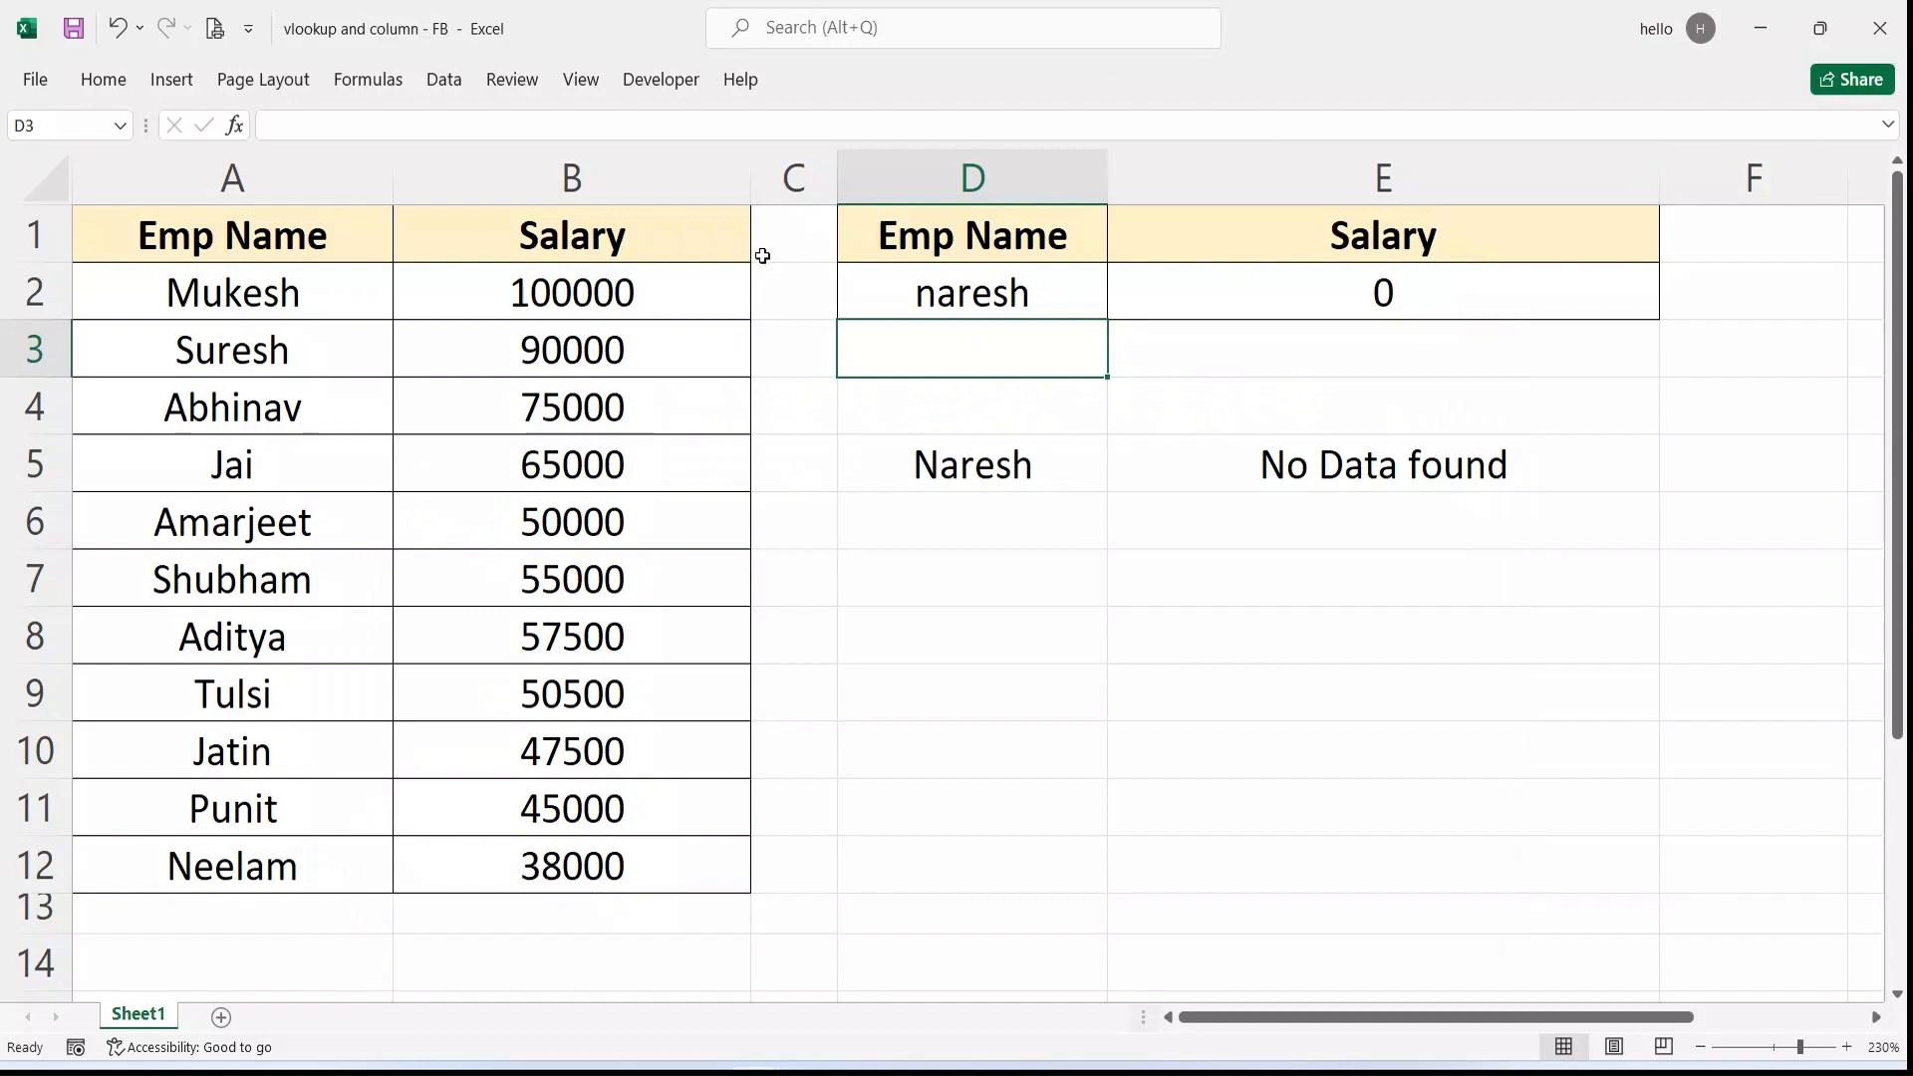
# Step: Start saving a copy of the workbook under a new name and choose the Desktop as its location
pyautogui.click(932, 679)
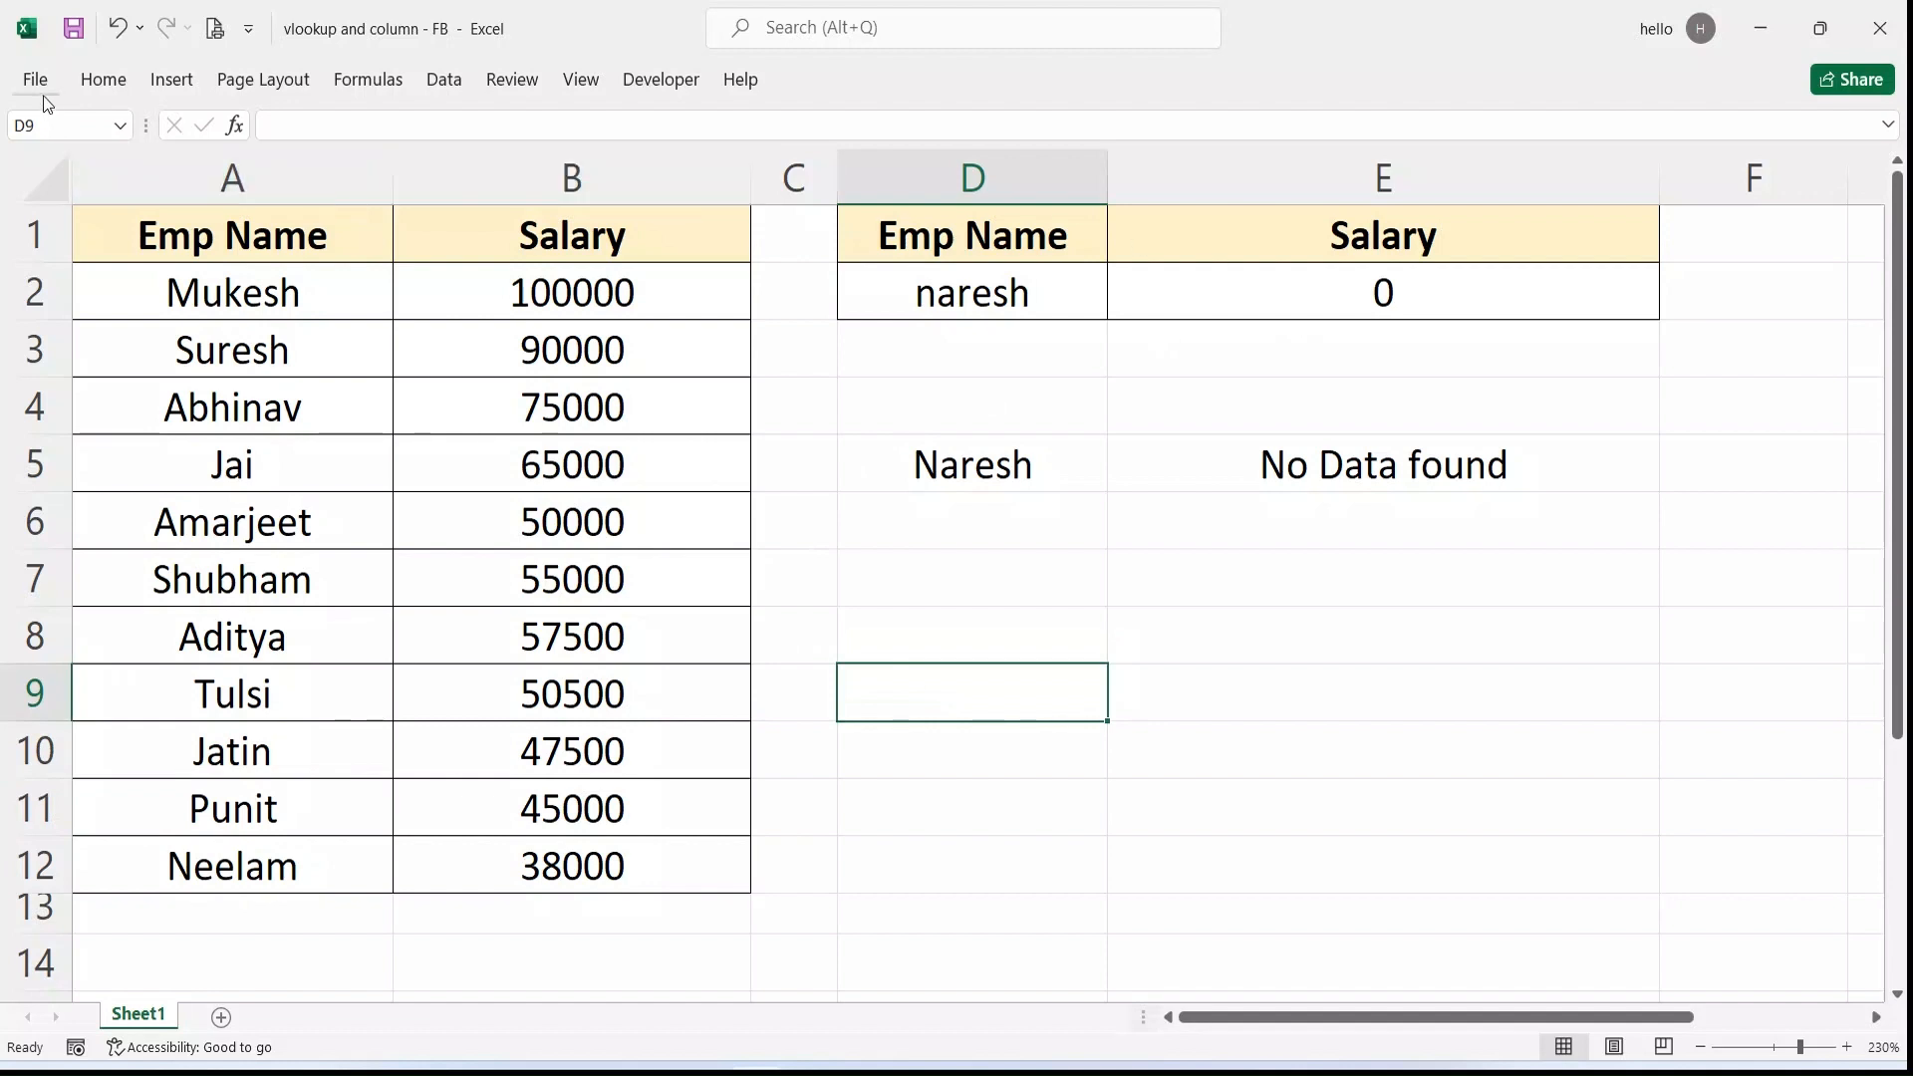
pyautogui.click(40, 86)
pyautogui.click(76, 415)
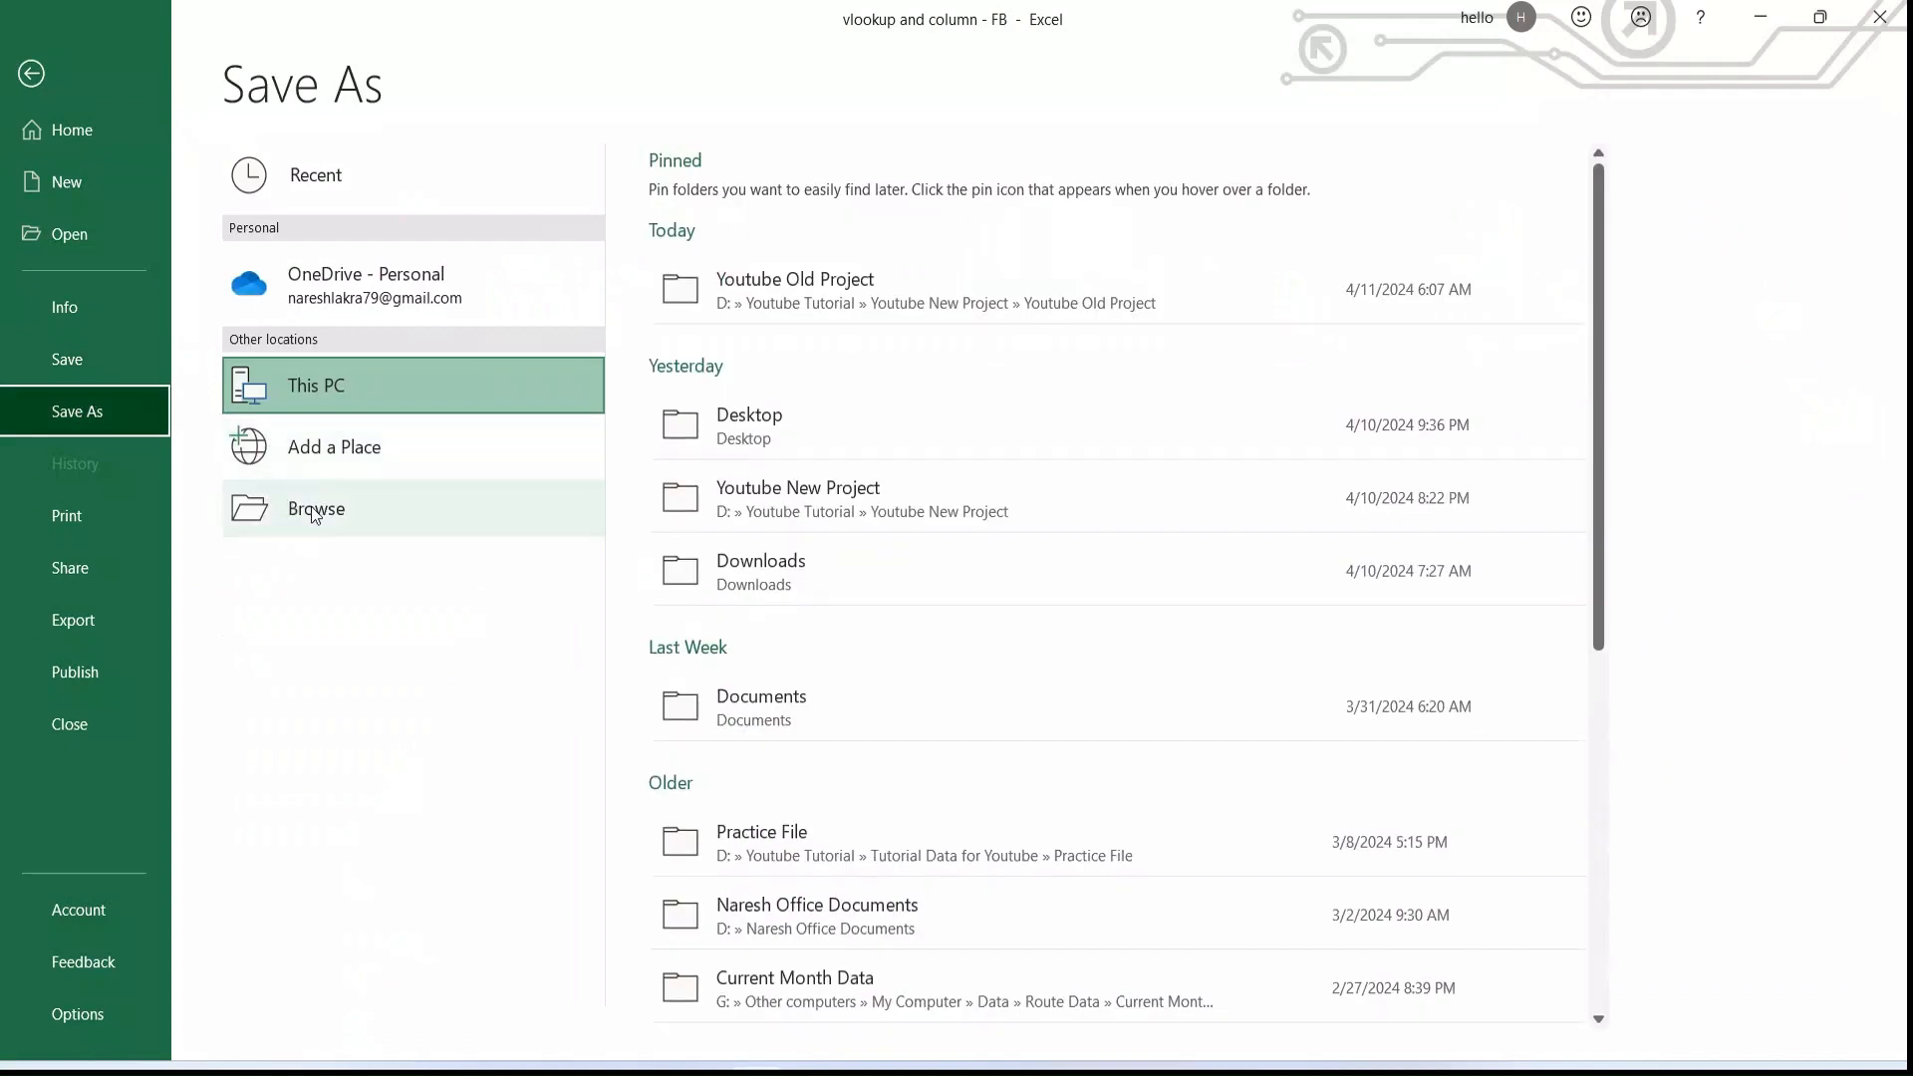
pyautogui.click(314, 511)
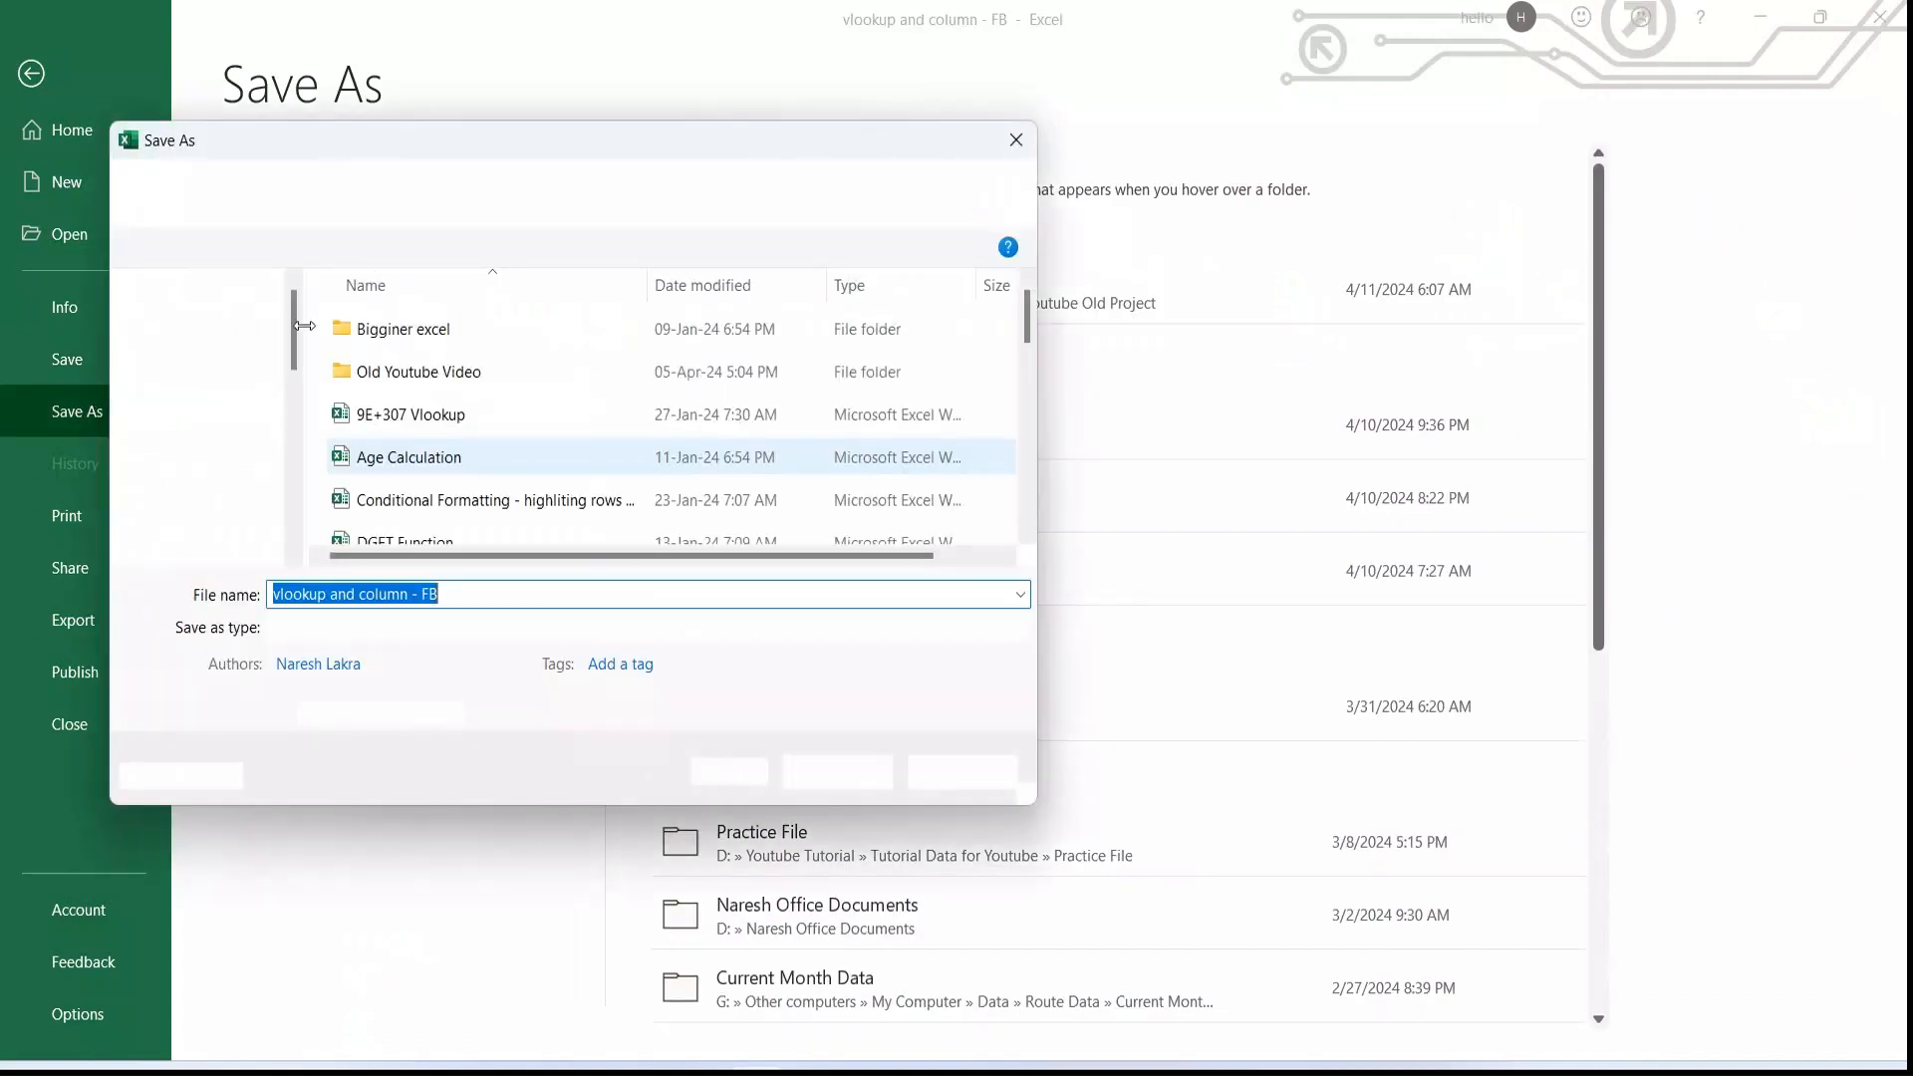
pyautogui.click(204, 464)
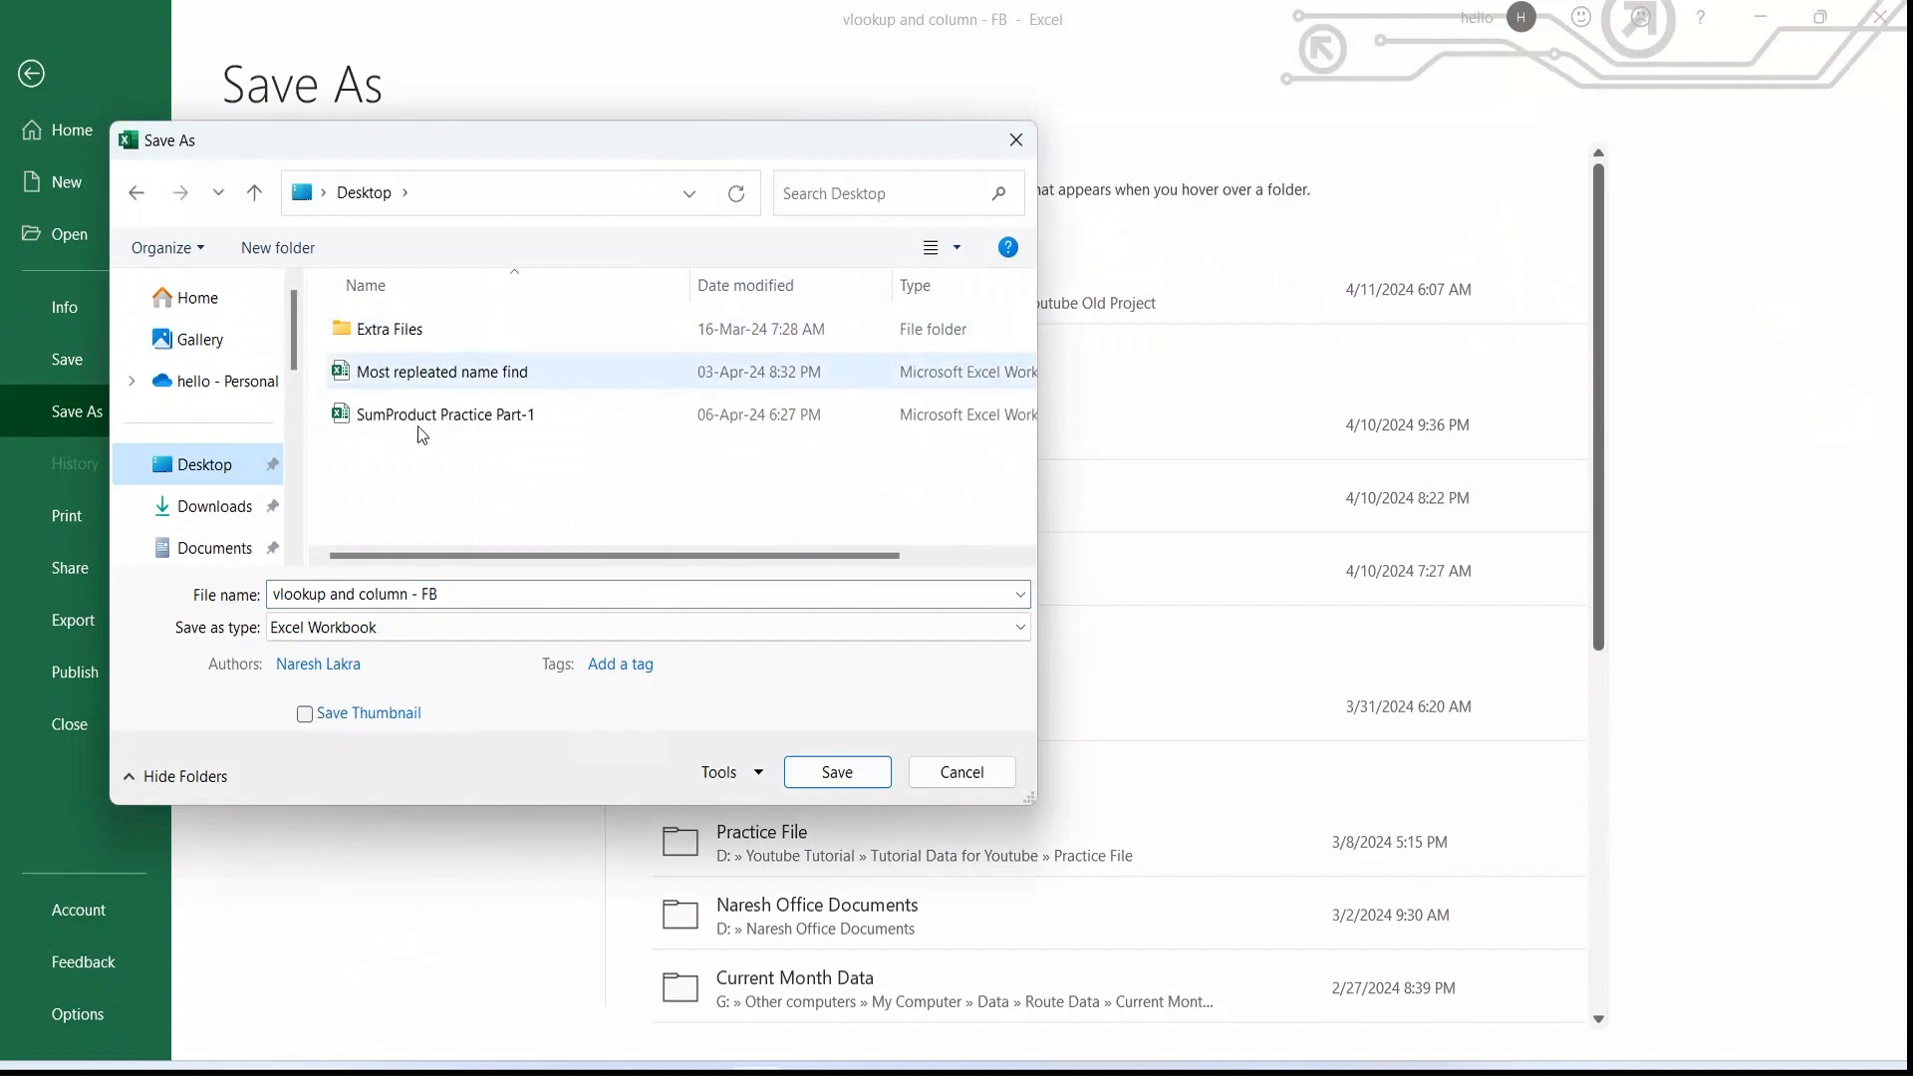
# Step: Replace the proposed file name with "popup msg"
pyautogui.click(442, 595)
pyautogui.click(443, 595)
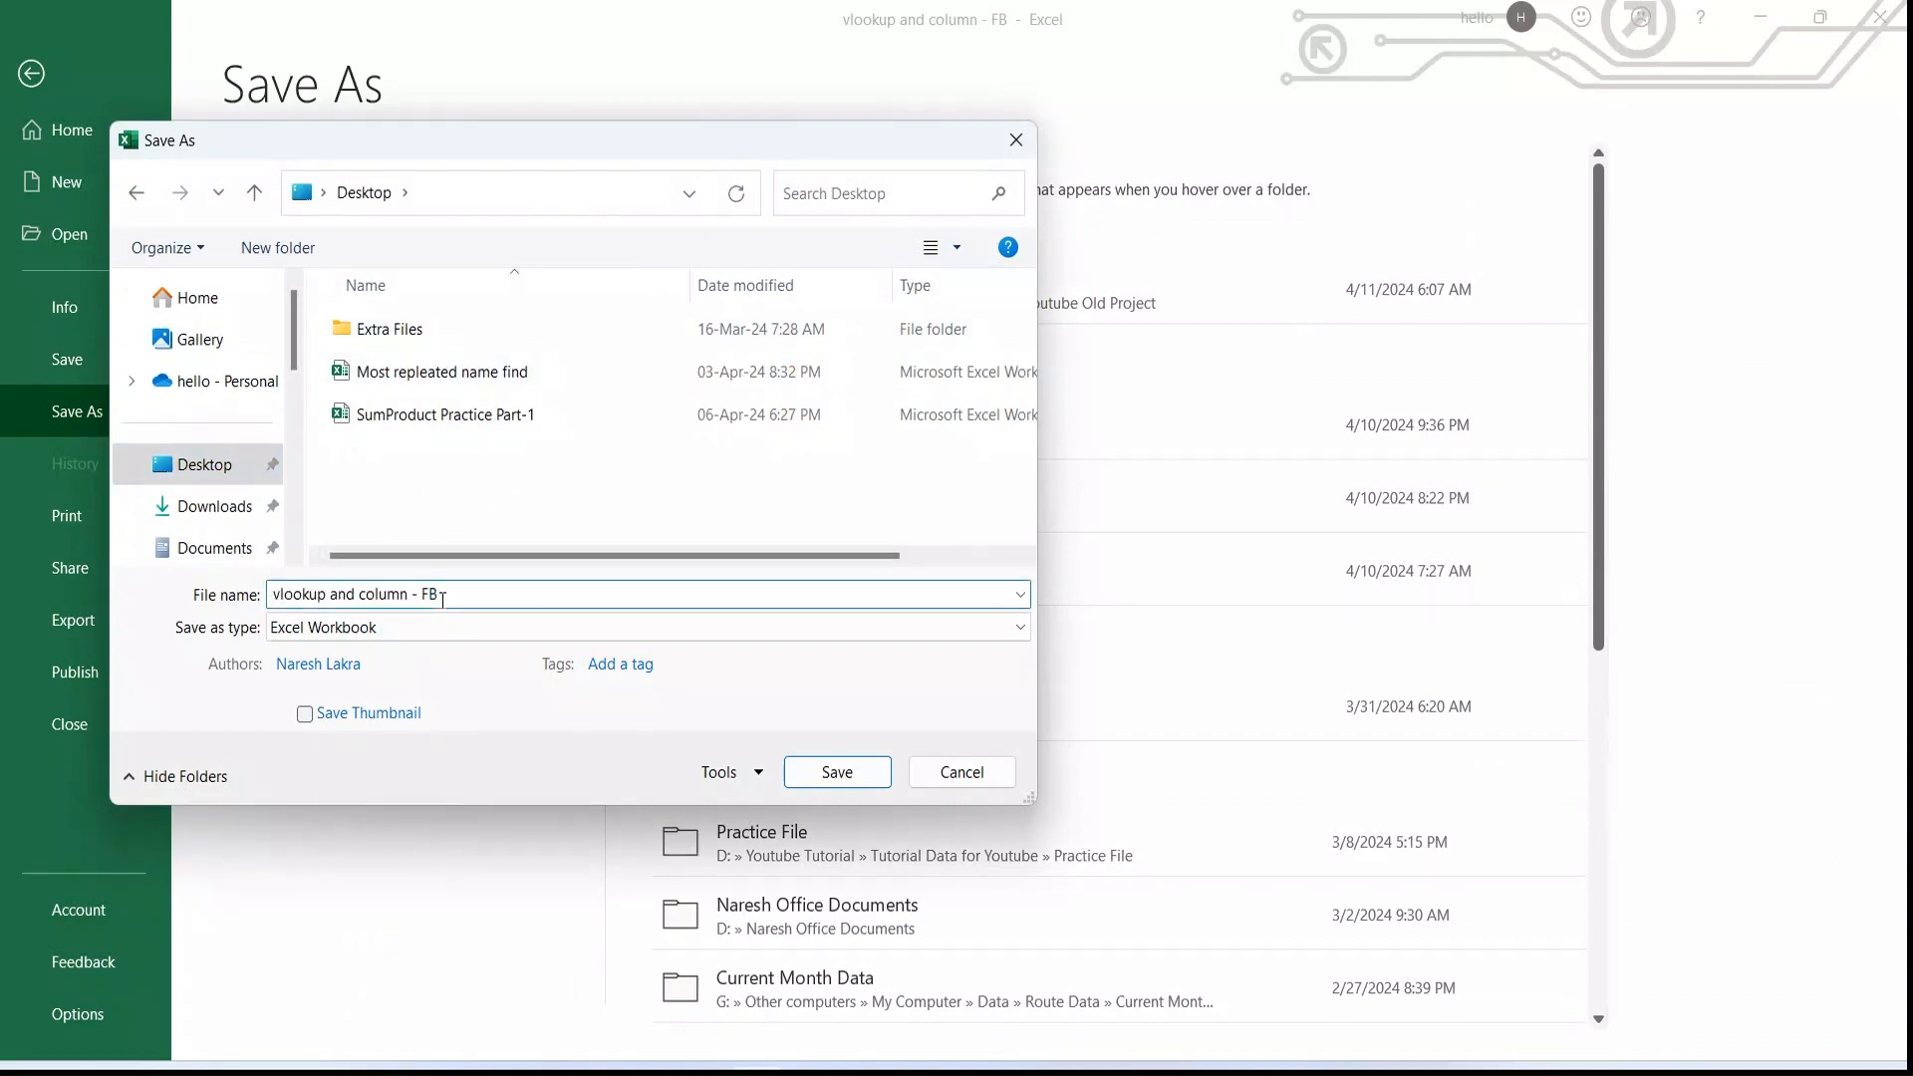
pyautogui.moveTo(442, 594); pyautogui.dragTo(254, 607)
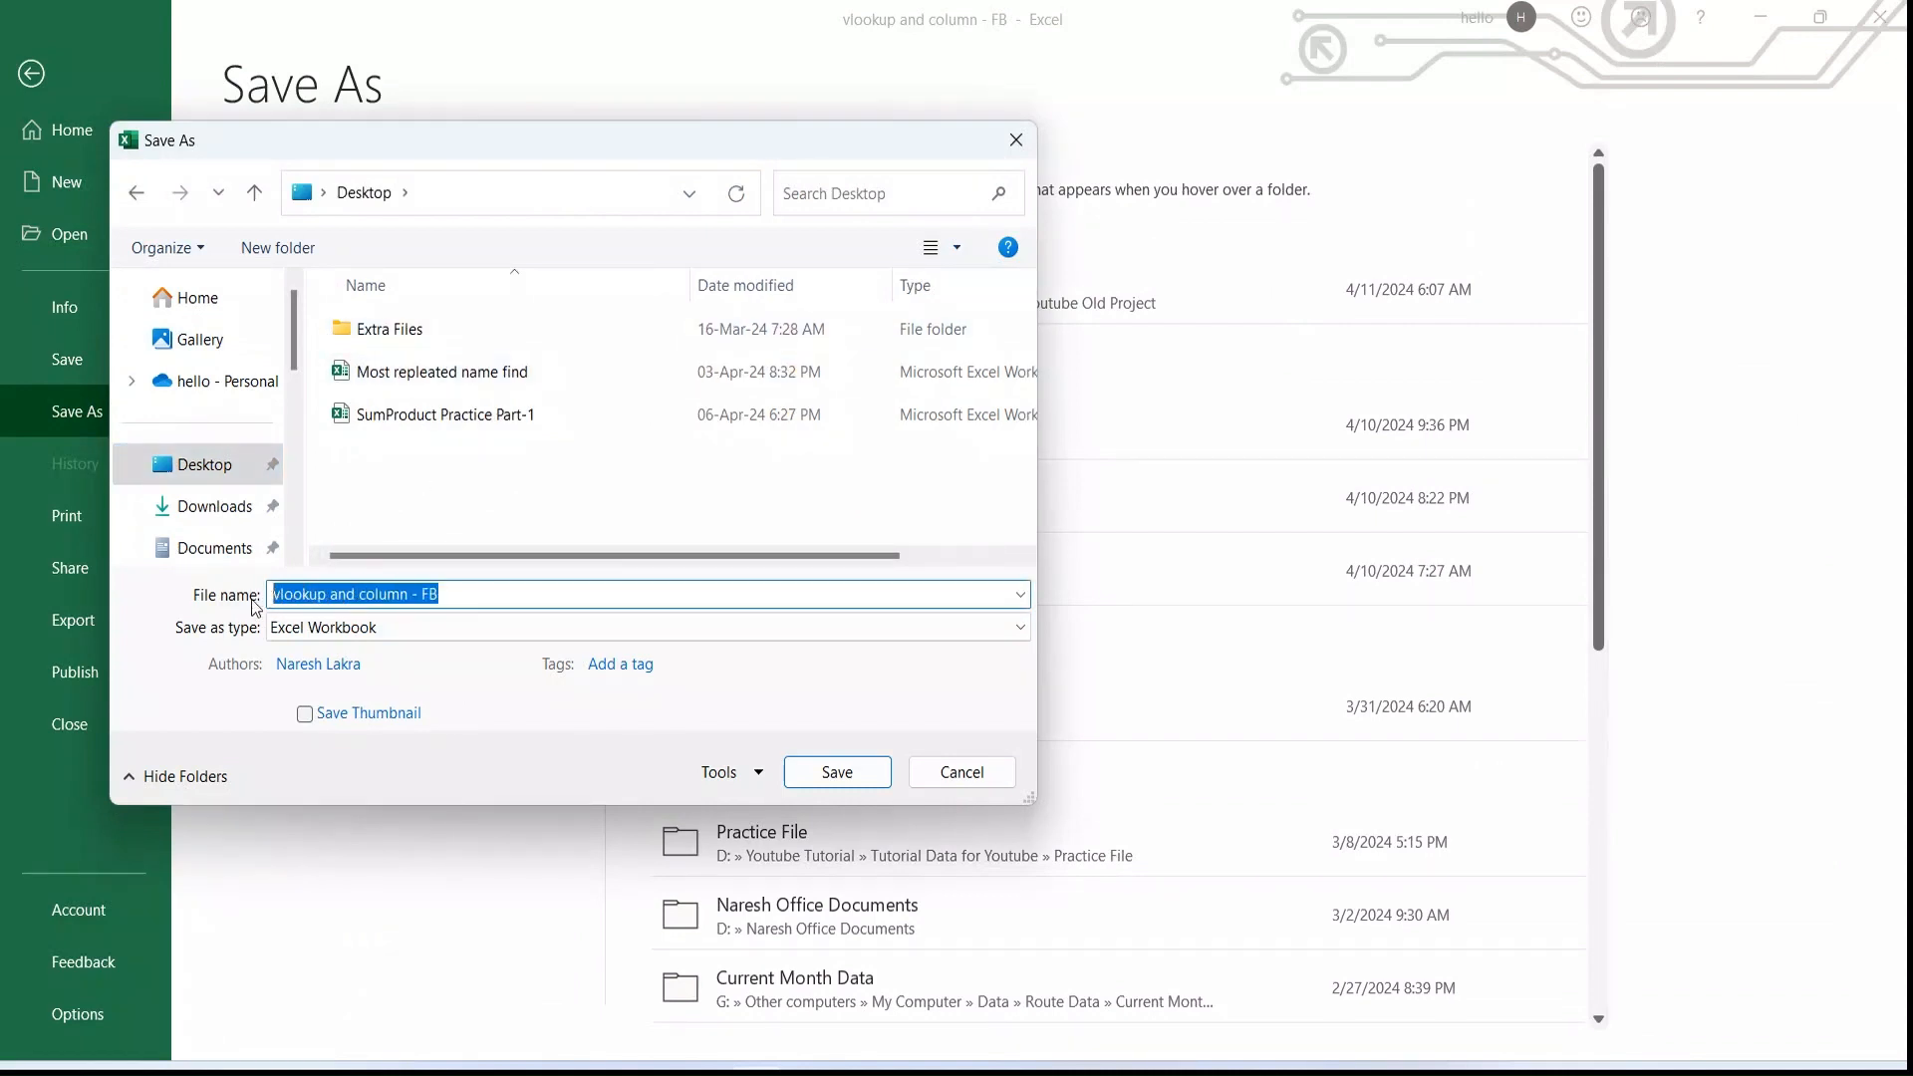
pyautogui.write('popu')
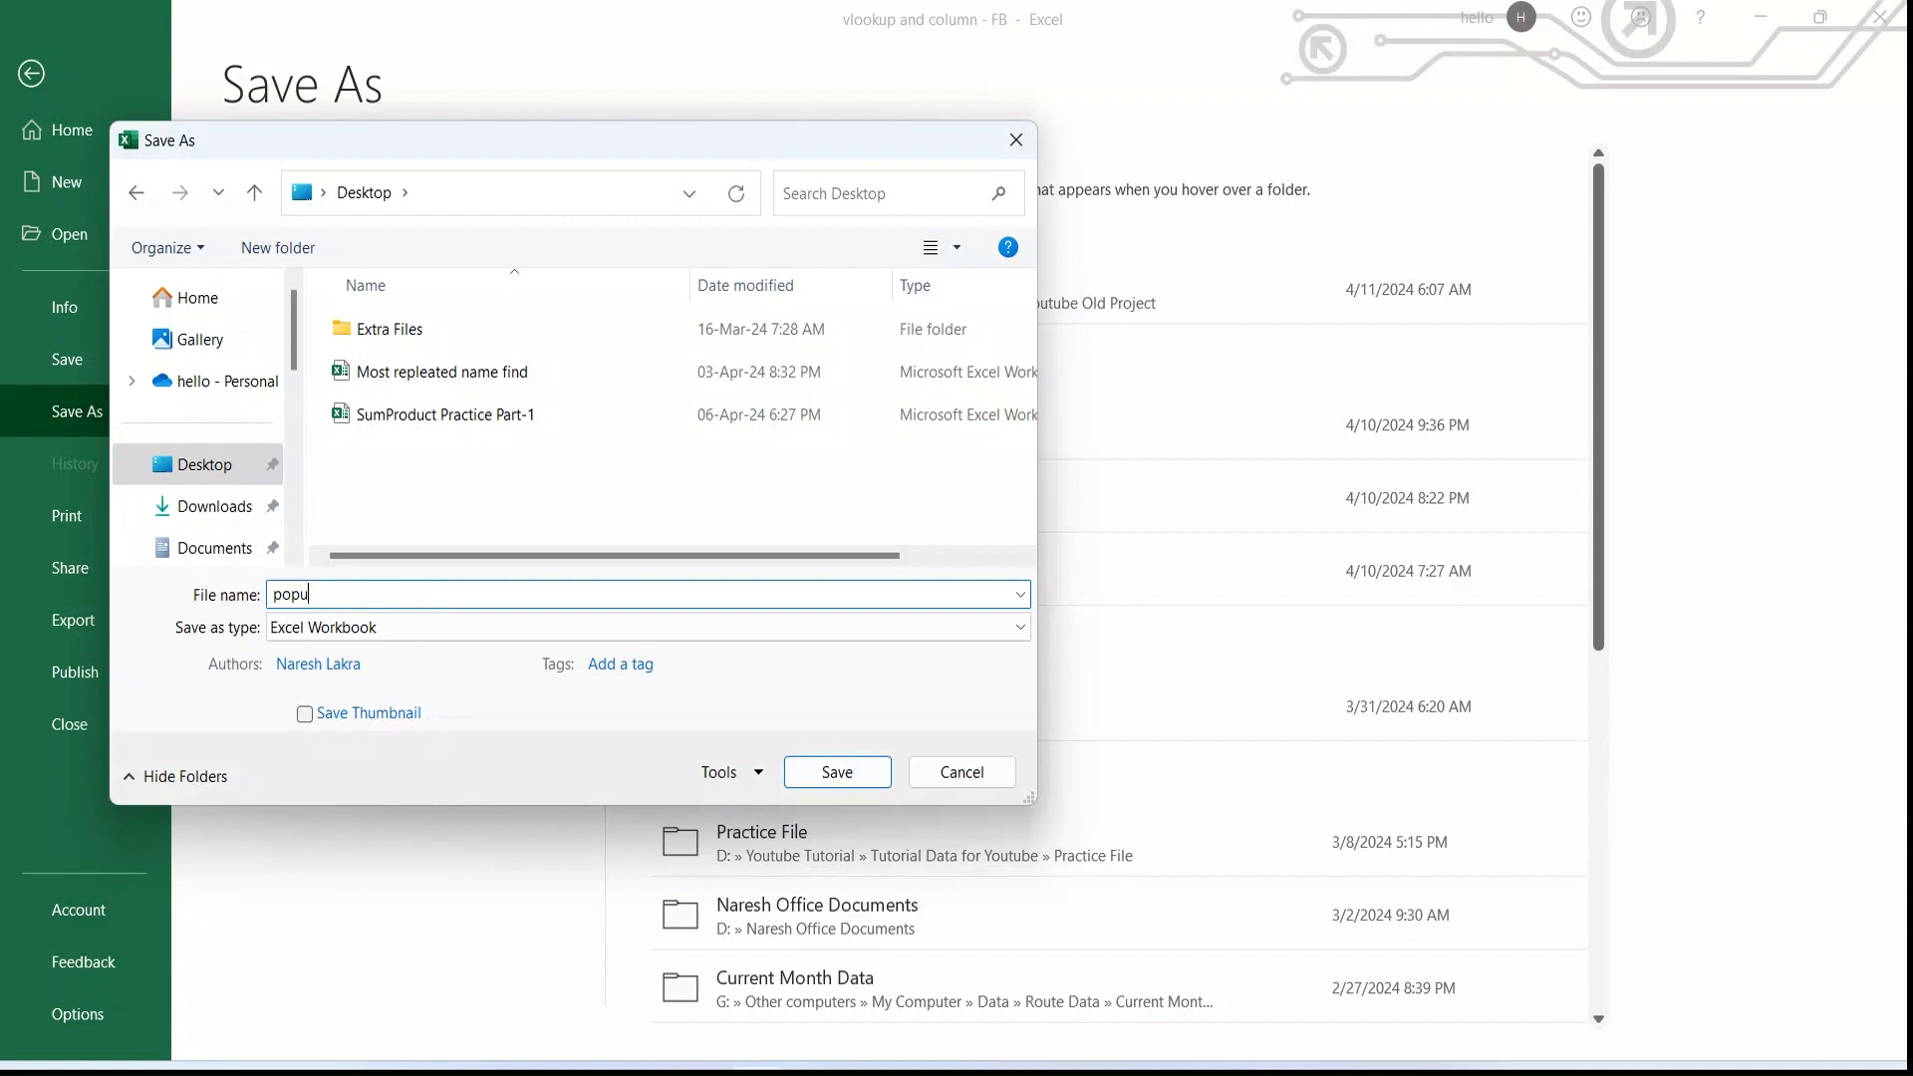
pyautogui.write('p msg')
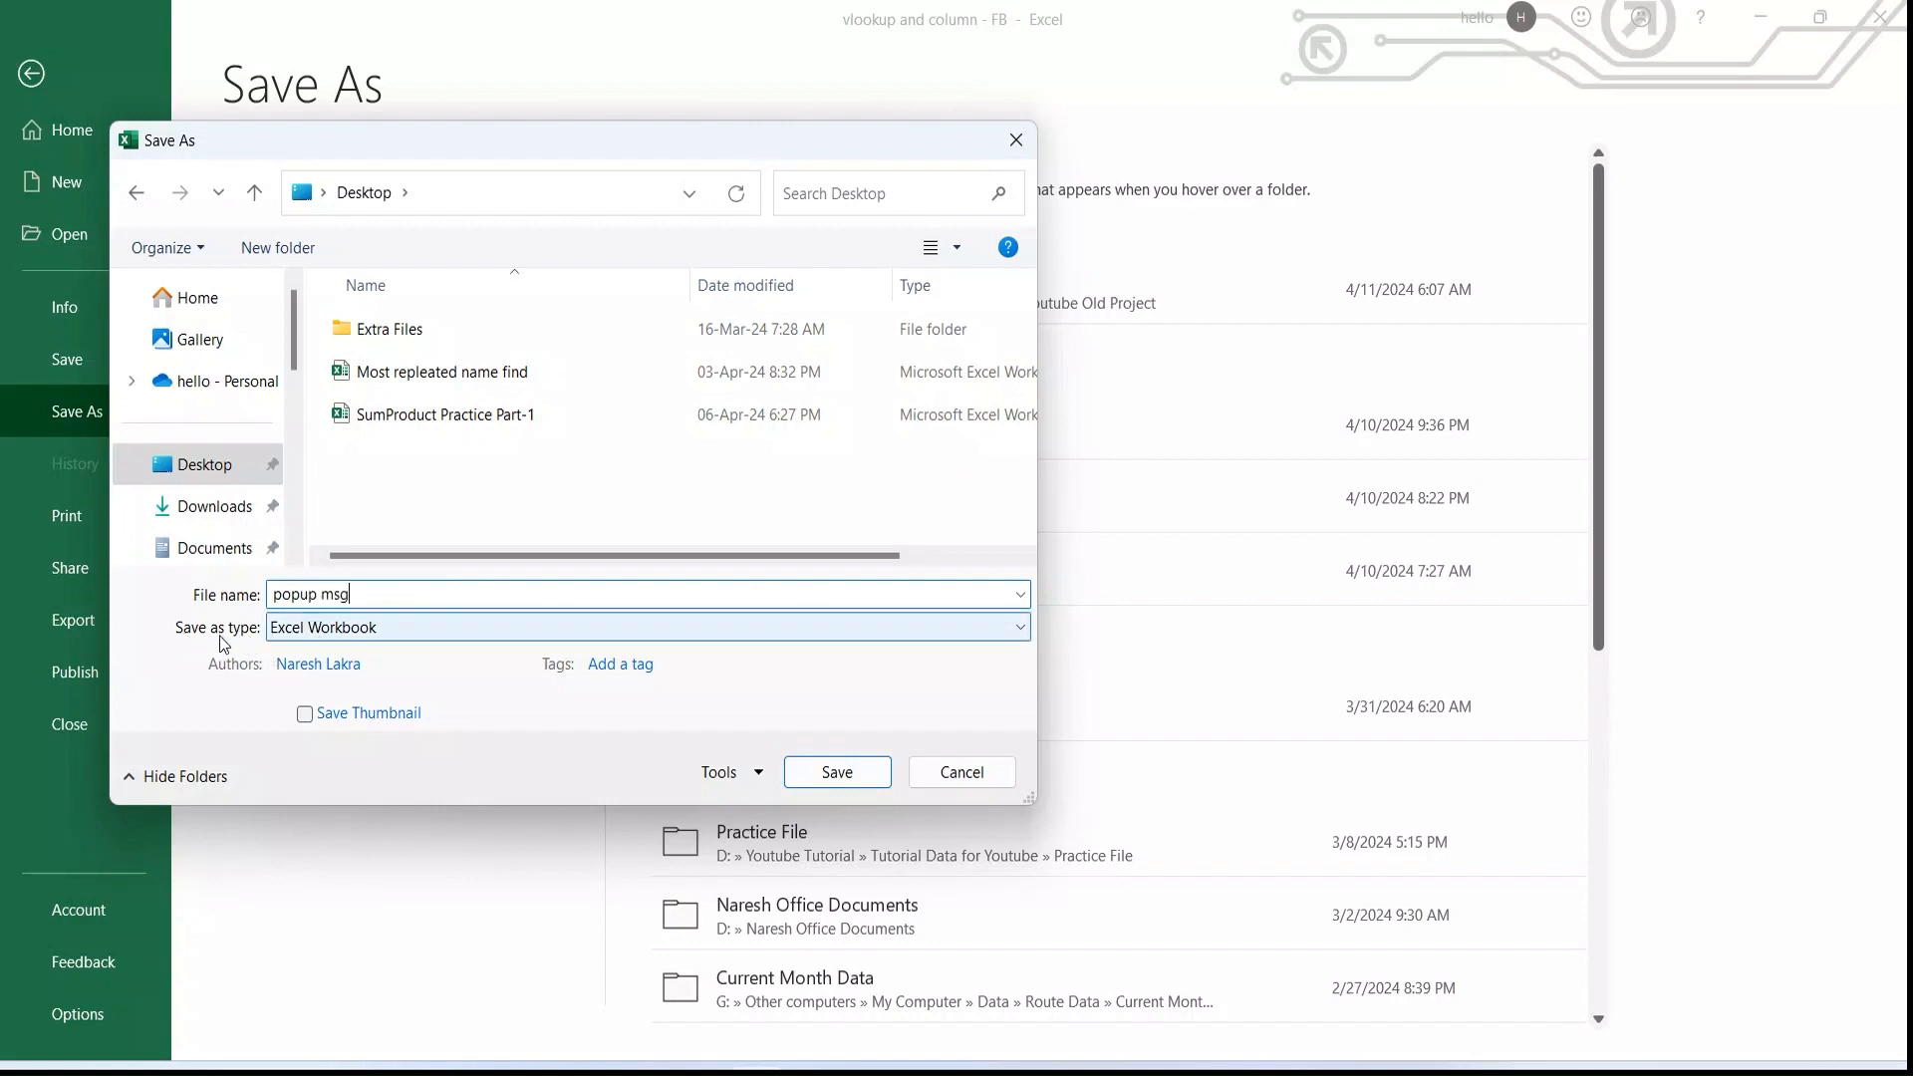
# Step: Set the file type to Excel Macro-Enabled Workbook and save the file
pyautogui.click(282, 629)
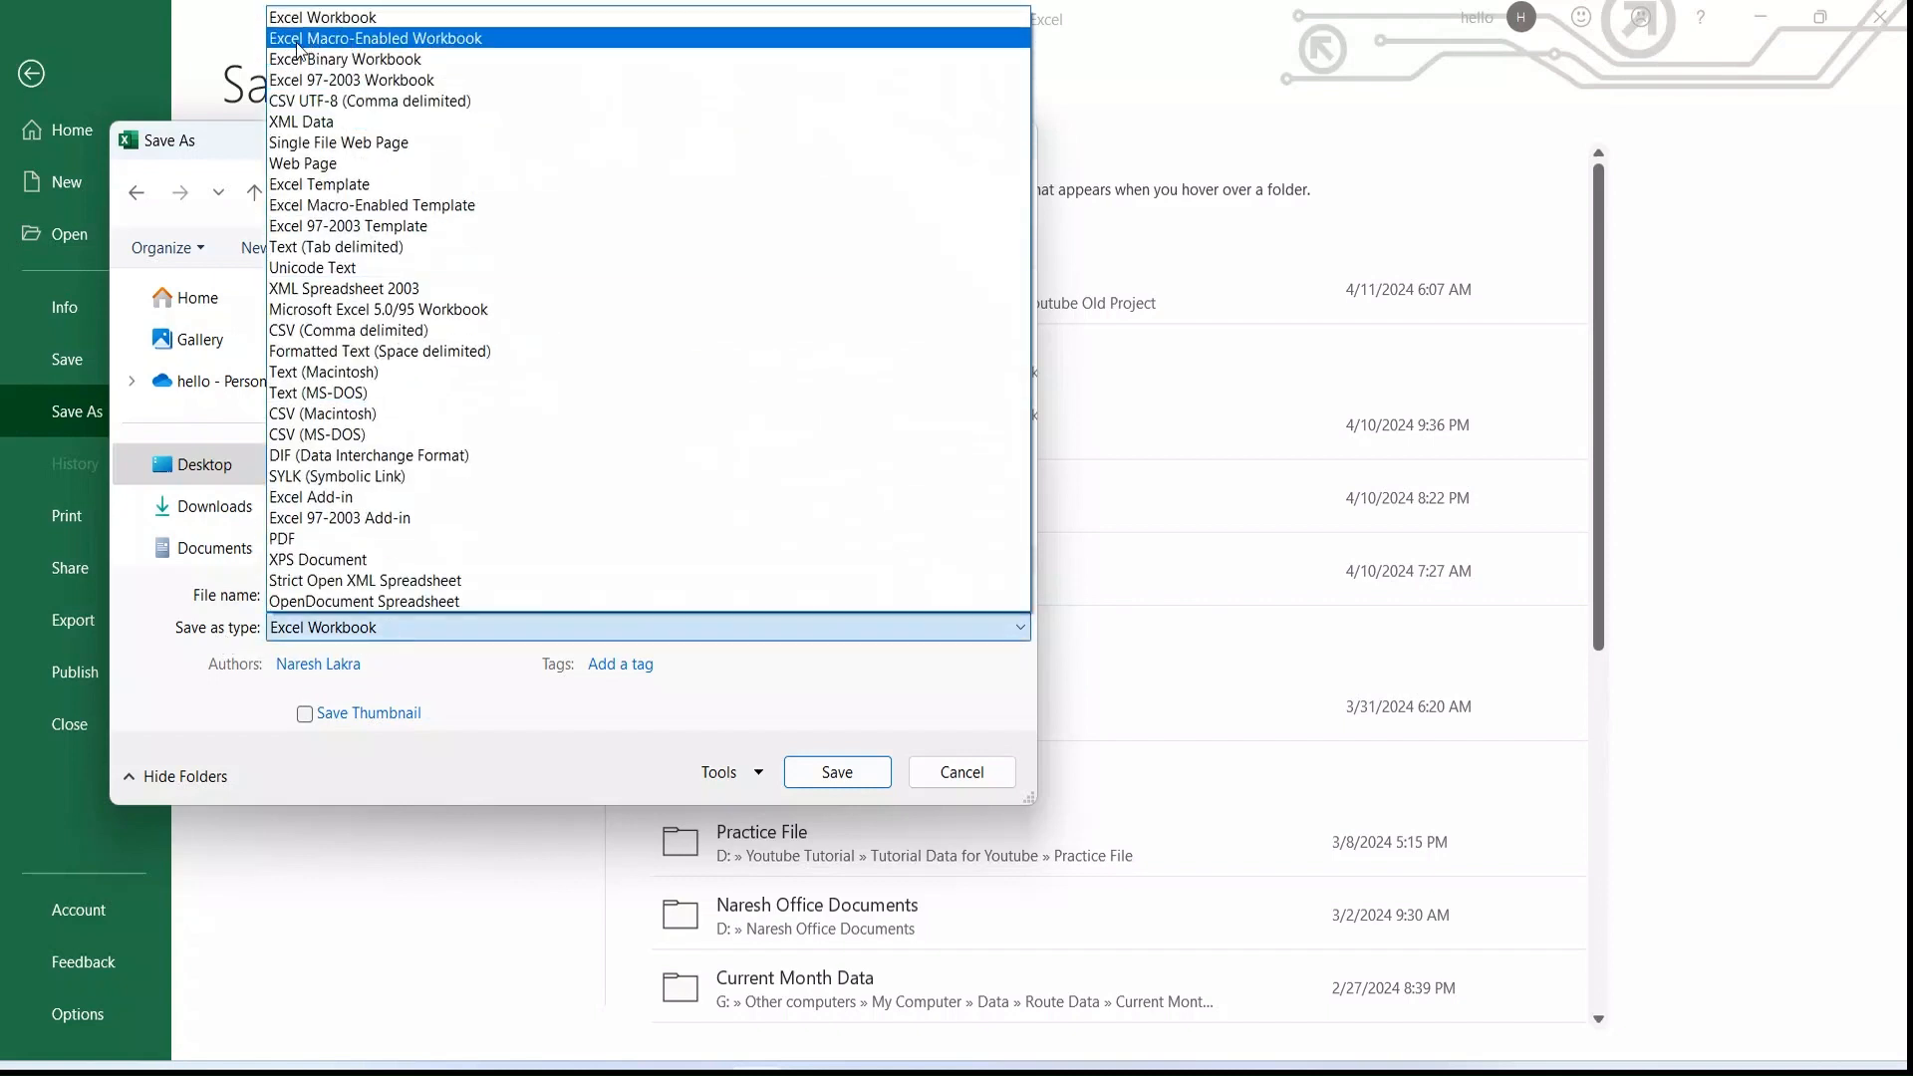
pyautogui.click(398, 42)
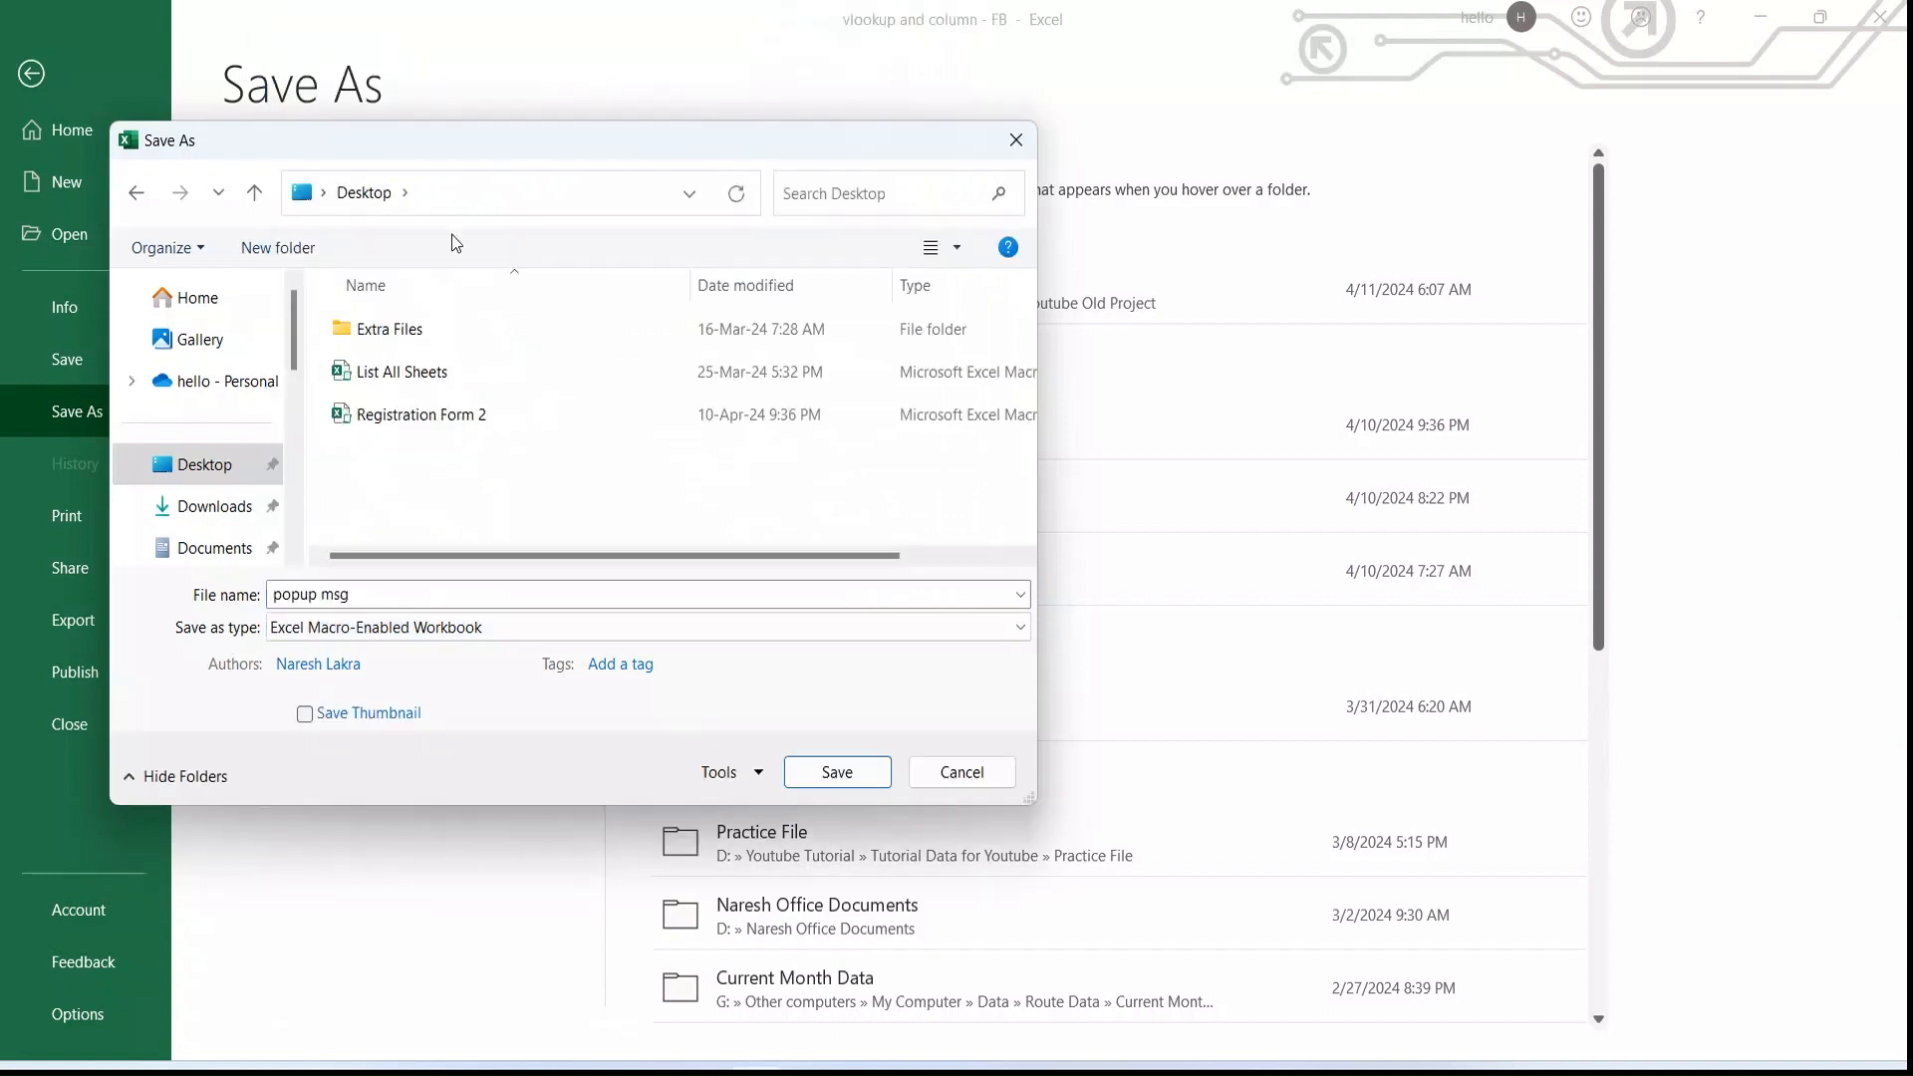
pyautogui.click(841, 773)
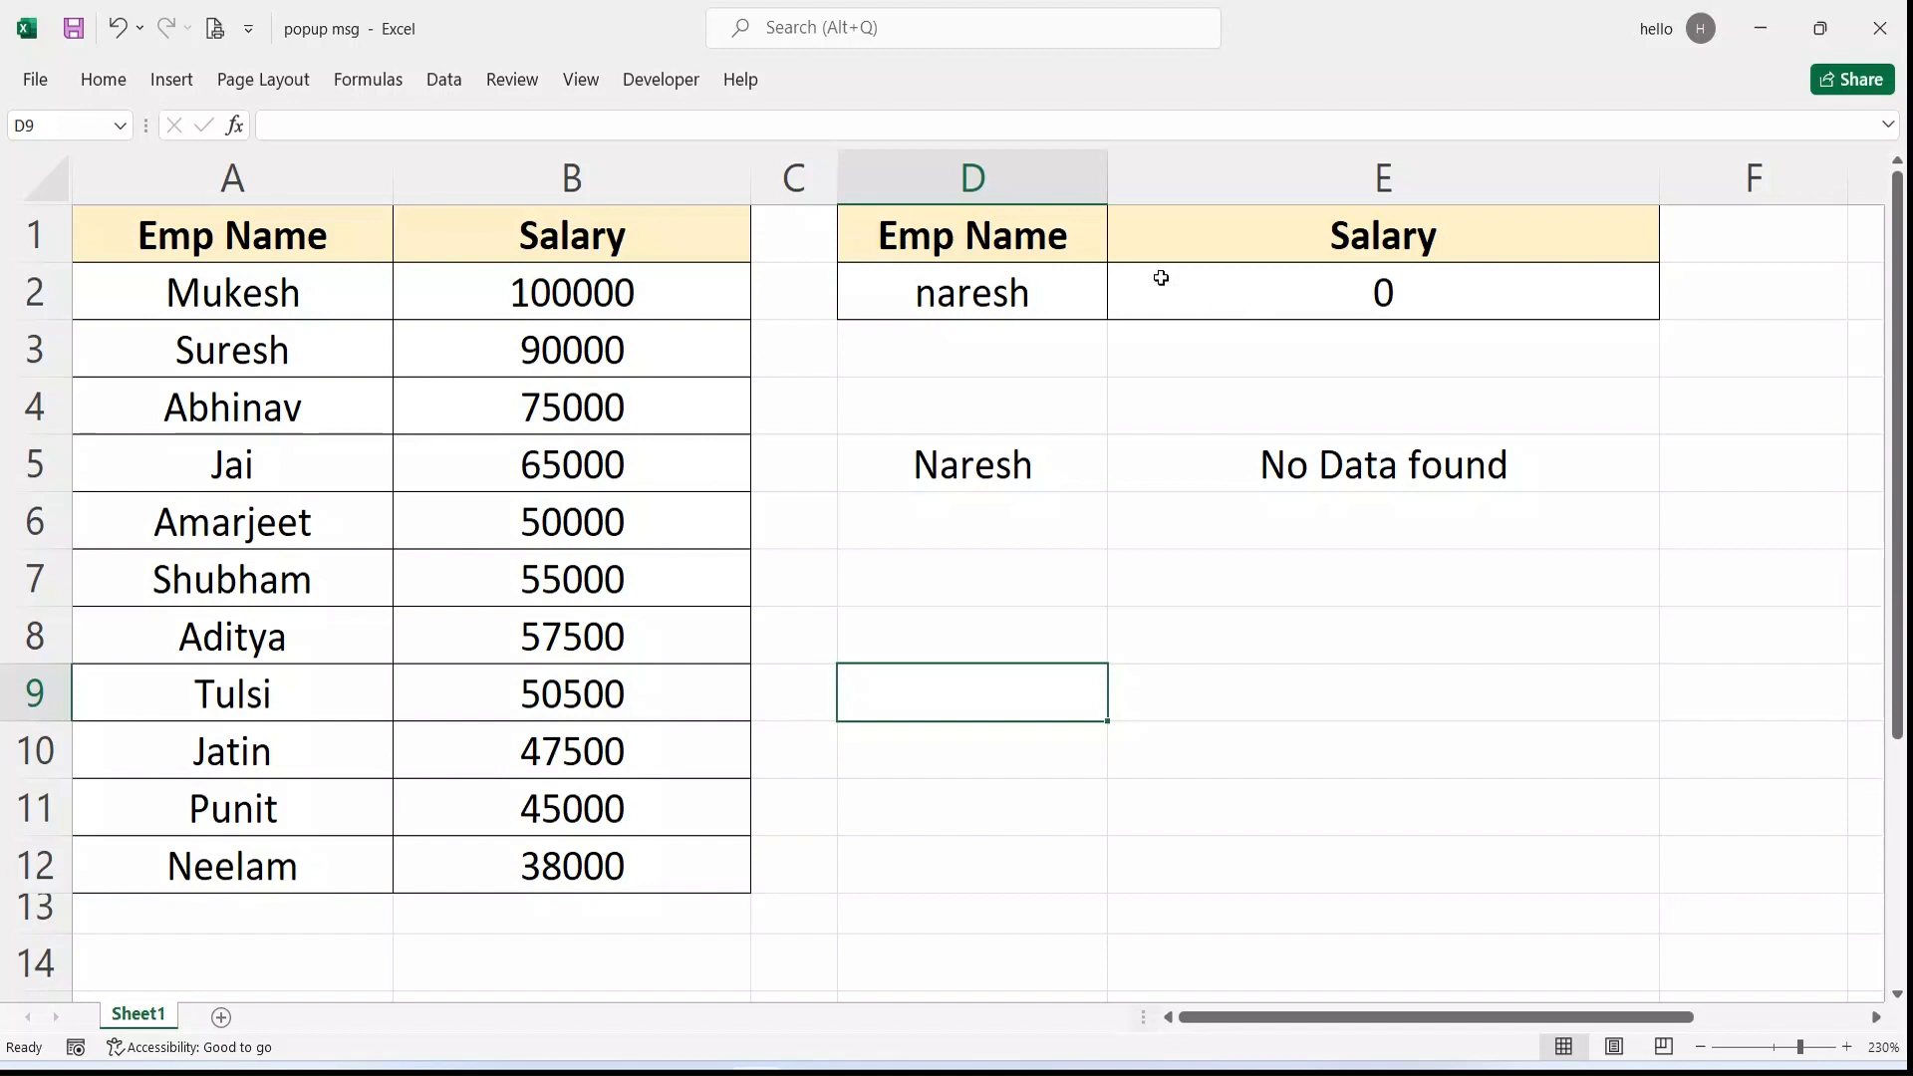
# Step: Reopen the Save As dialog, review the file type options for the saved workbook, and return to the sheet without saving again
pyautogui.hotkey('alt', 'f')
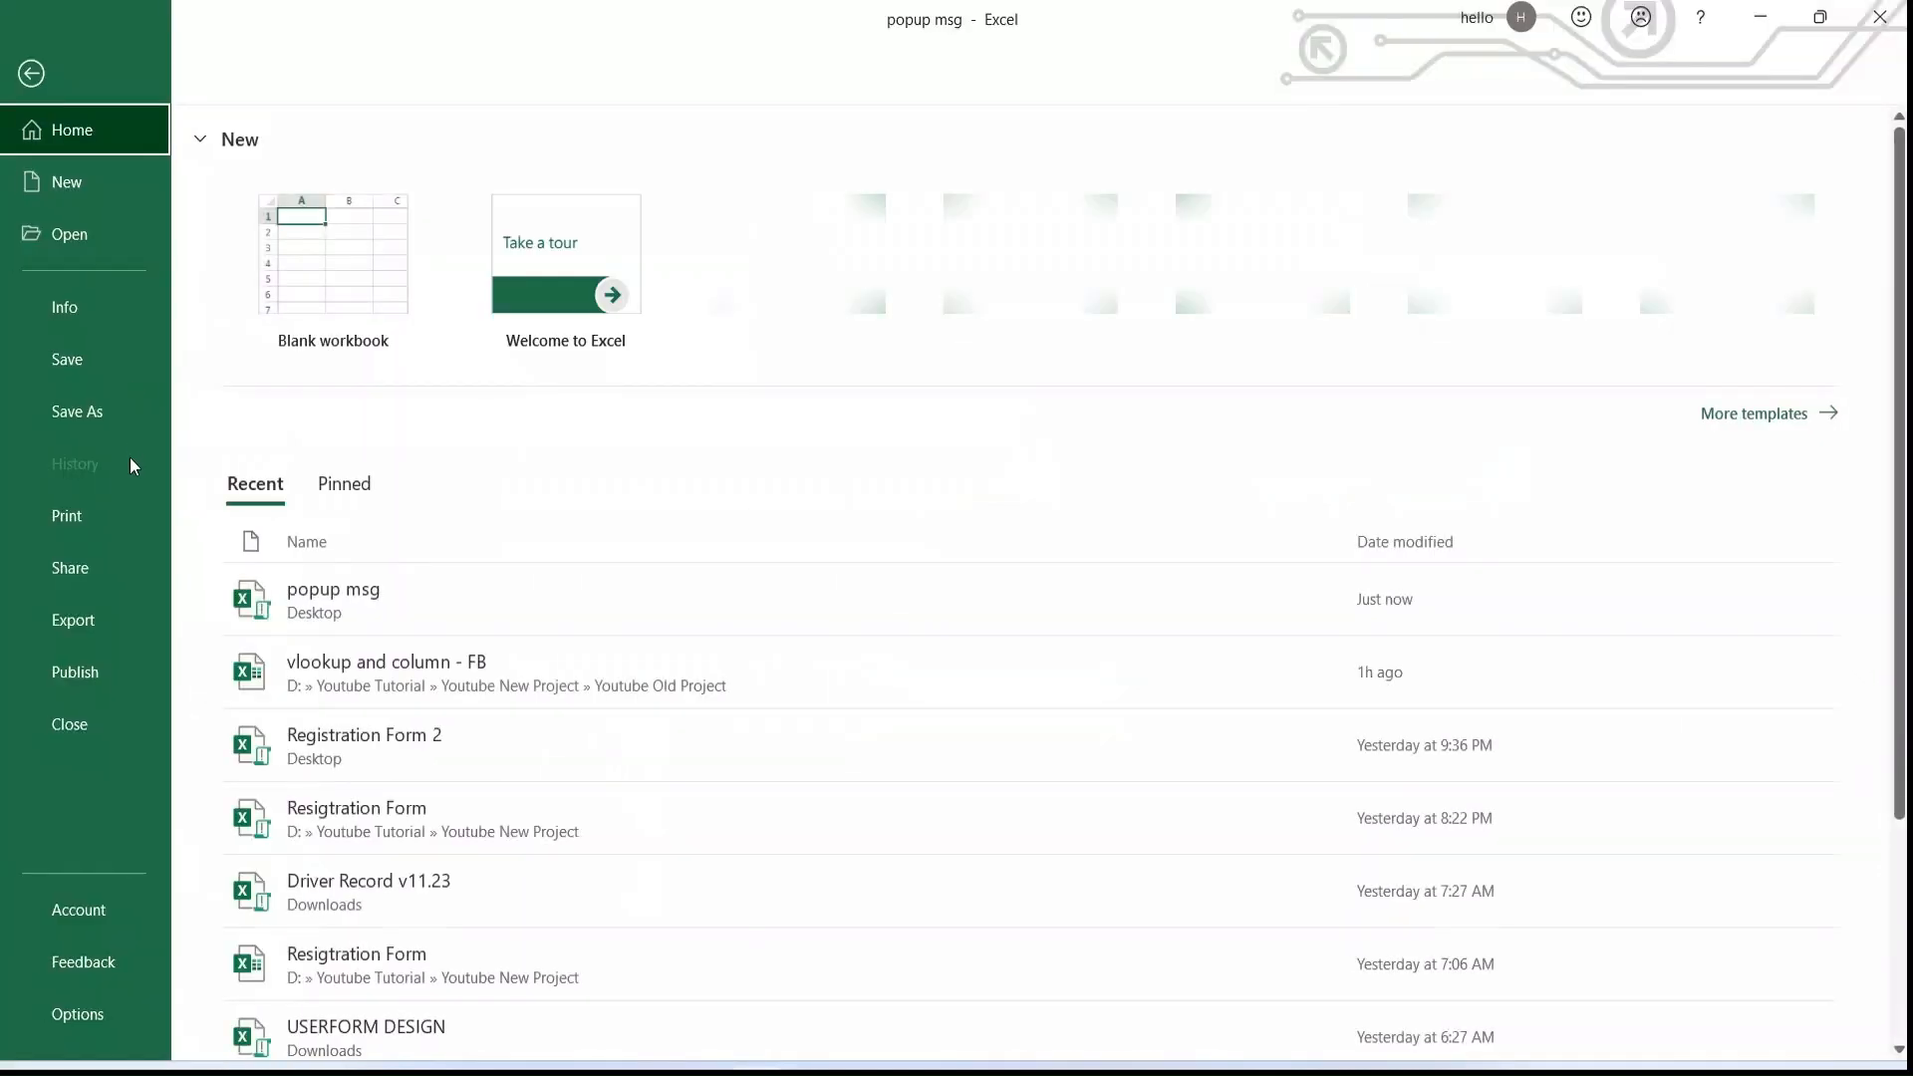
pyautogui.click(67, 411)
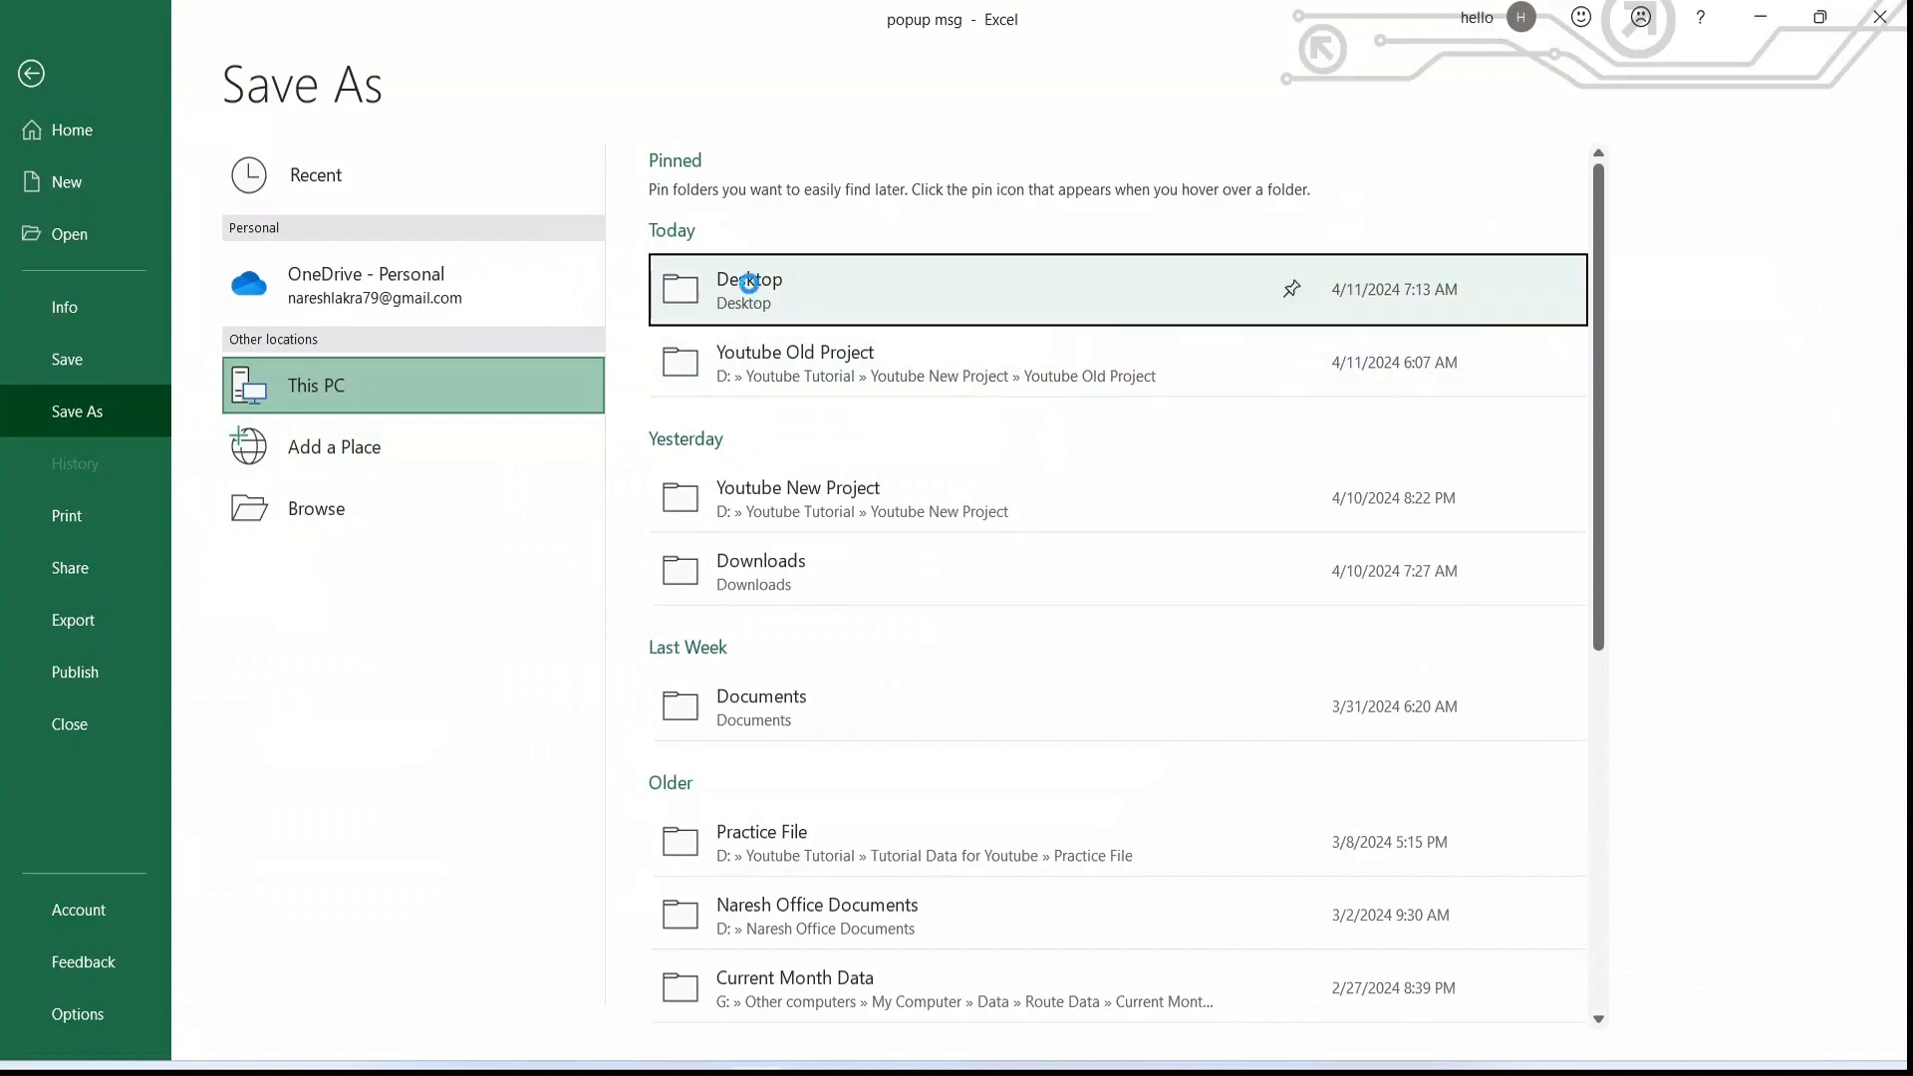
pyautogui.click(419, 510)
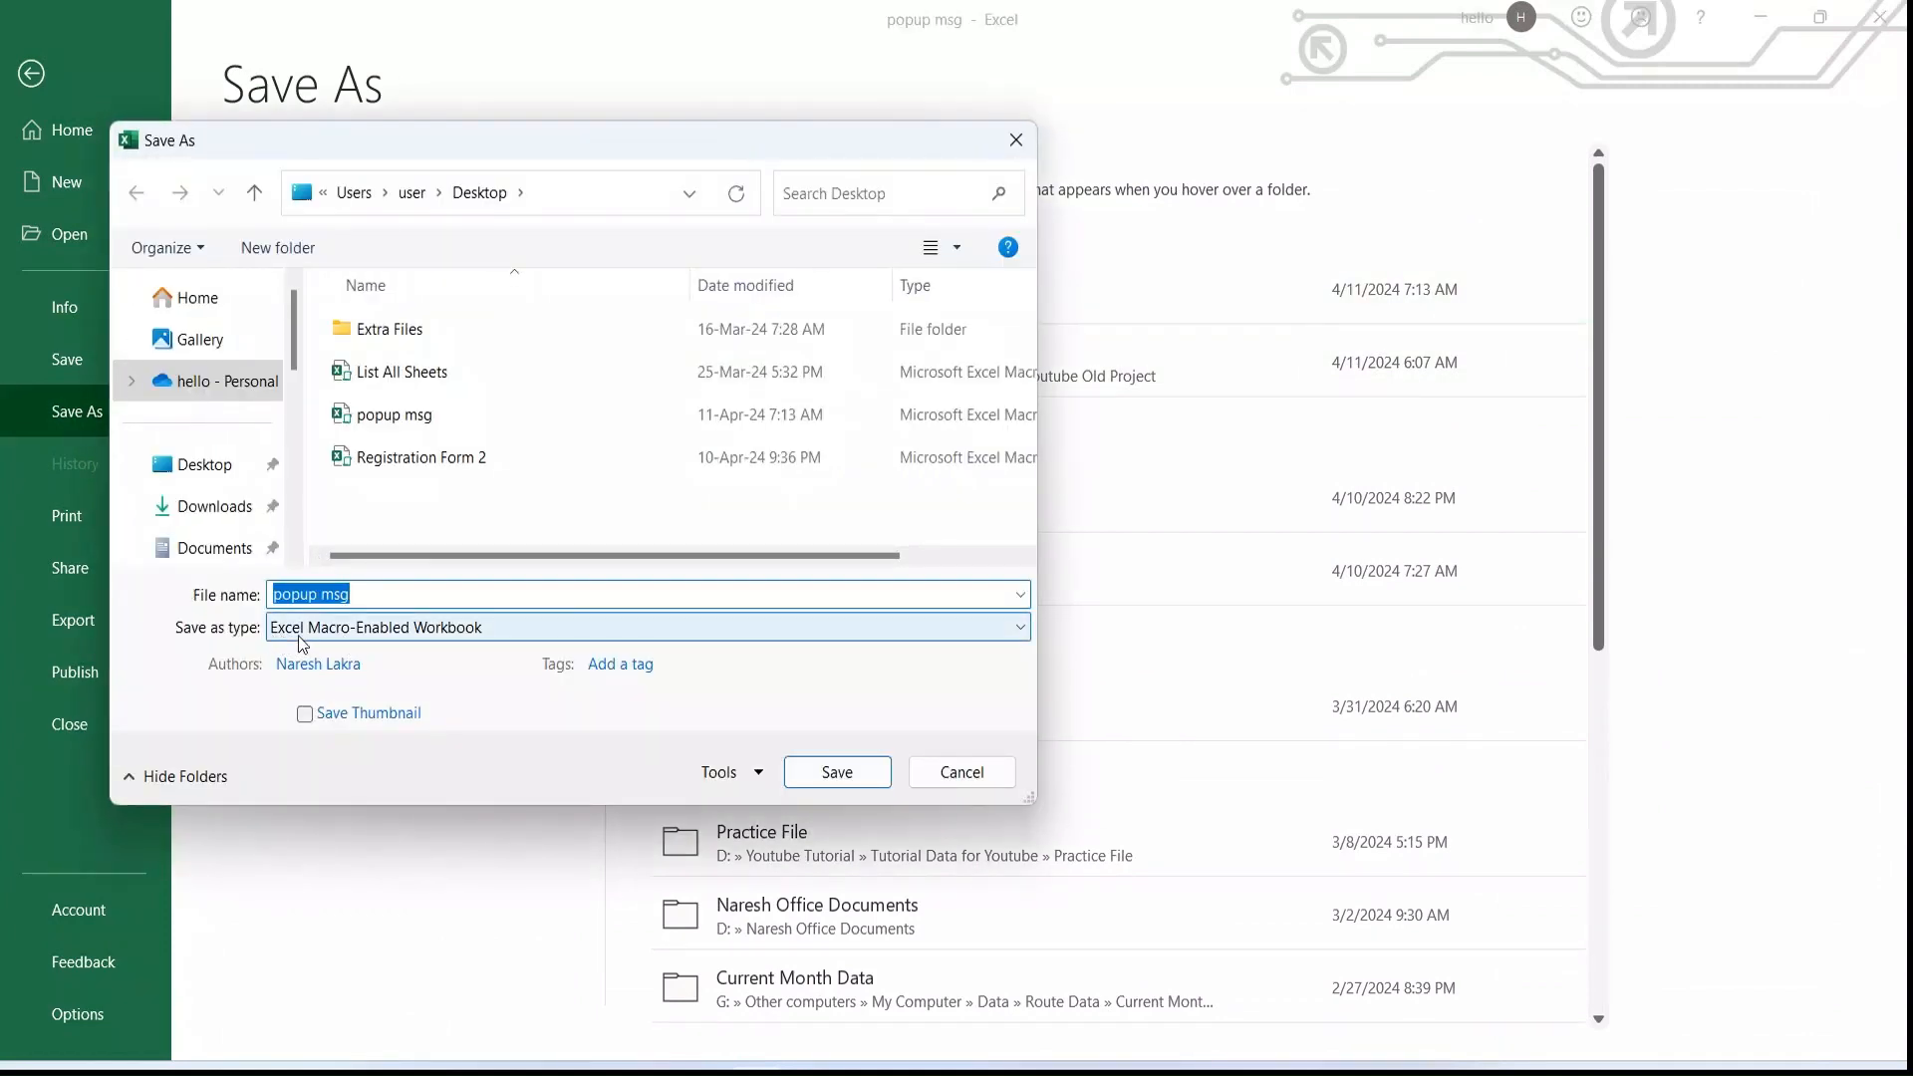
pyautogui.click(508, 626)
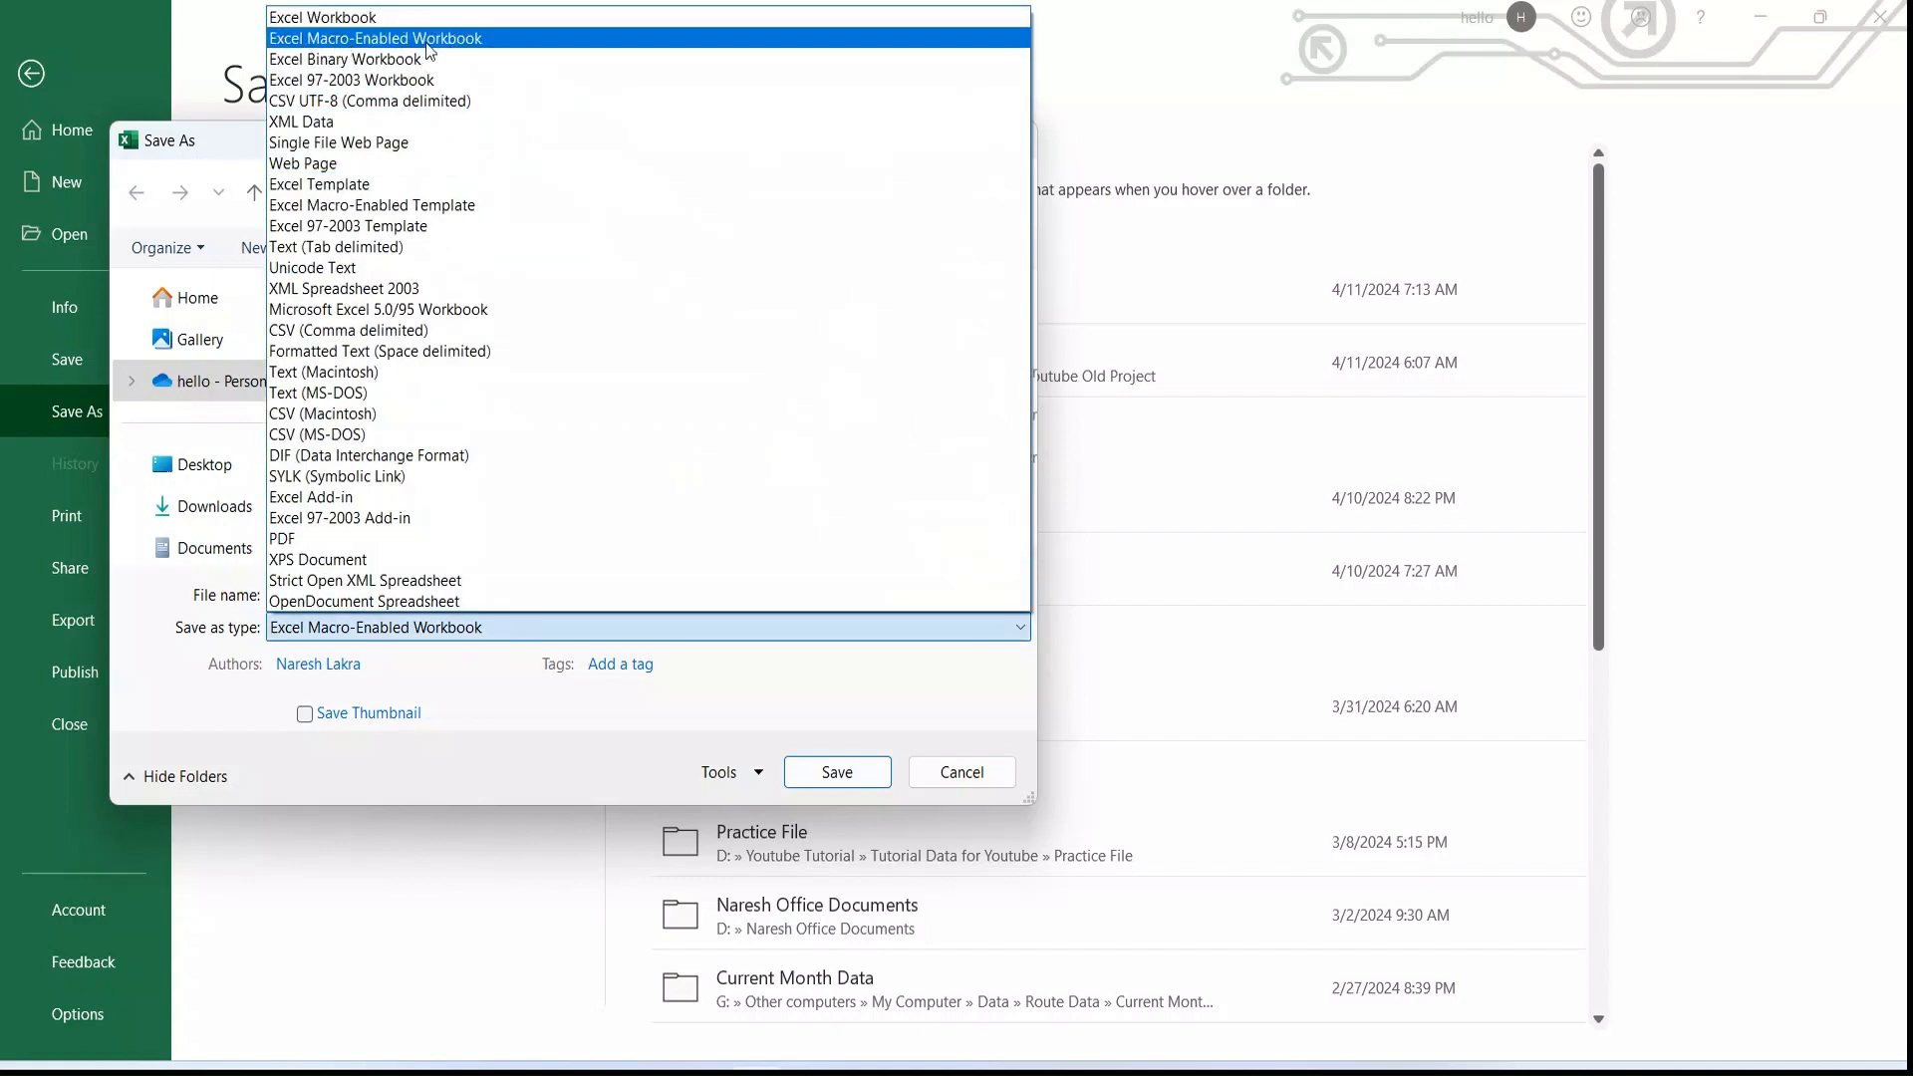
pyautogui.click(957, 776)
pyautogui.click(957, 776)
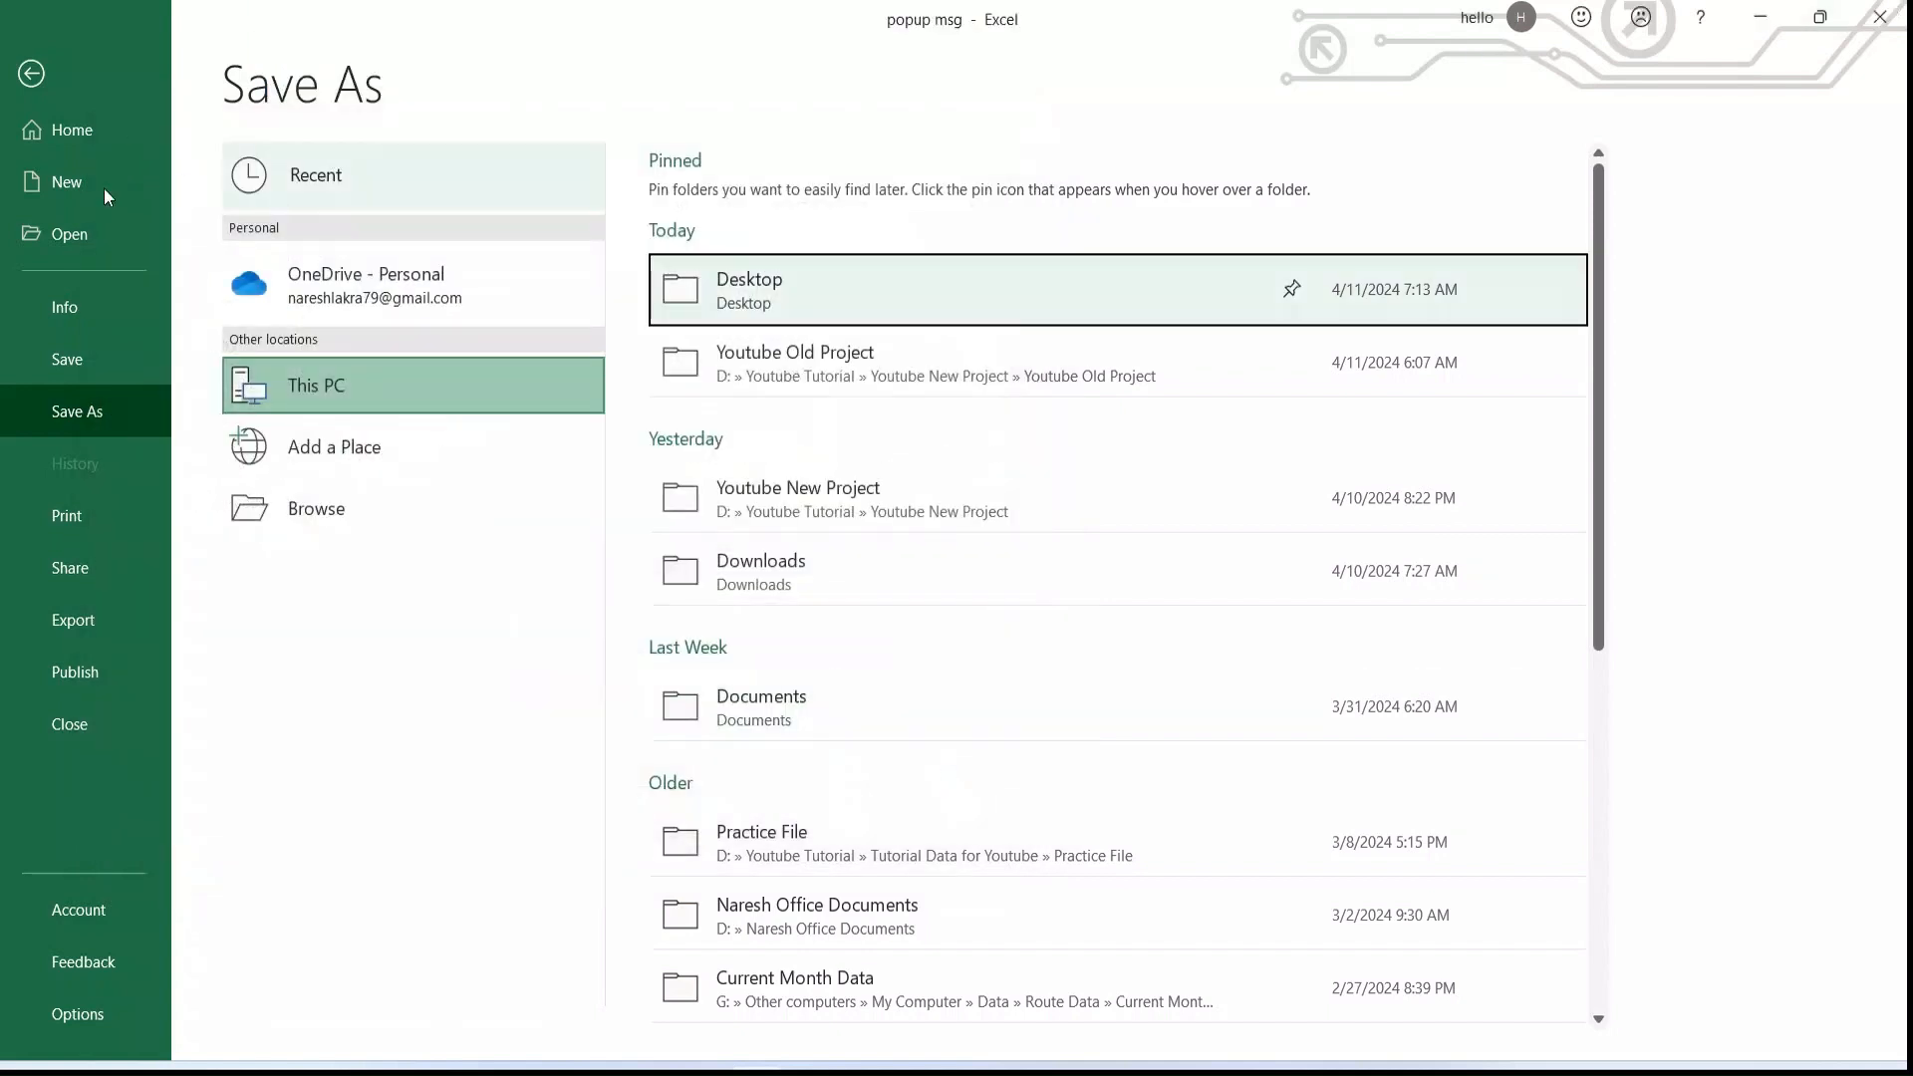
pyautogui.click(31, 75)
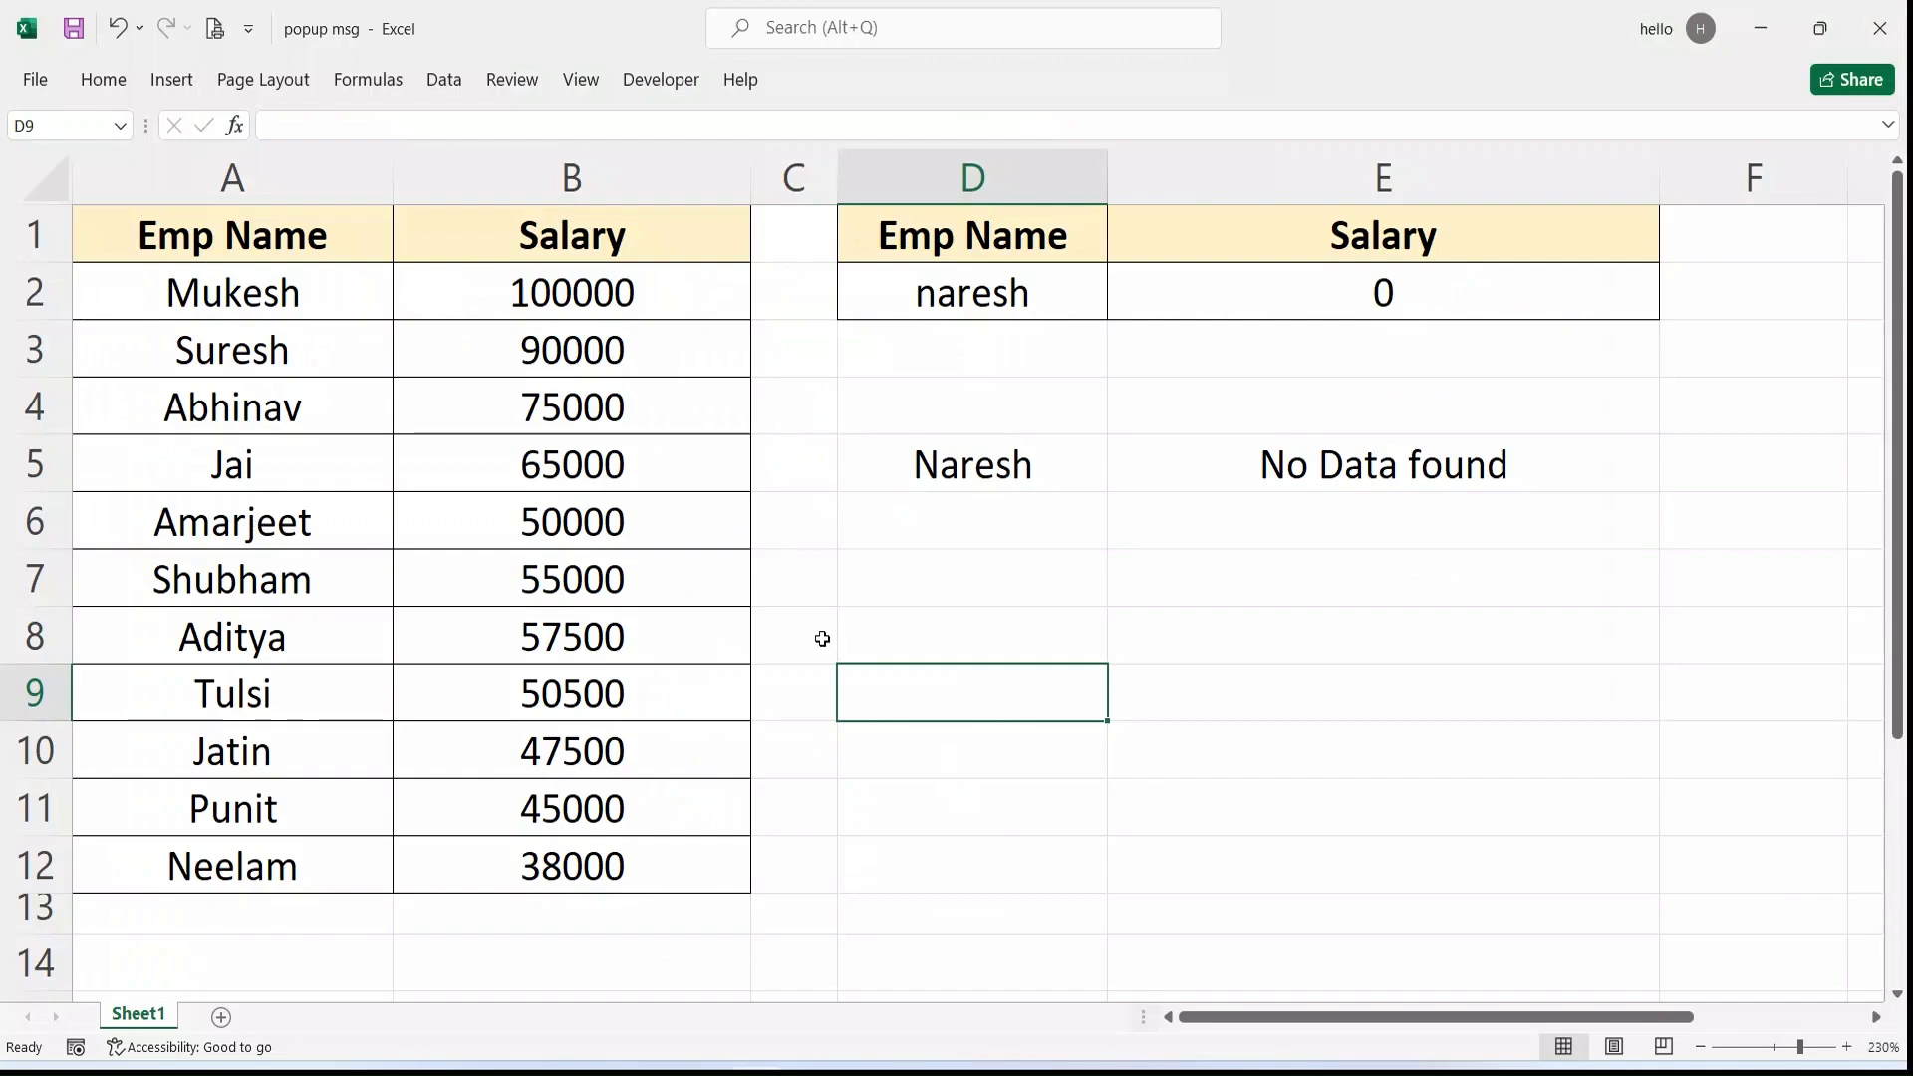
pyautogui.click(1001, 623)
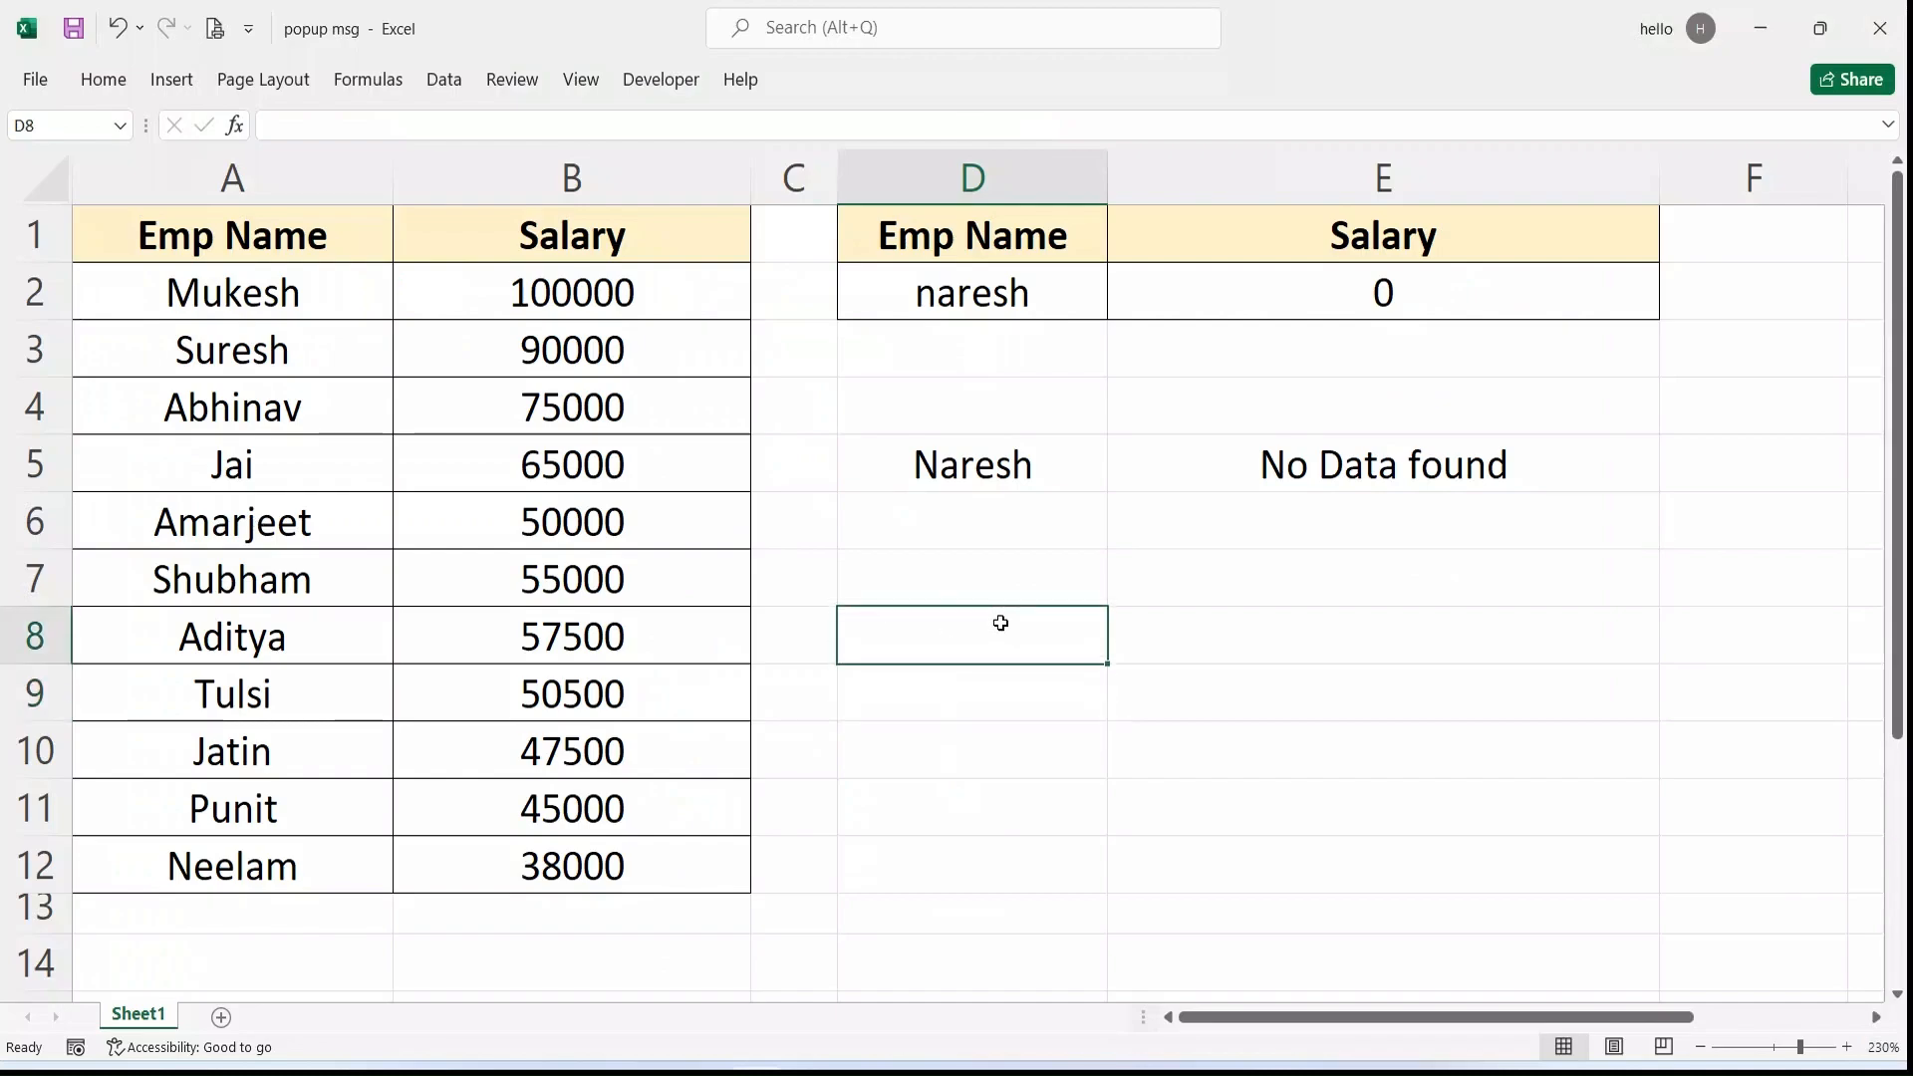